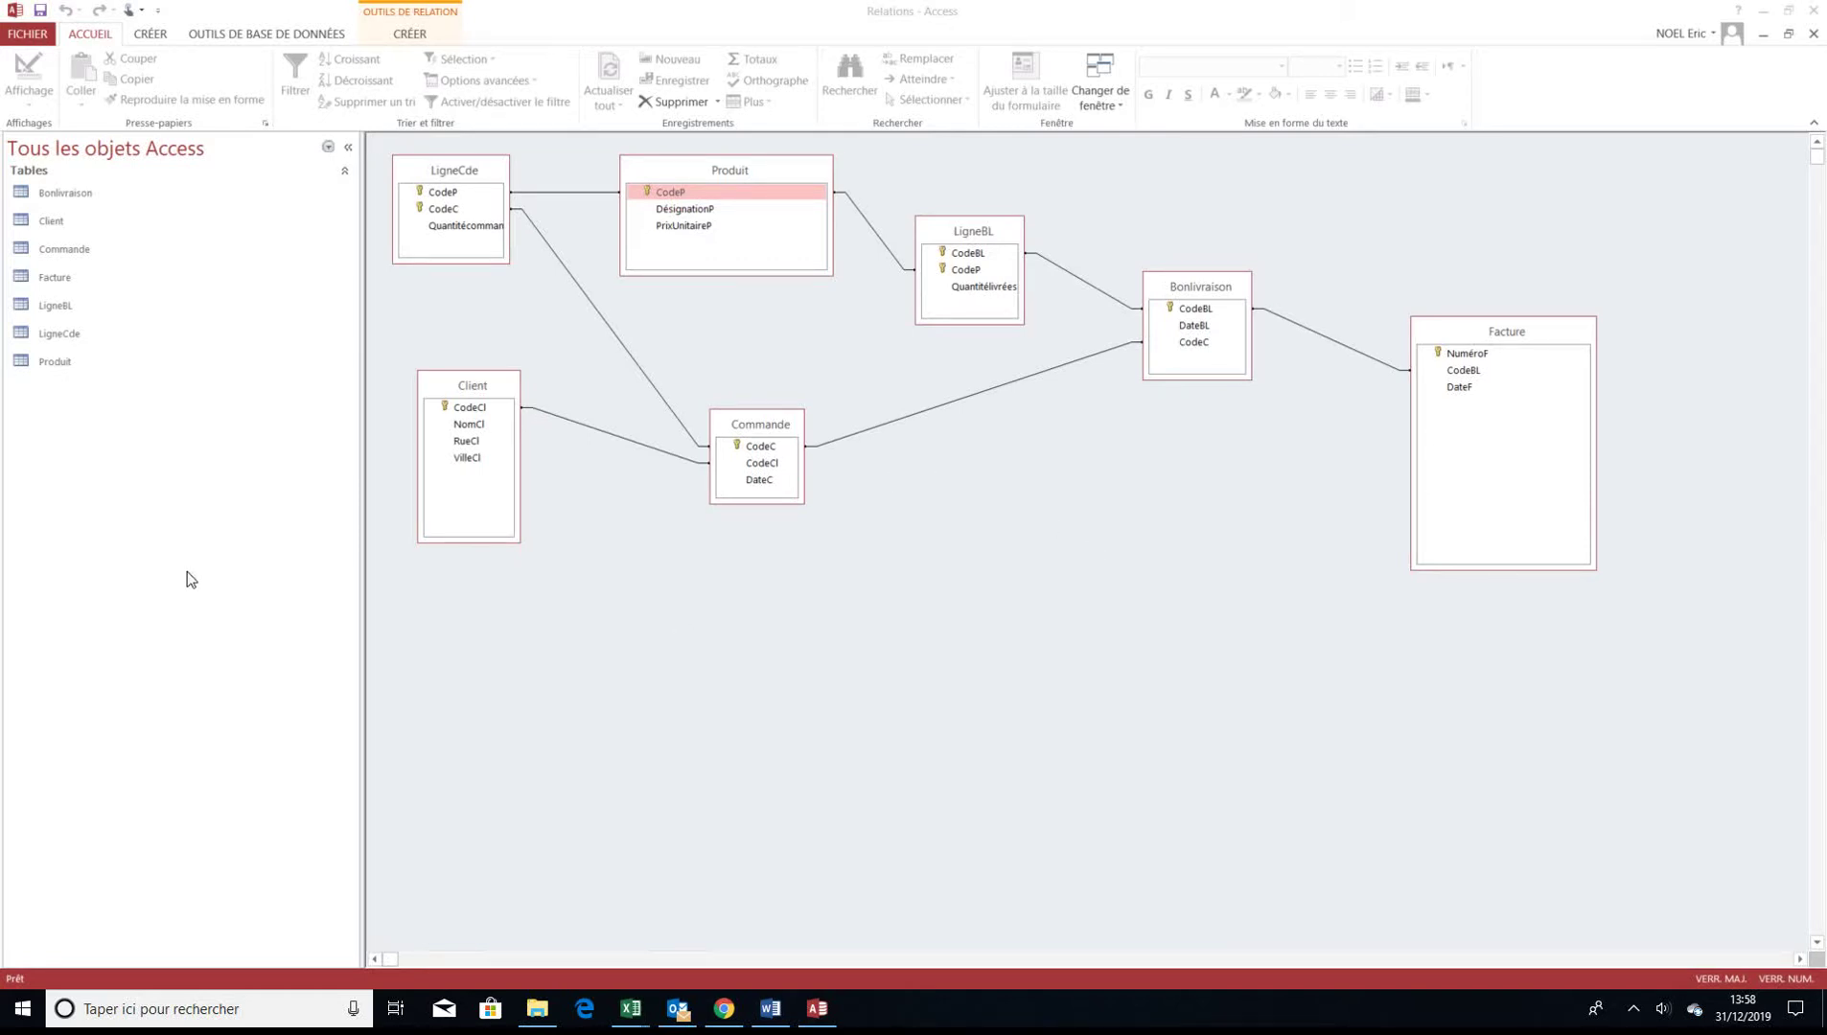
Add a record to the Client table with the client's code and name and the city EVRY, and close the table
double_click(147, 221)
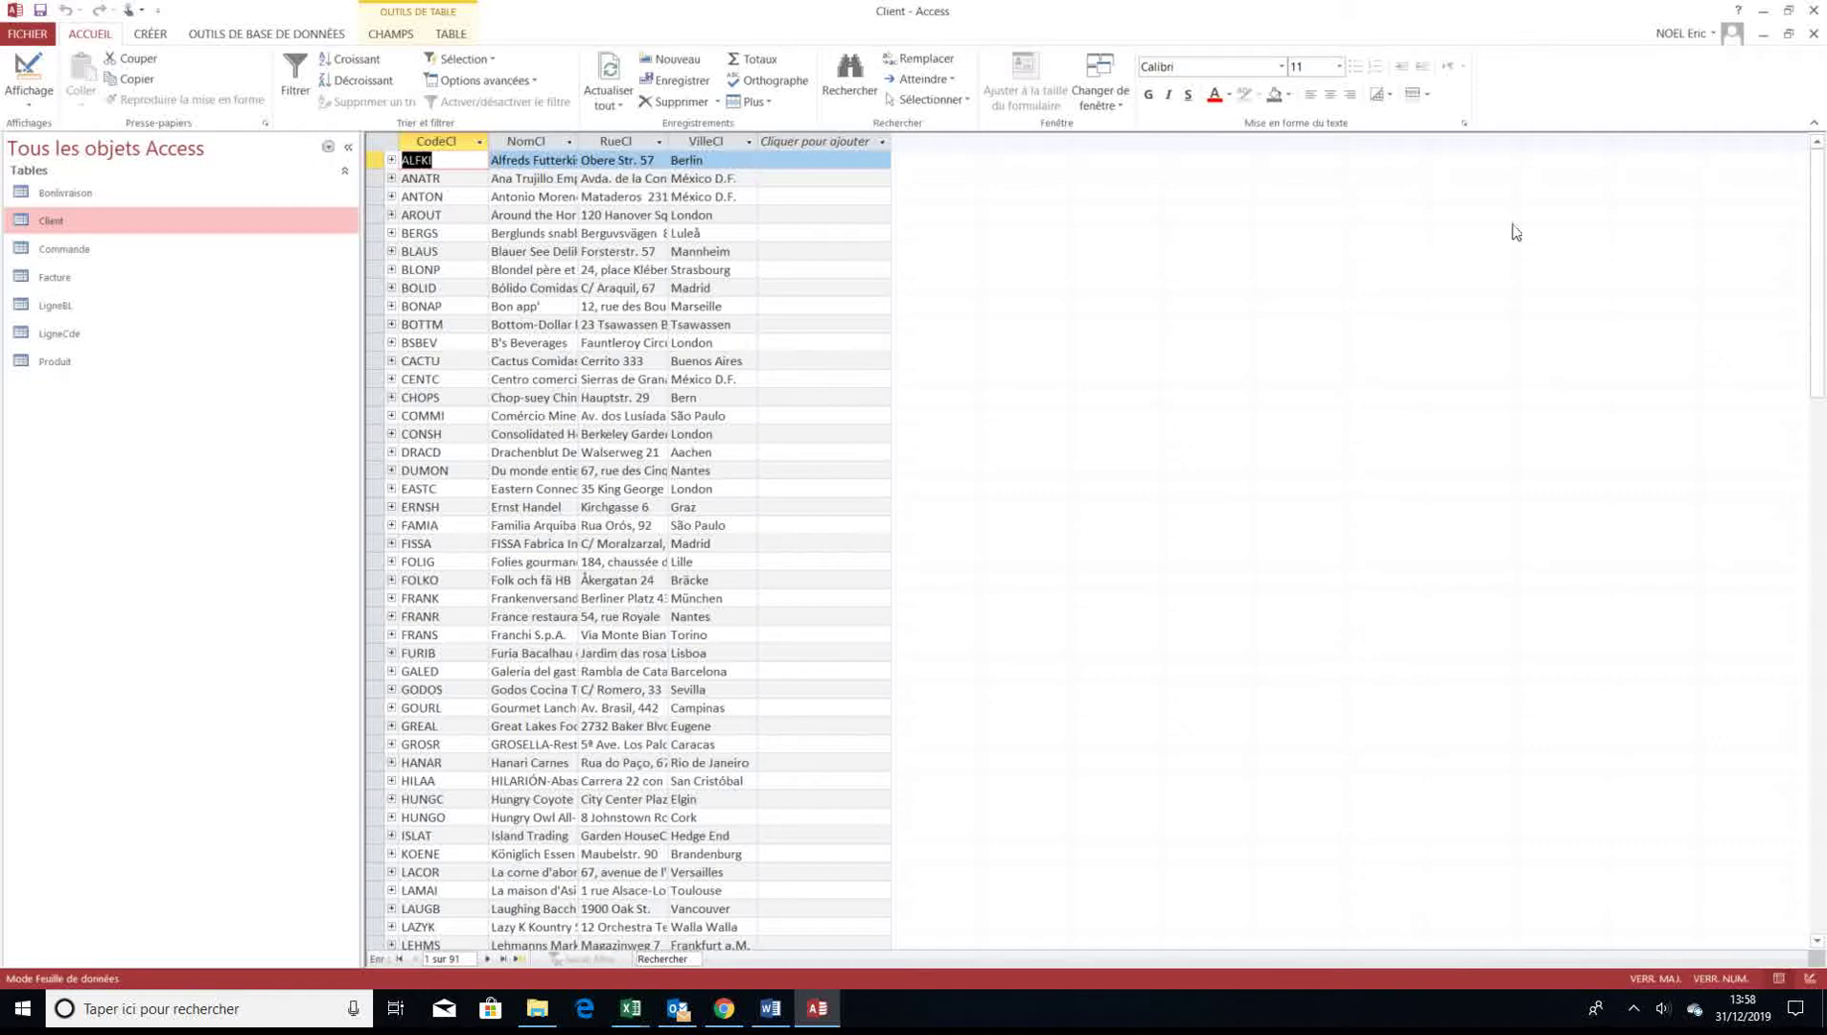
left_click(1821, 854)
left_click(1820, 854)
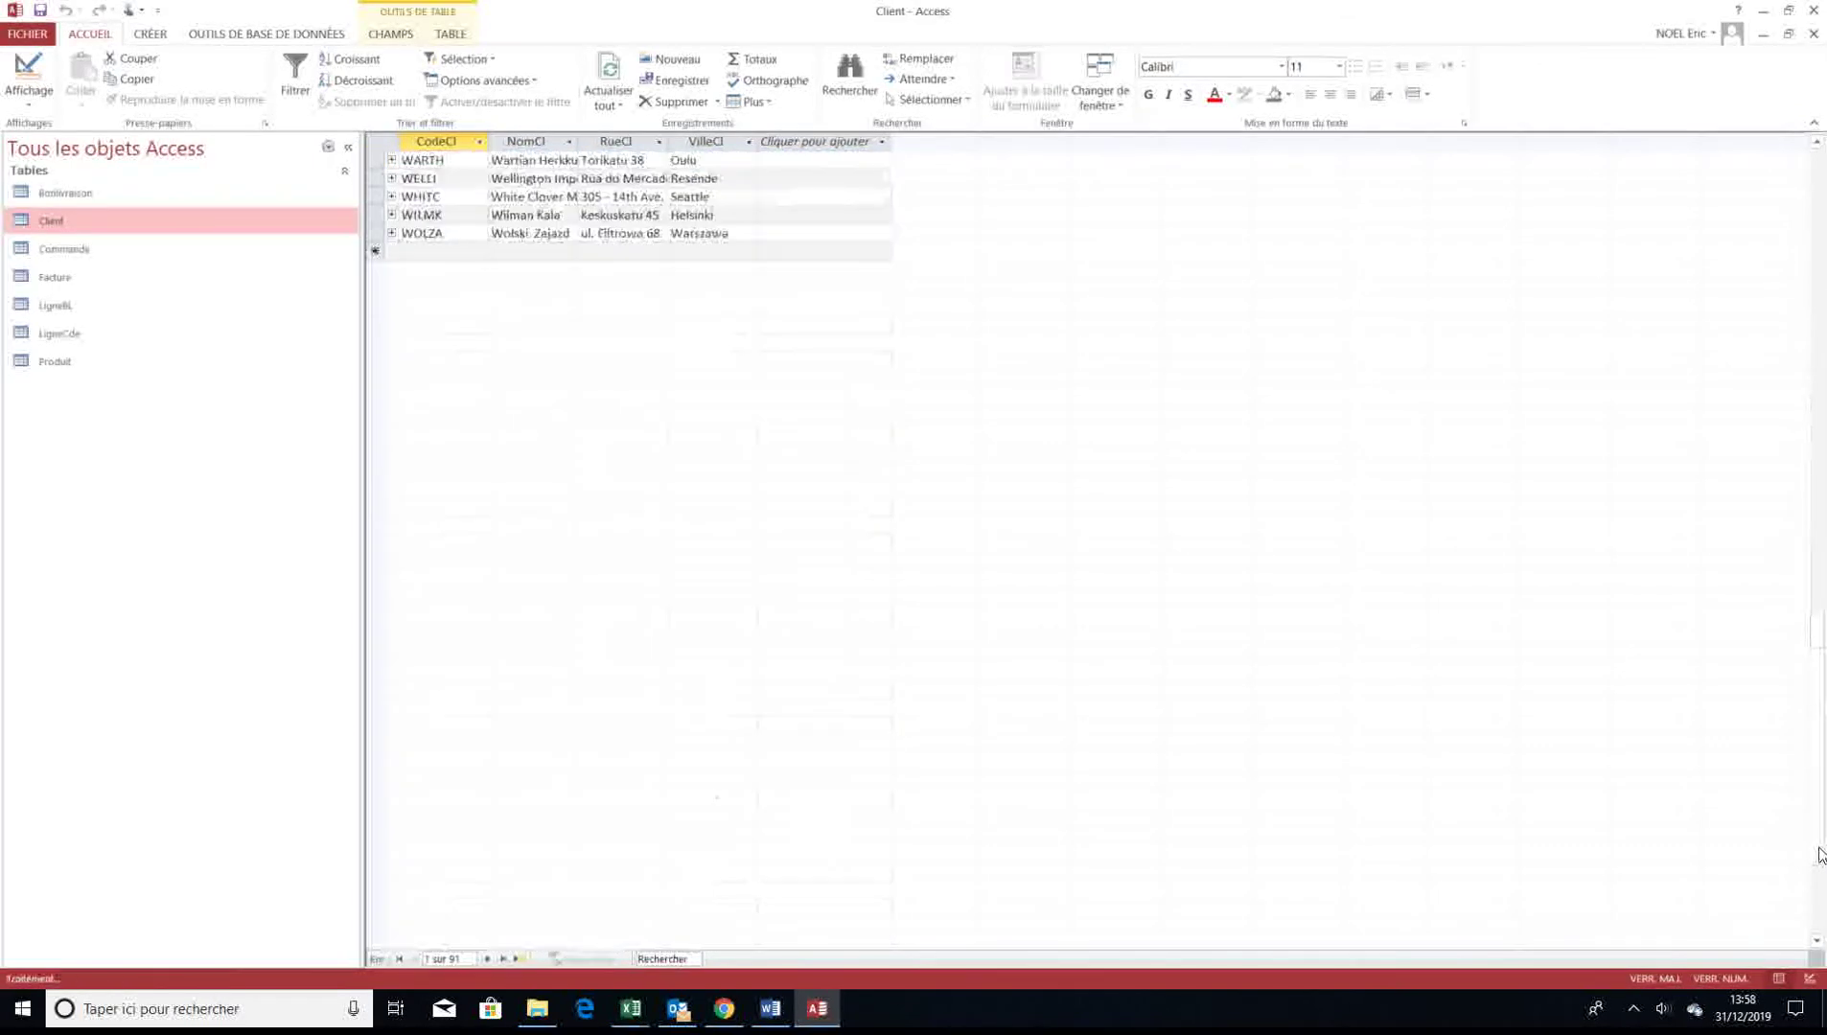
left_click(419, 252)
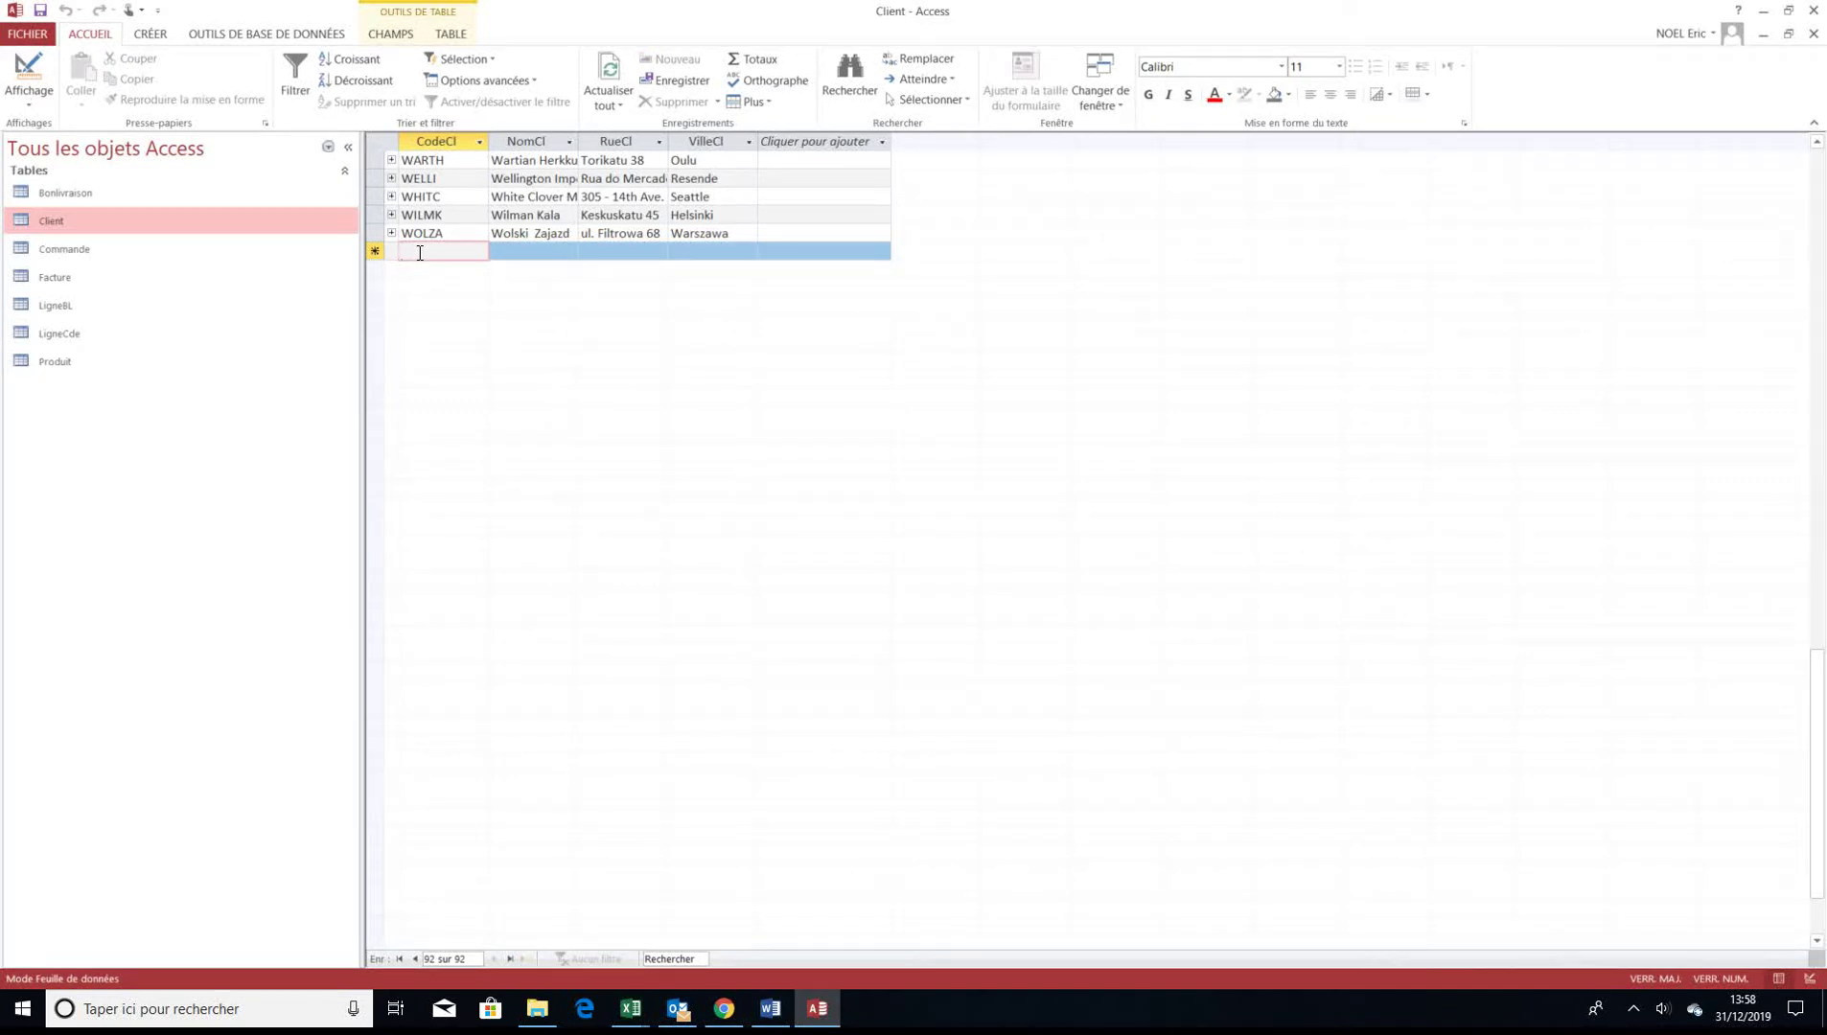
type("GARN")
key("Tab")
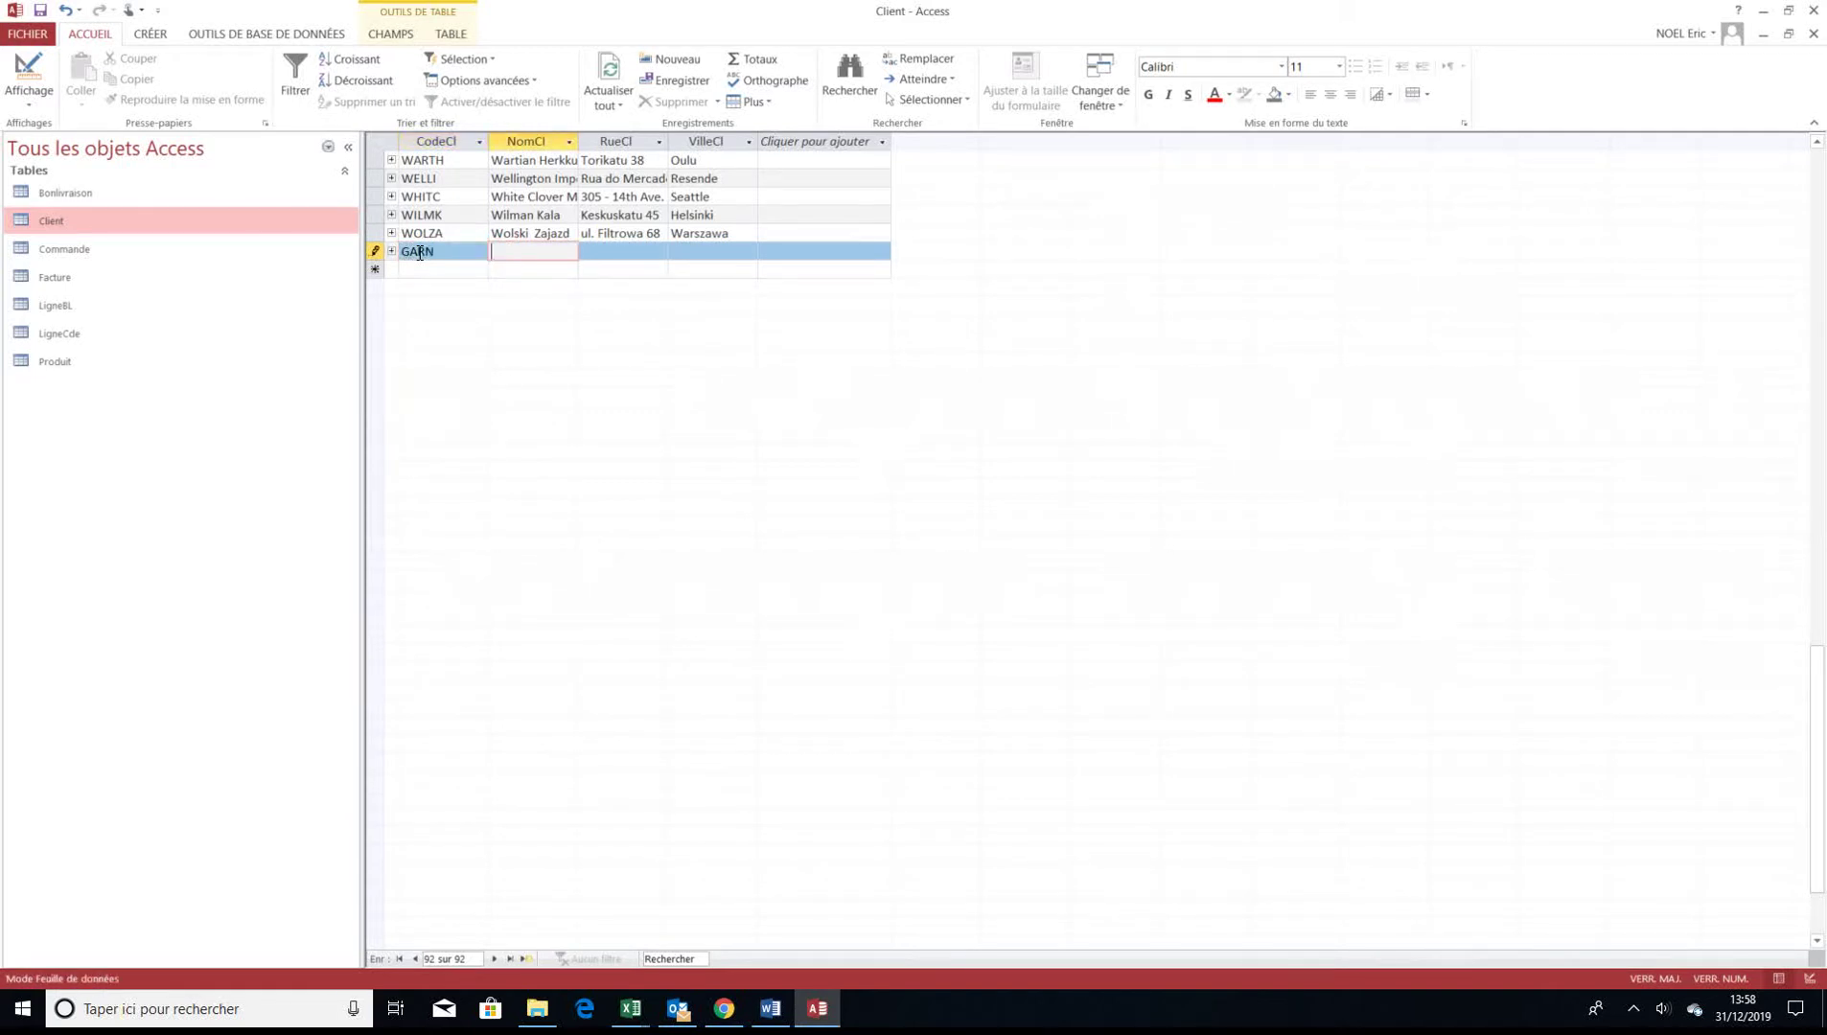
type("GARNIER")
key("Tab")
key("Tab")
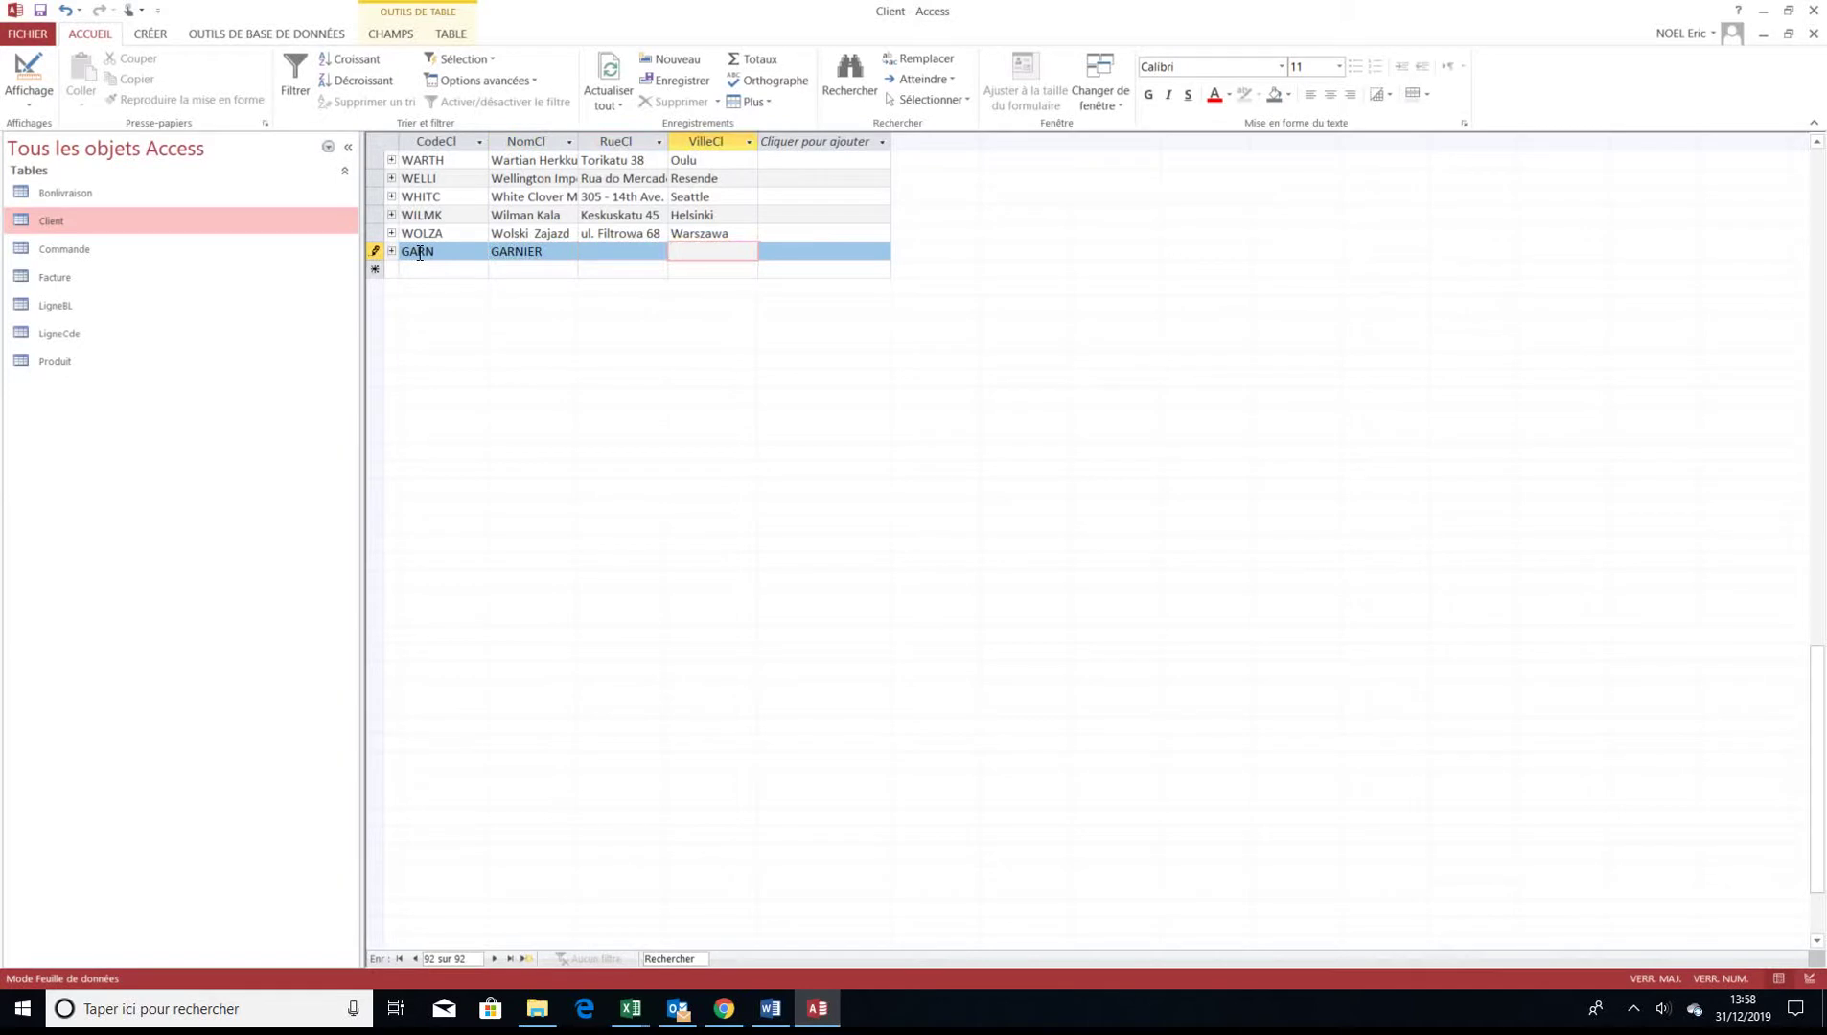
type("EVRY")
left_click(477, 268)
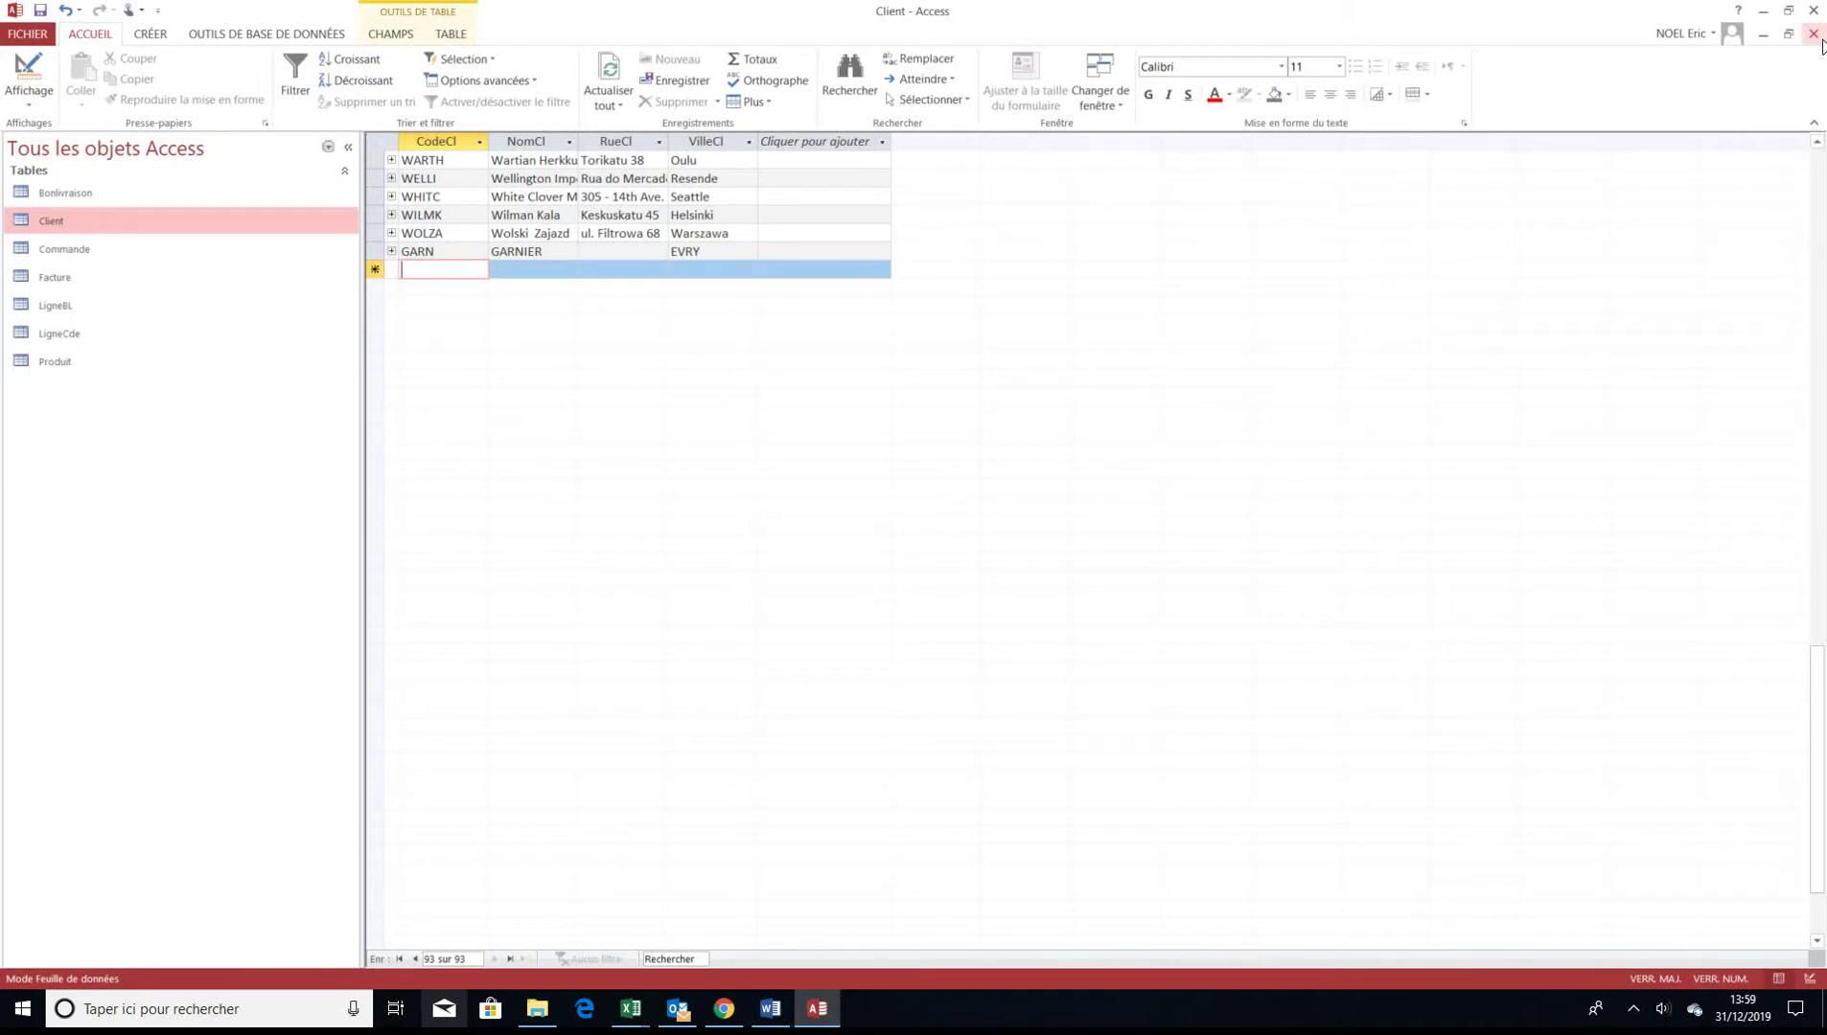
left_click(1813, 35)
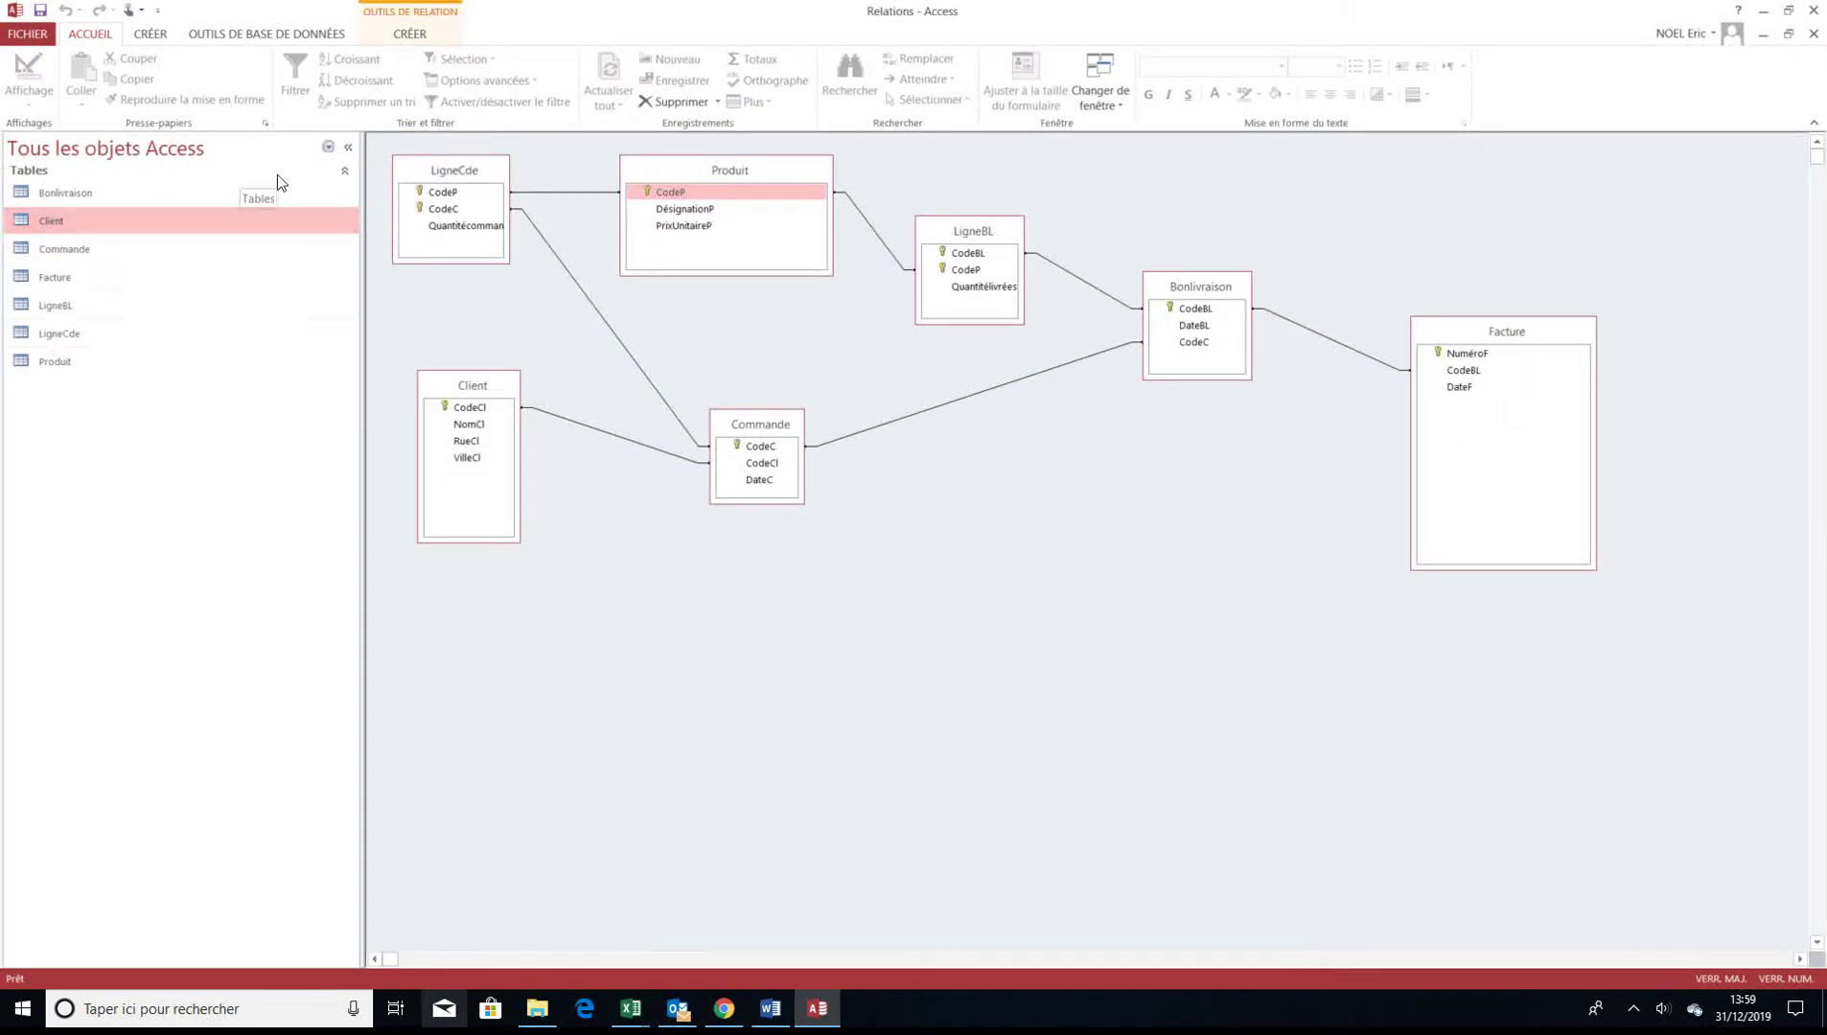
Create a form with the form wizard from all fields of the Client table, using the Colonne simple layout
left_click(165, 34)
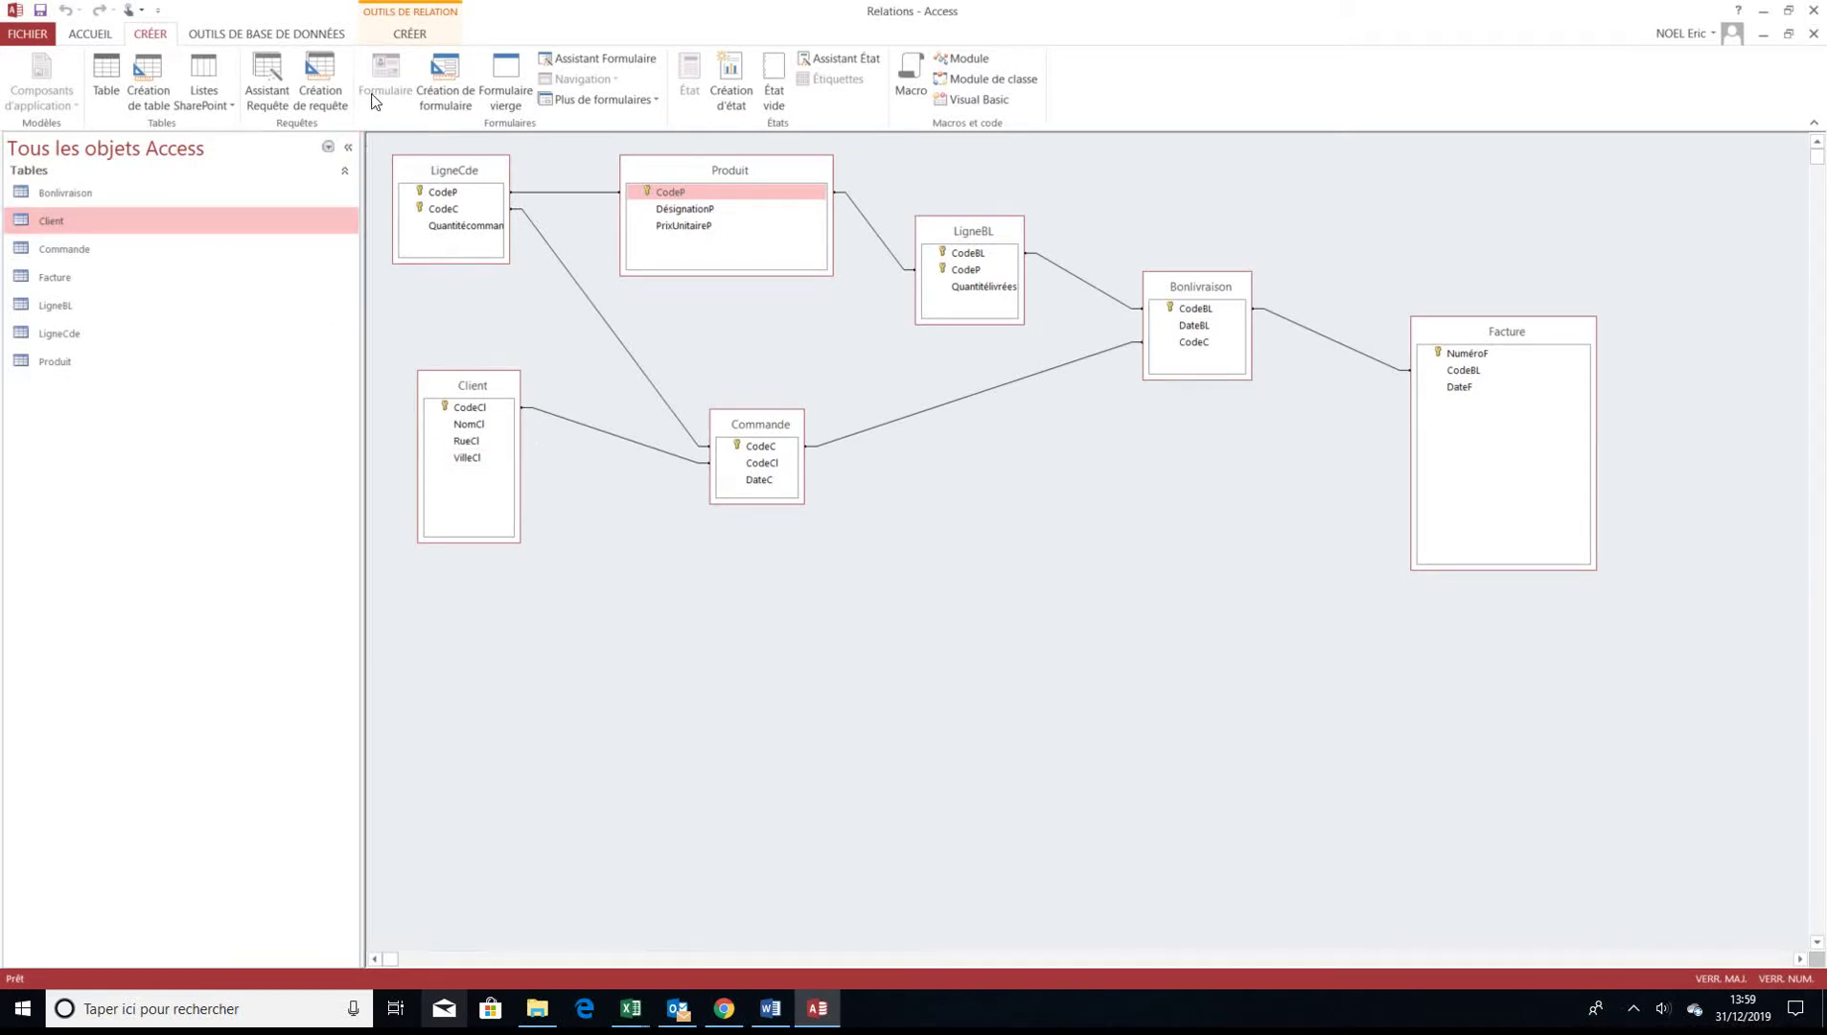
left_click(596, 60)
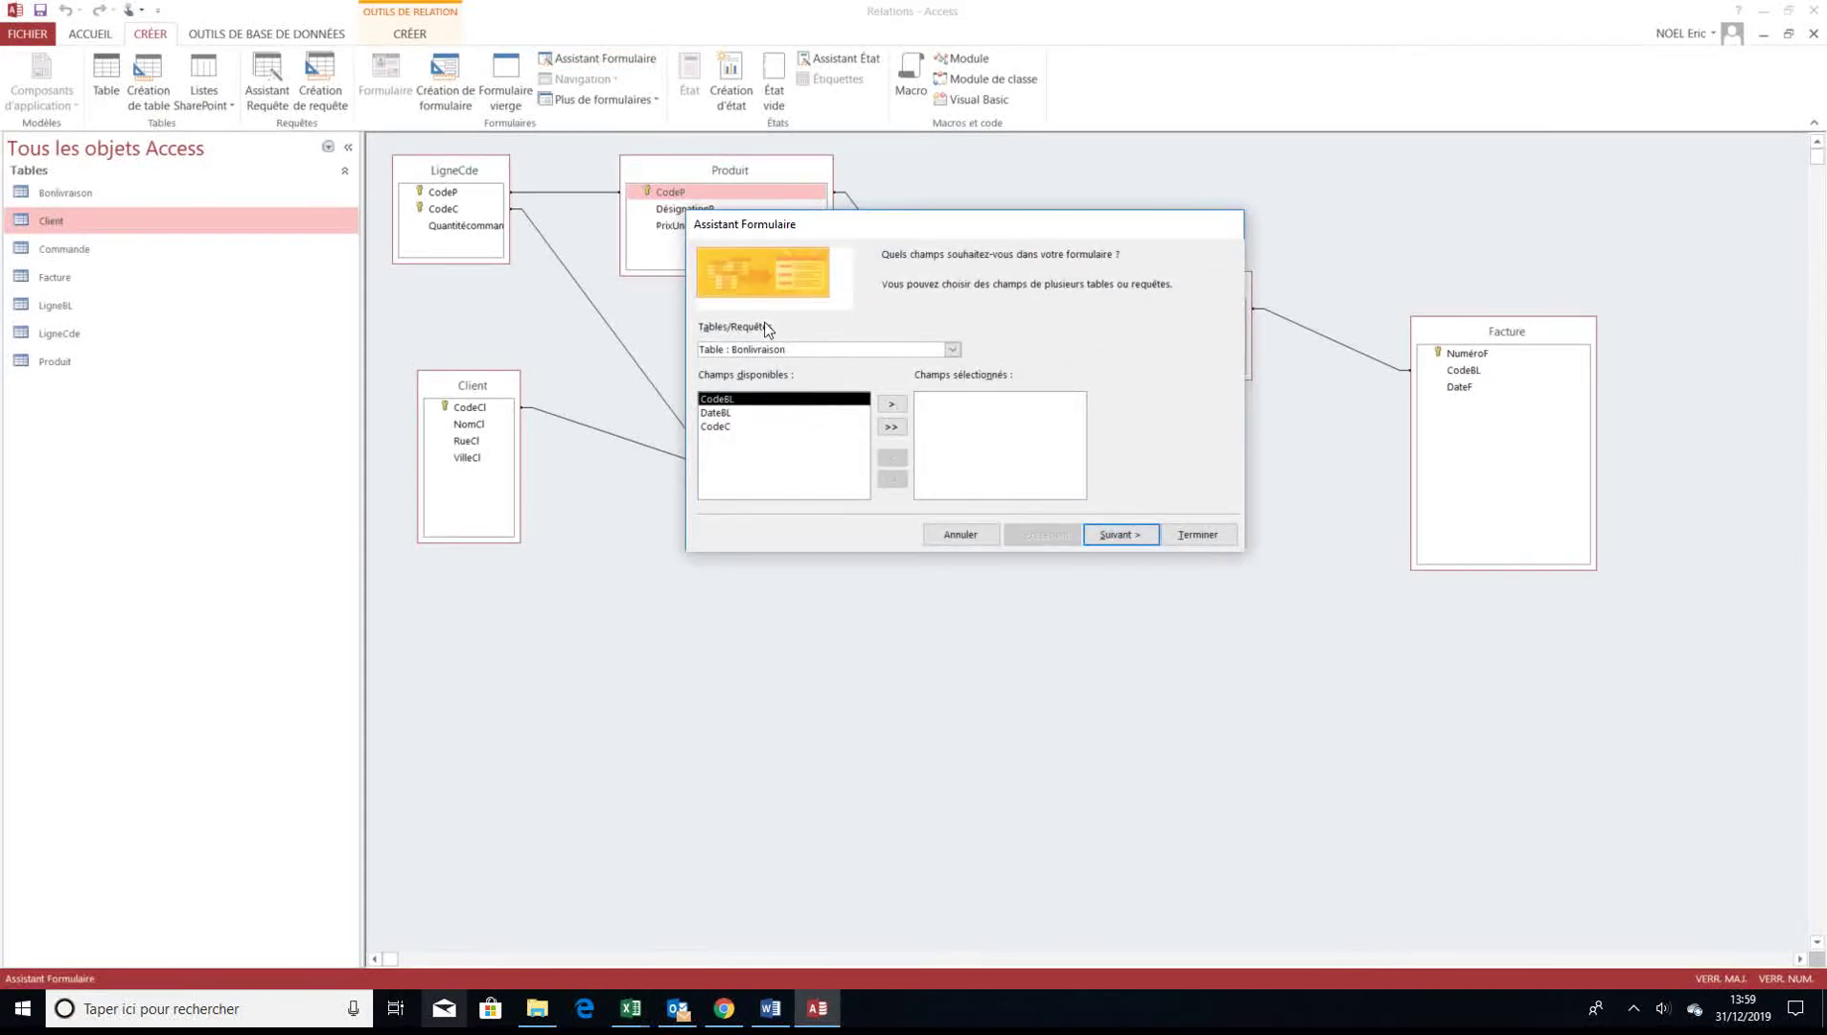
left_click(954, 350)
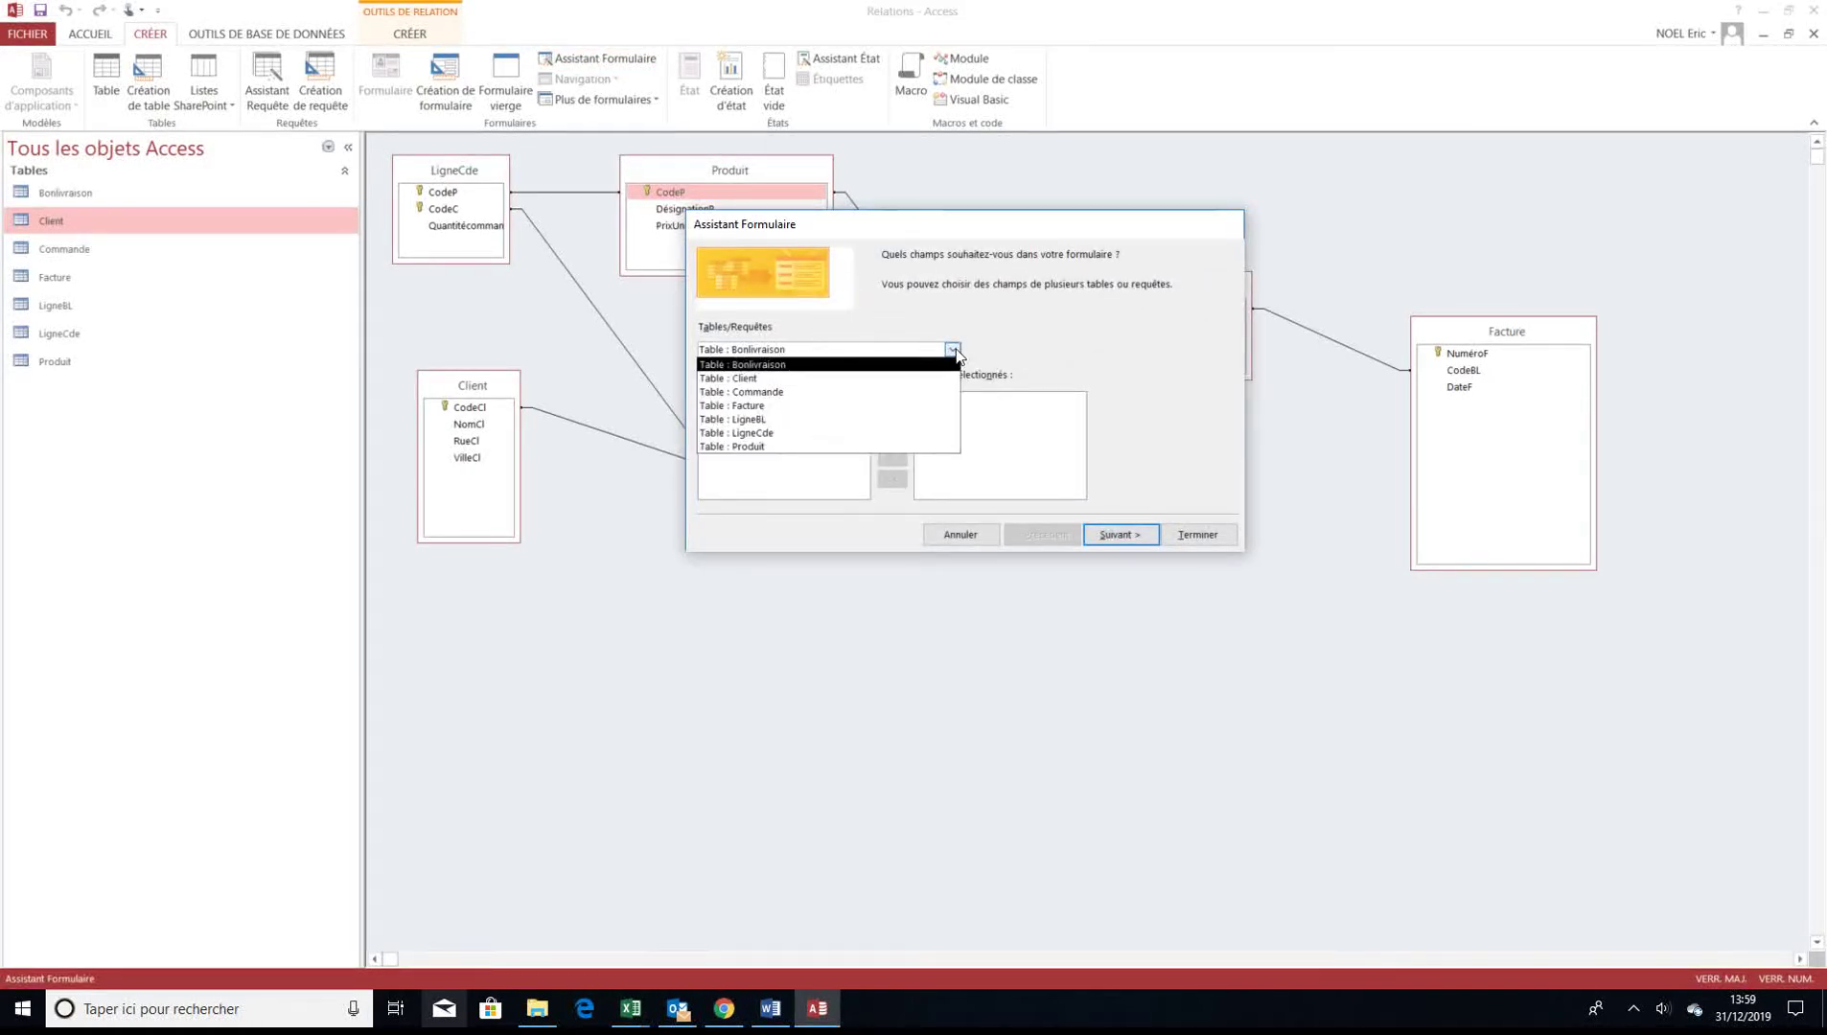
left_click(906, 379)
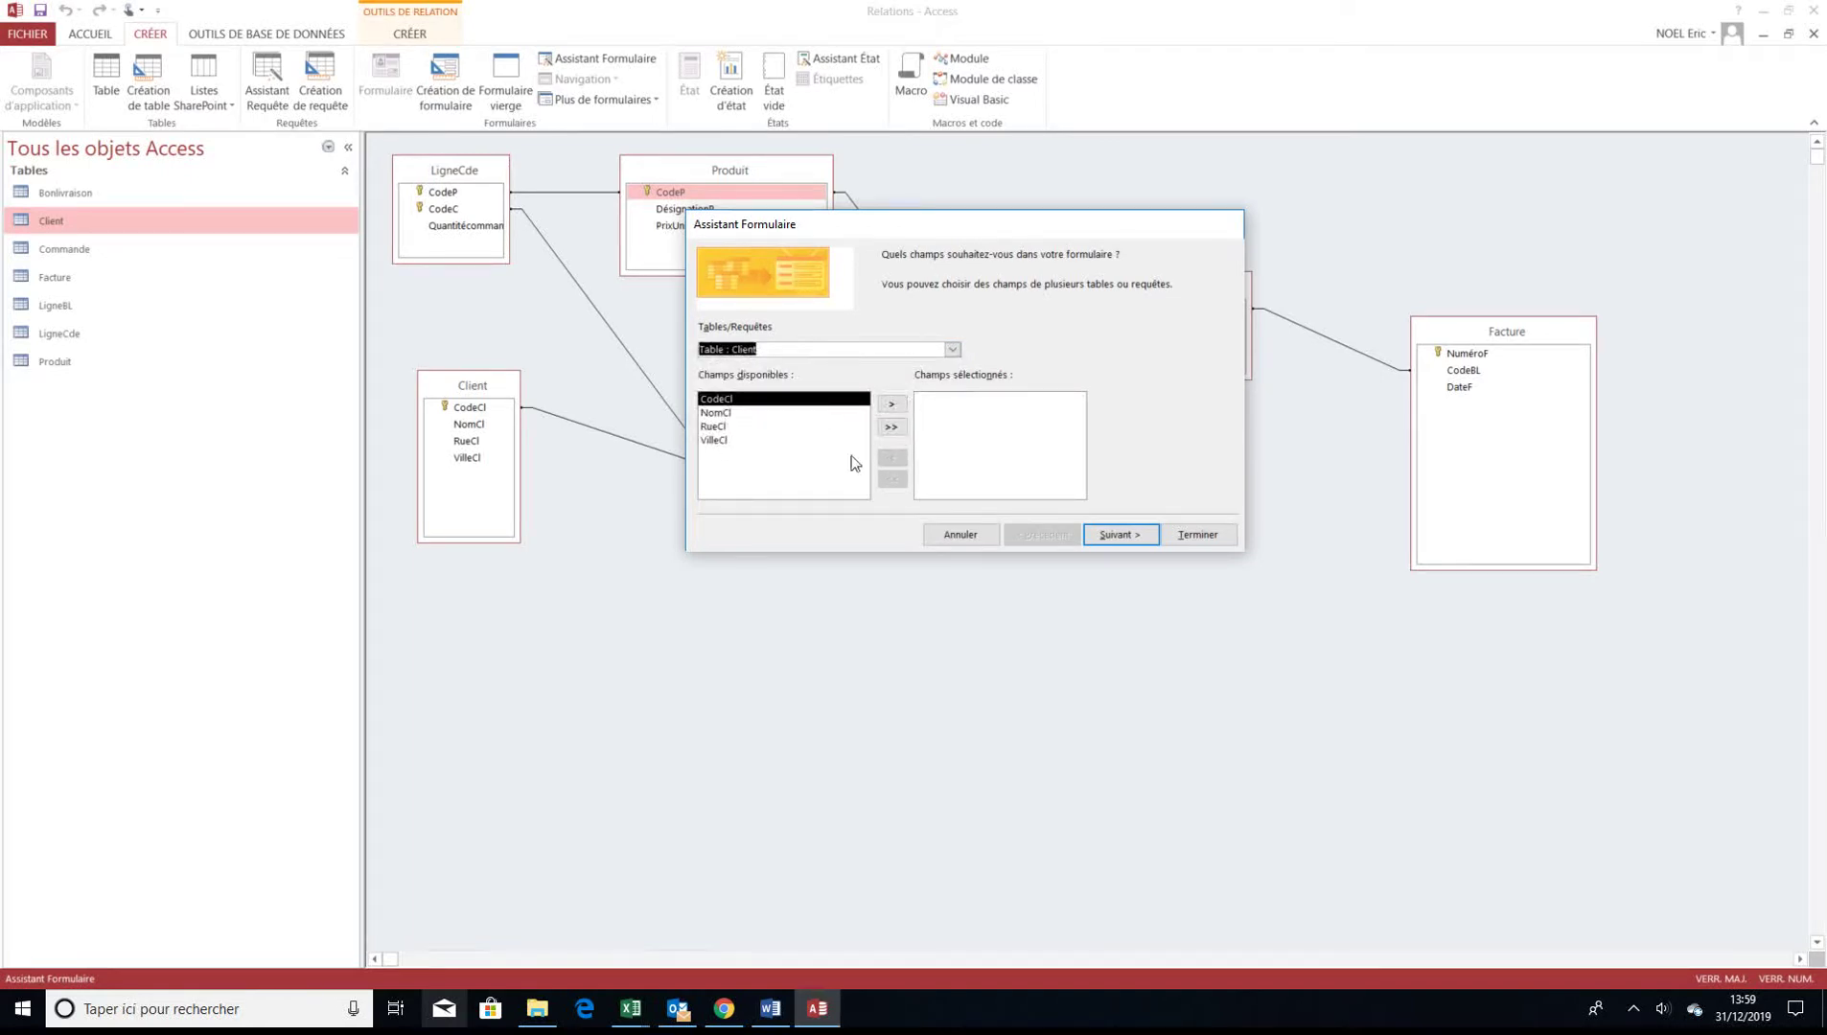
left_click(900, 430)
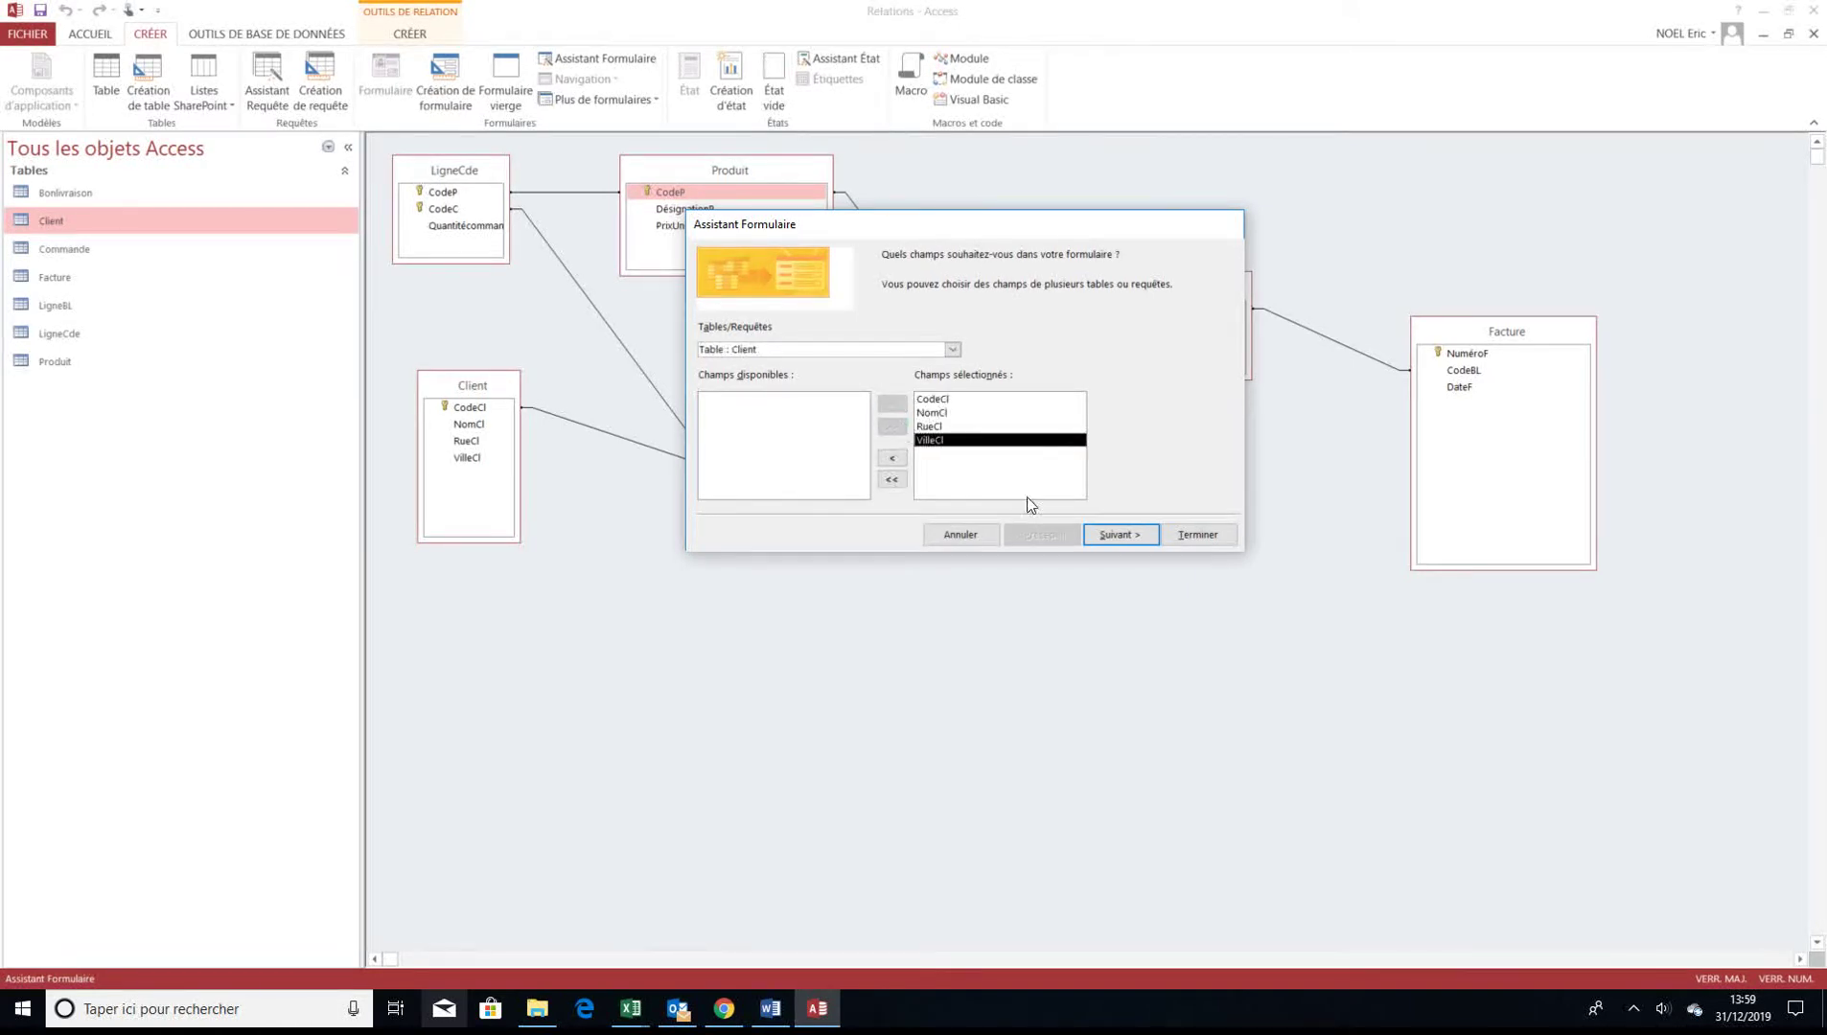
left_click(1121, 535)
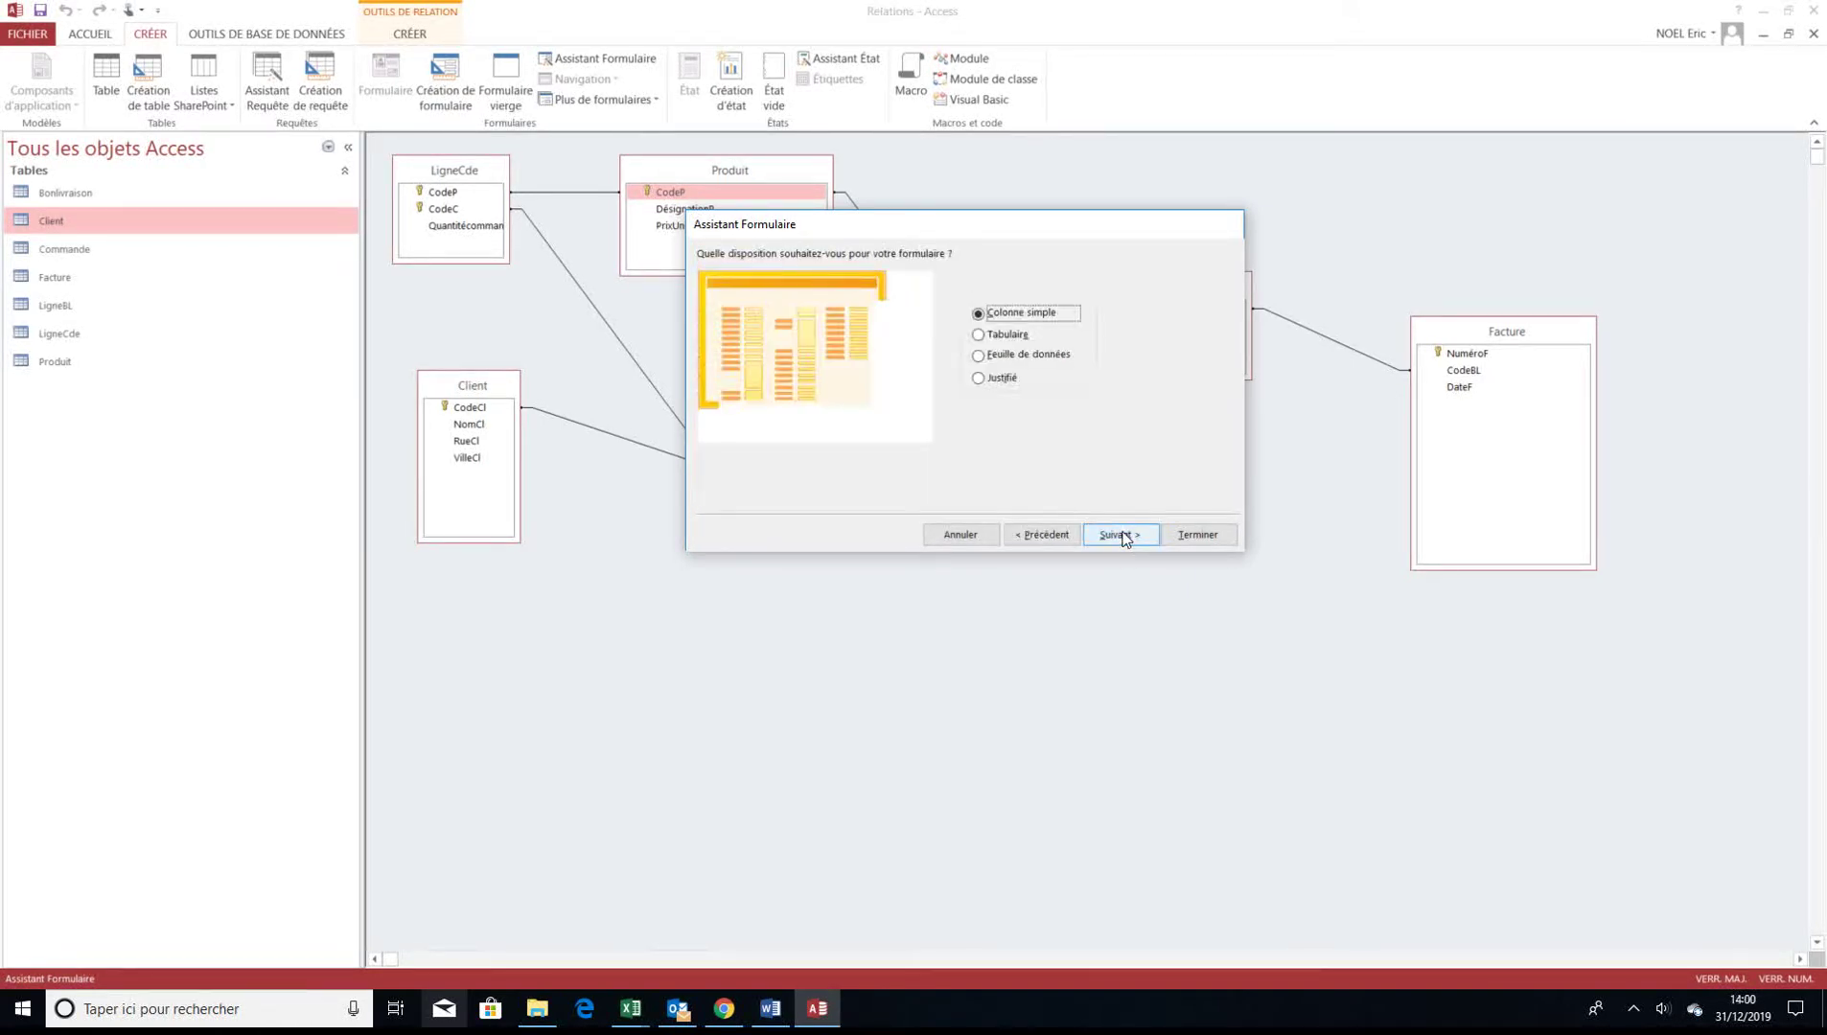
left_click(1122, 535)
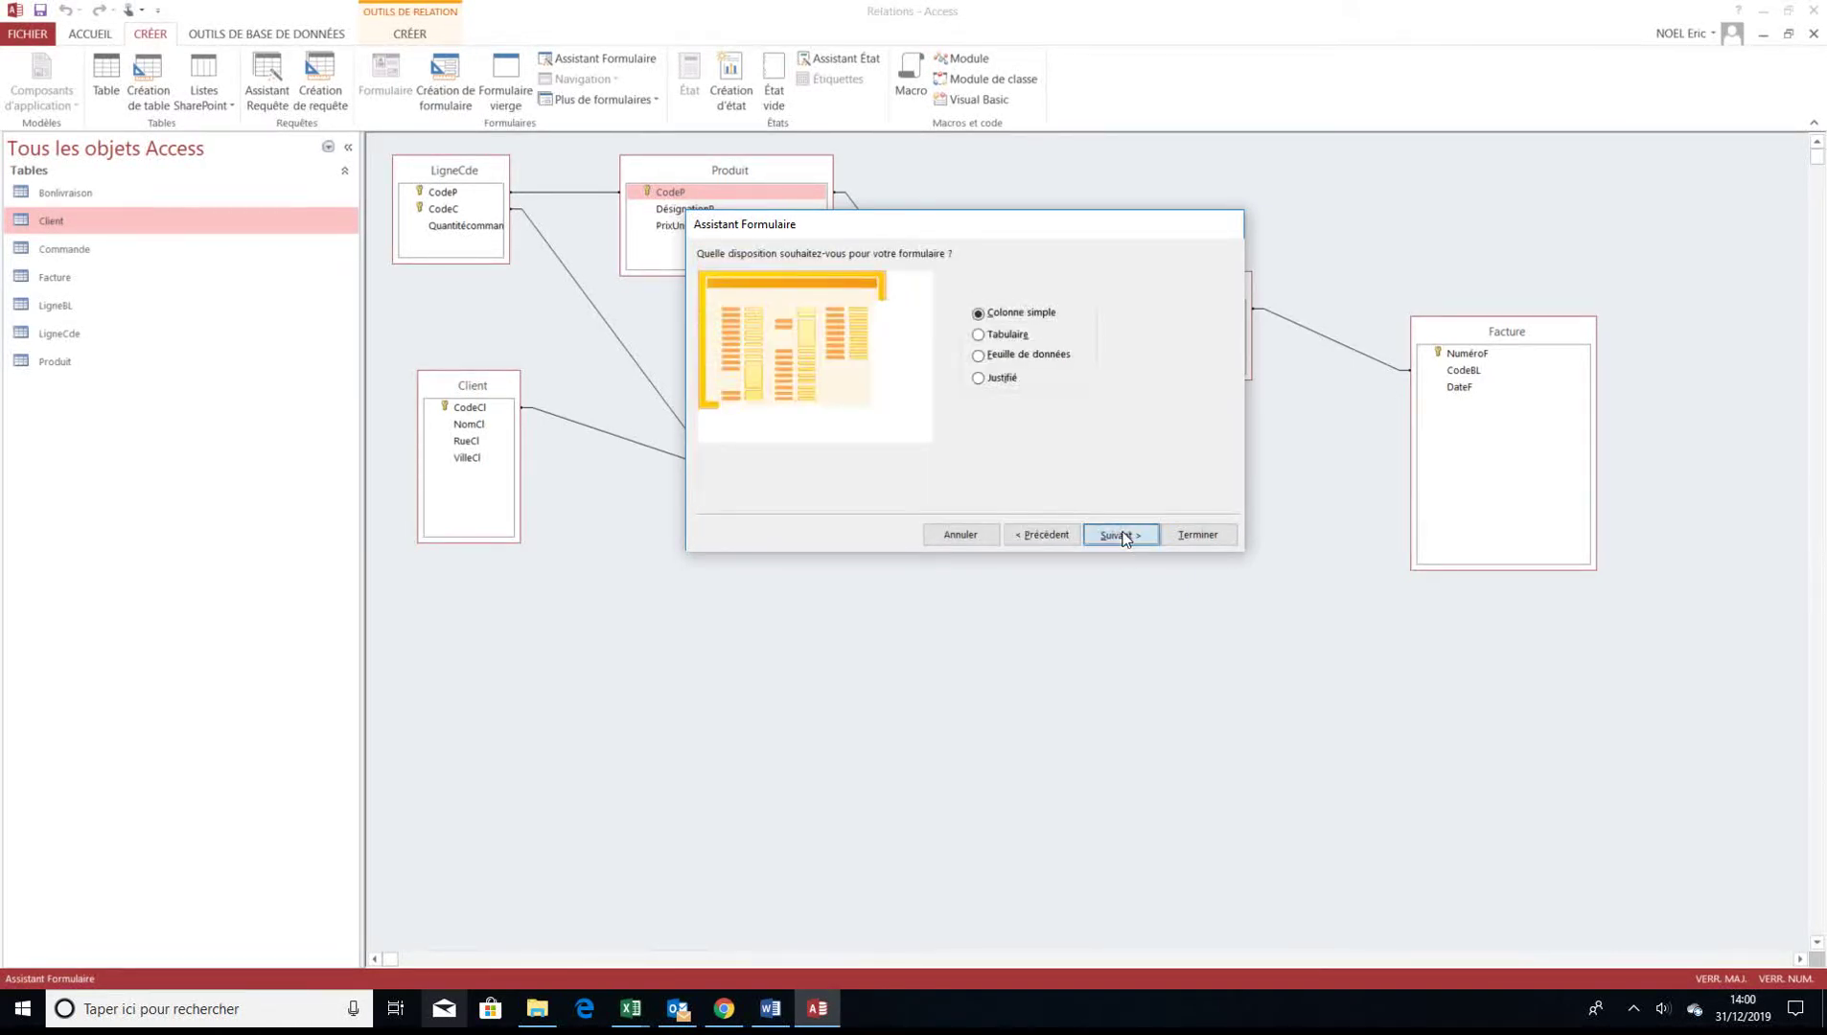
left_click(1193, 537)
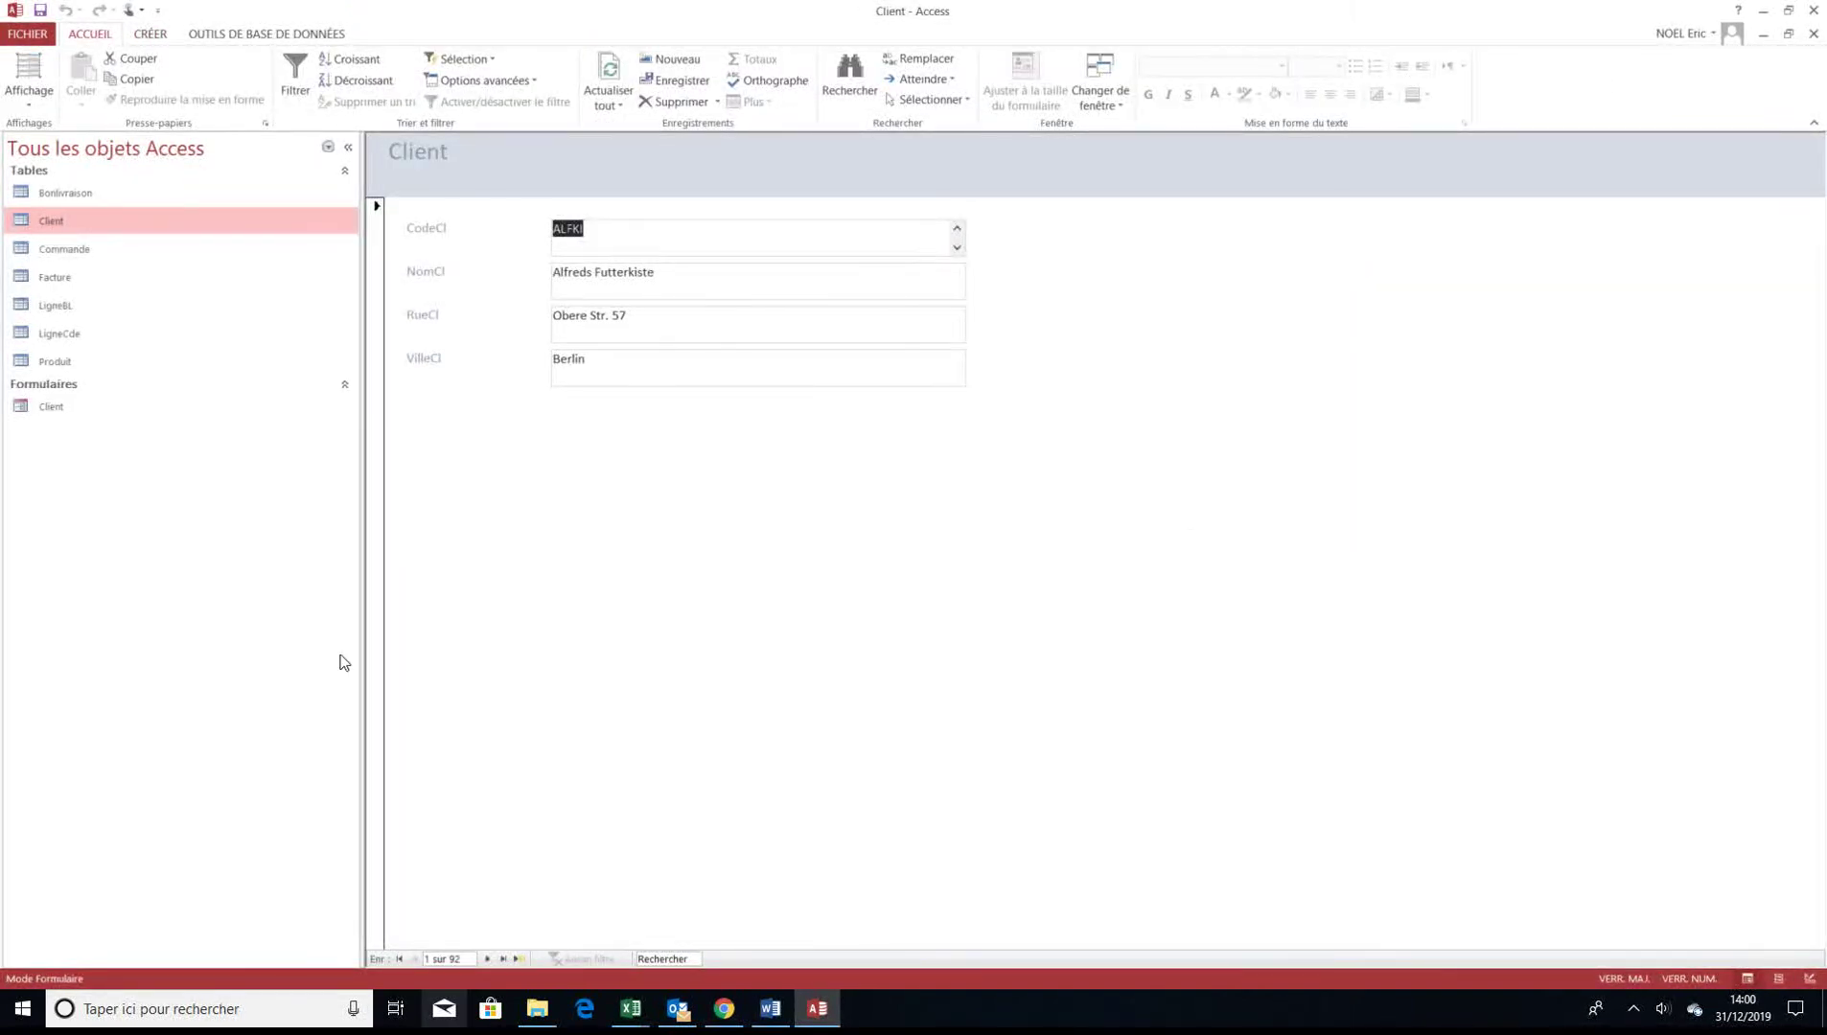
Browse forward through five records in the Client form
left_click(488, 959)
left_click(488, 960)
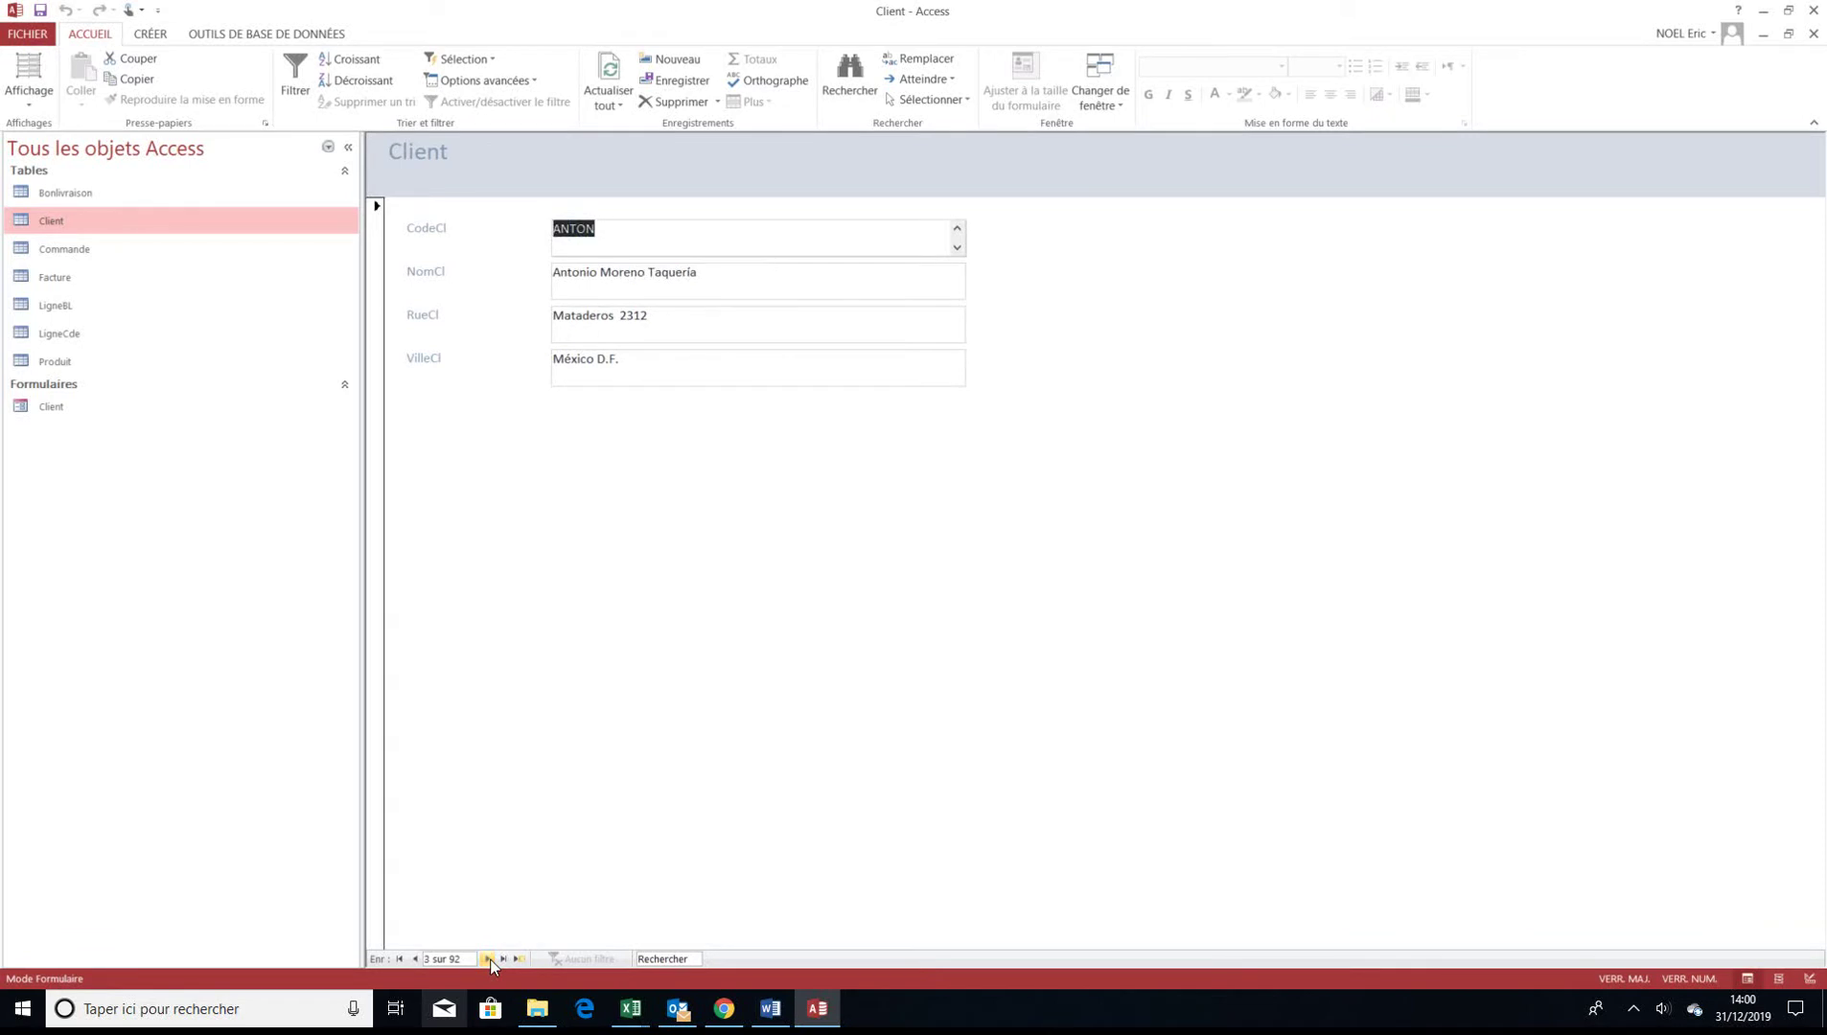
left_click(488, 959)
left_click(488, 960)
left_click(488, 959)
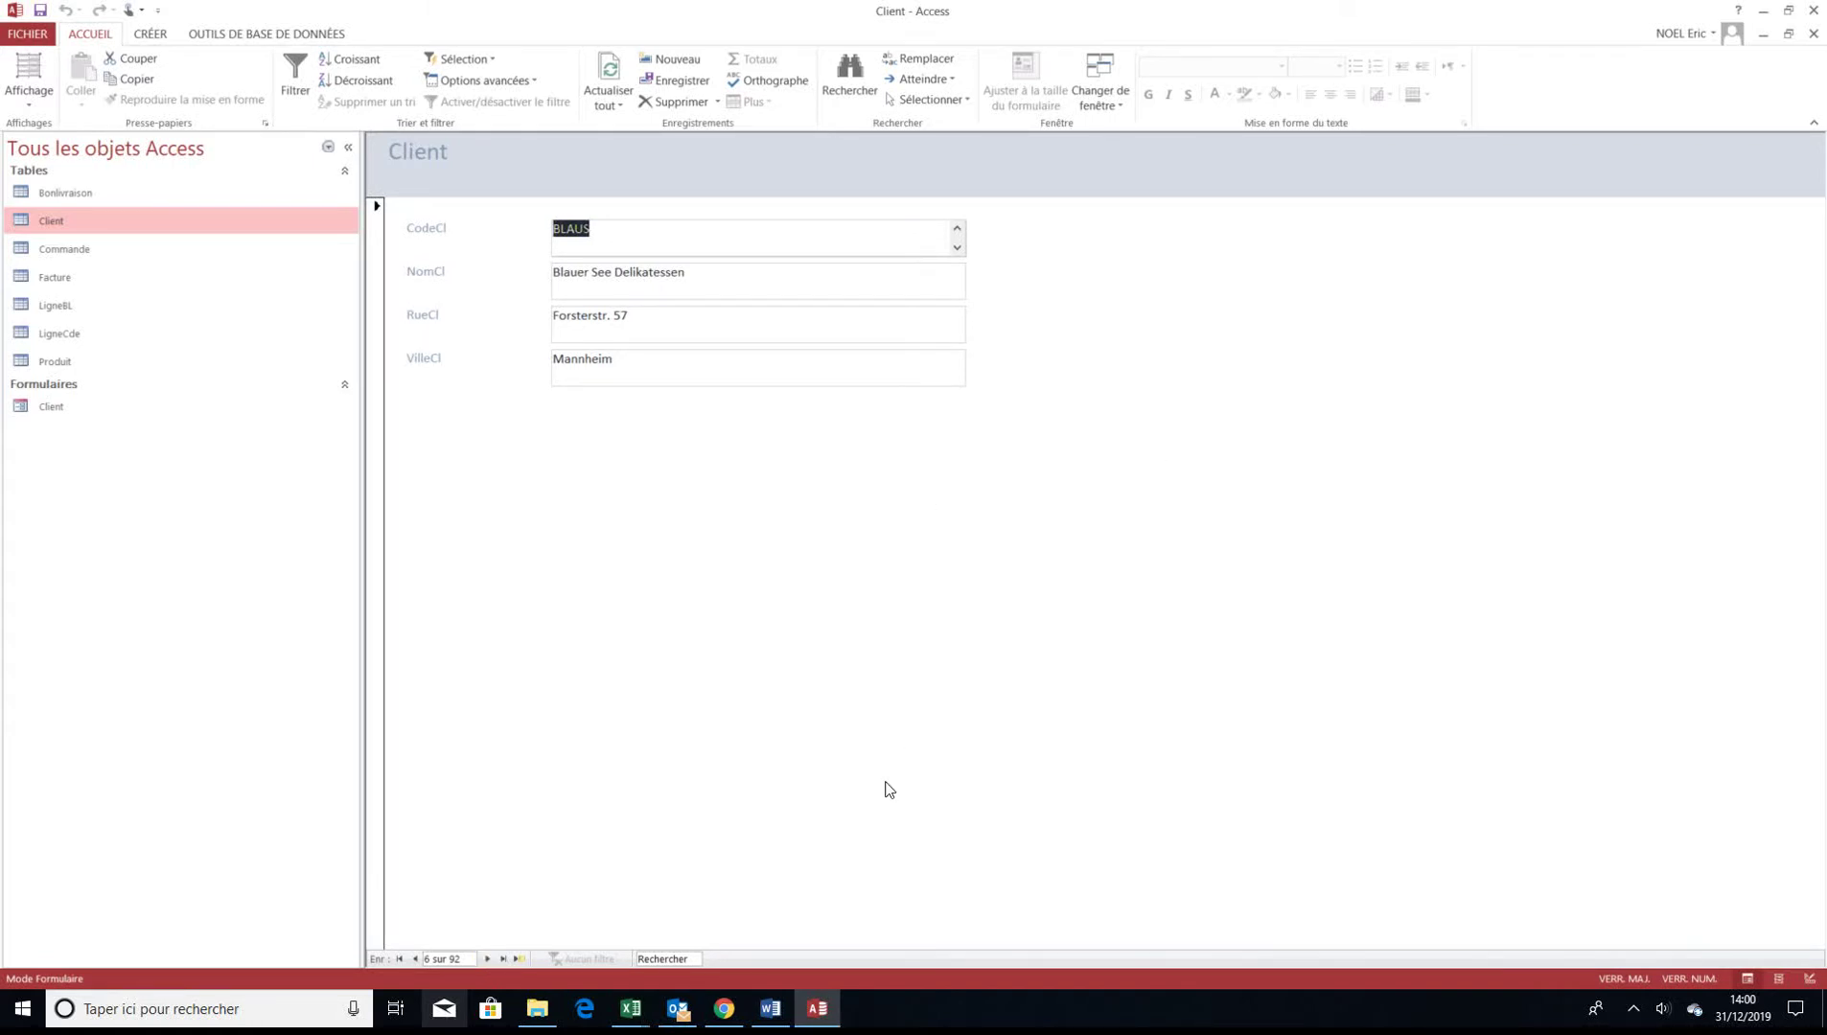
Add a new record through the Client form with the client's code and name and the city LISSES, and close the form
left_click(518, 960)
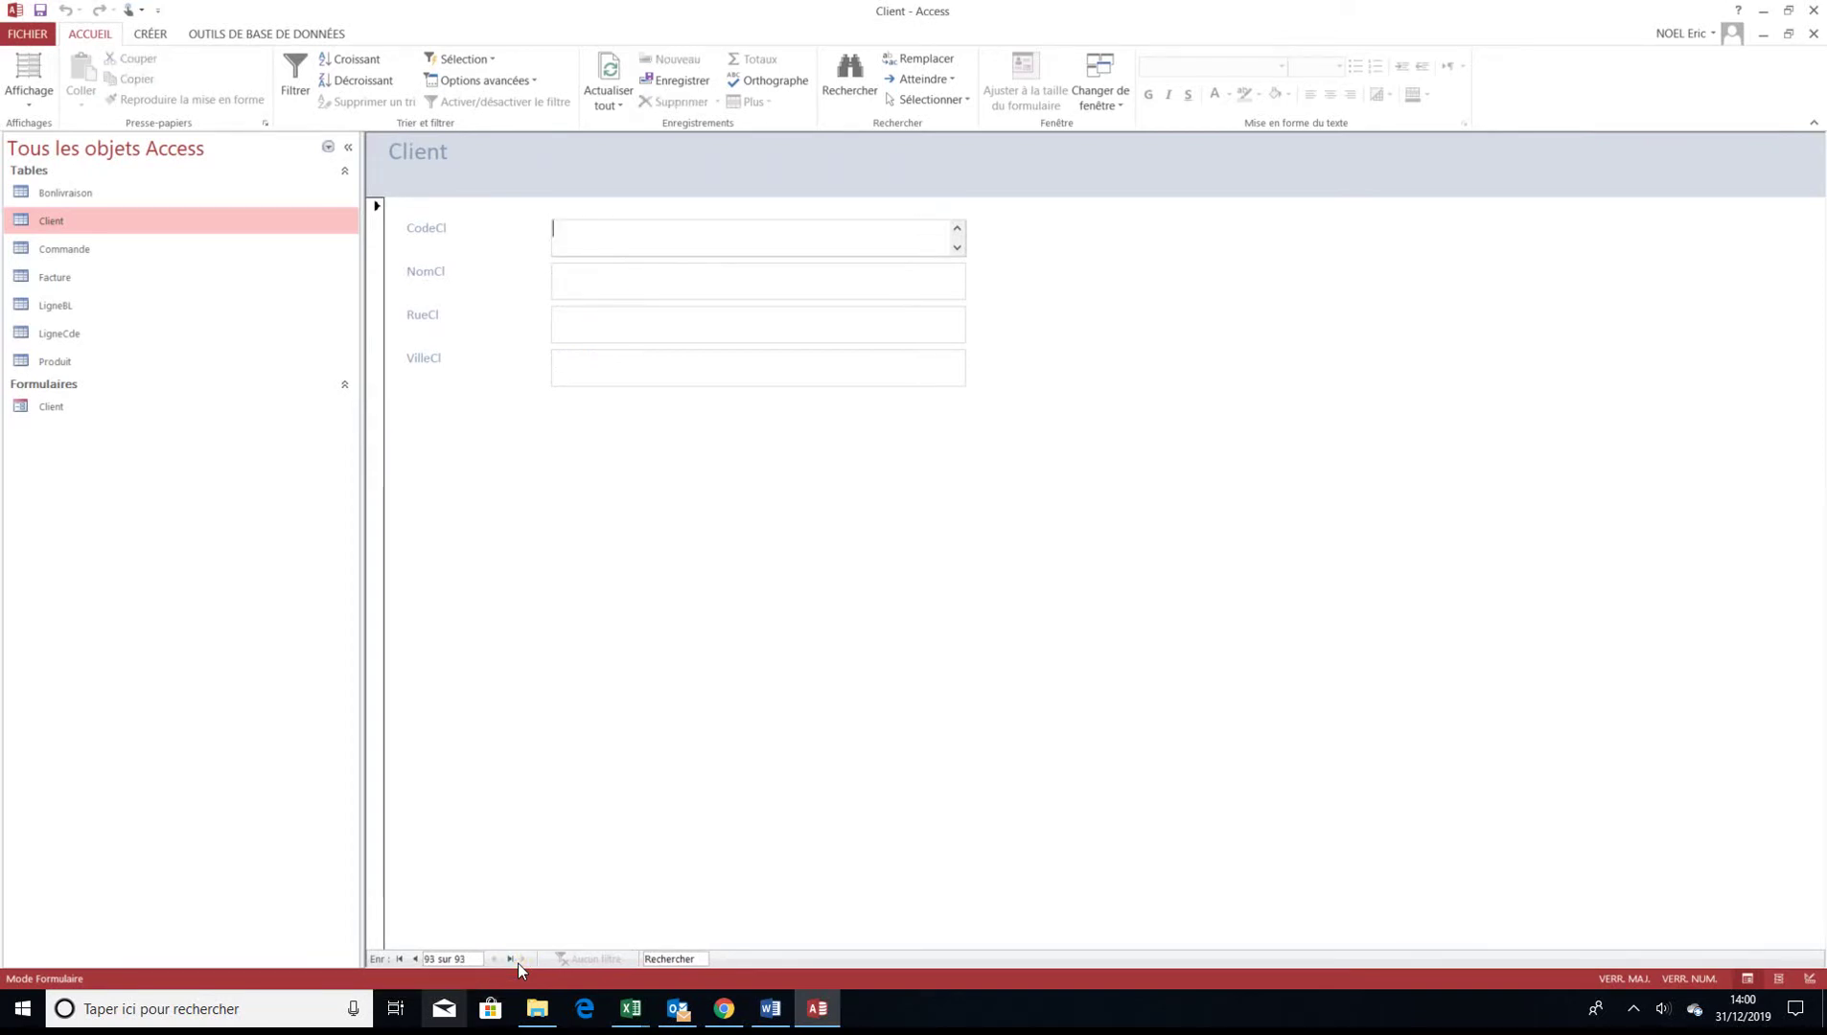
type("AMI")
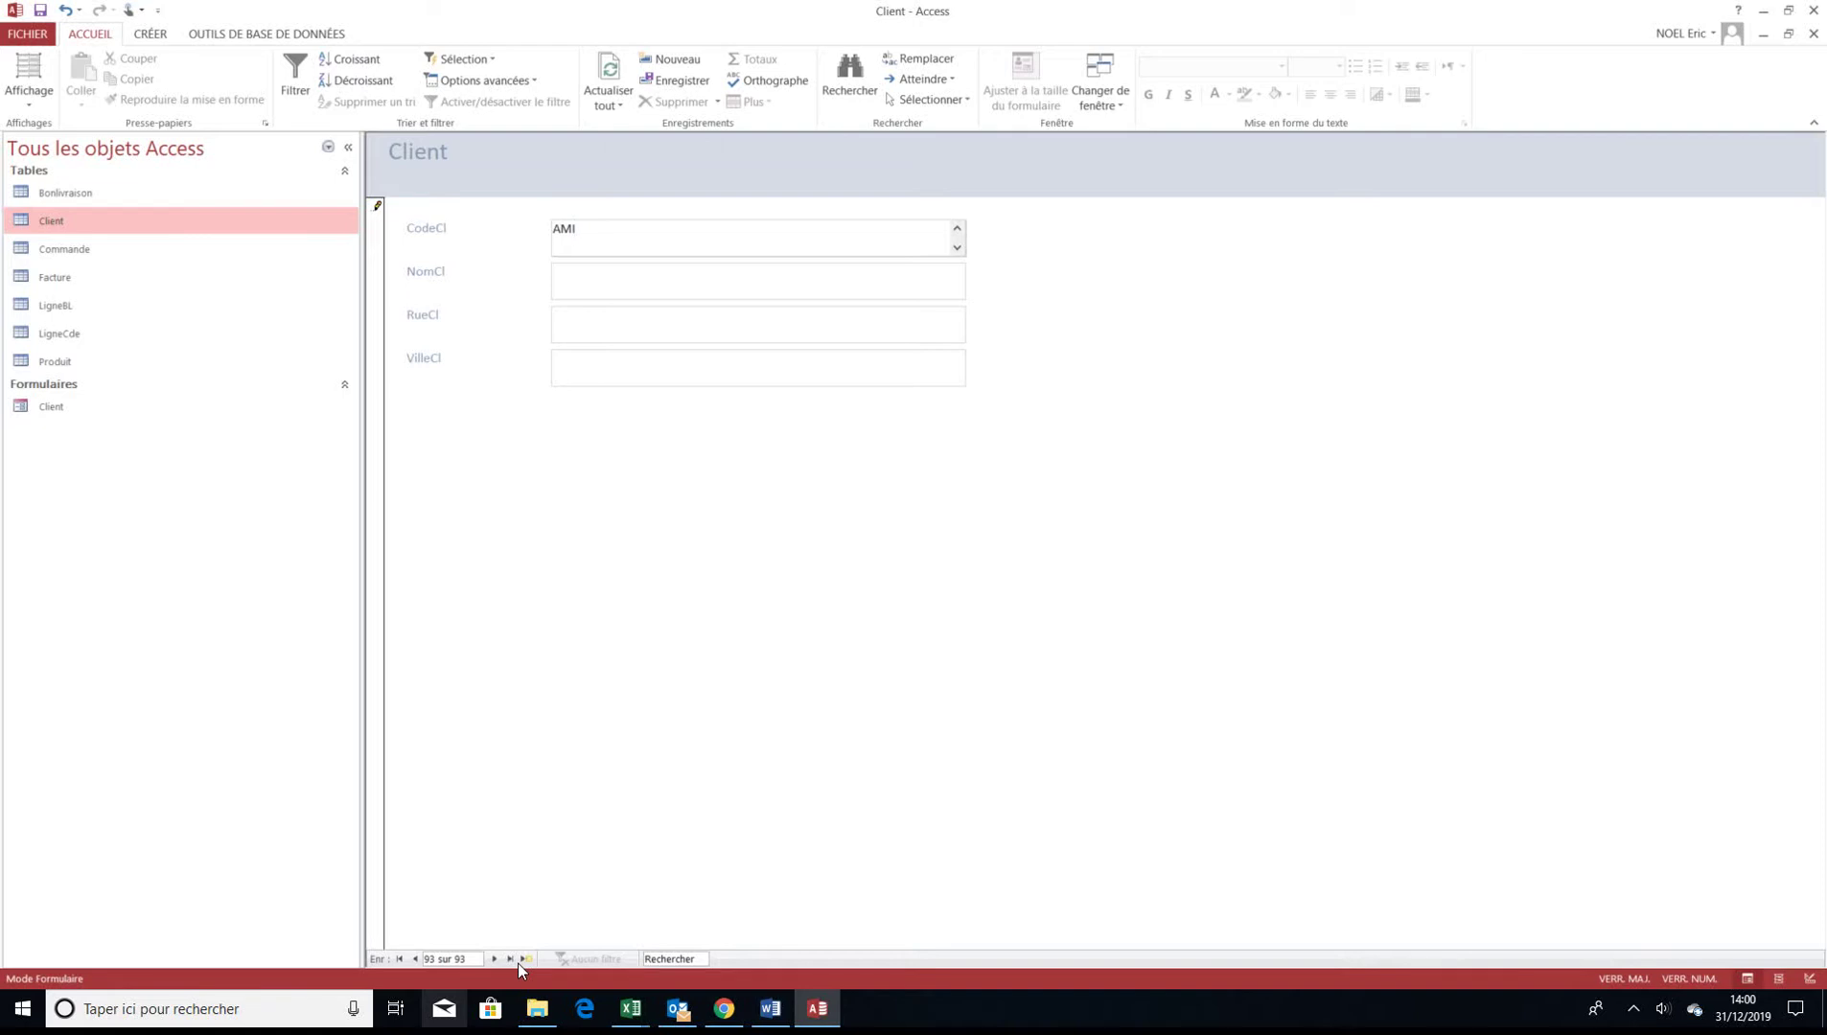
key("Tab")
type("AMINE")
left_click(593, 356)
type("LISSES")
left_click(1812, 37)
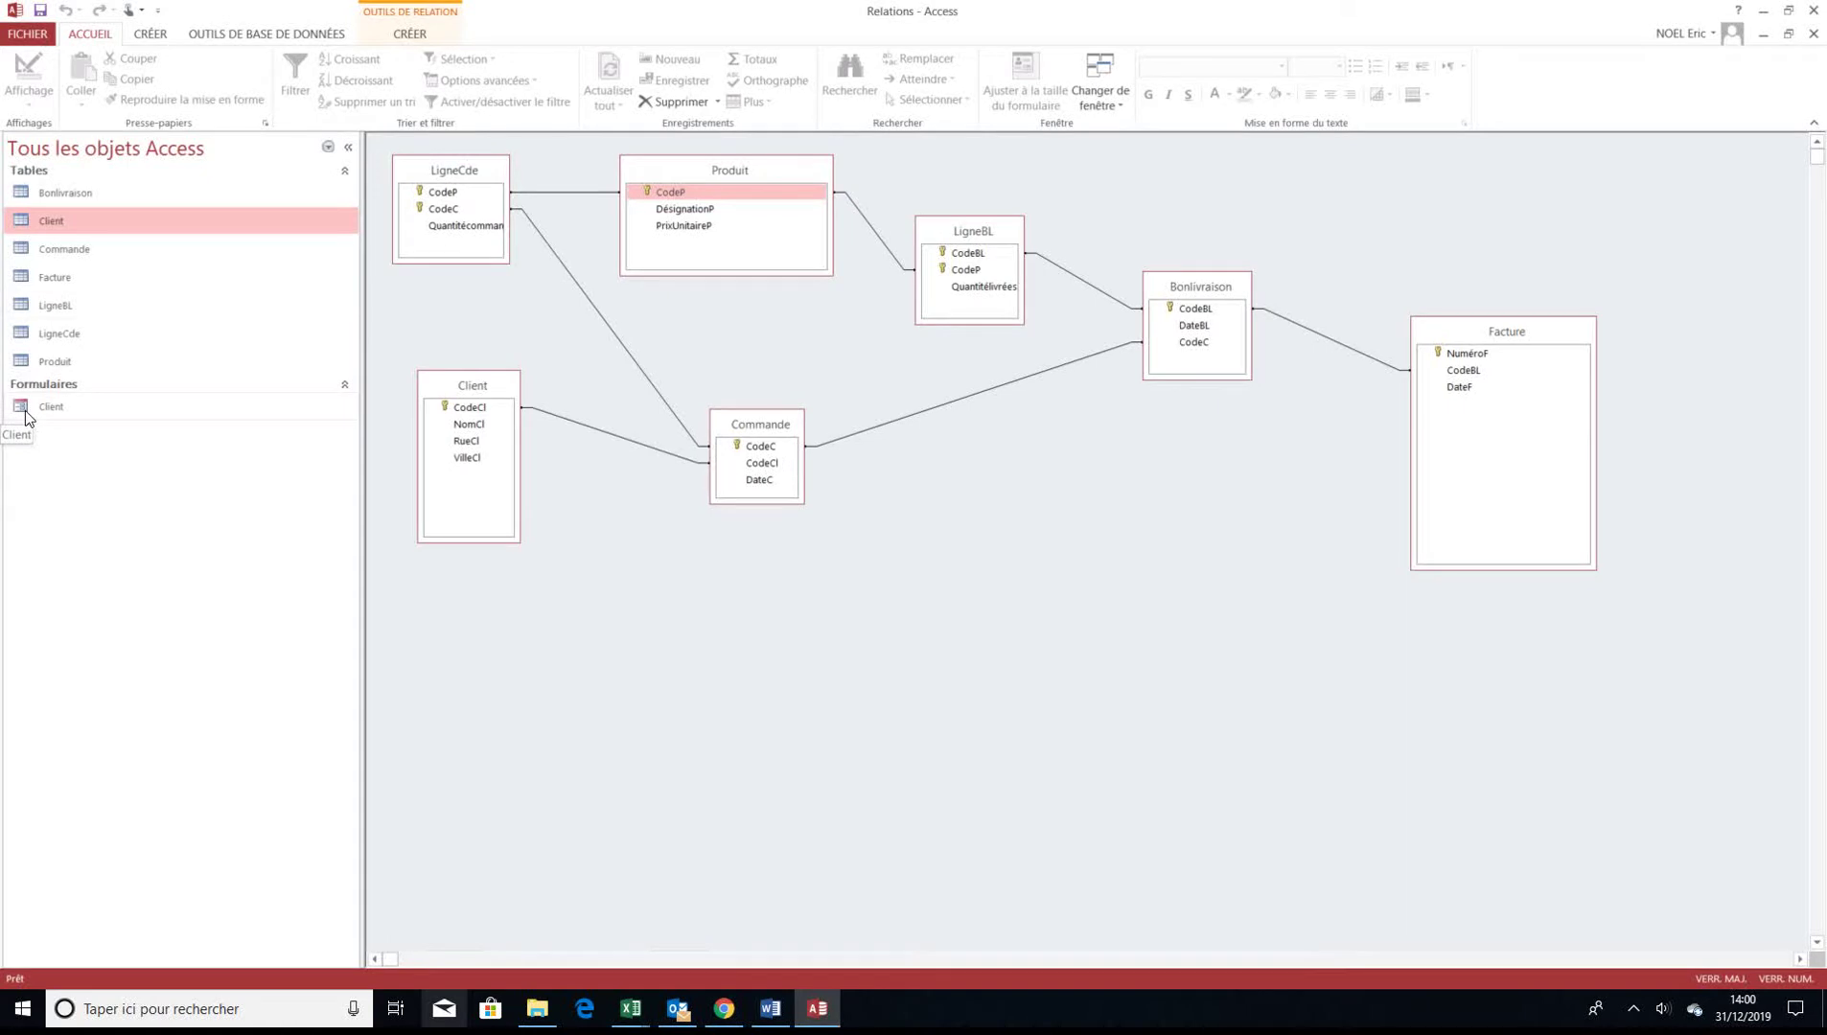
Check the Client table for the record entered through the form, and close the table
double_click(50, 213)
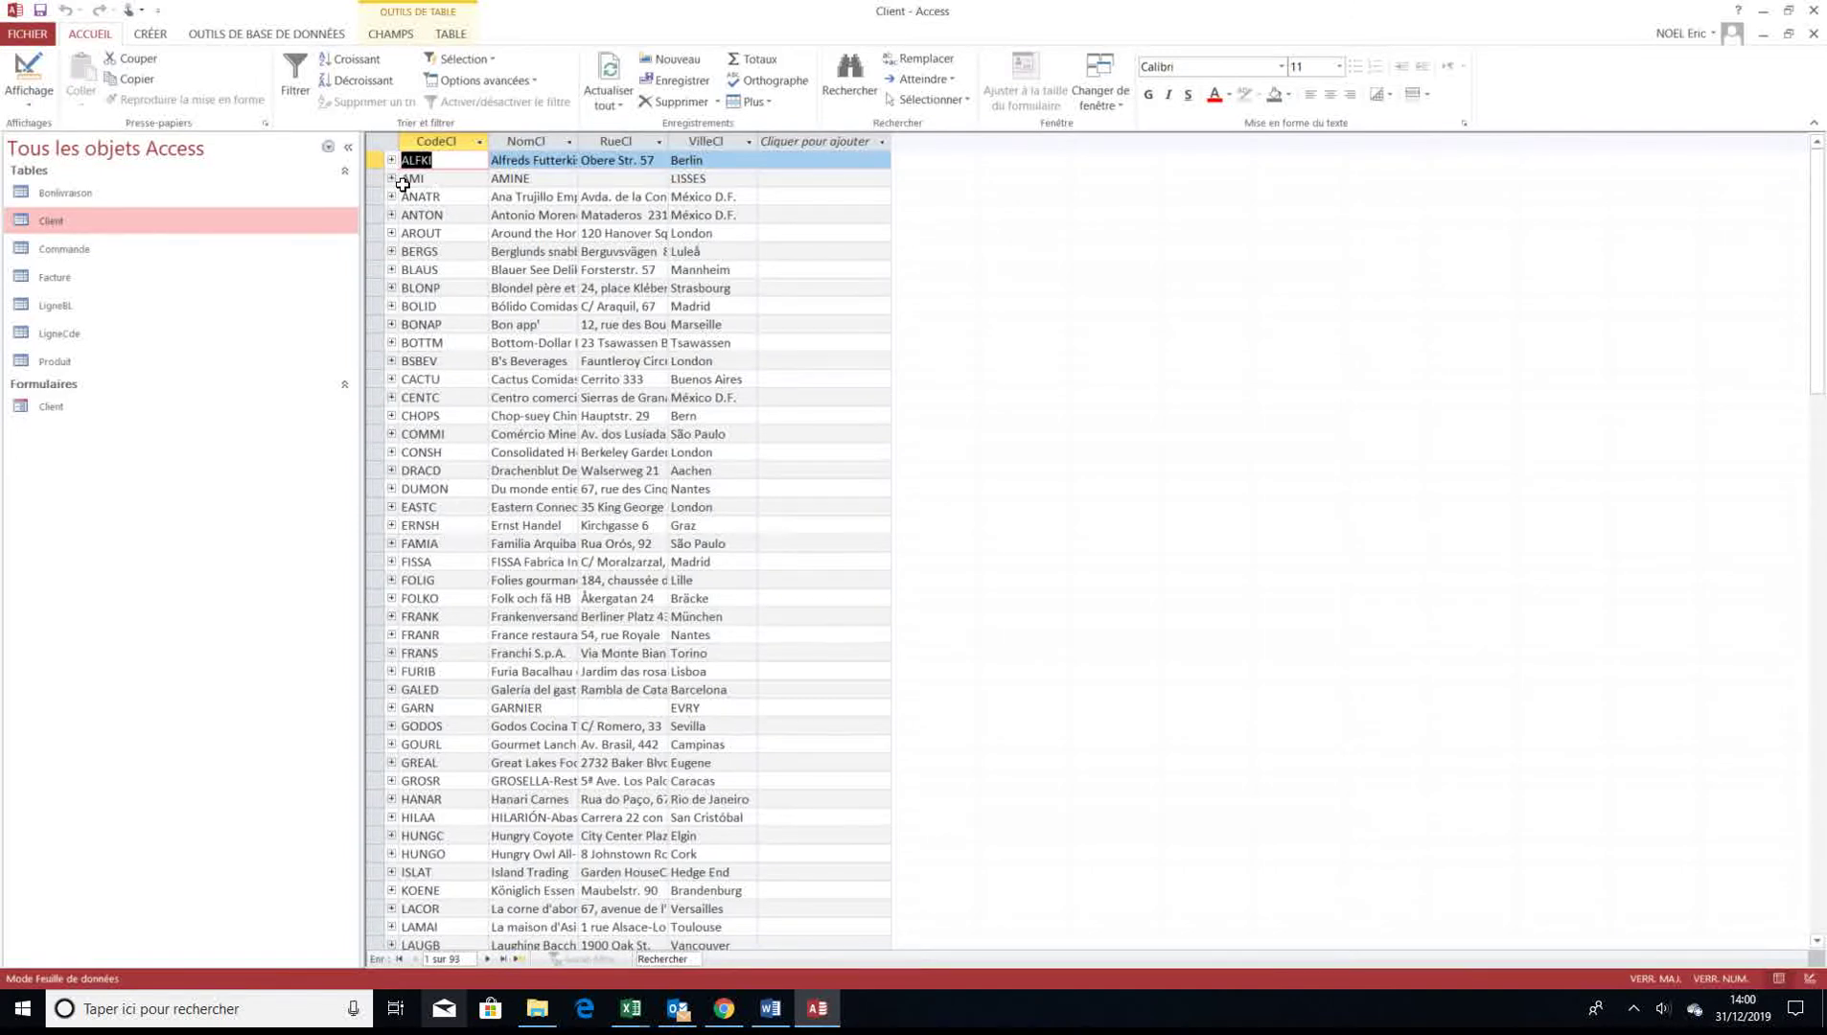
left_click(441, 183)
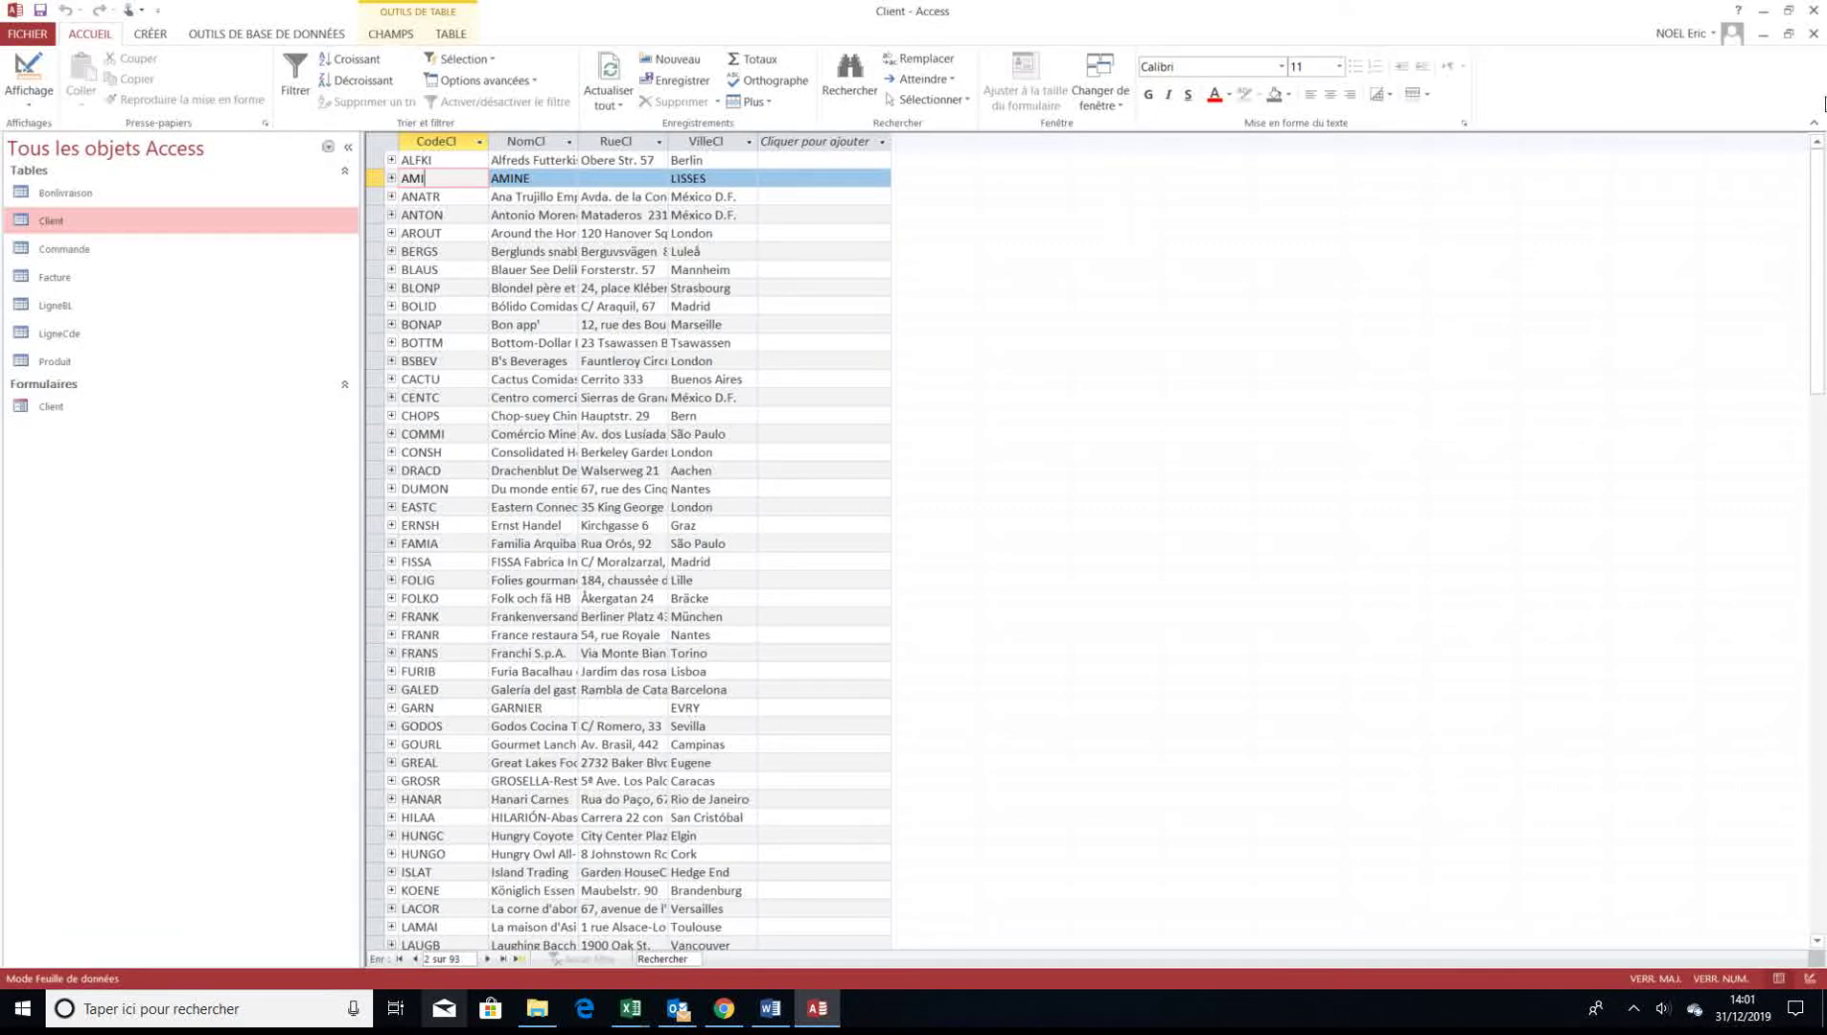
left_click(1814, 33)
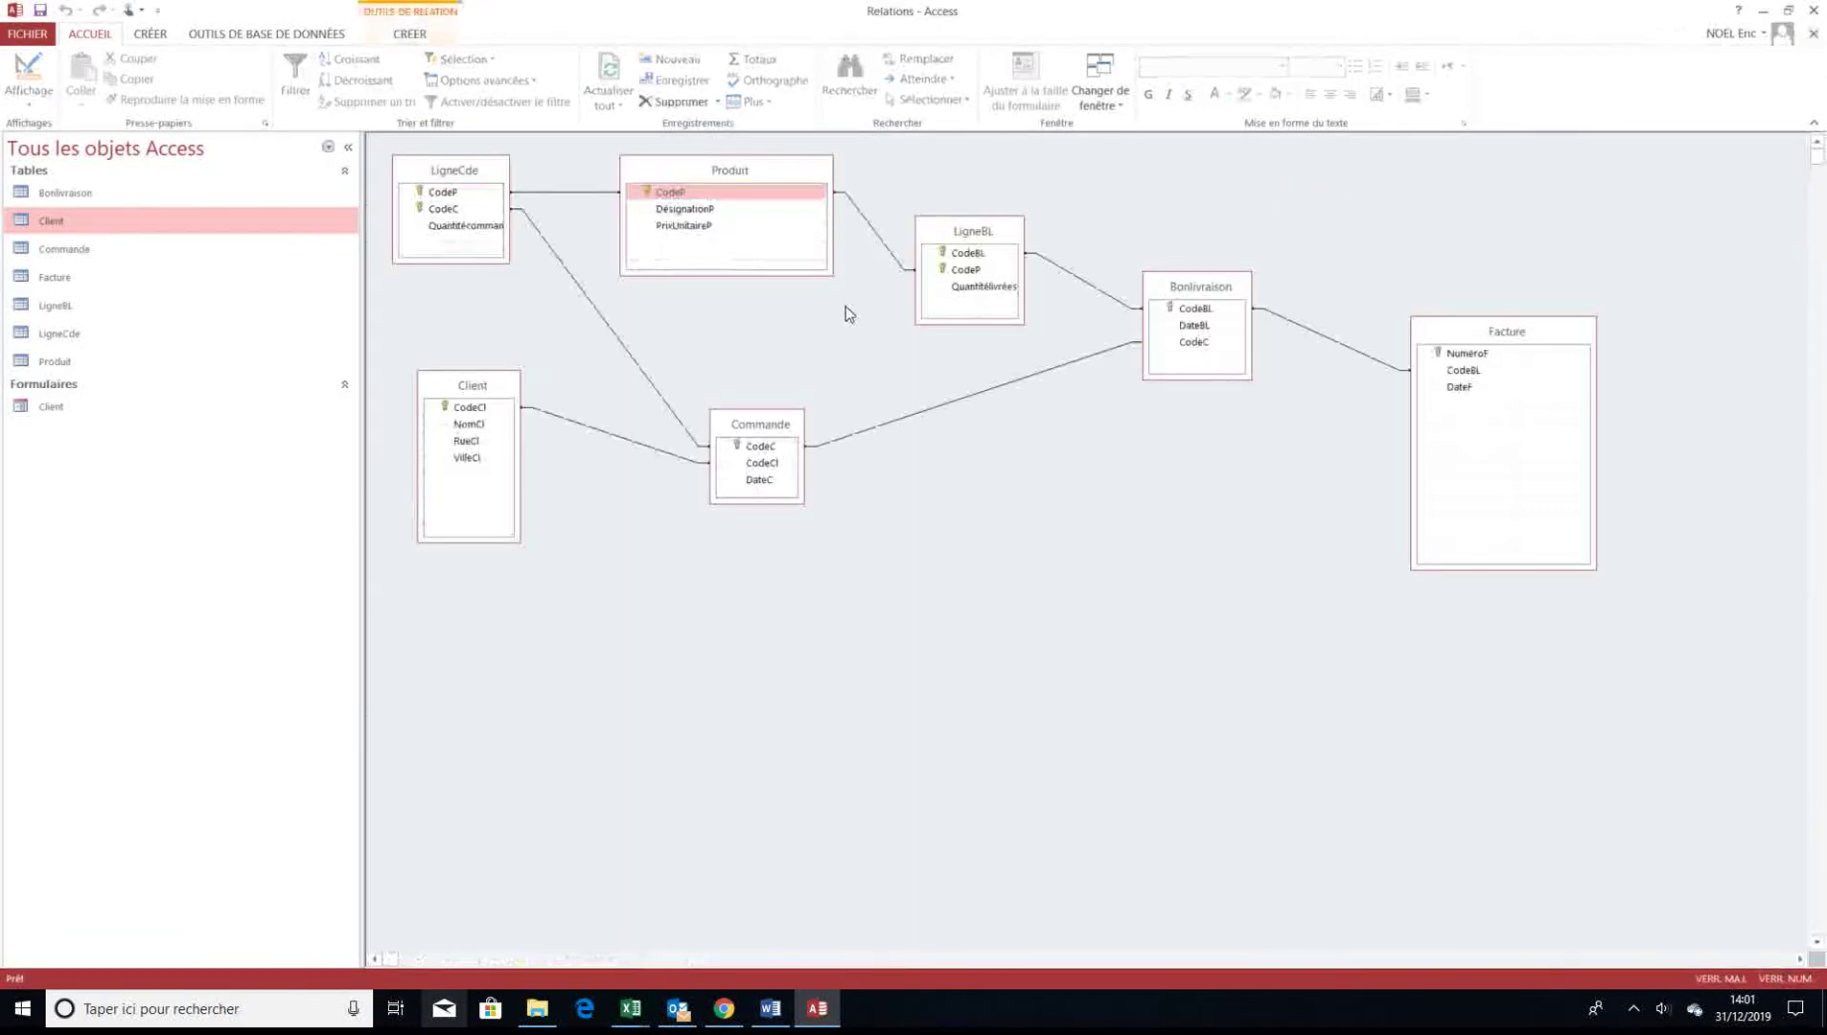
Open the Client form in design view and enlarge it to about 31 cm wide with a detail section about 11 cm high
double_click(77, 411)
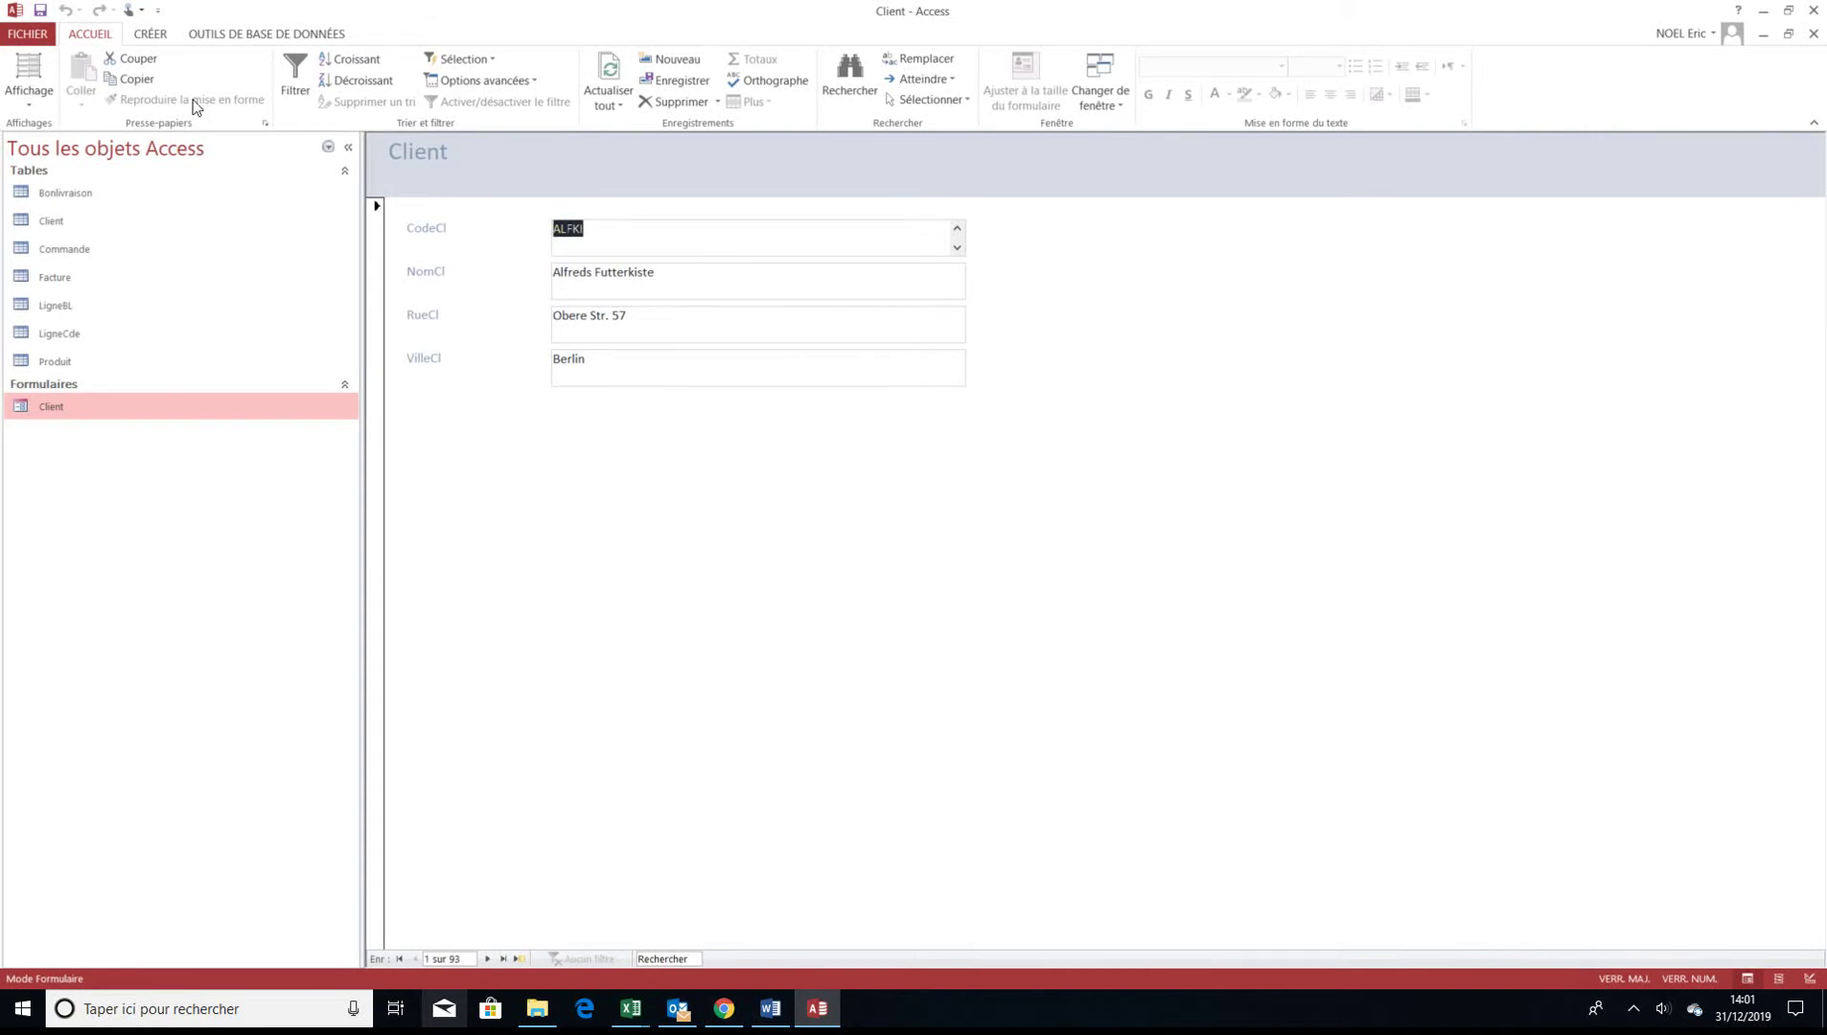
left_click(29, 102)
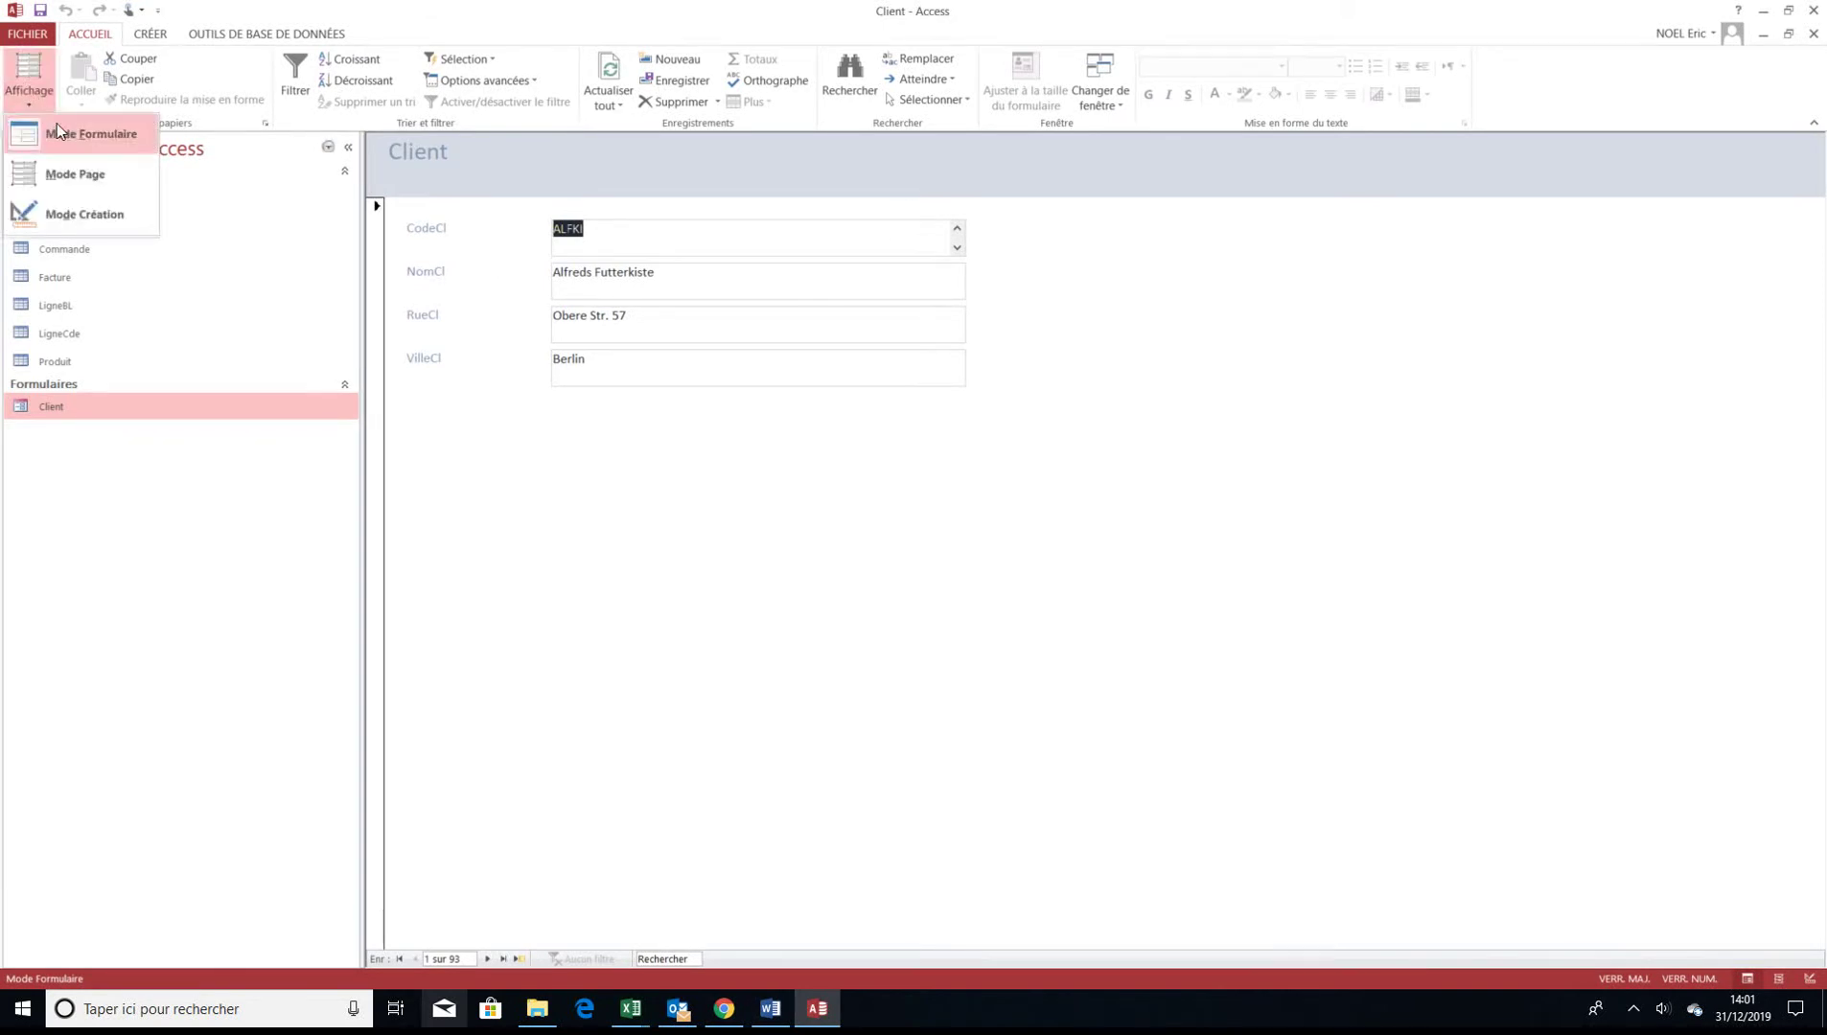
left_click(81, 214)
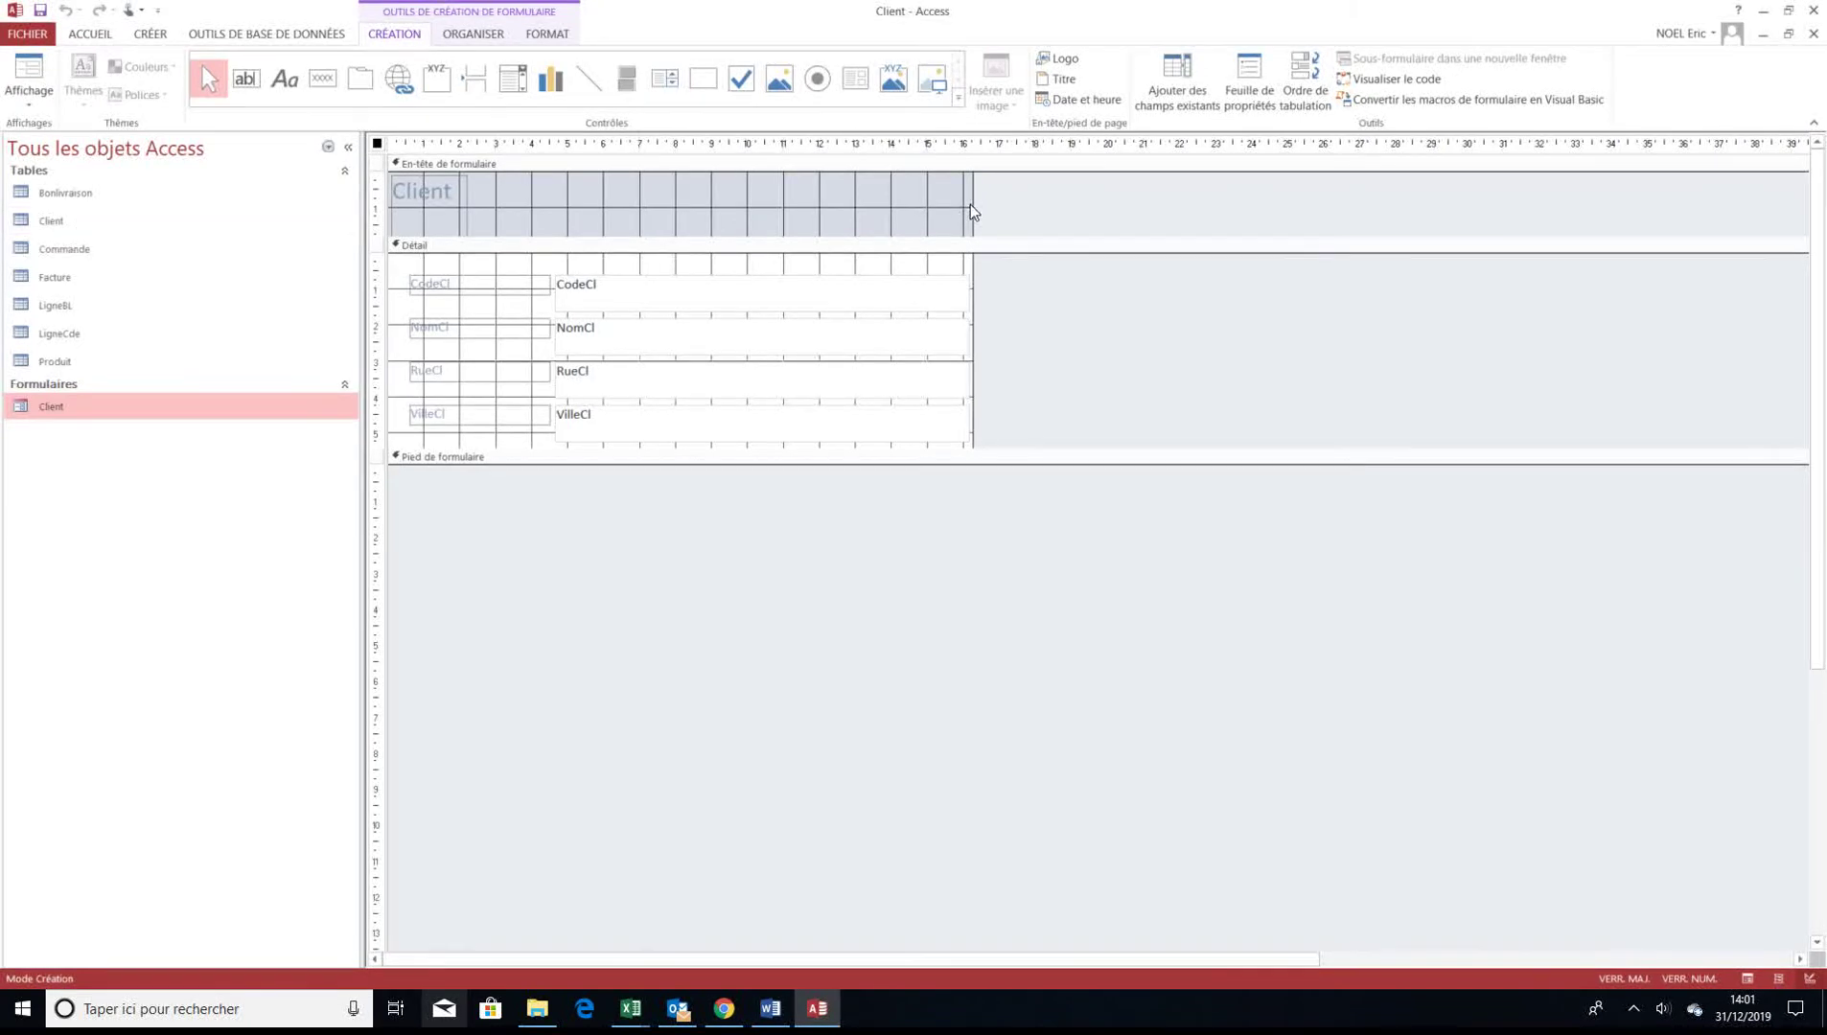
left_click_drag(972, 204, 1513, 371)
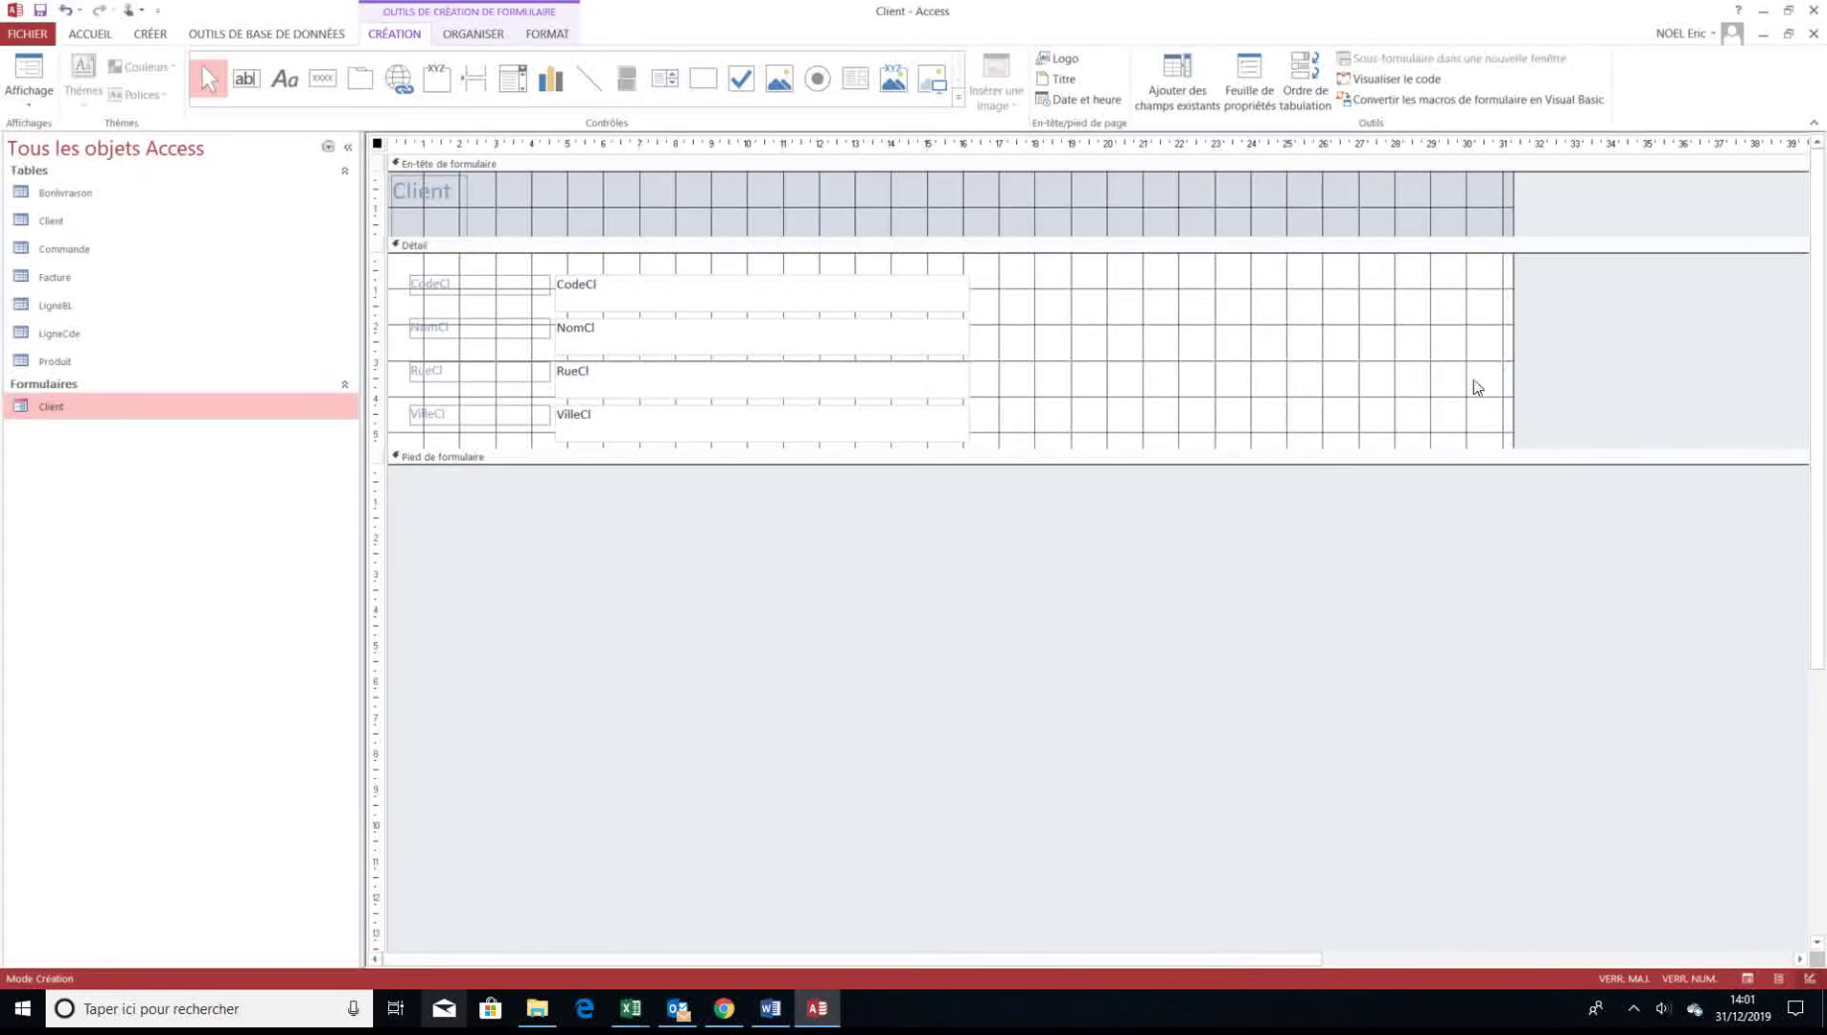
left_click_drag(1199, 458, 1196, 658)
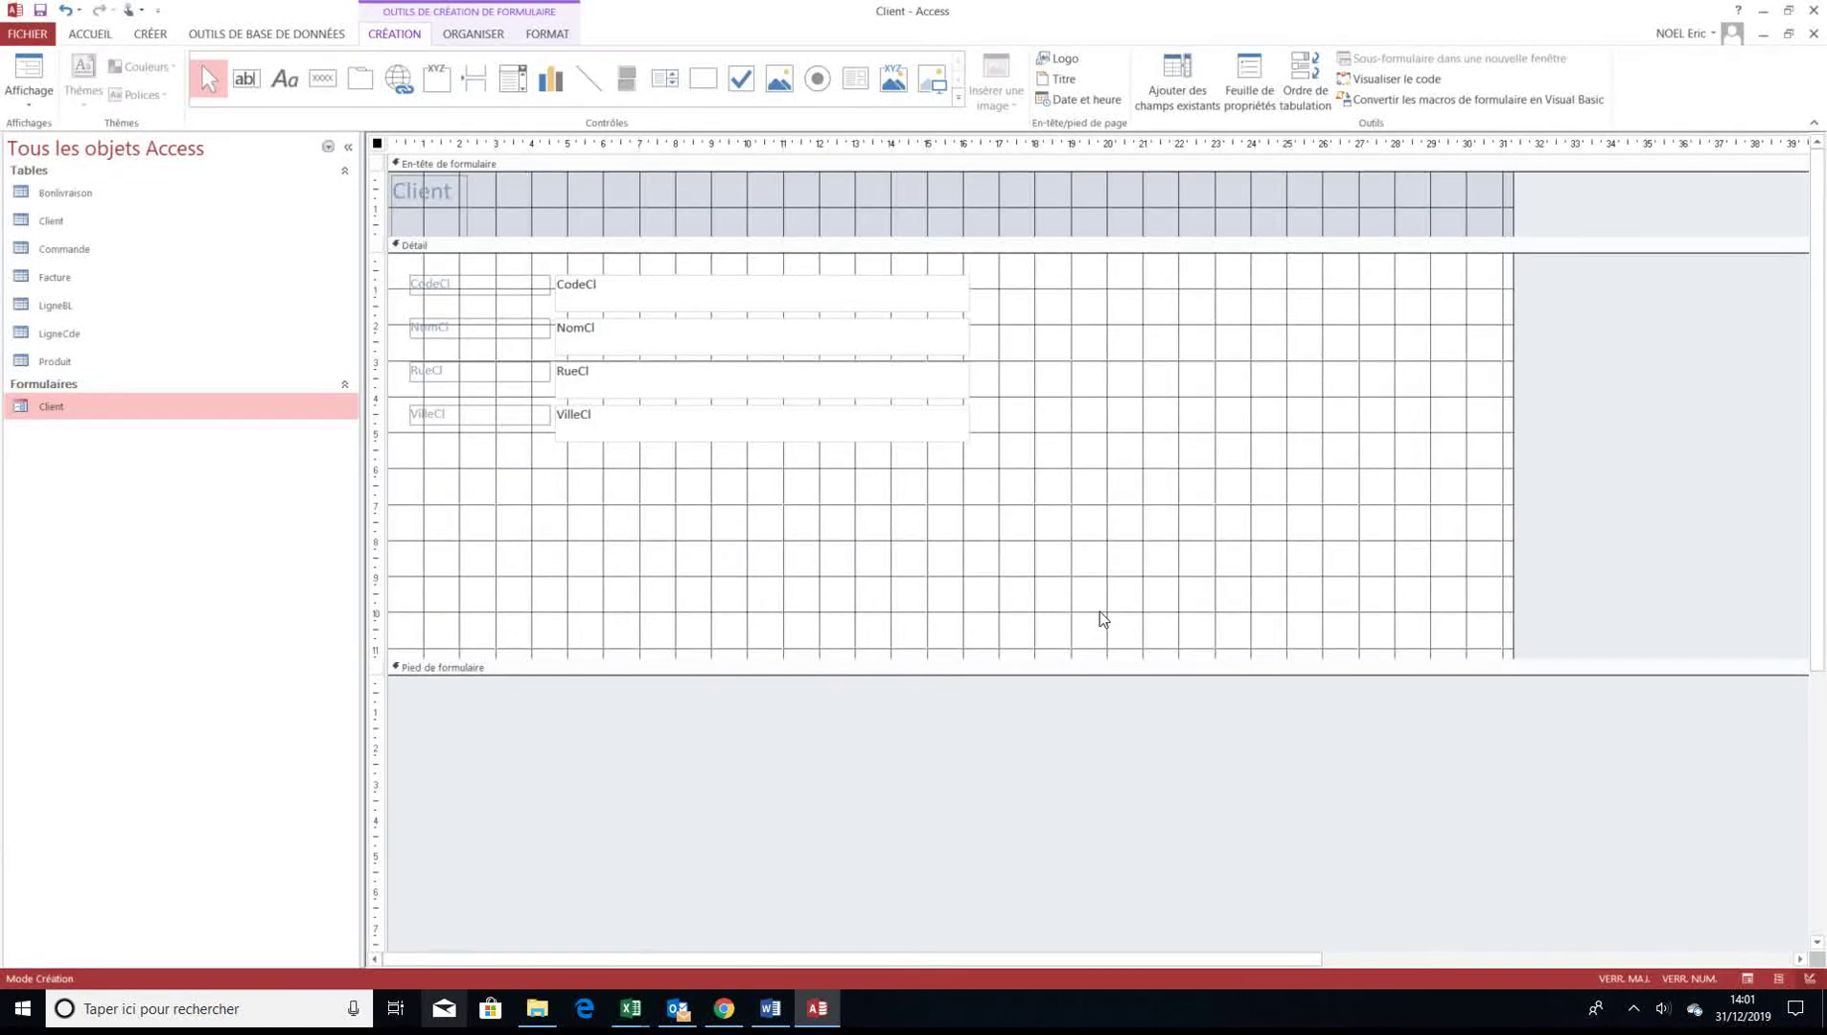
Change the title text in the form header to INFORMATIONS DES CLIENTS
left_click(442, 201)
key("F2")
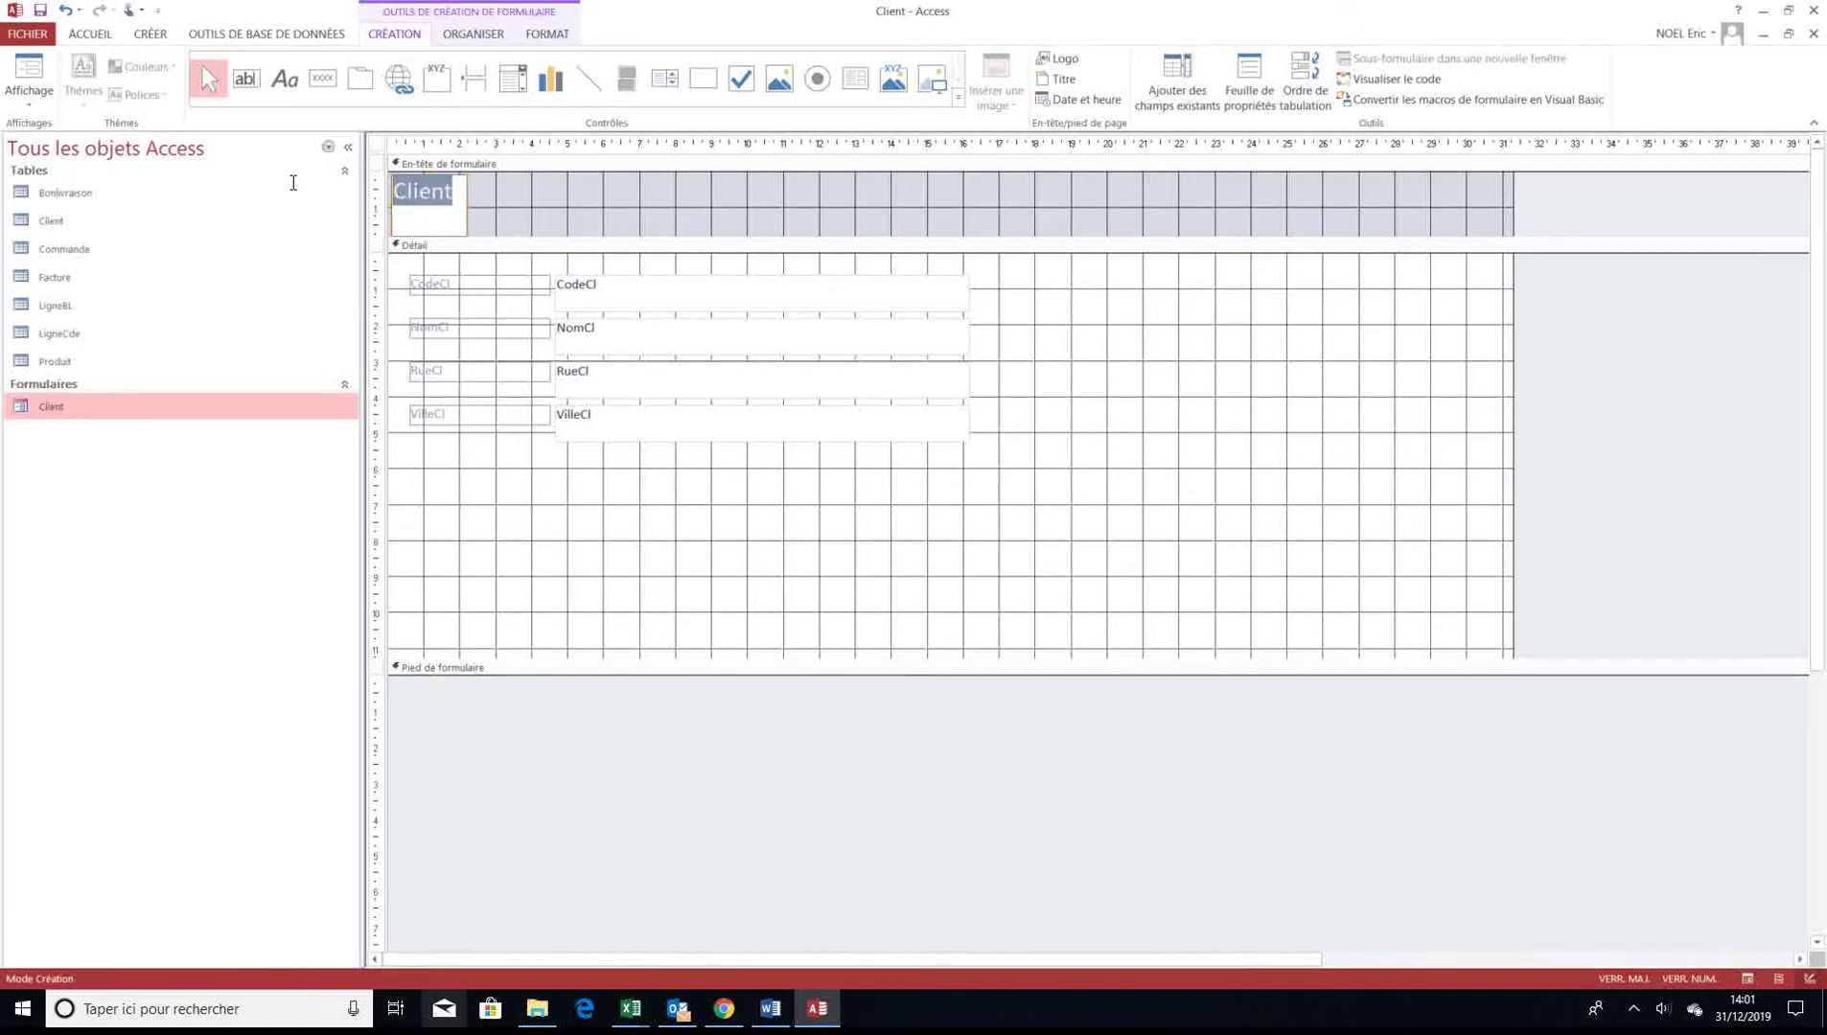
type("INFIRMATIO")
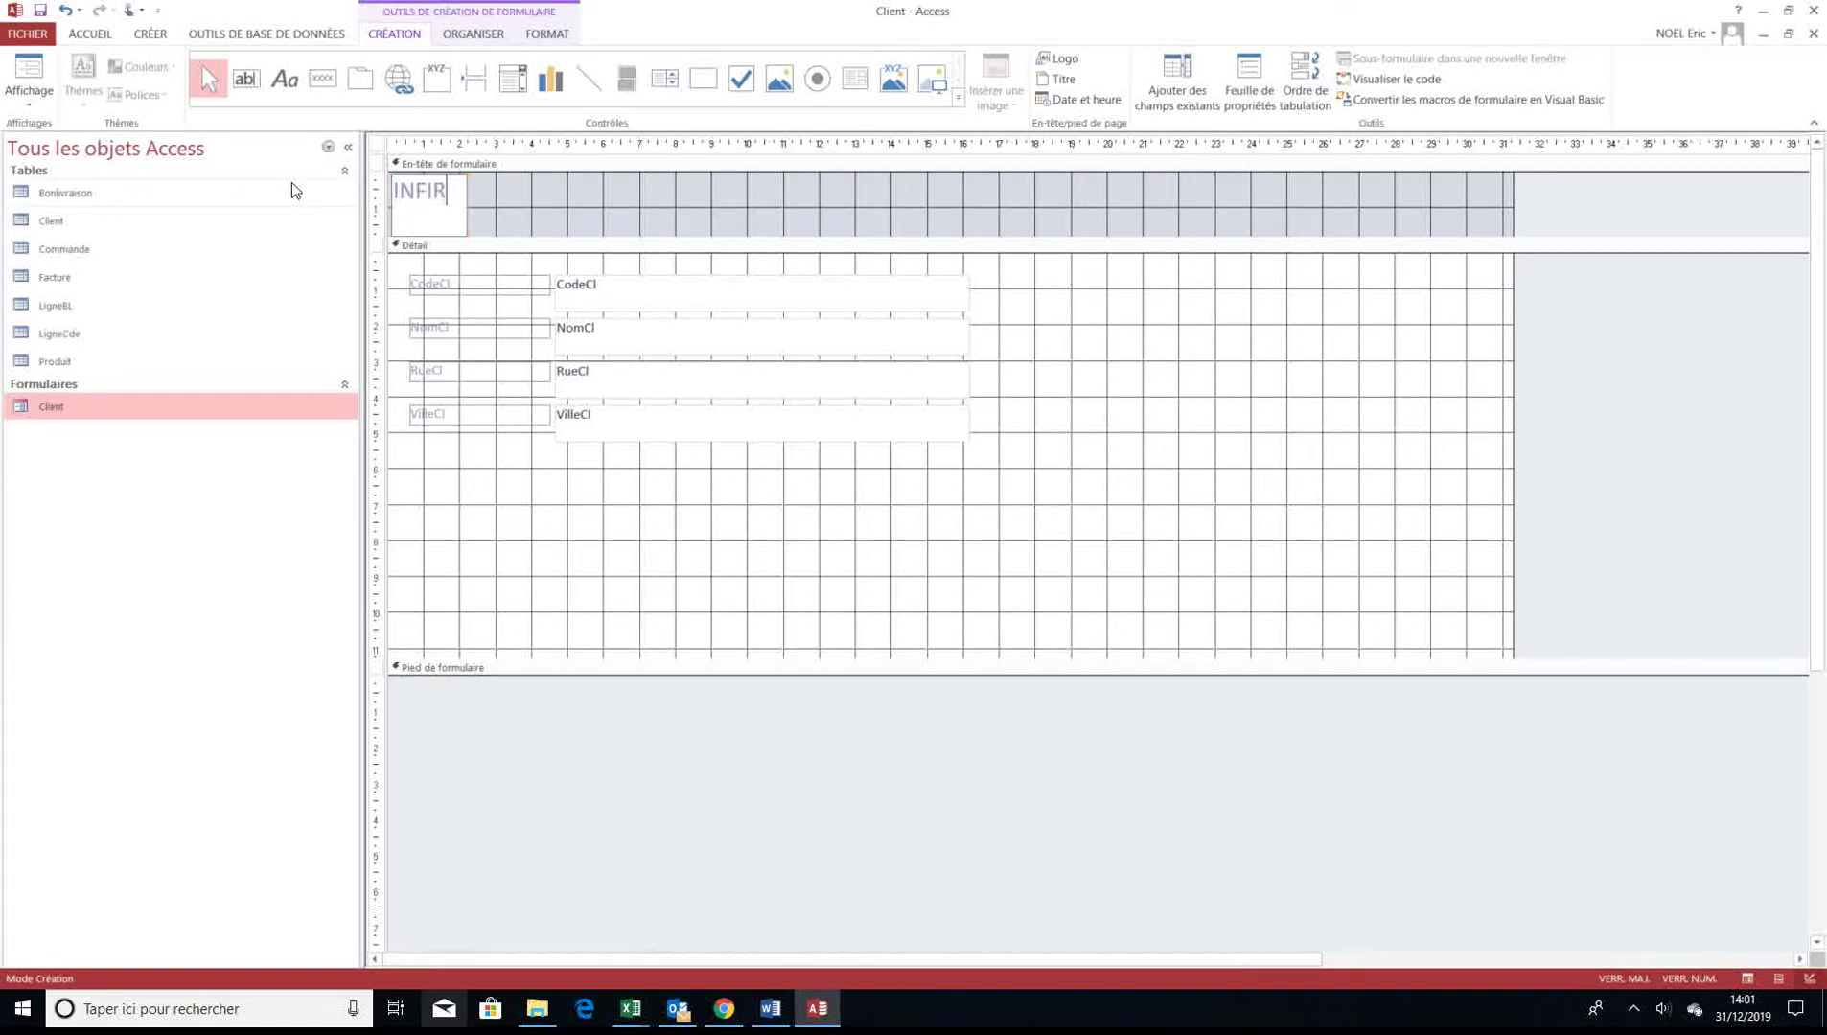
key("BackSpace")
key("BackSpace")
key("BackSpace")
key("BackSpace")
key("BackSpace")
key("BackSpace")
key("BackSpace")
type("ORMATIONS")
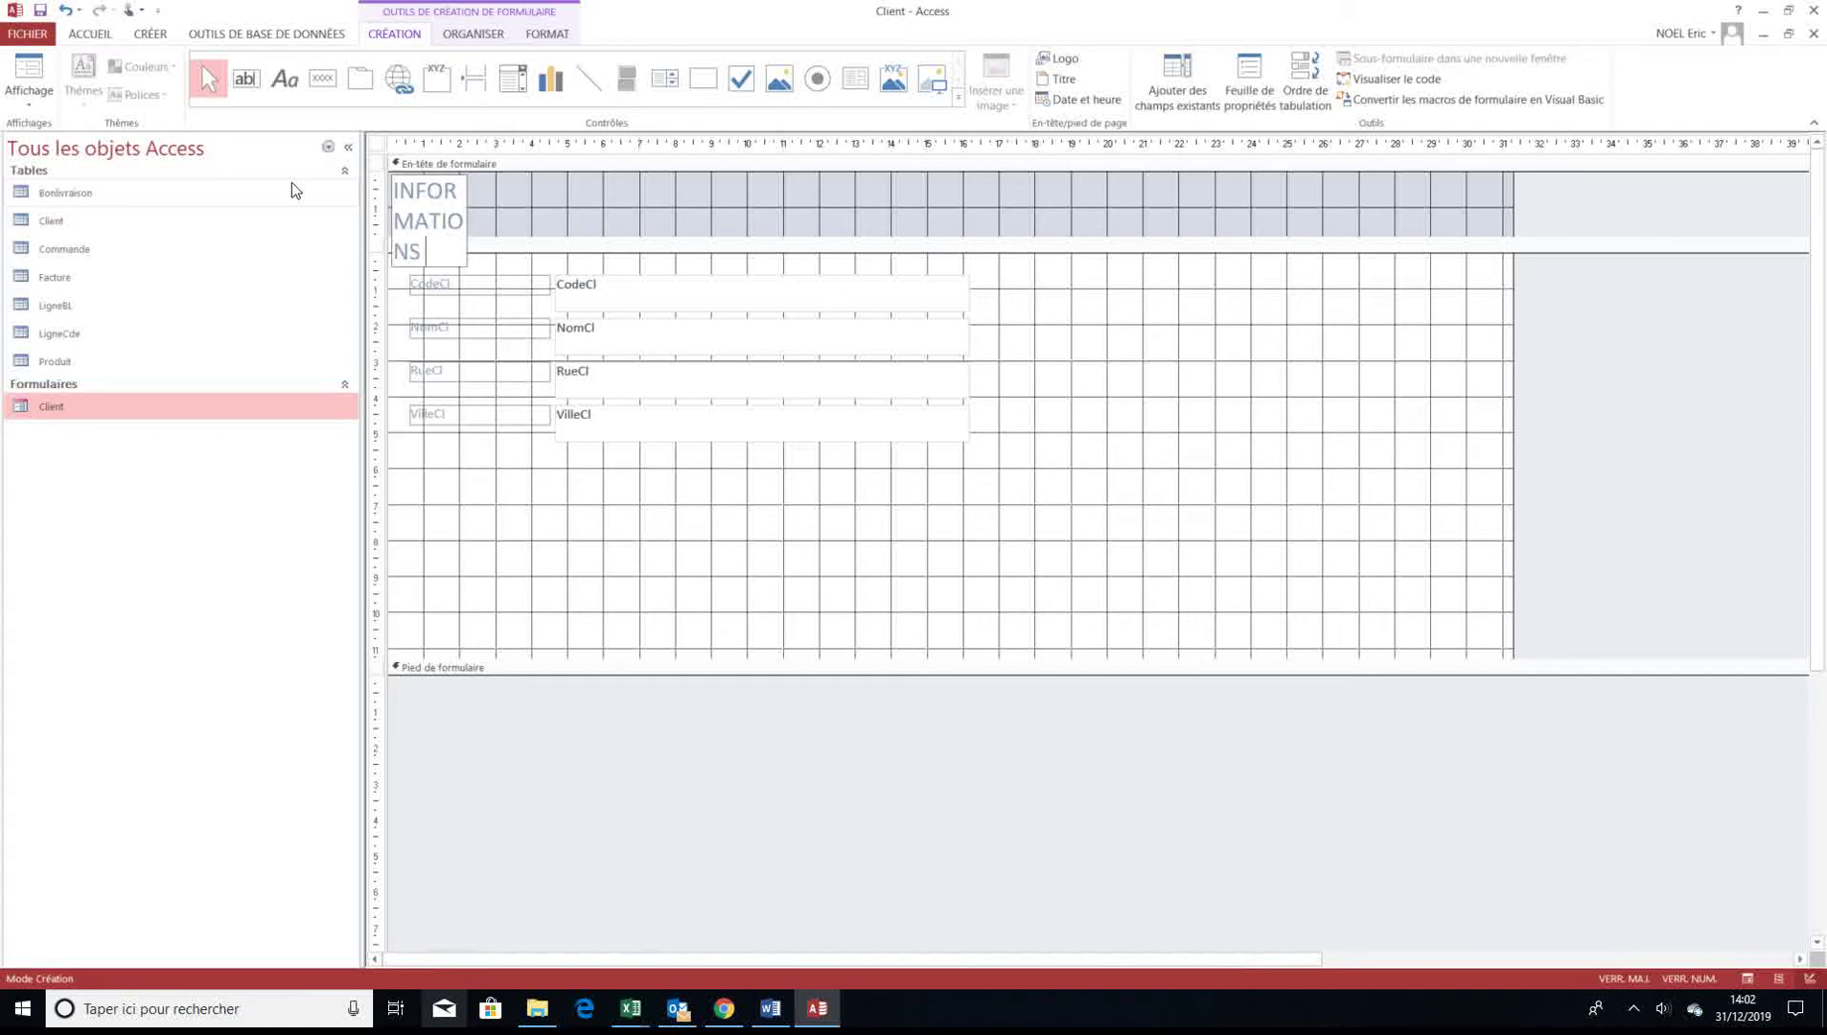
type(" DES CLEINT")
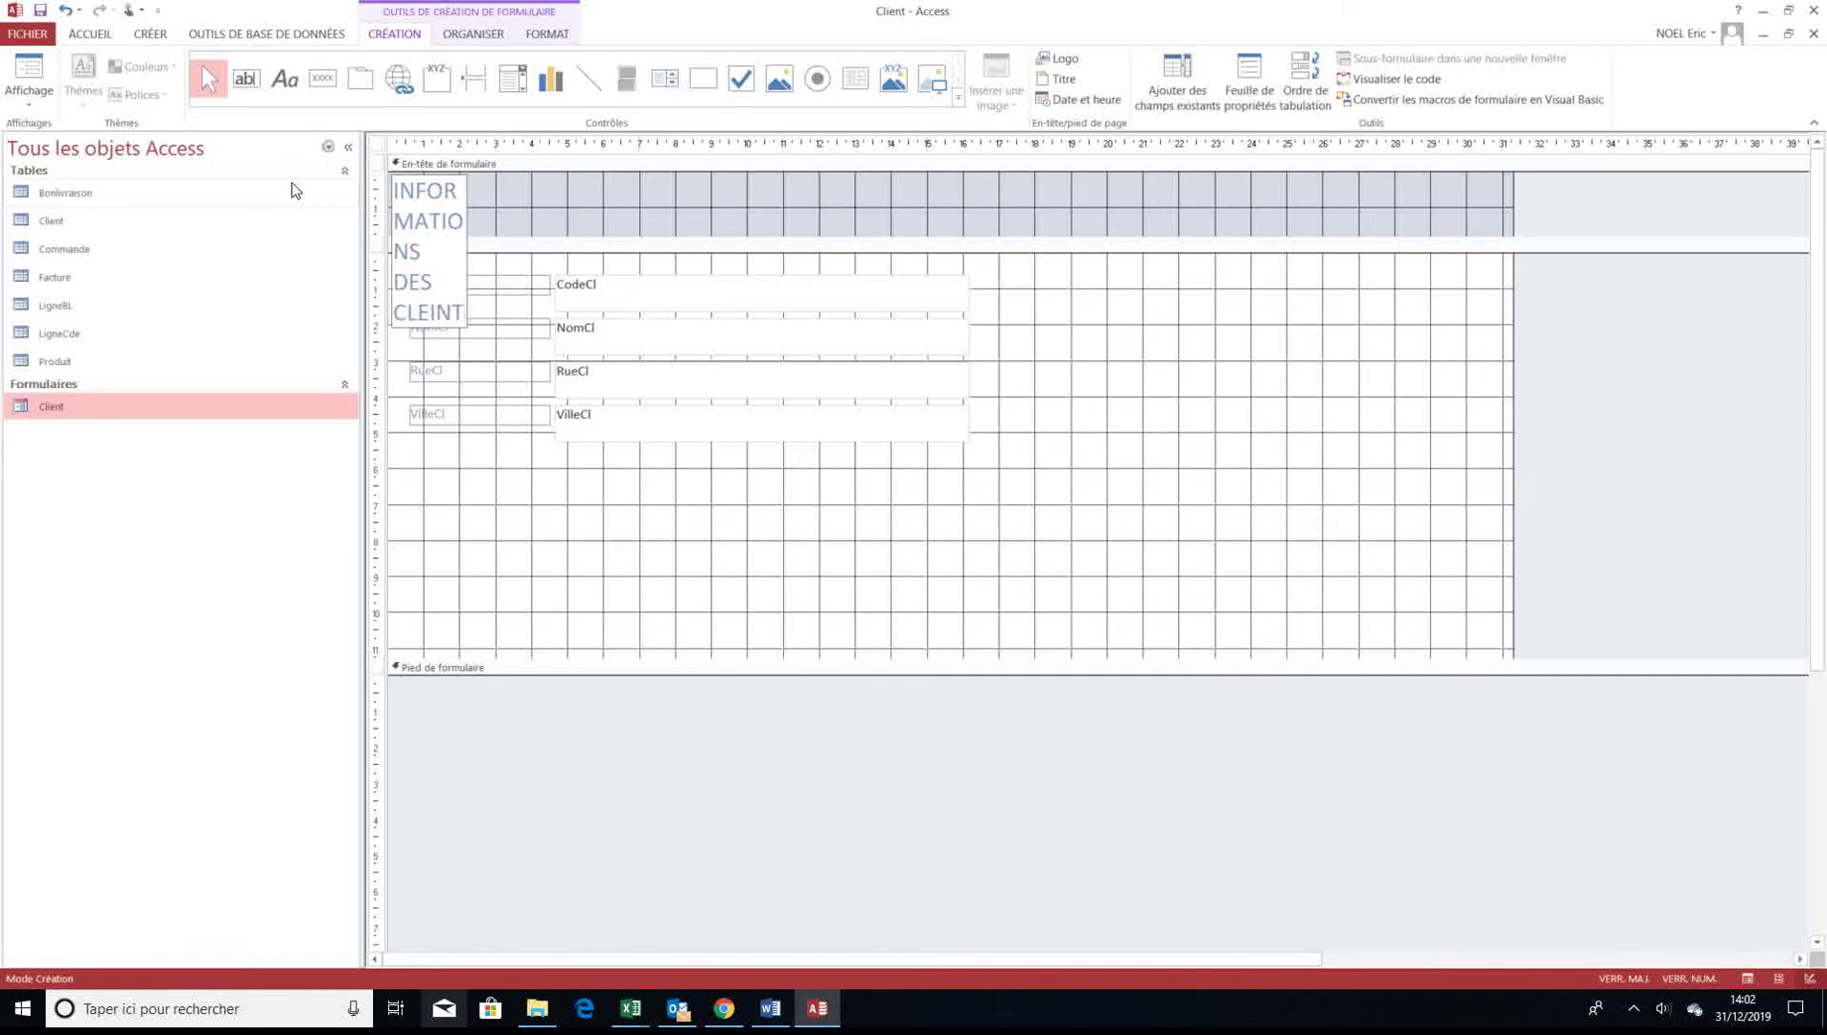
key("BackSpace")
key("BackSpace")
key("BackSpace")
key("BackSpace")
type("OENT")
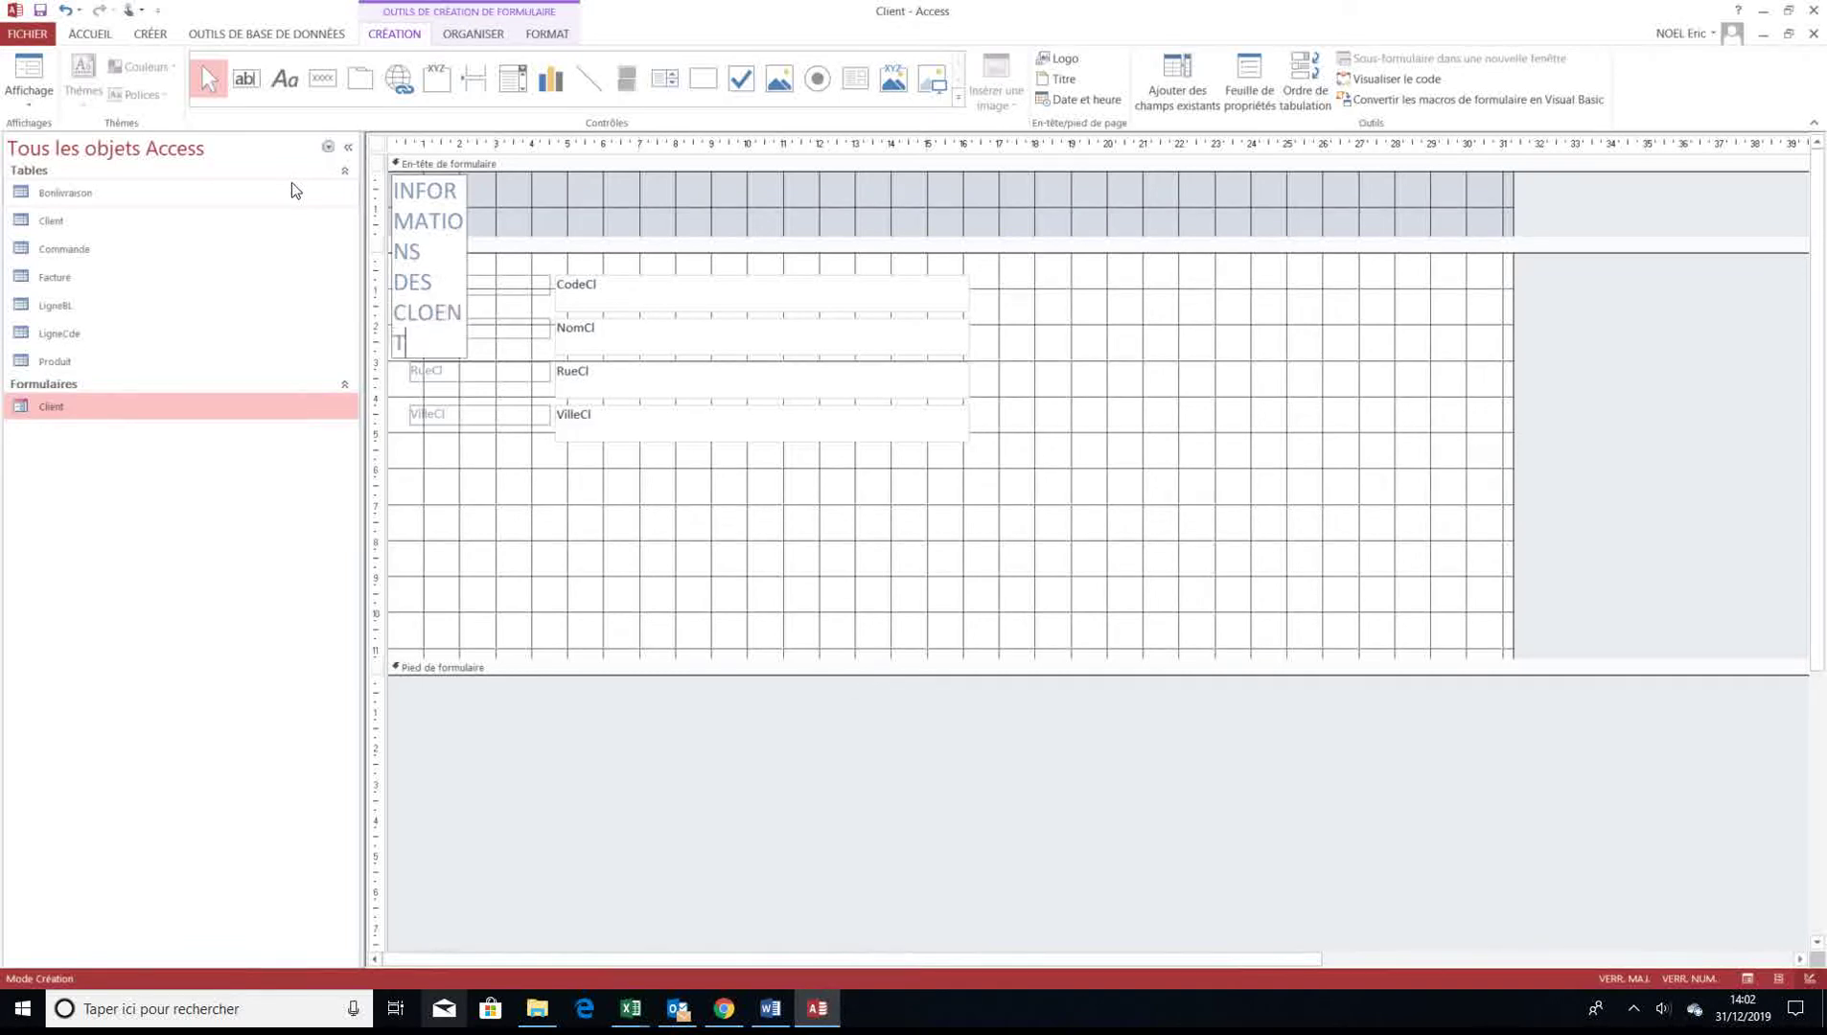
key("BackSpace")
key("BackSpace")
key("BackSpace")
key("BackSpace")
type("IE")
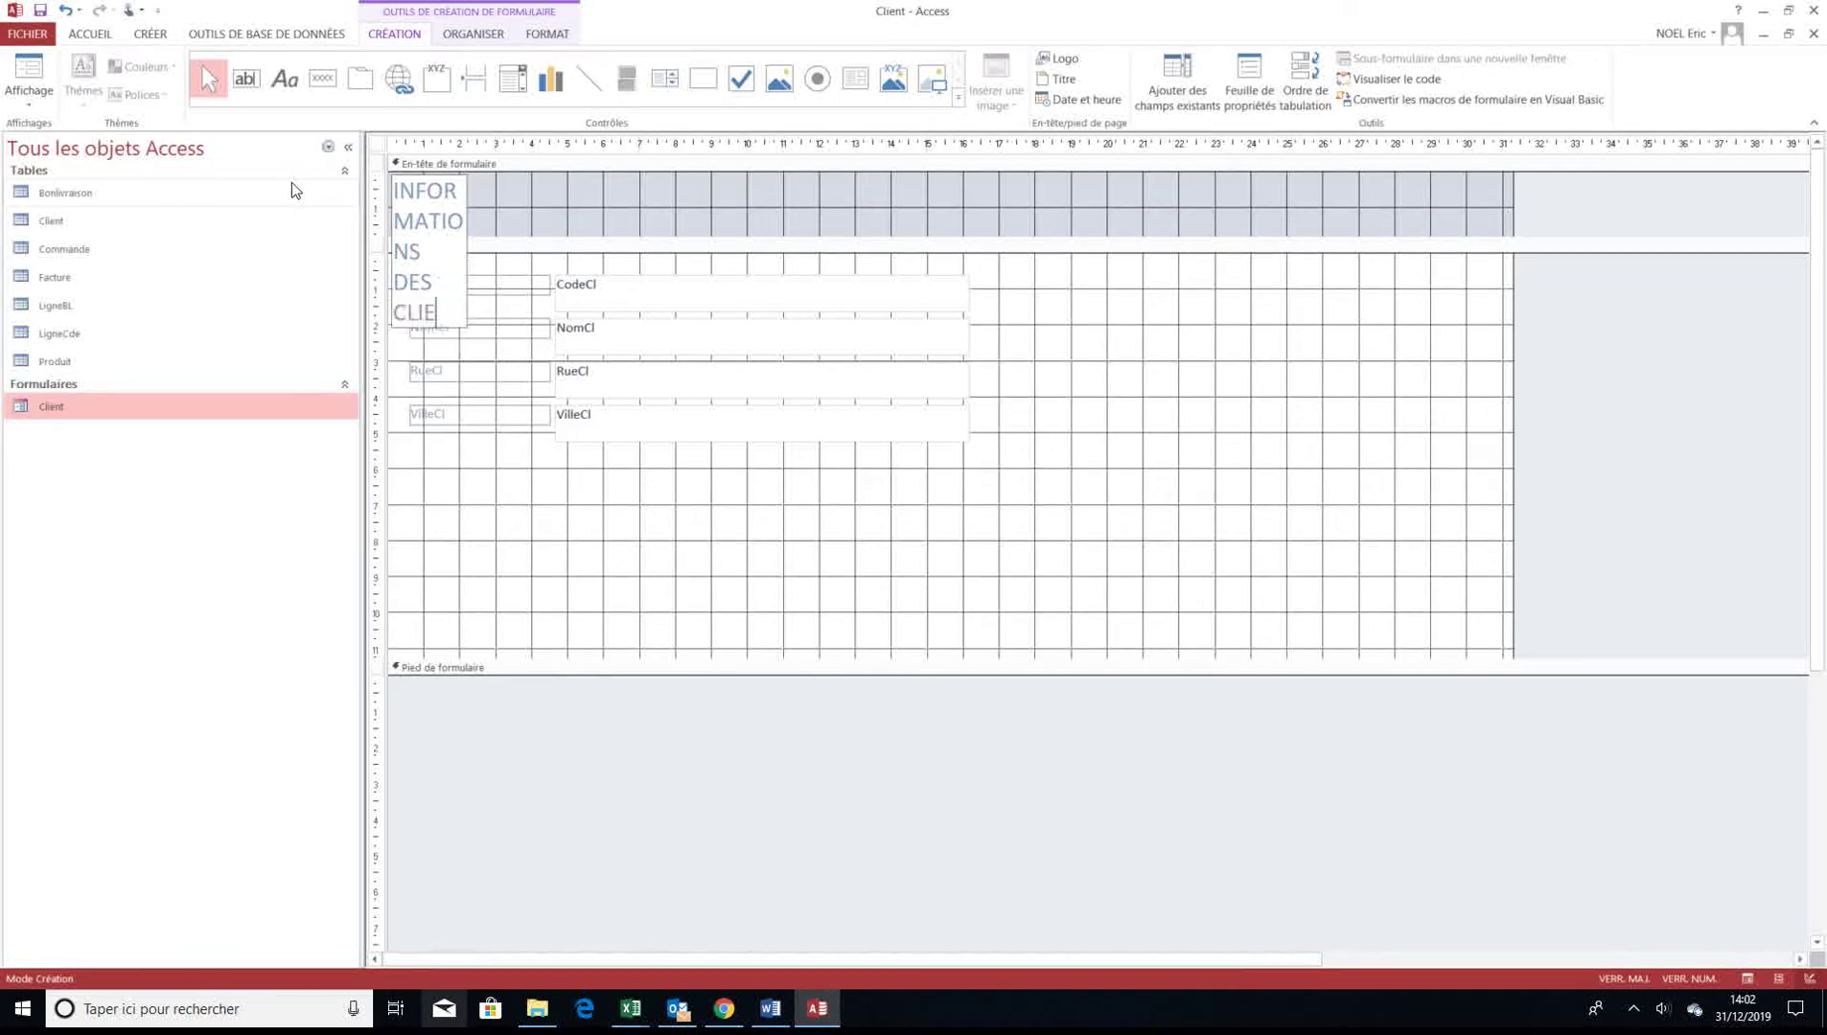
type("NTS")
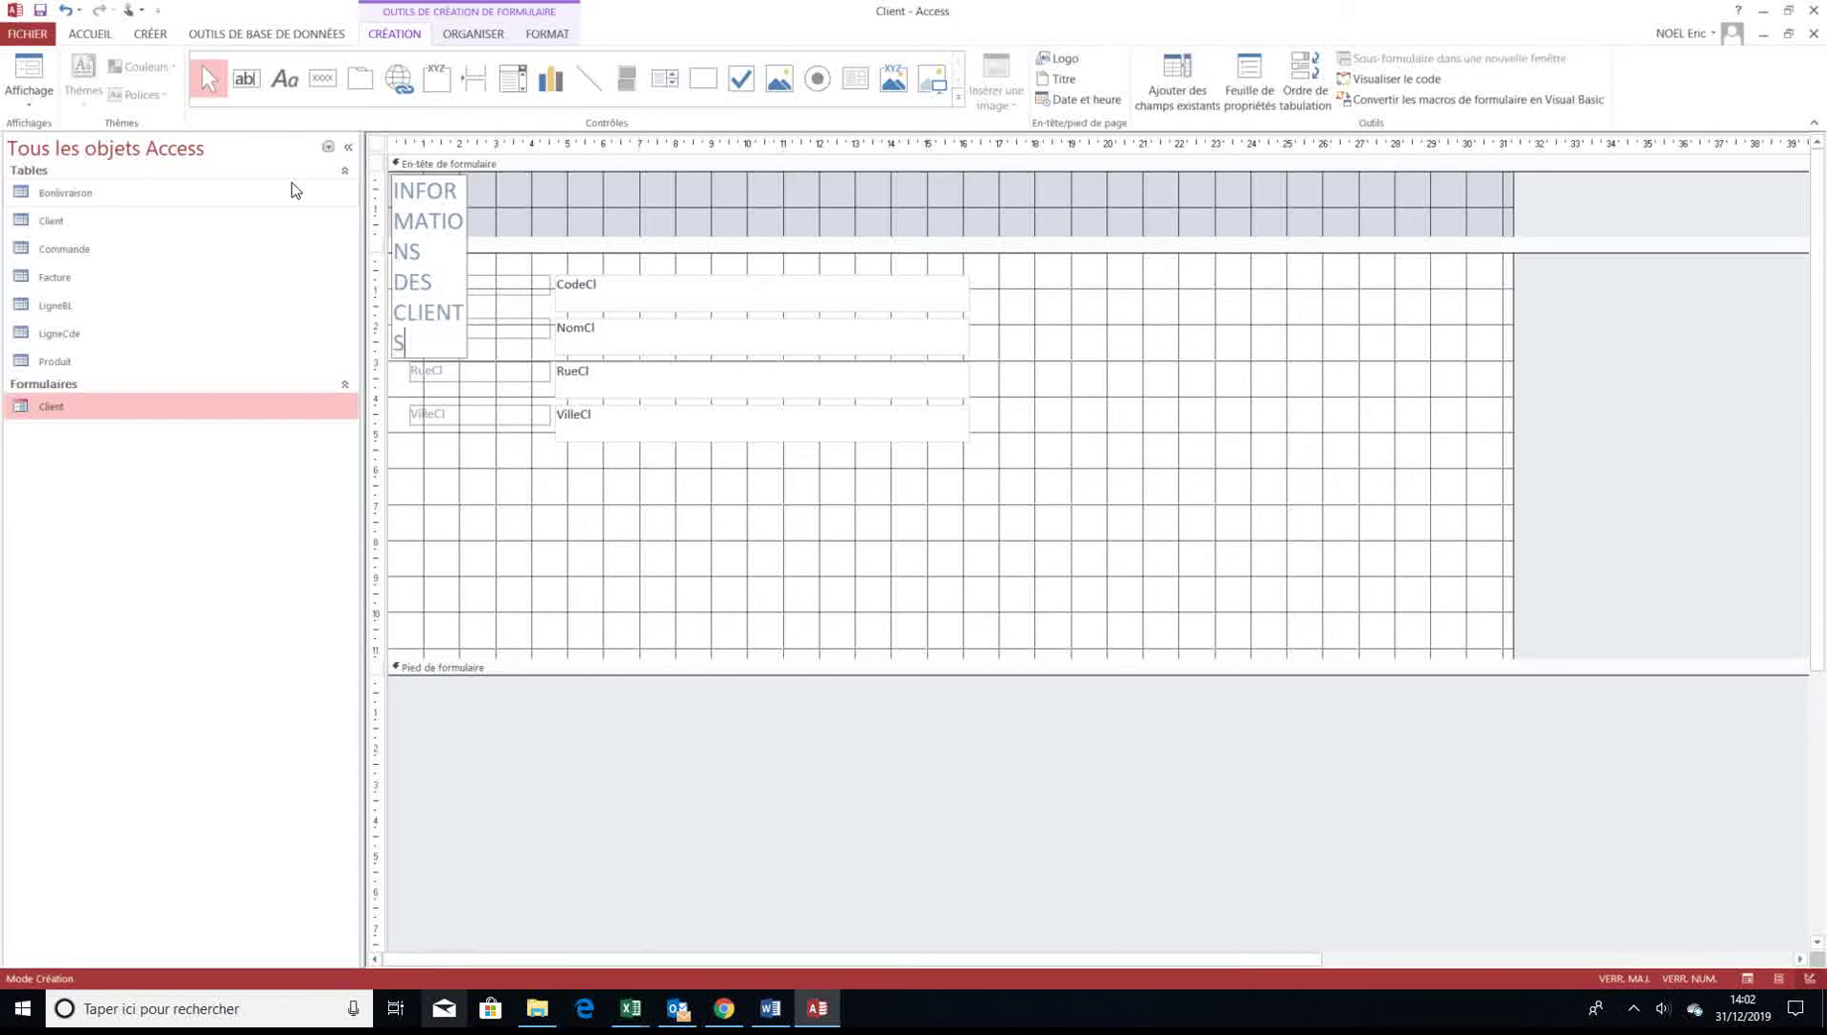
Resize the title label in the form header to one line, about 27 cm wide and 1.2 cm high
left_click(491, 168)
left_click(446, 251)
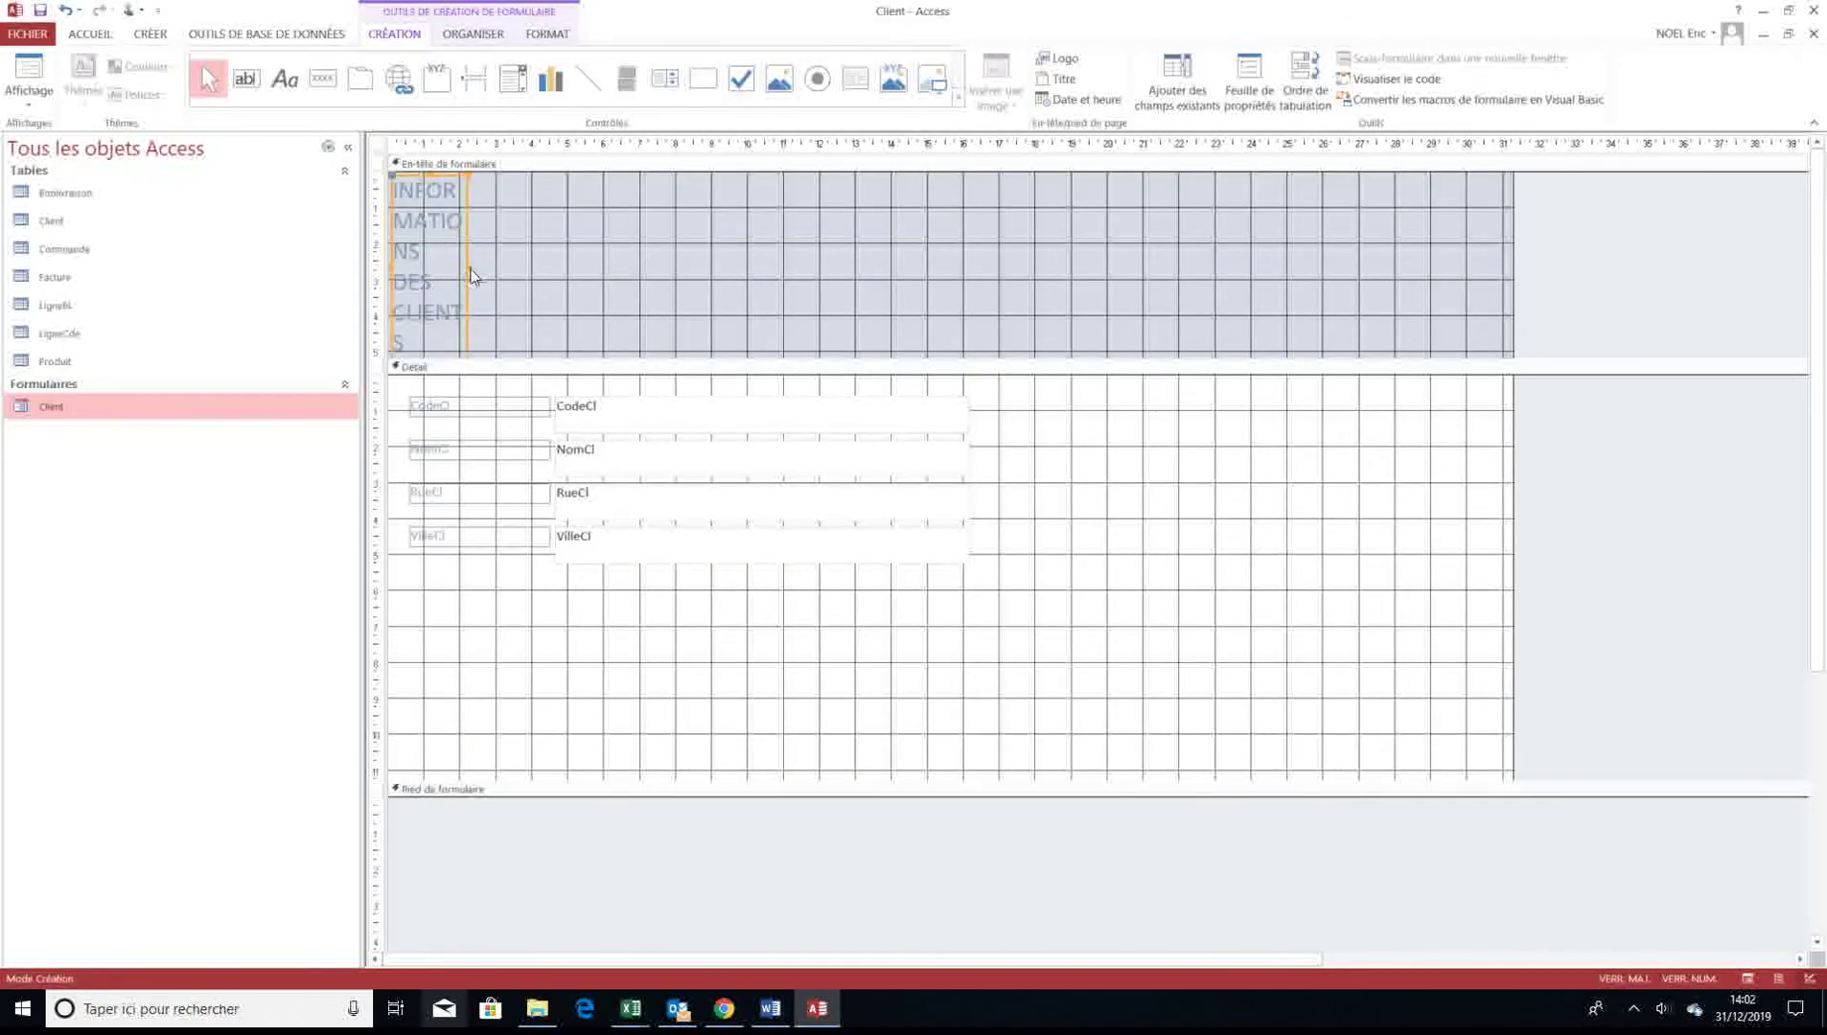
left_click_drag(467, 274, 1366, 350)
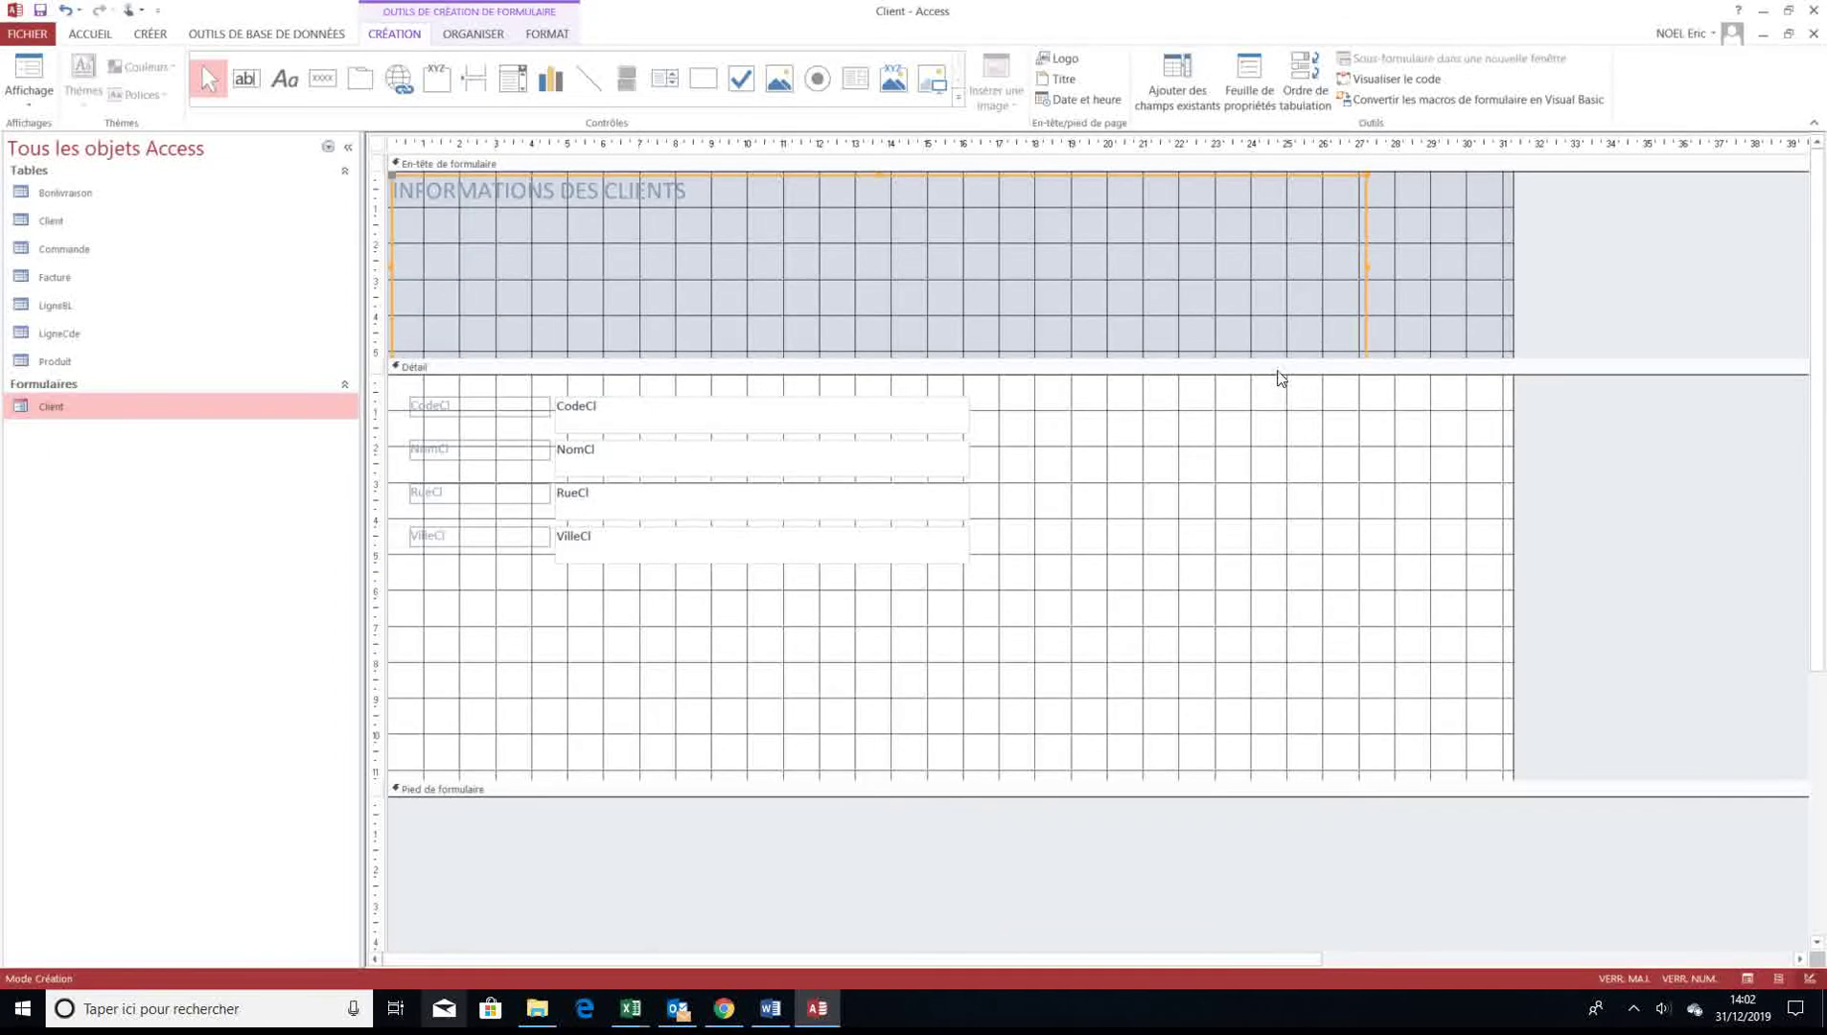
left_click_drag(1277, 361, 1276, 402)
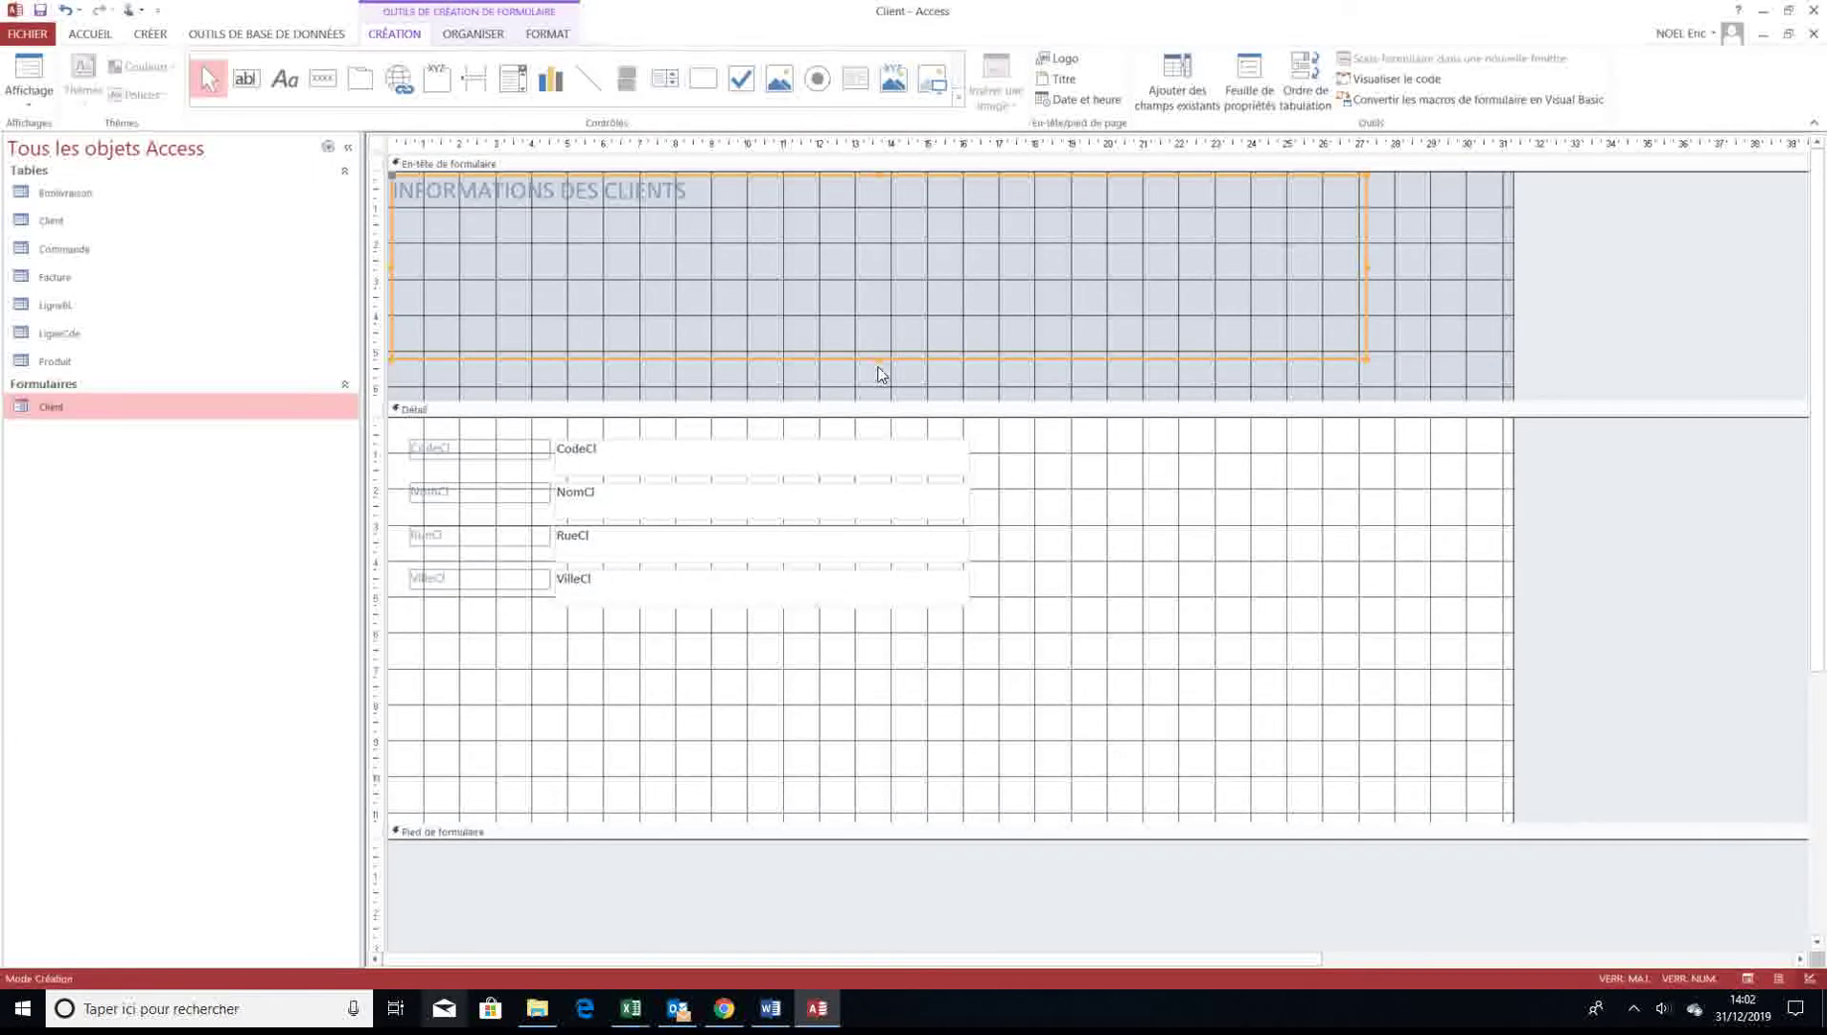
left_click_drag(878, 359, 877, 219)
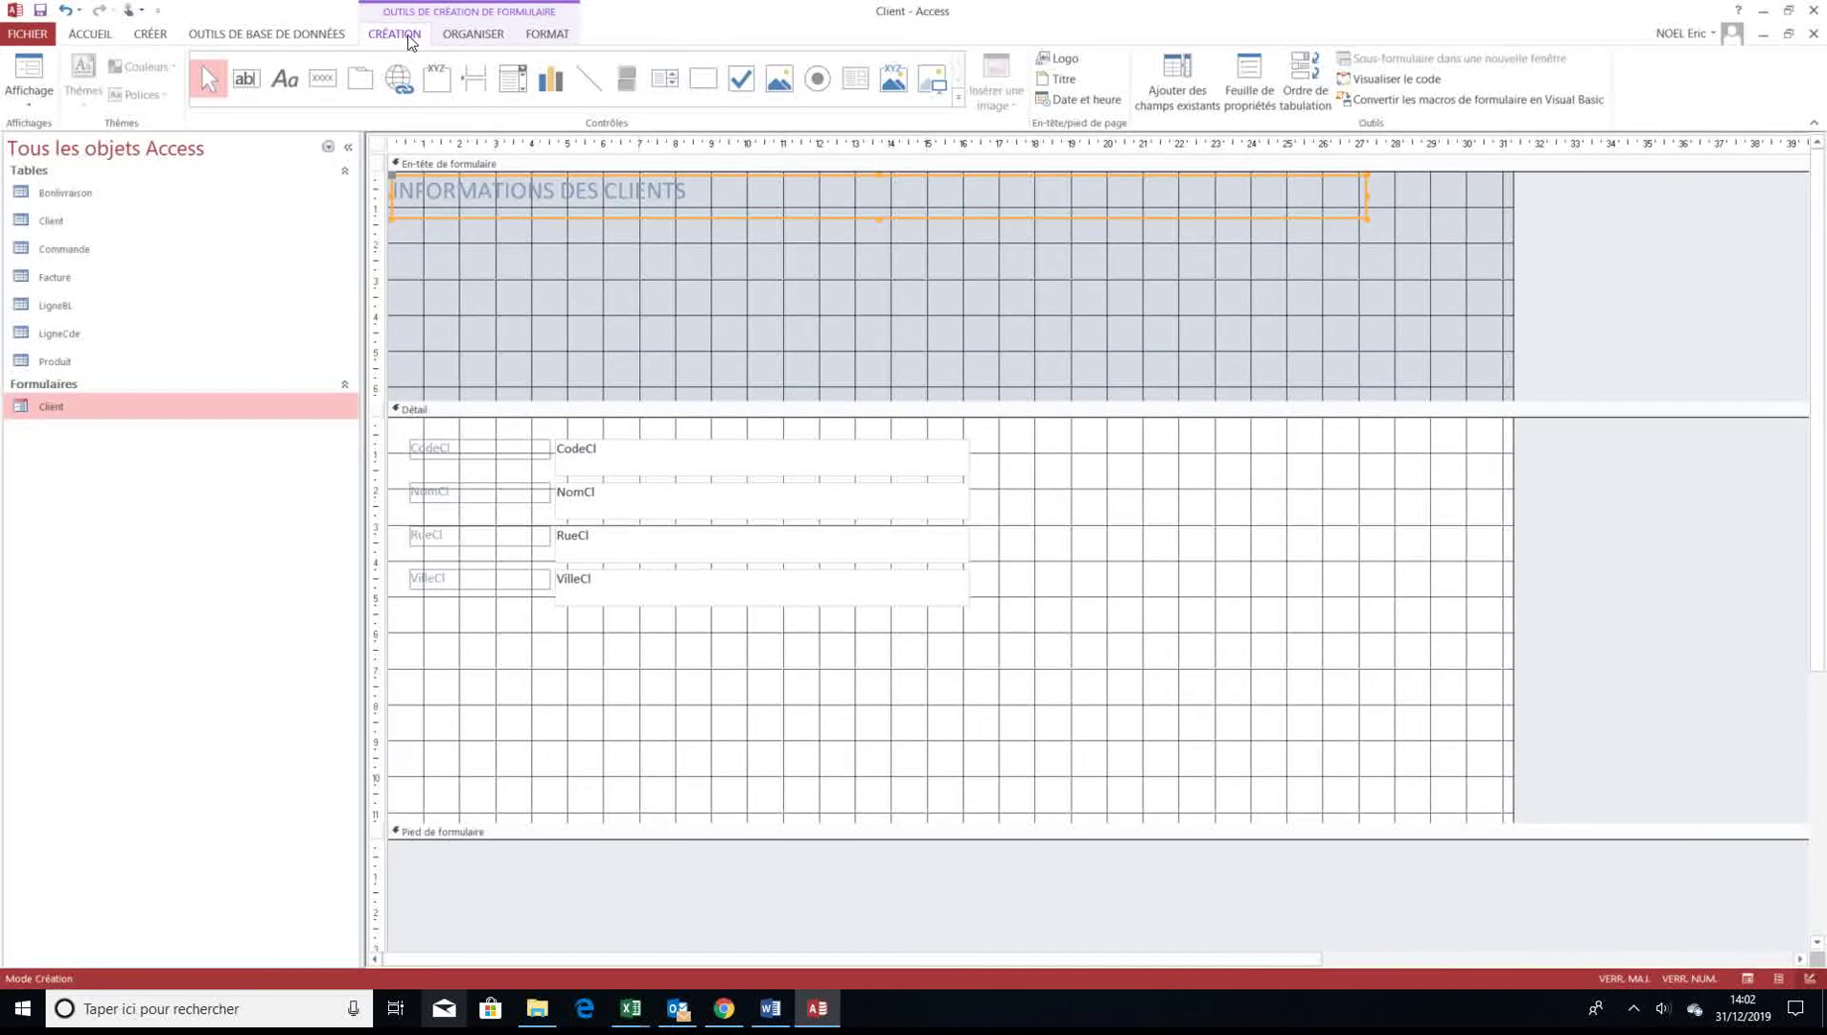
Format the header title in Arial Black at size 24 and centre its text
left_click(537, 33)
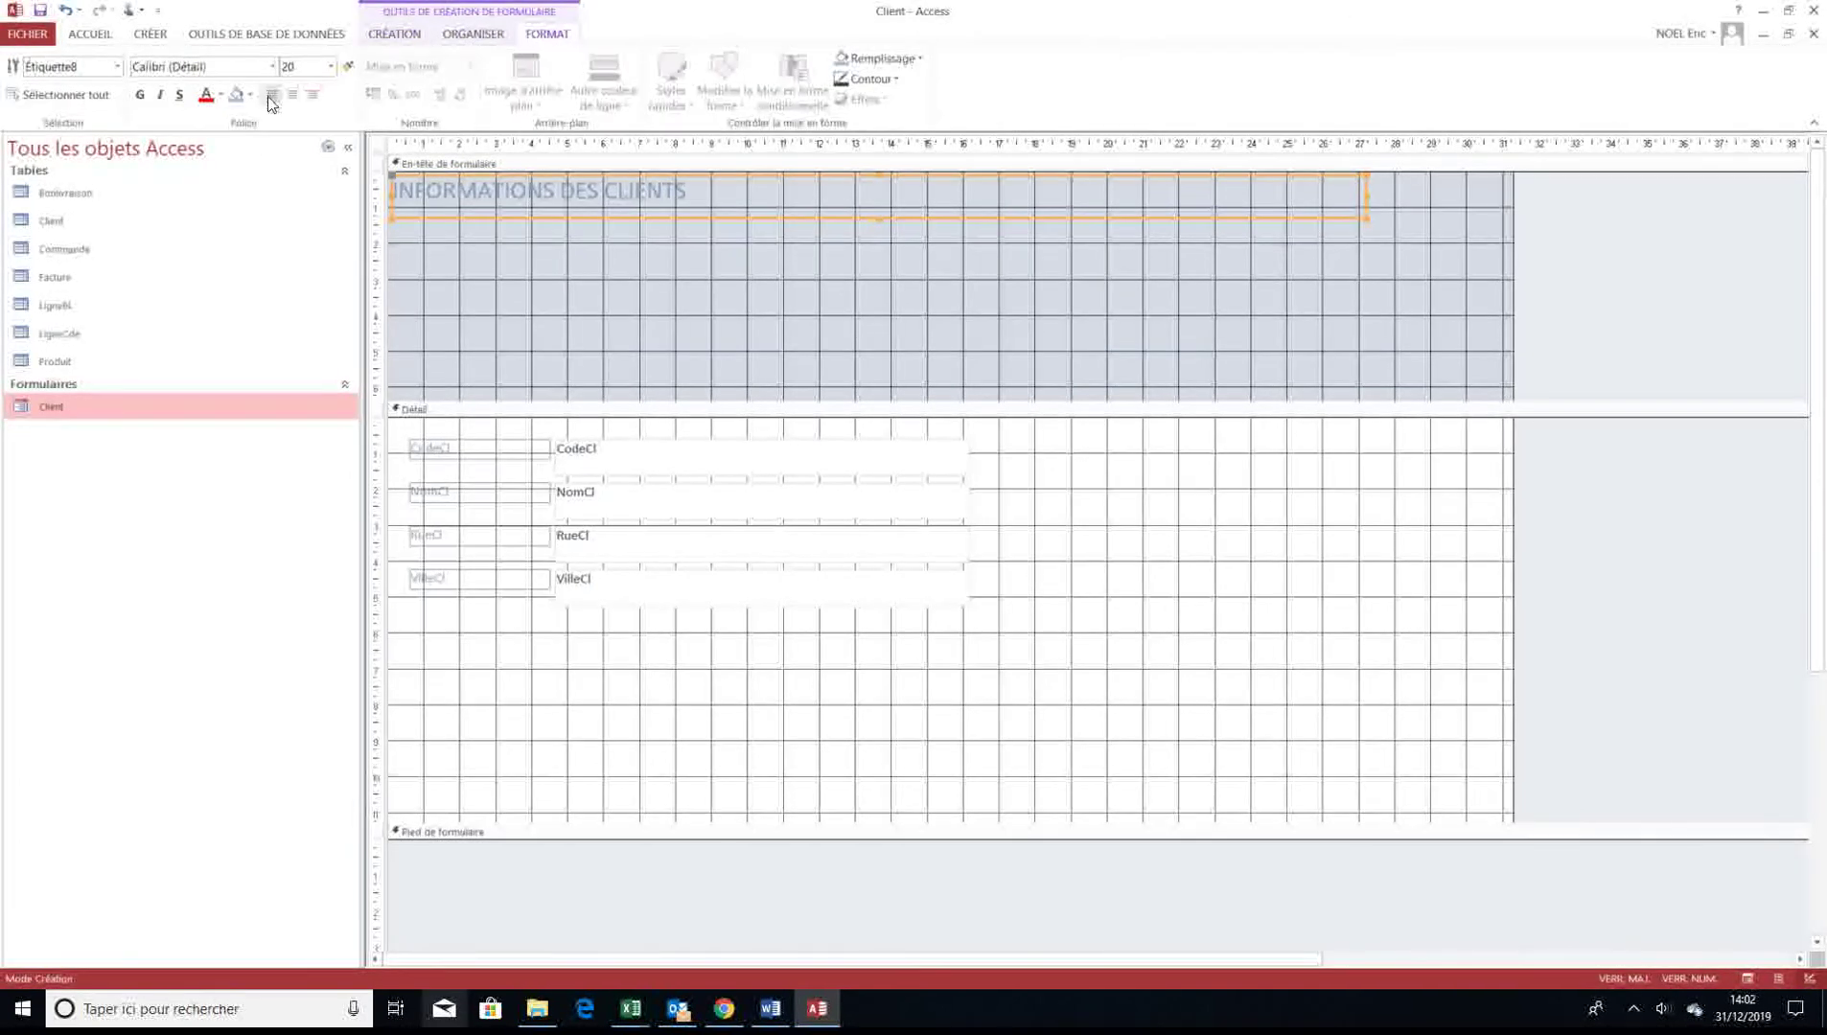
left_click(272, 68)
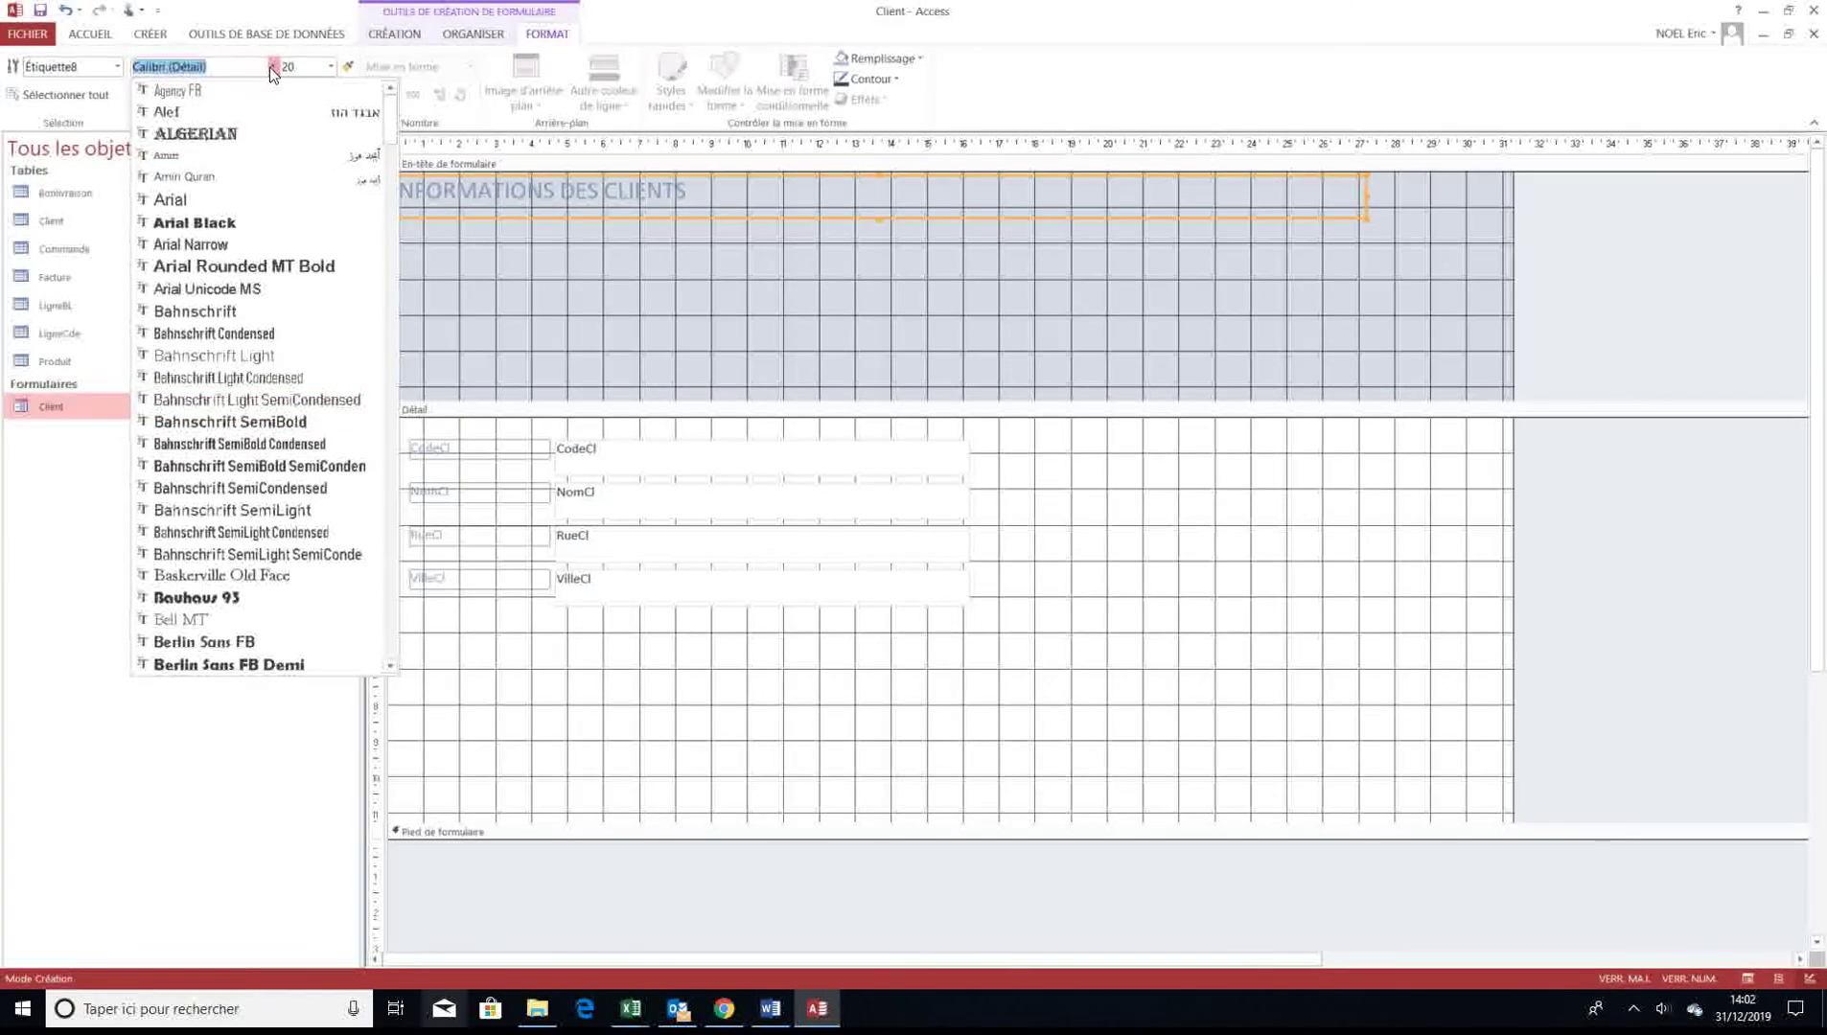
left_click(225, 222)
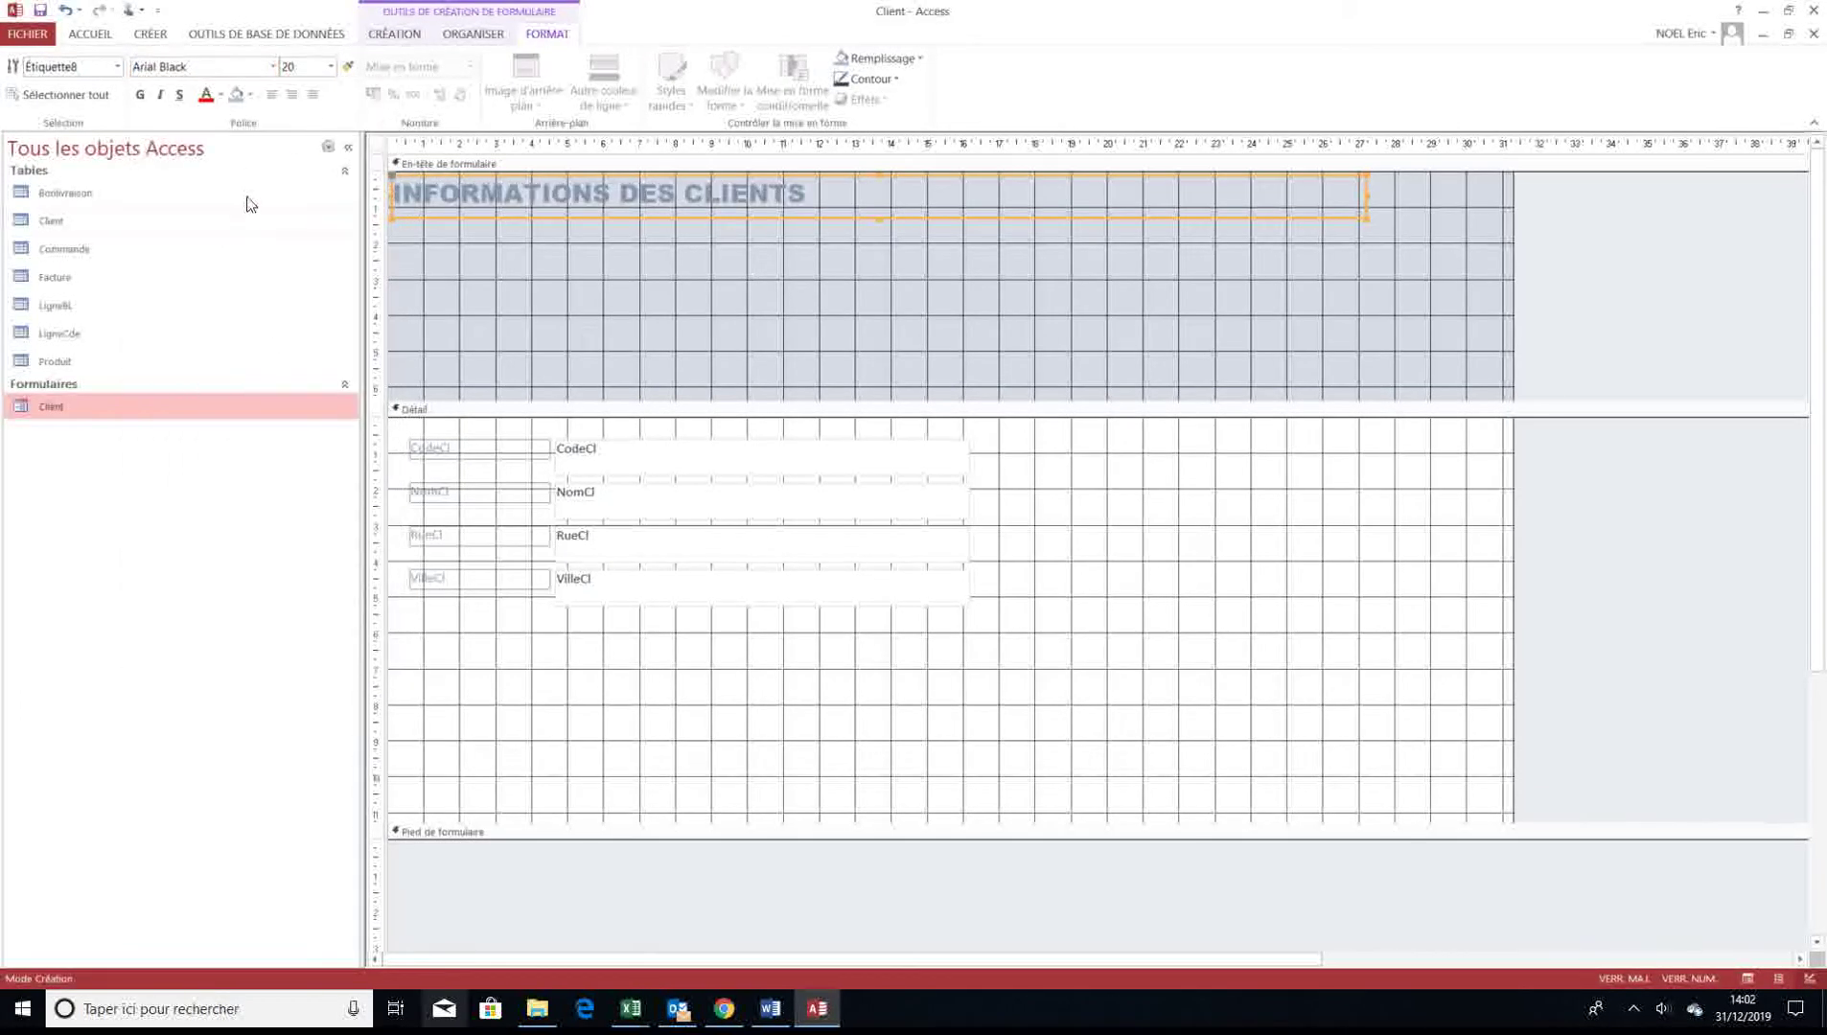
left_click(330, 66)
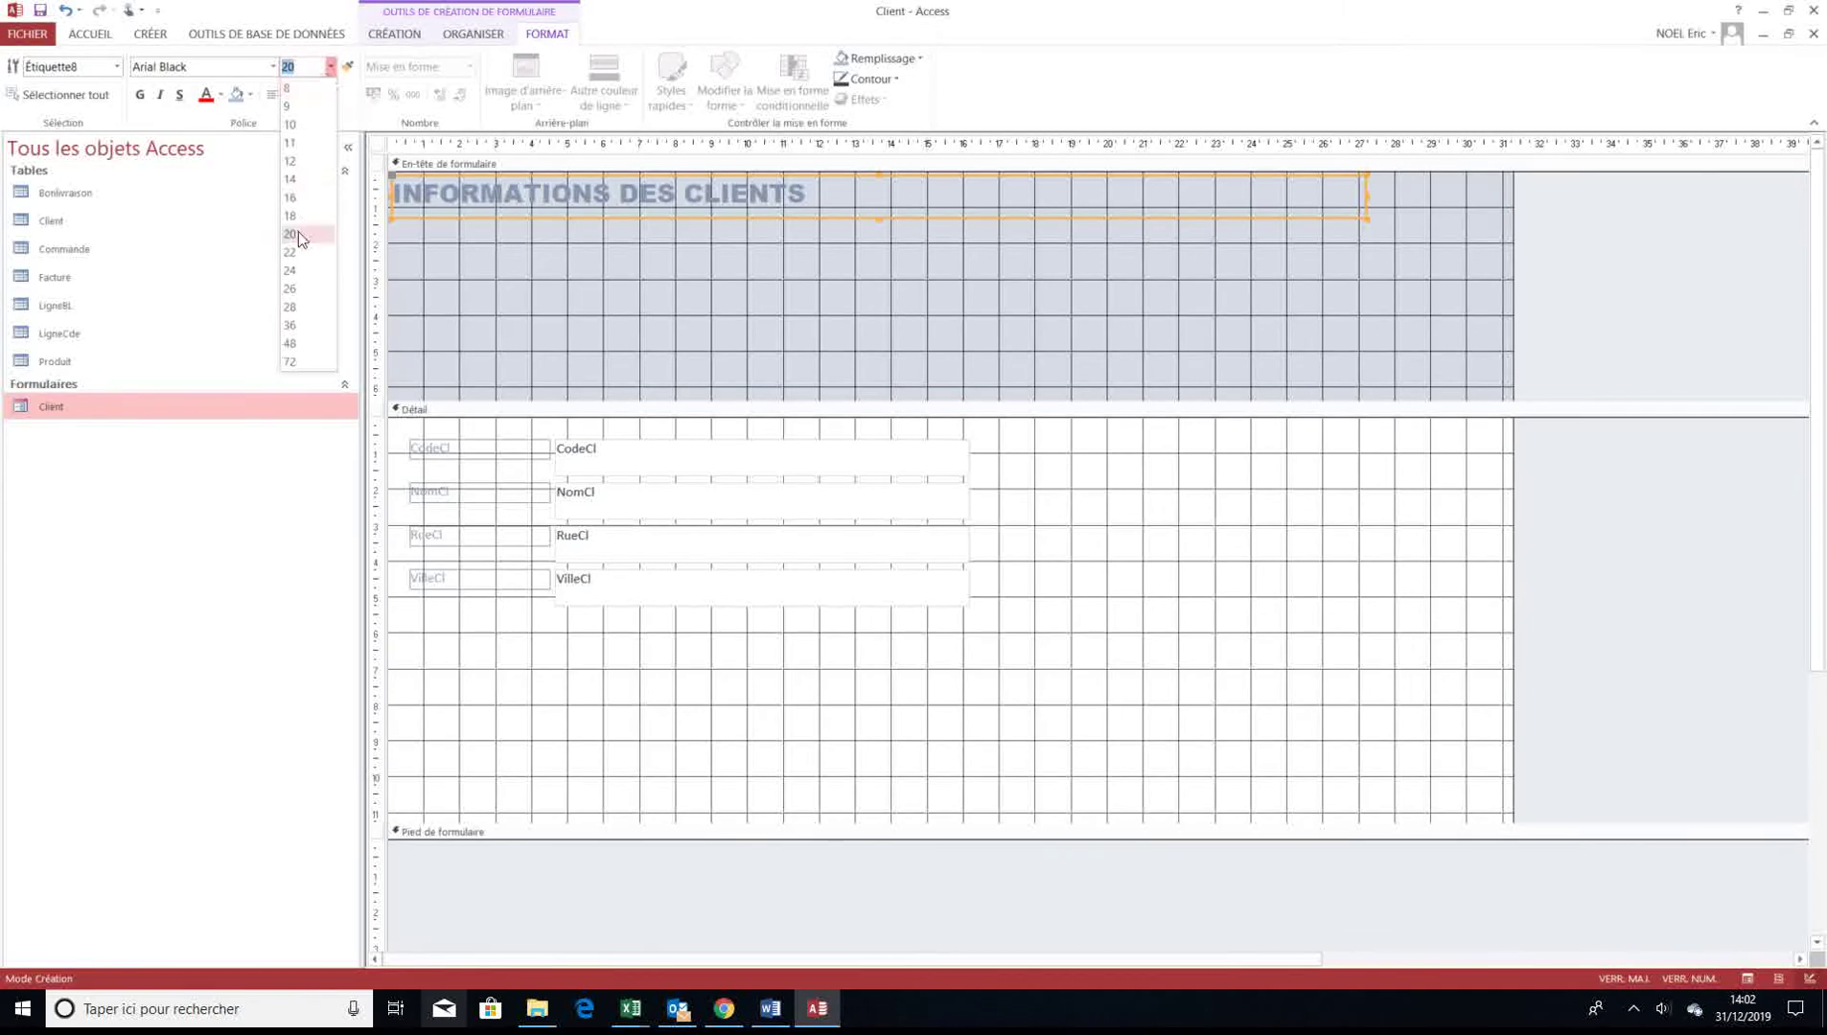
left_click(297, 271)
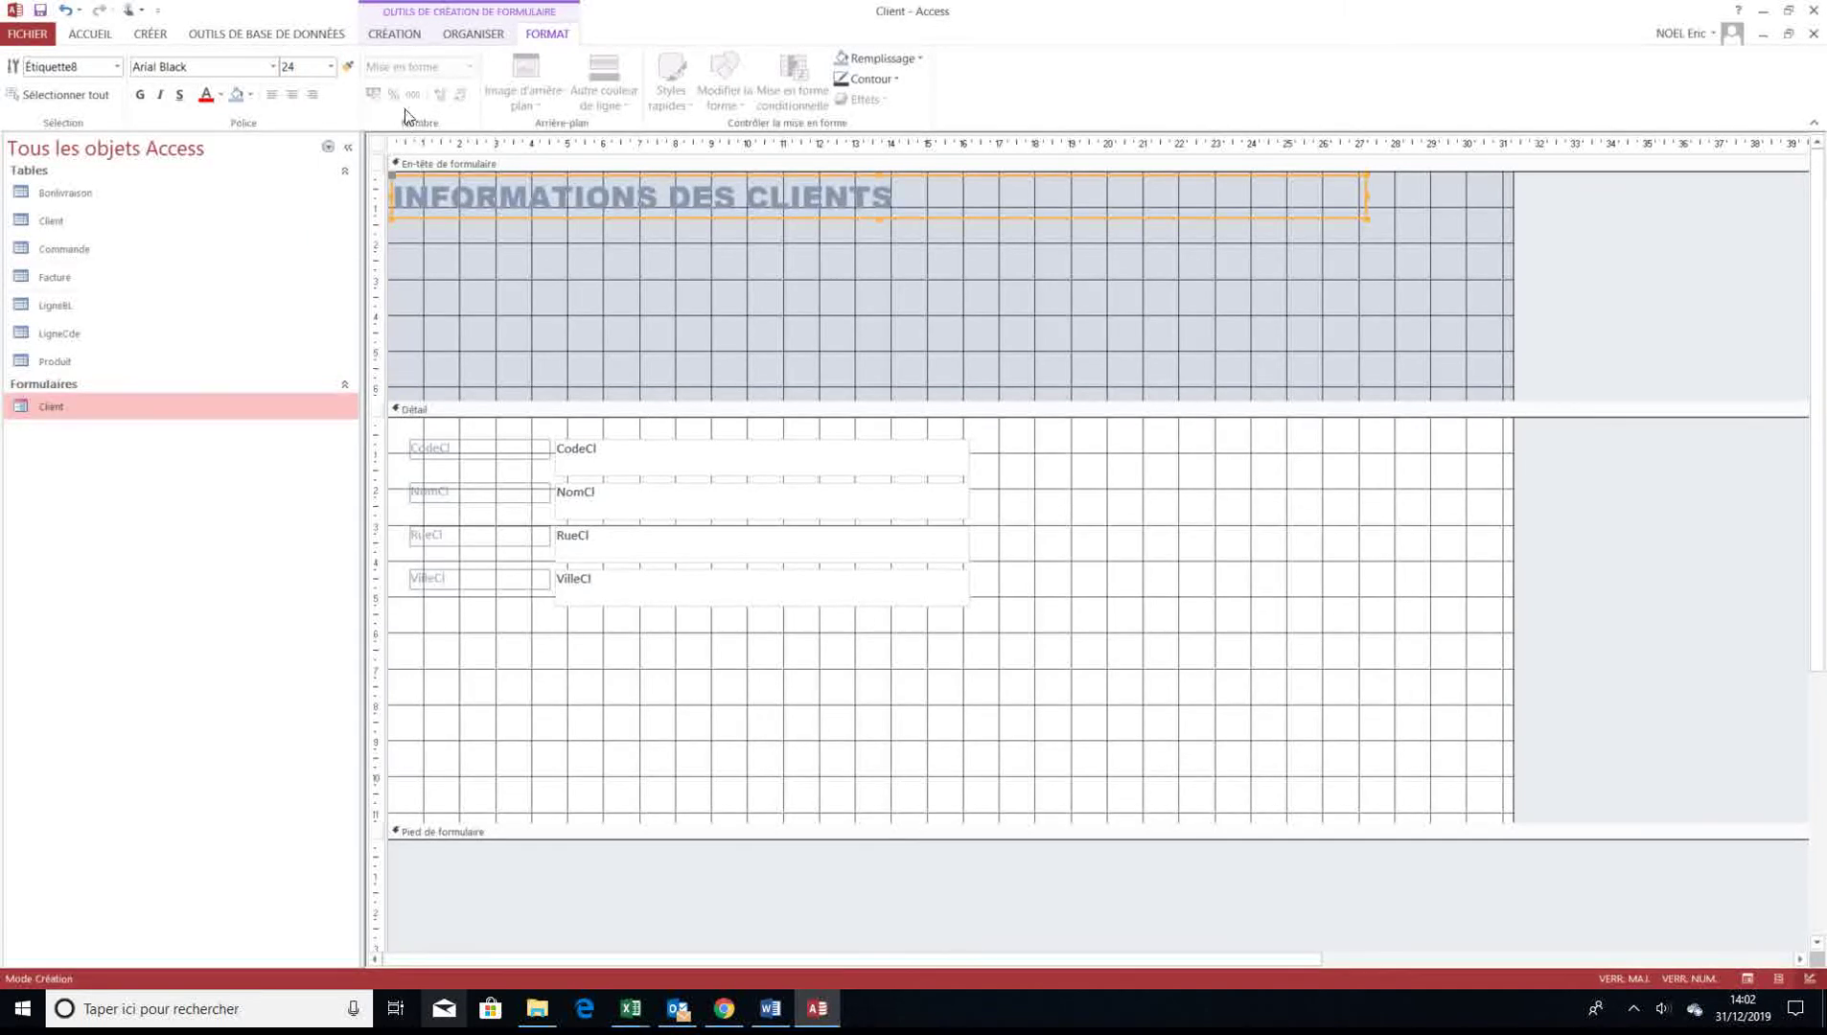
left_click(293, 95)
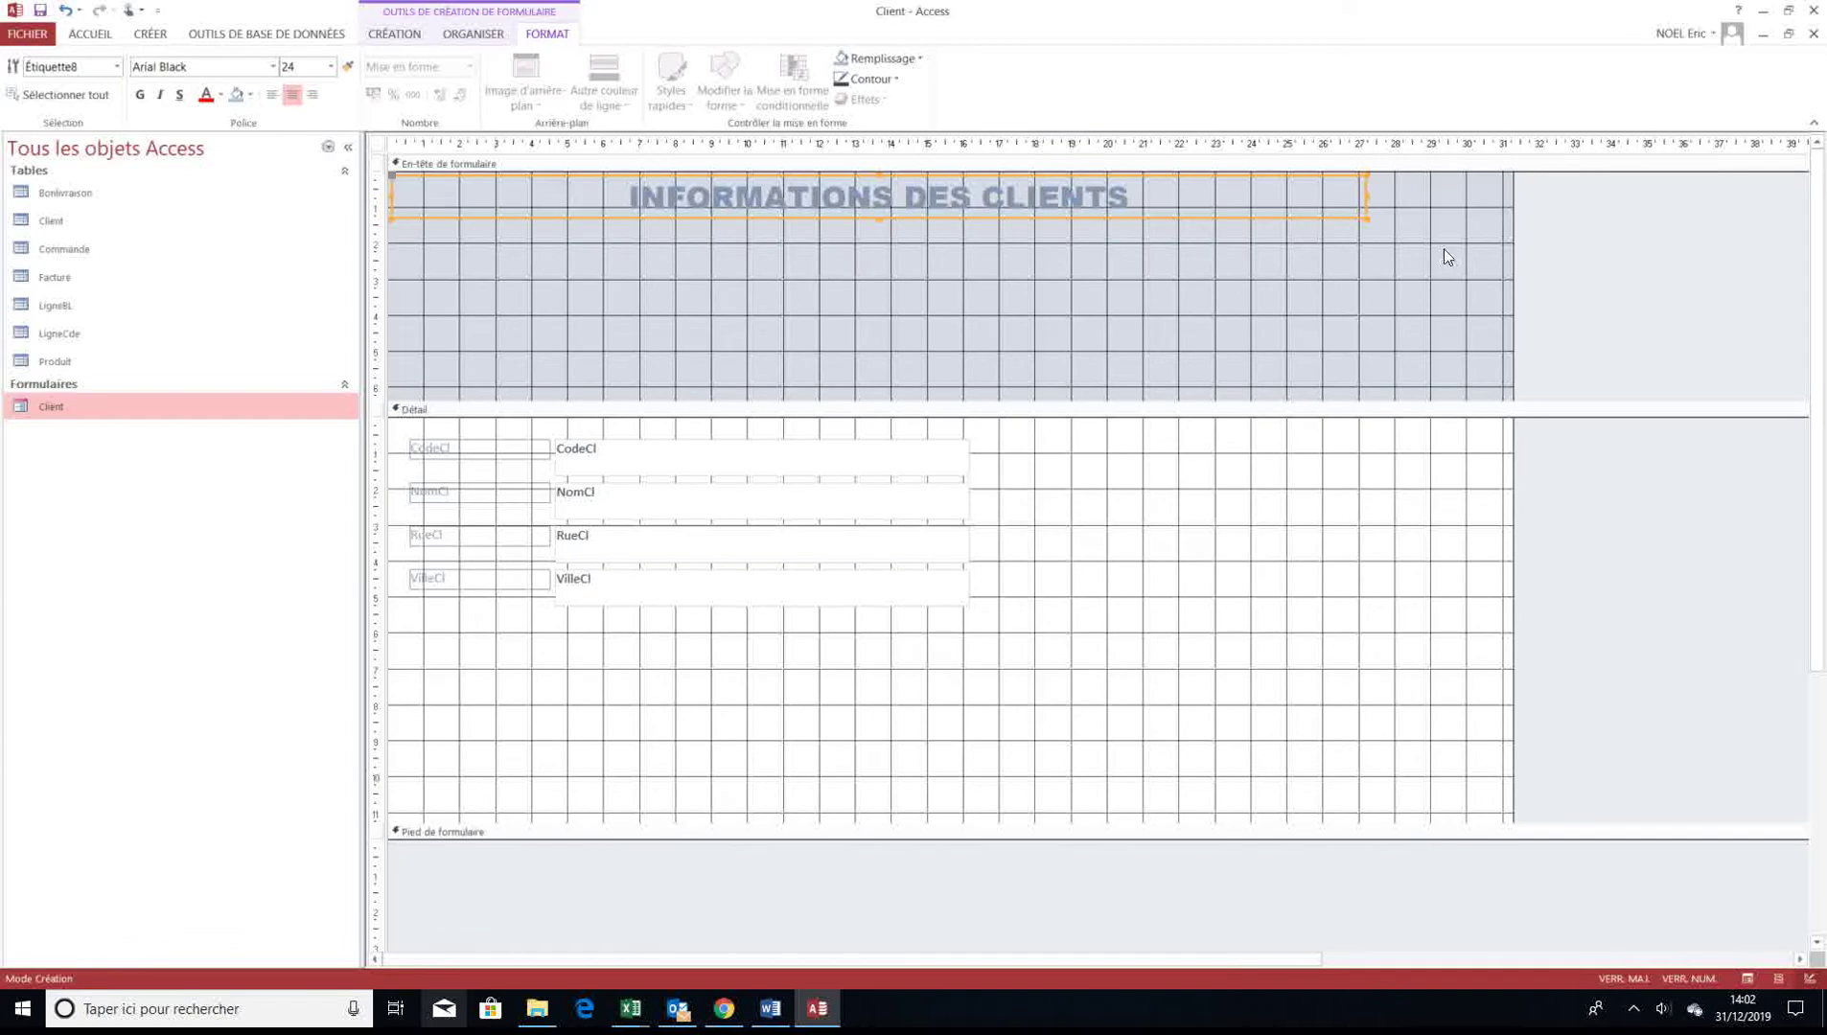
Give the title label in the form header a white background fill
left_click(919, 59)
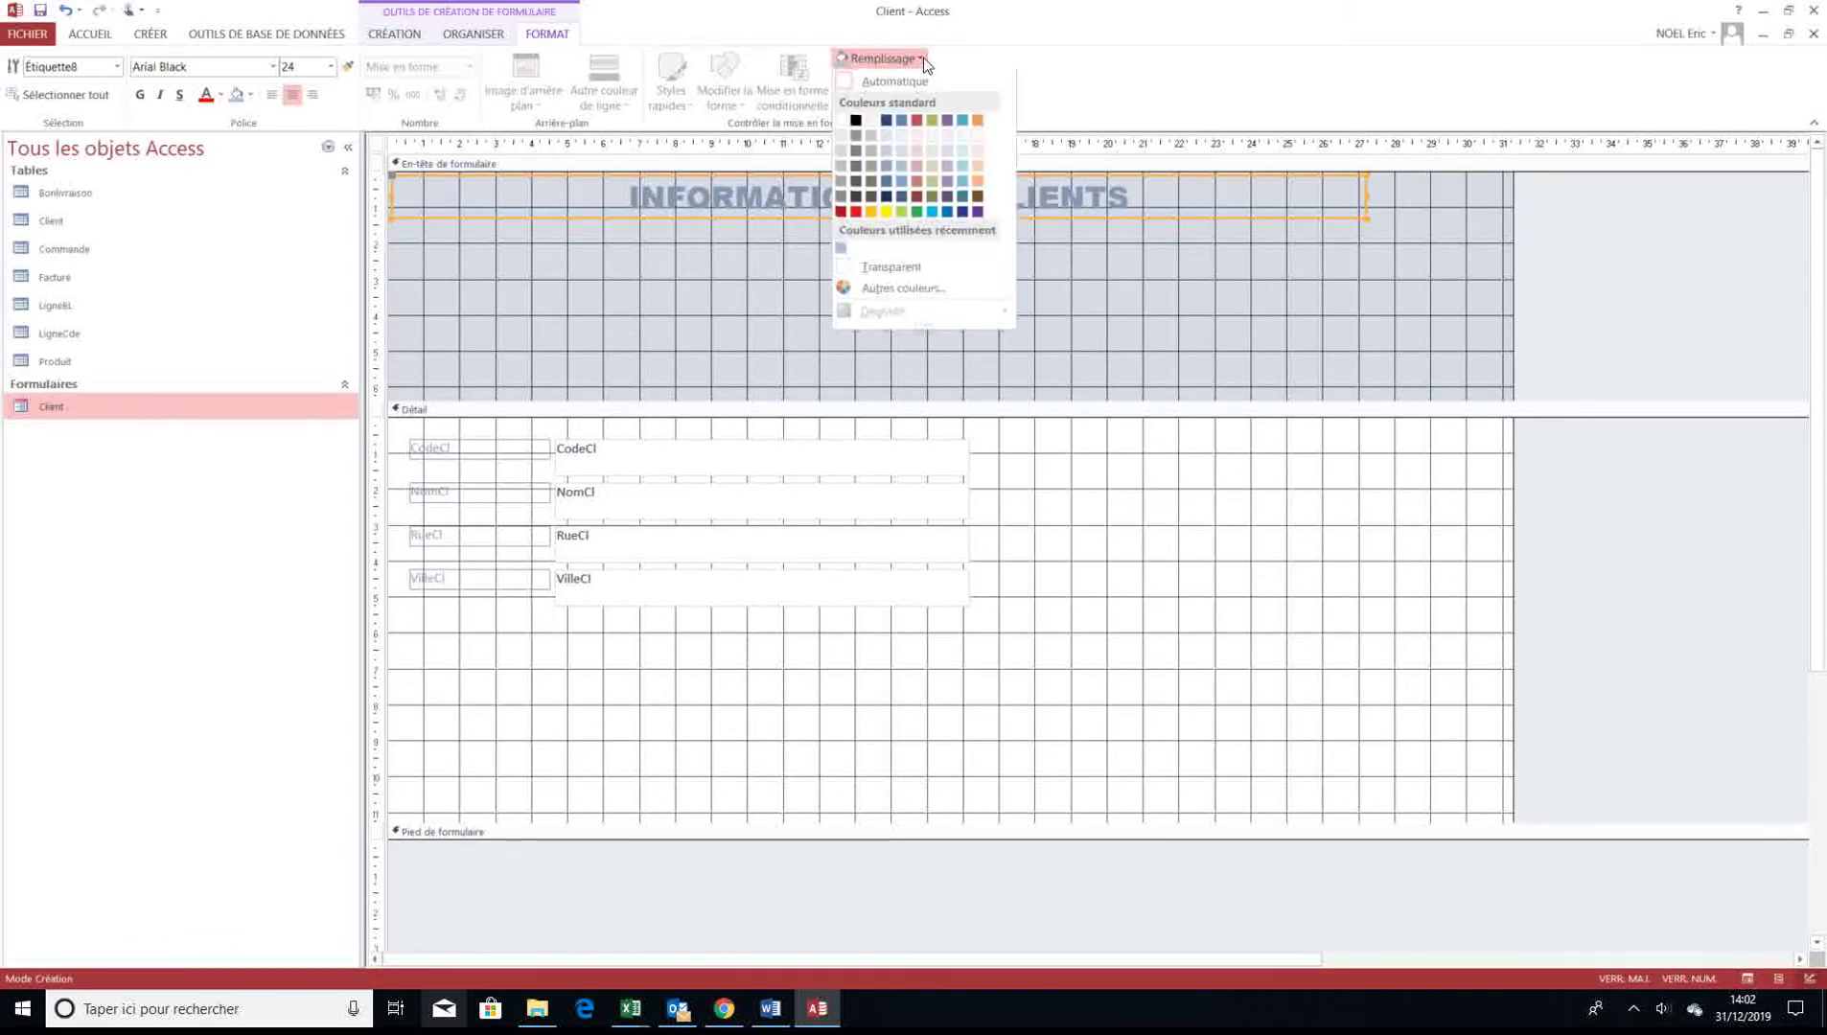
left_click(842, 122)
left_click(1620, 289)
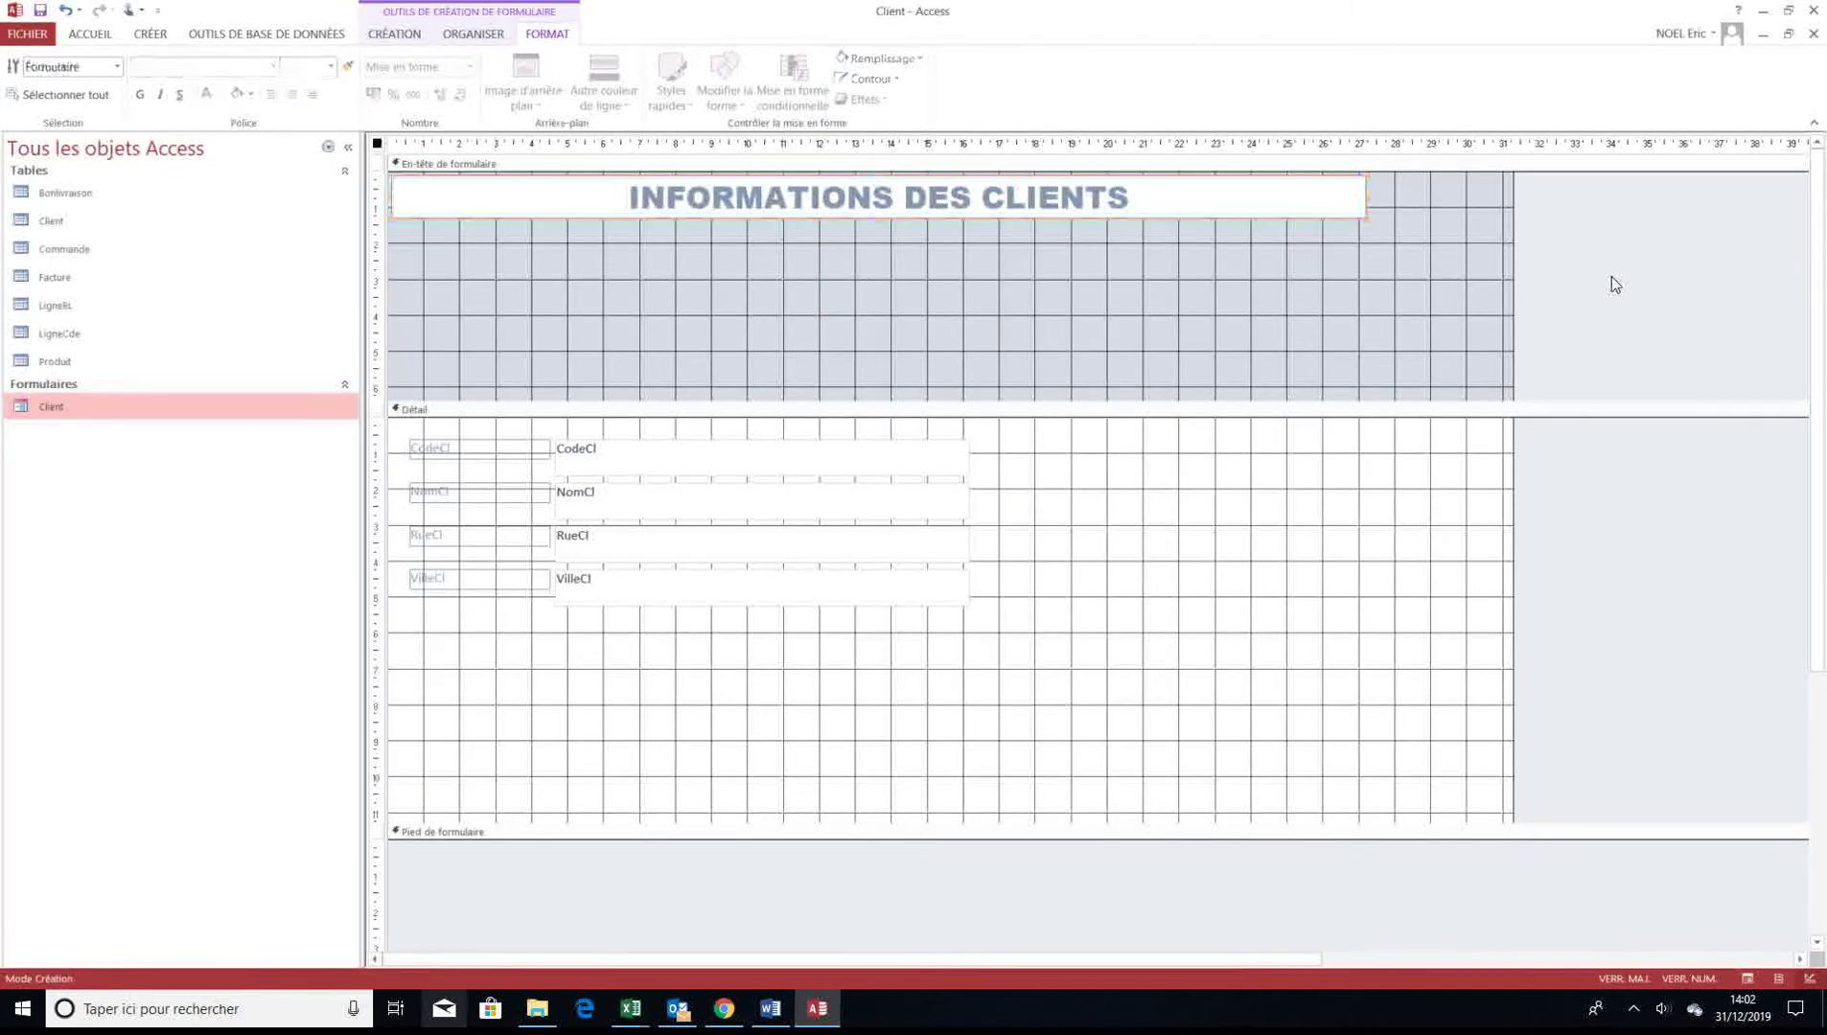
Move the title label about 1 cm right and down, and reduce the form header's height to about 3 cm
left_click(1244, 213)
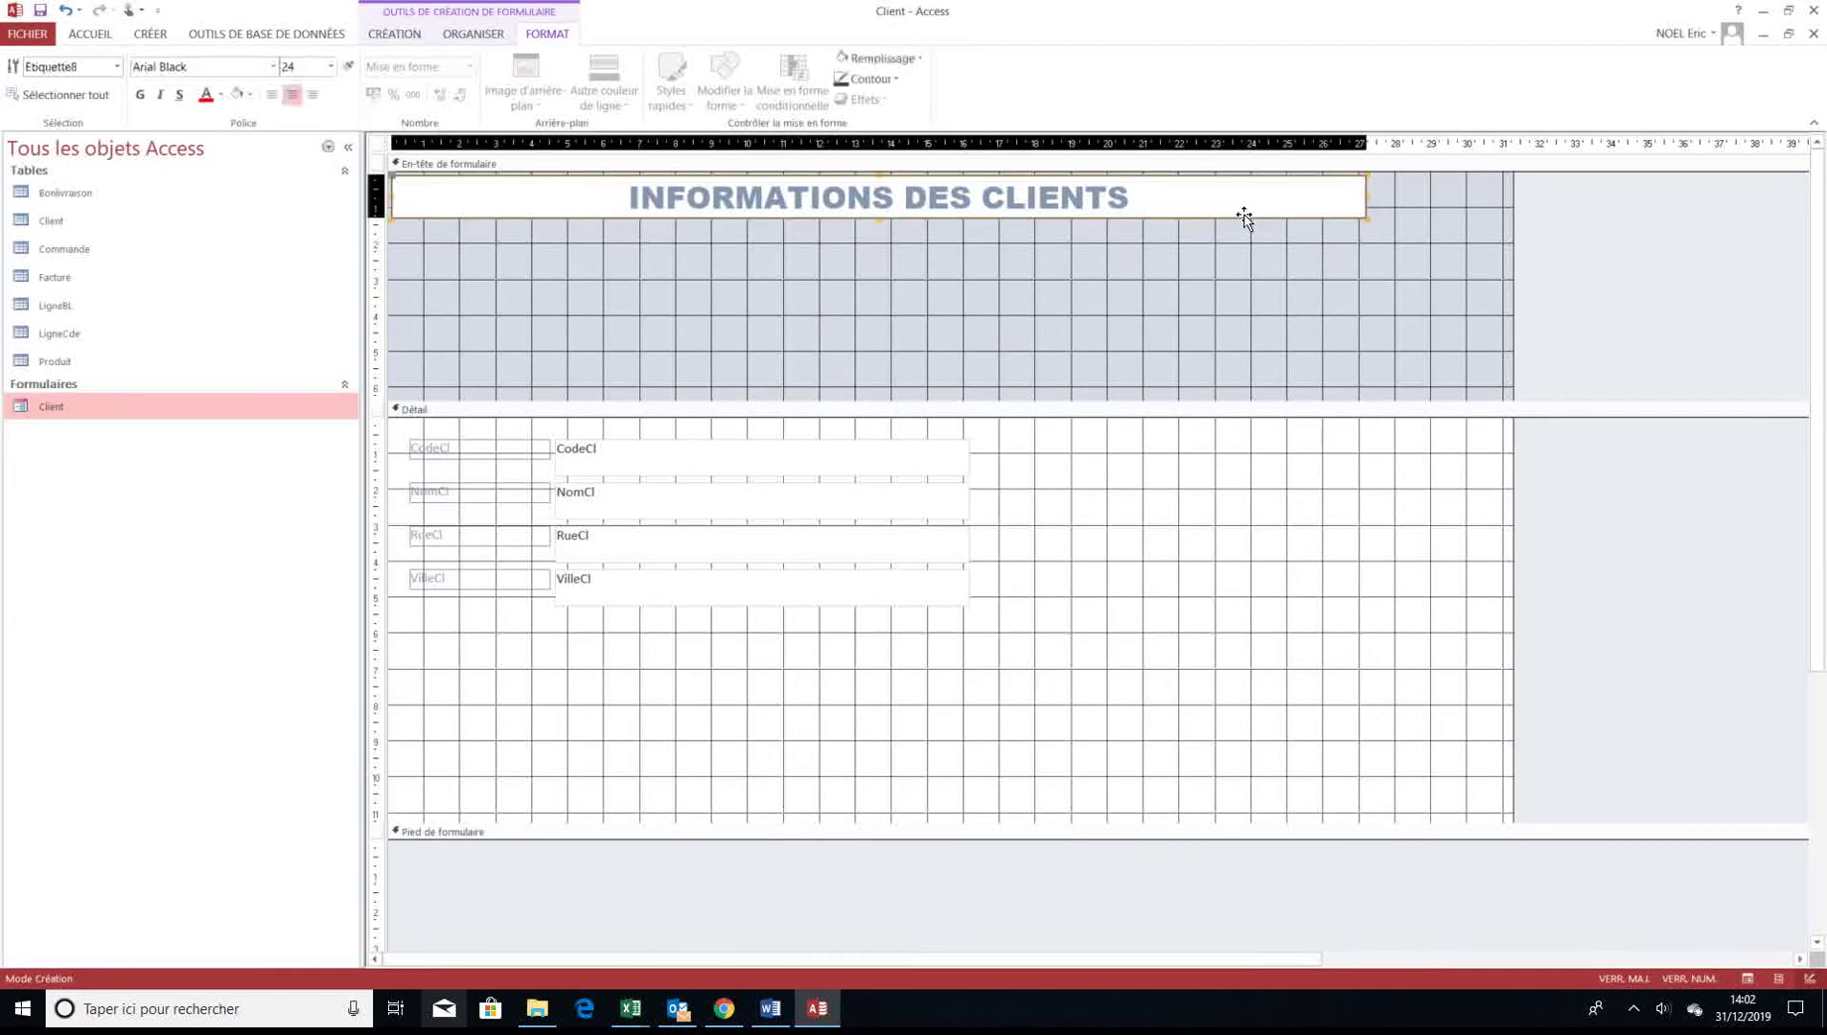
left_click_drag(1244, 215, 1277, 245)
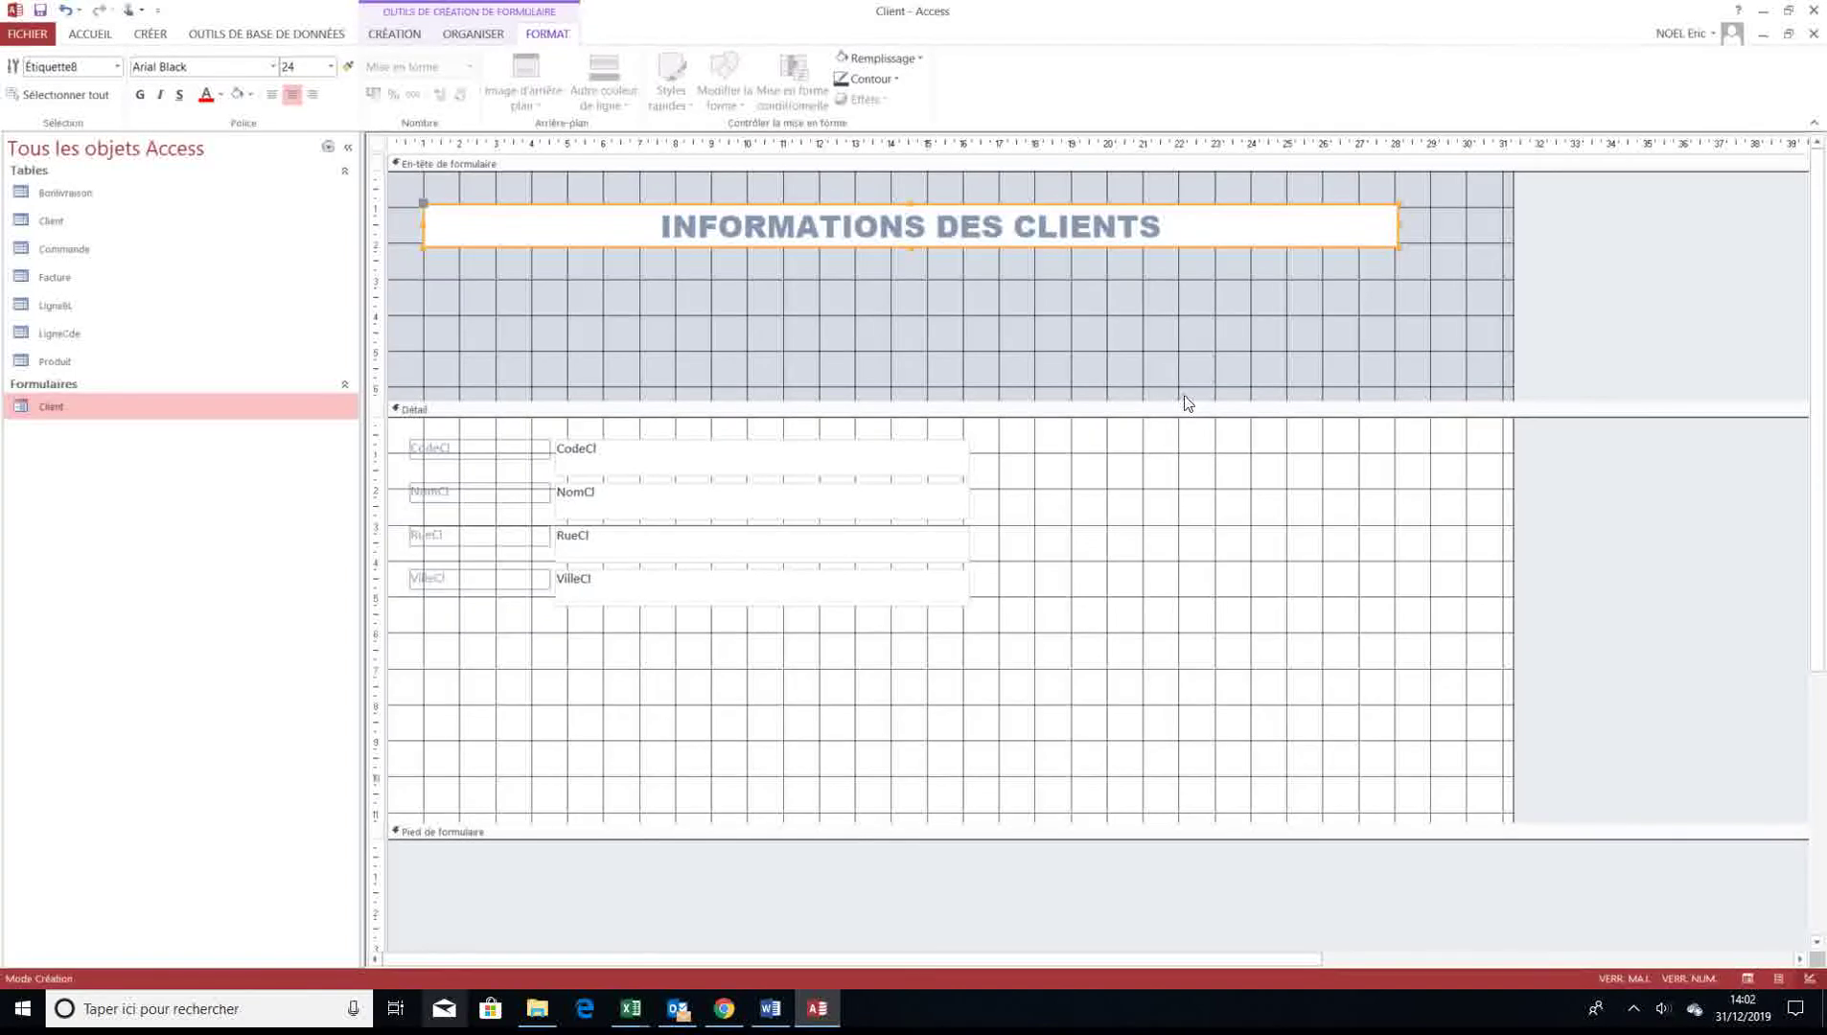
left_click_drag(1183, 401, 1191, 280)
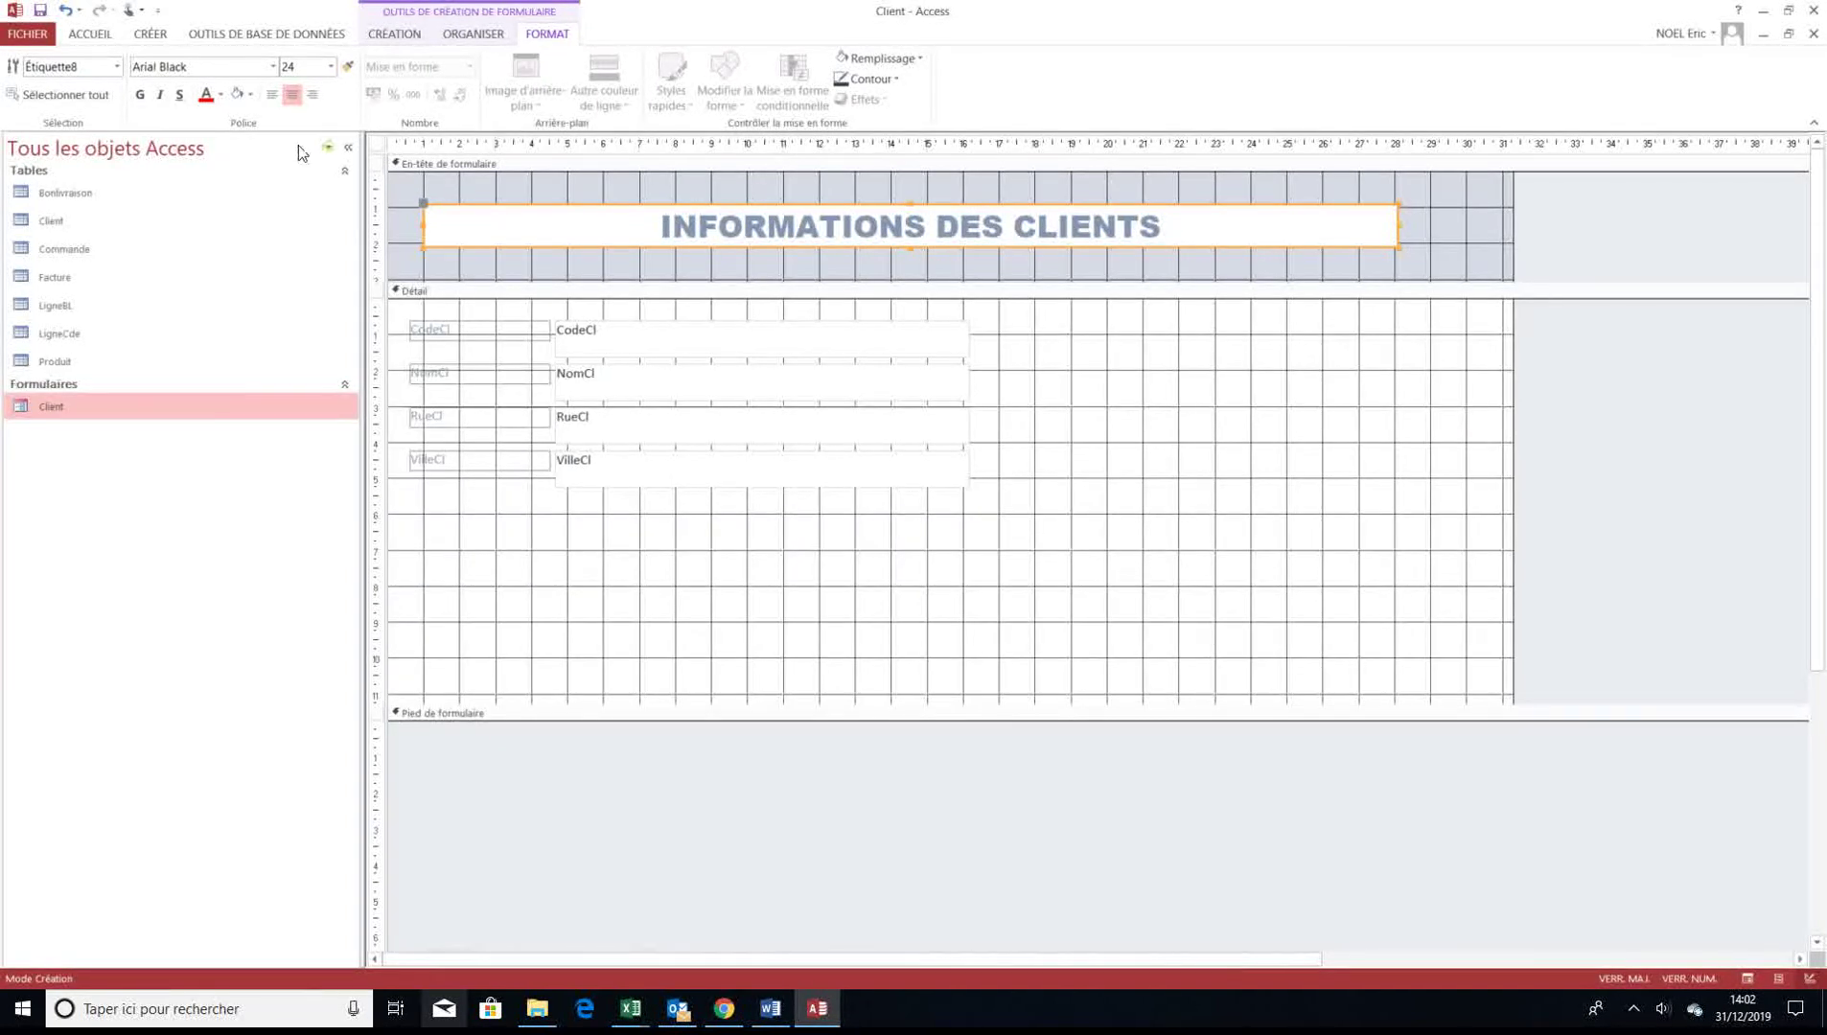
Preview the restyled header title in form view, and return to design view
left_click(396, 38)
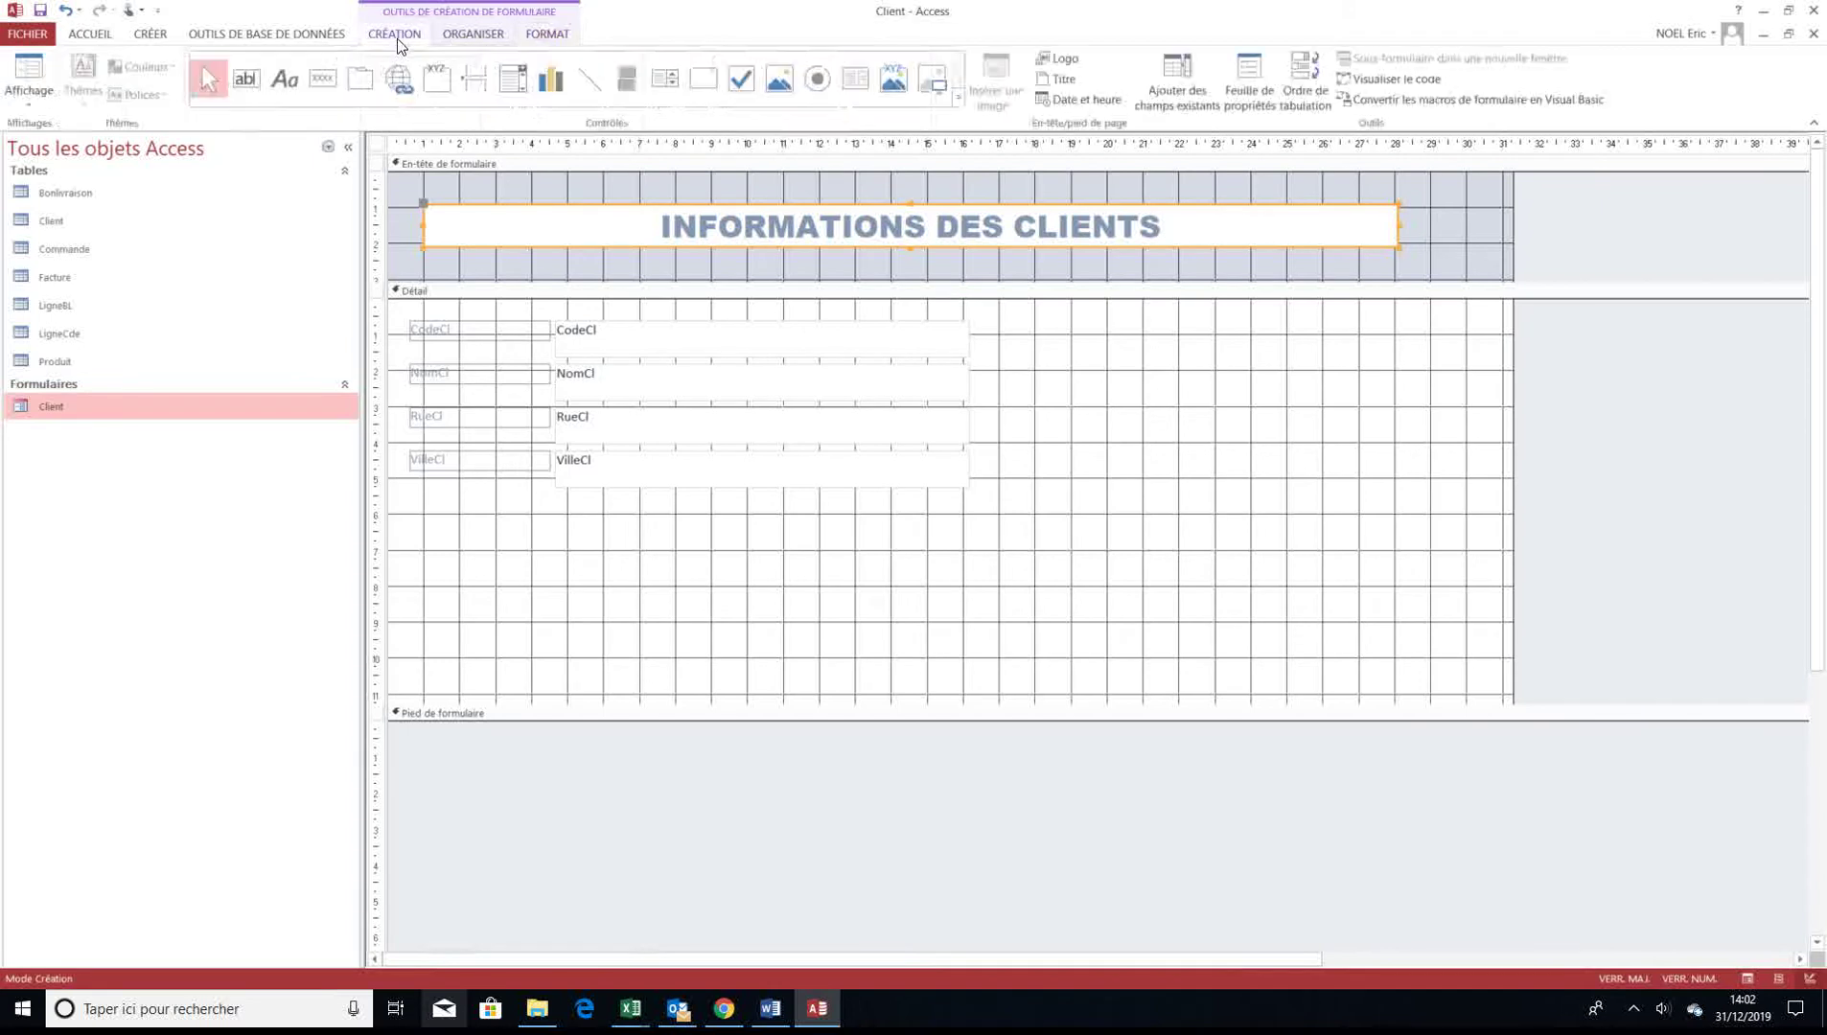
left_click(35, 74)
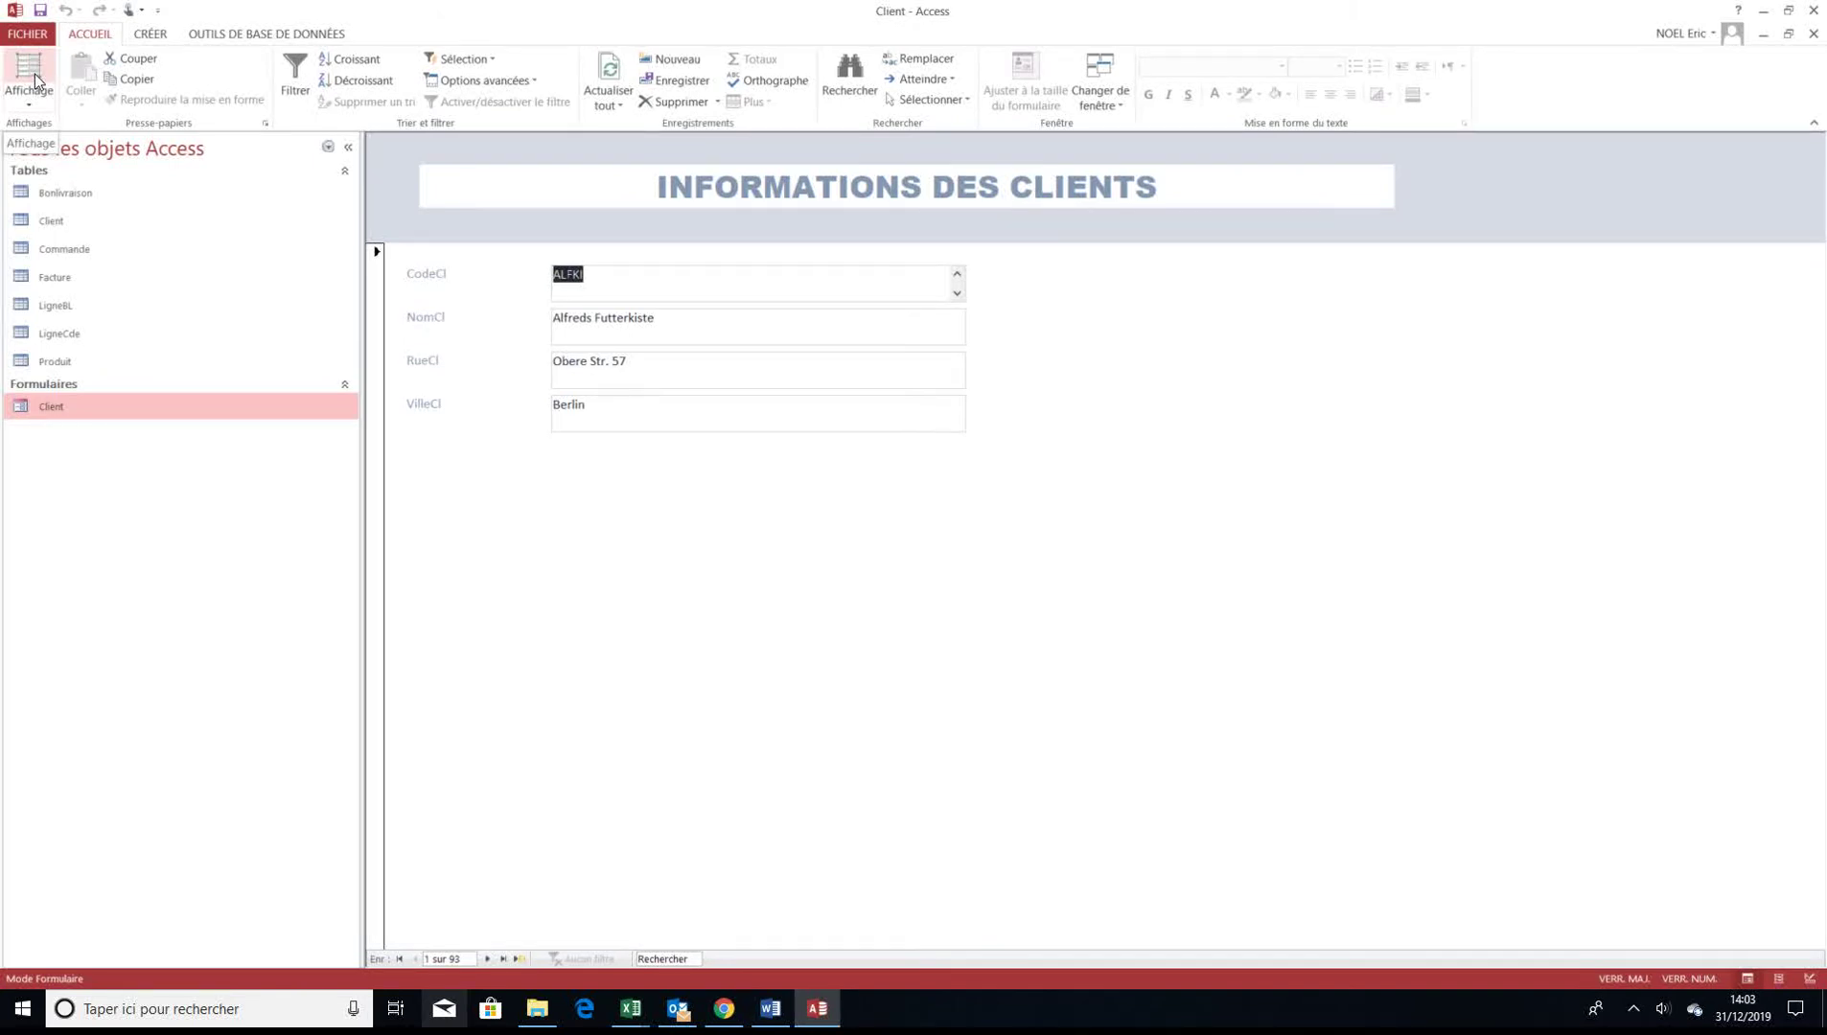
left_click(32, 106)
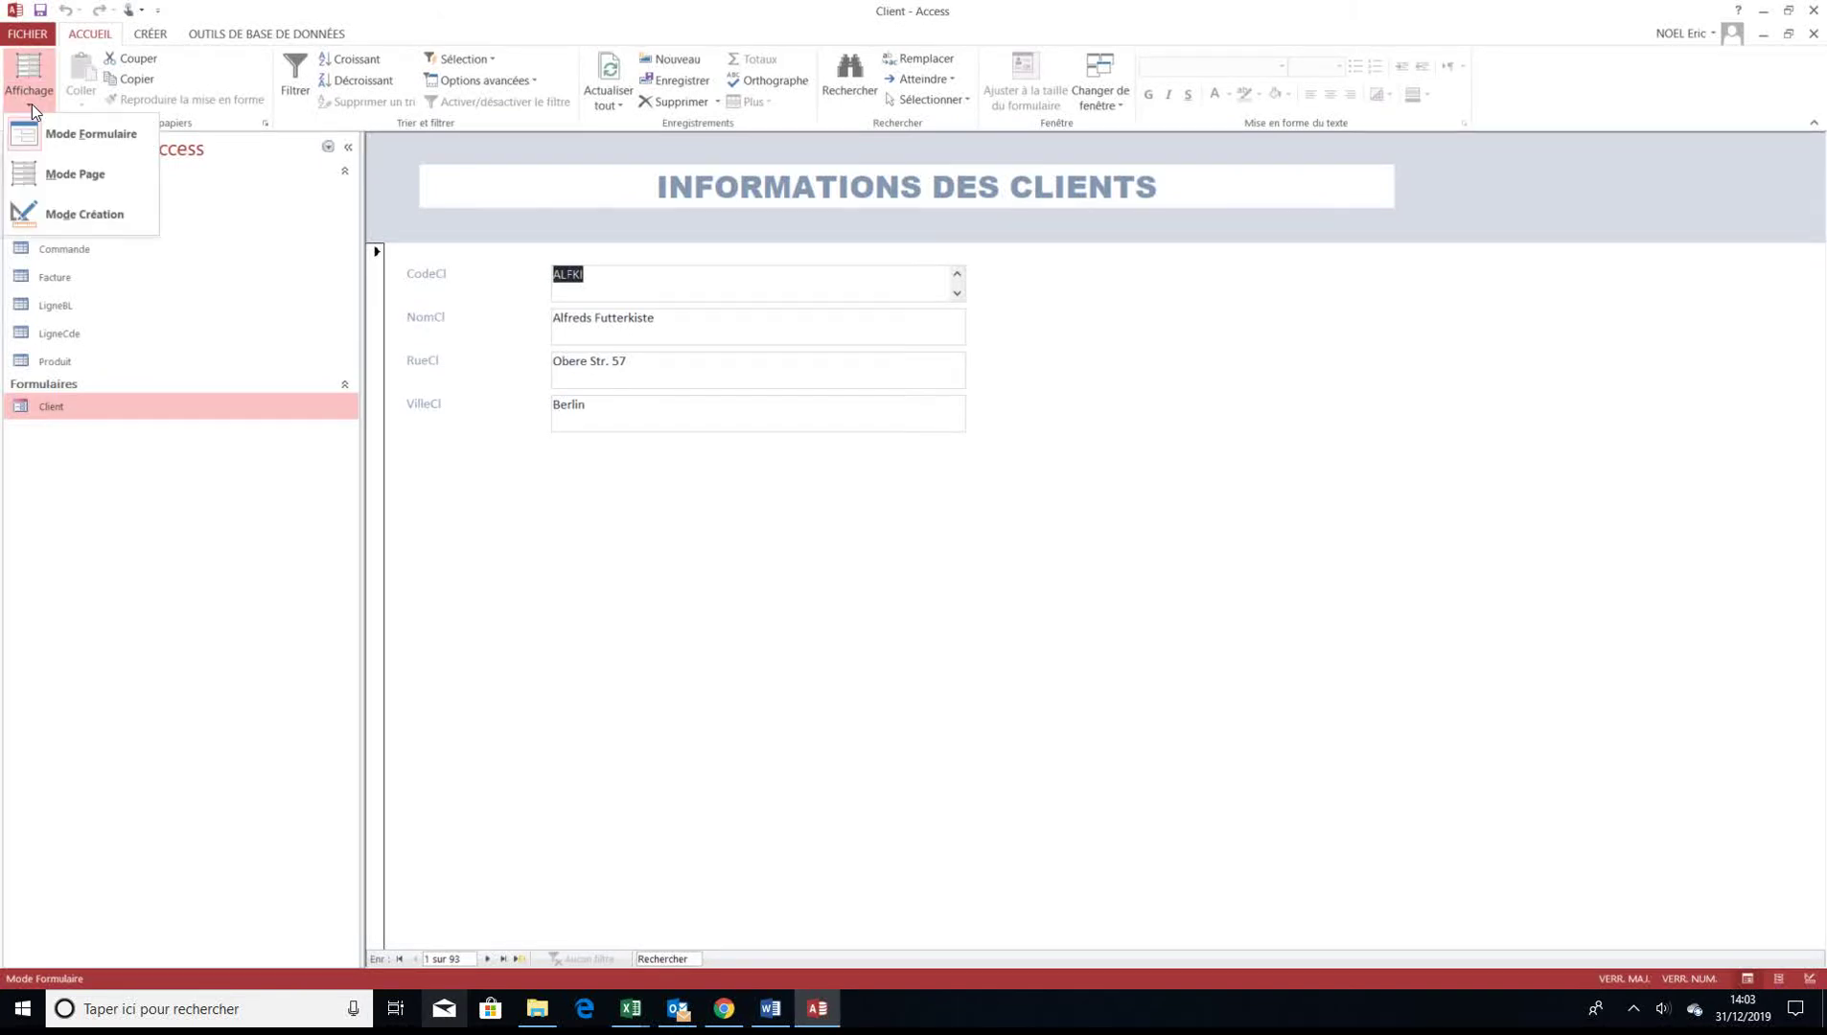
left_click(83, 231)
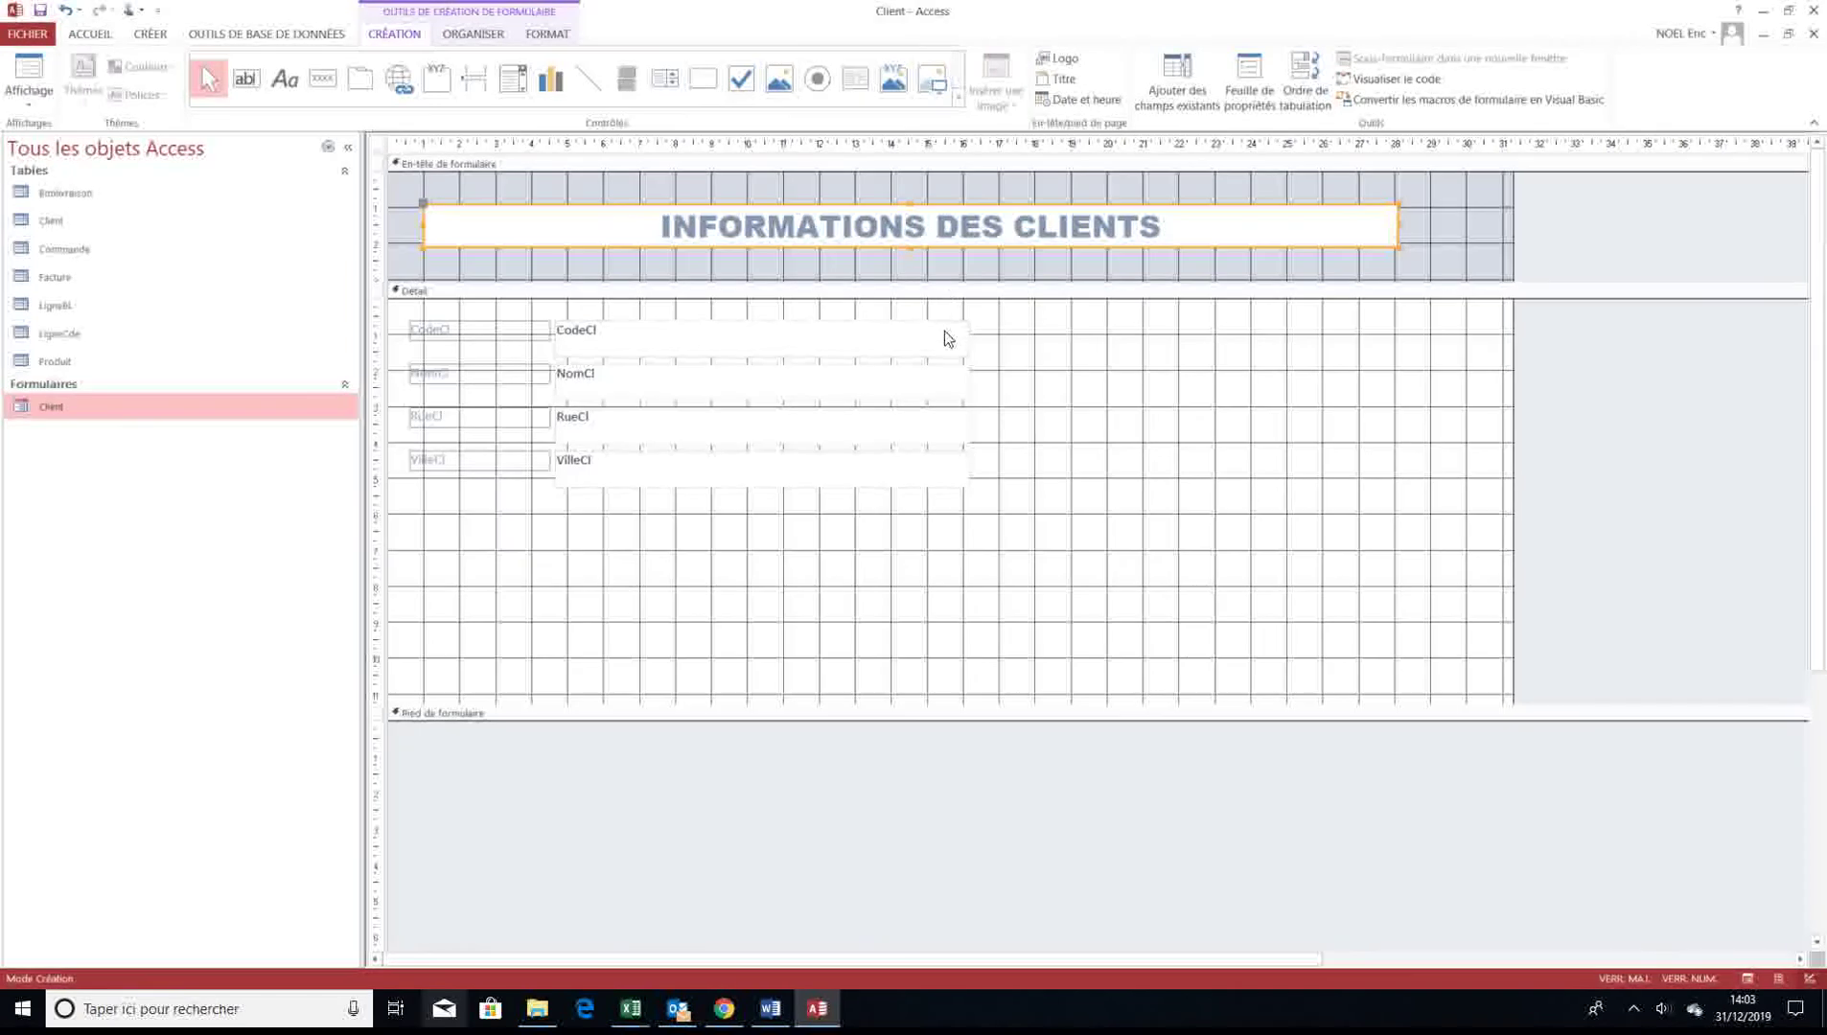
Narrow the CodeCl field to about 3.3 cm and change its label text to "Code du client :"
left_click(943, 331)
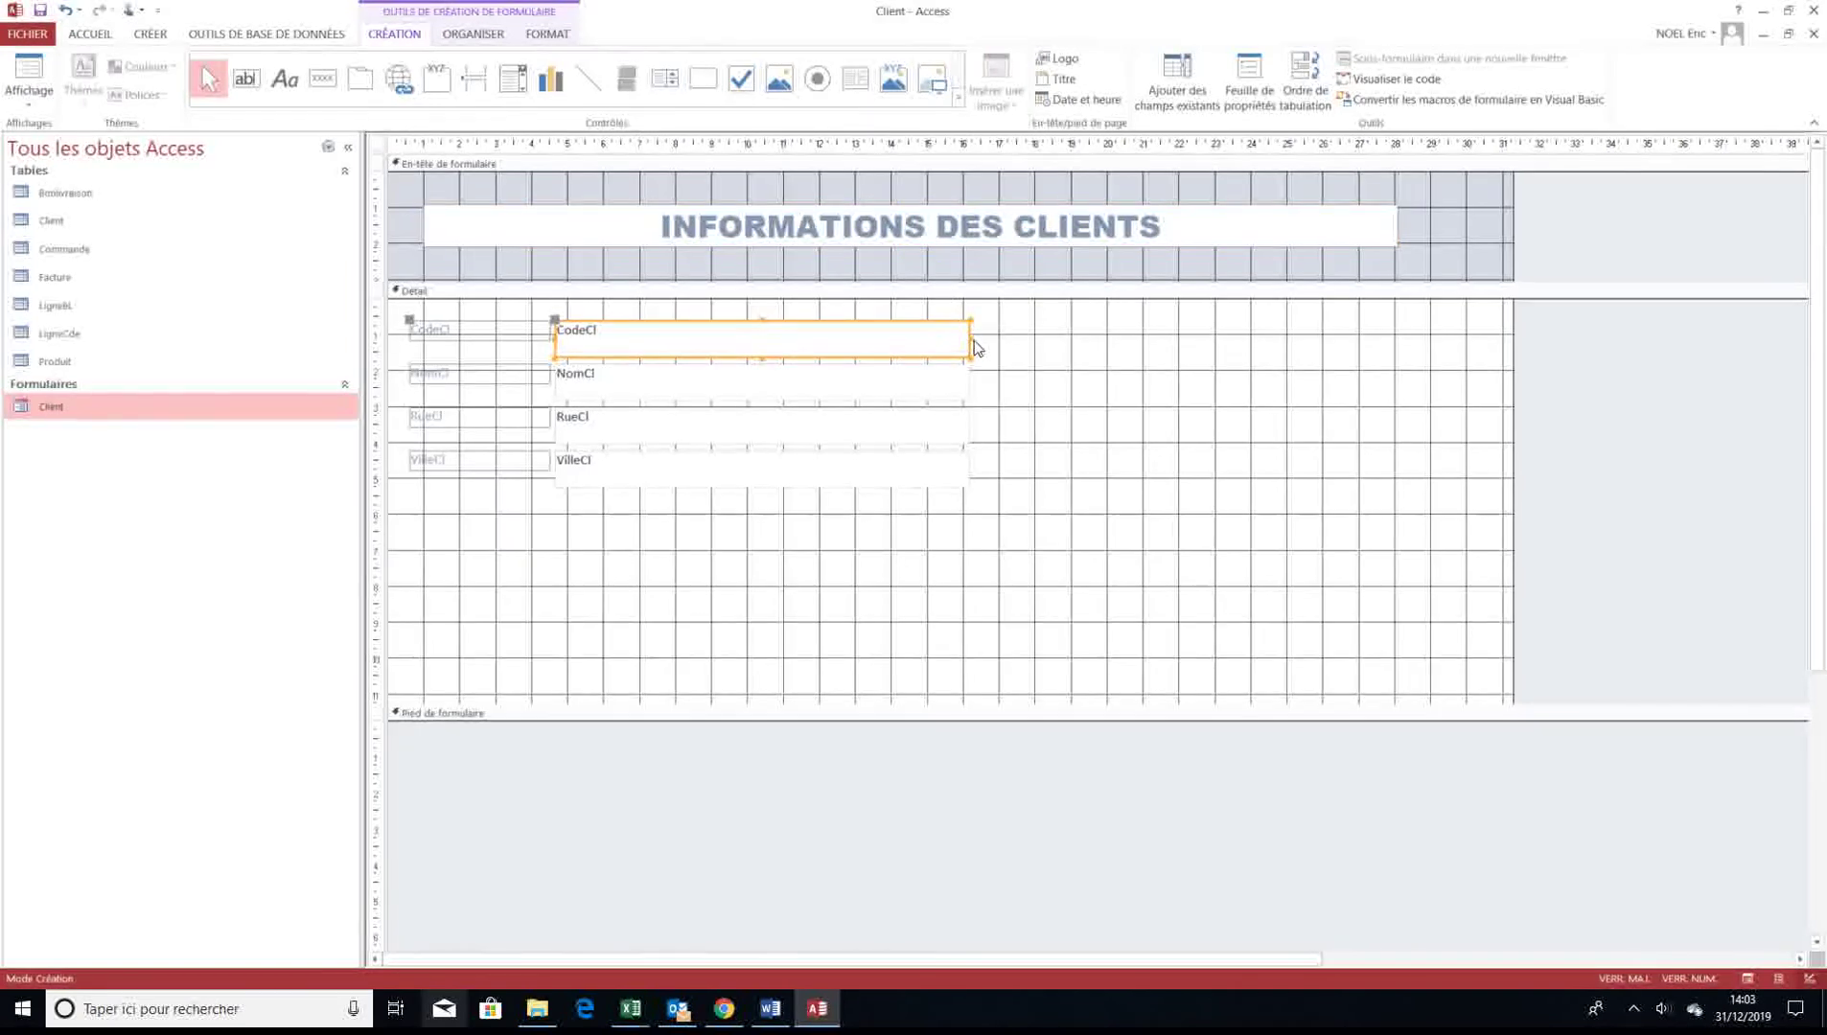
left_click_drag(972, 339, 674, 335)
left_click(476, 324)
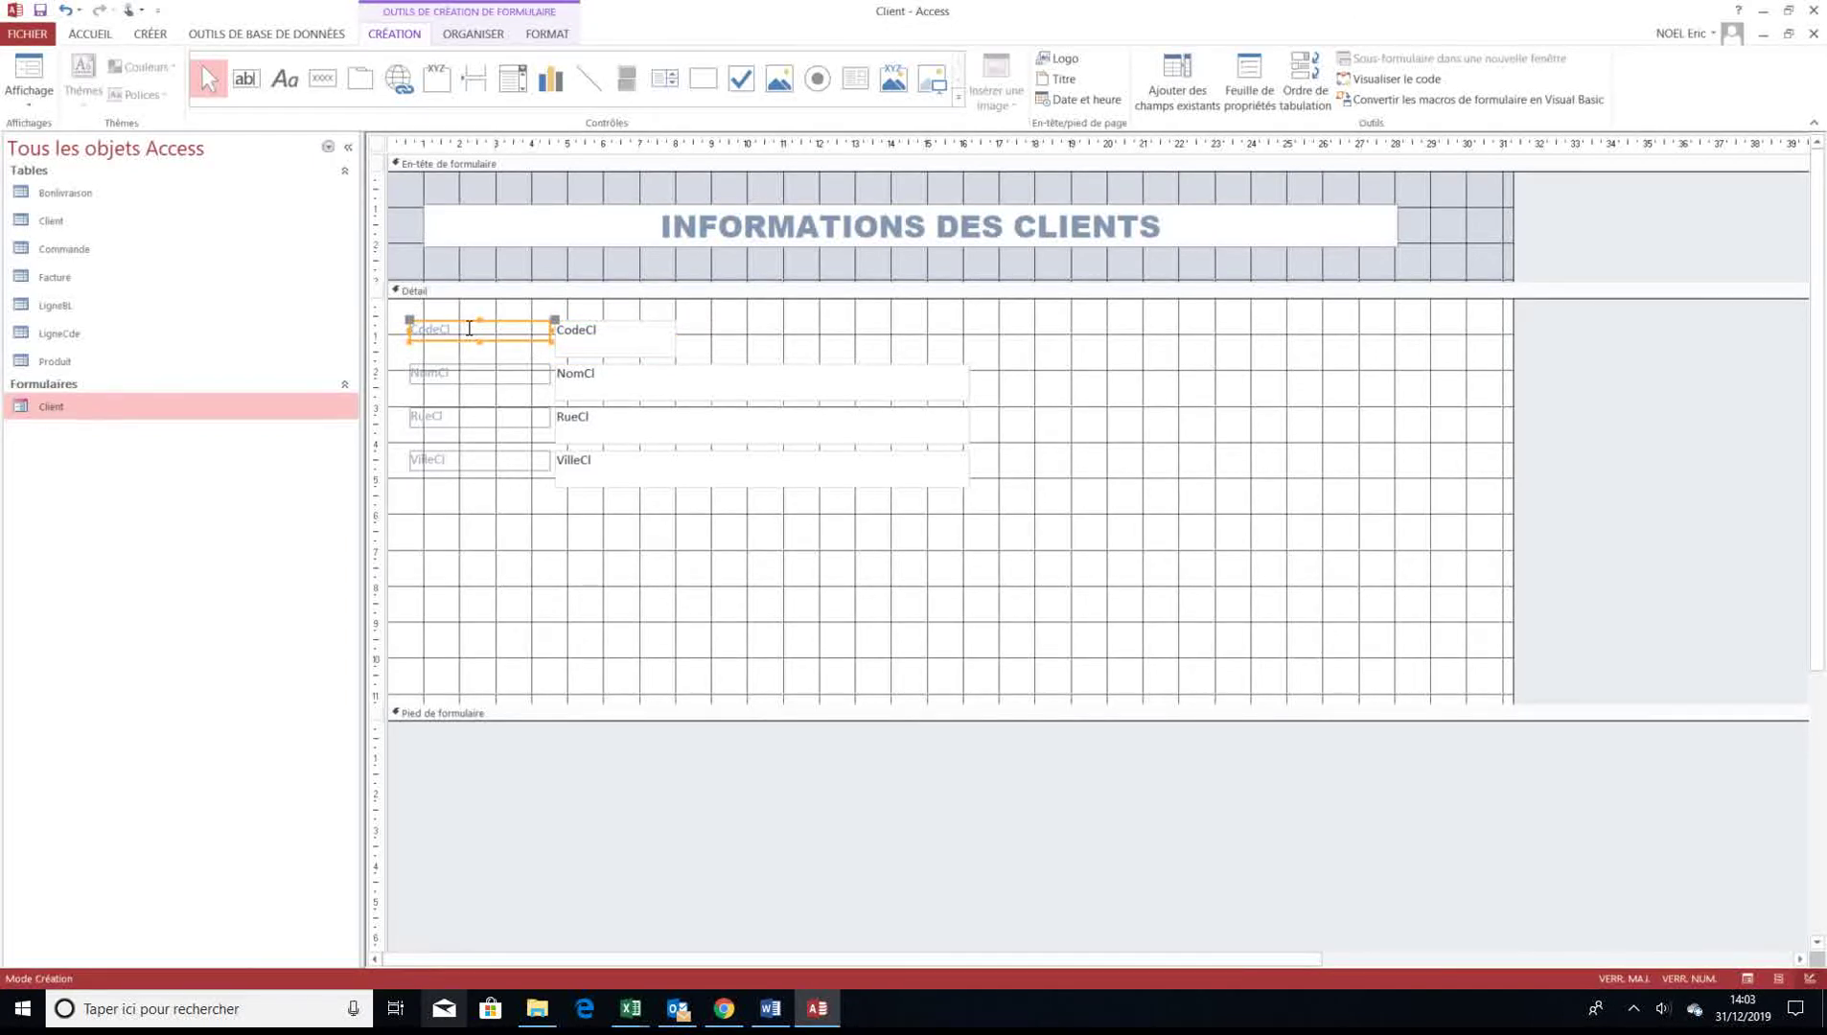
double_click(470, 328)
type("c")
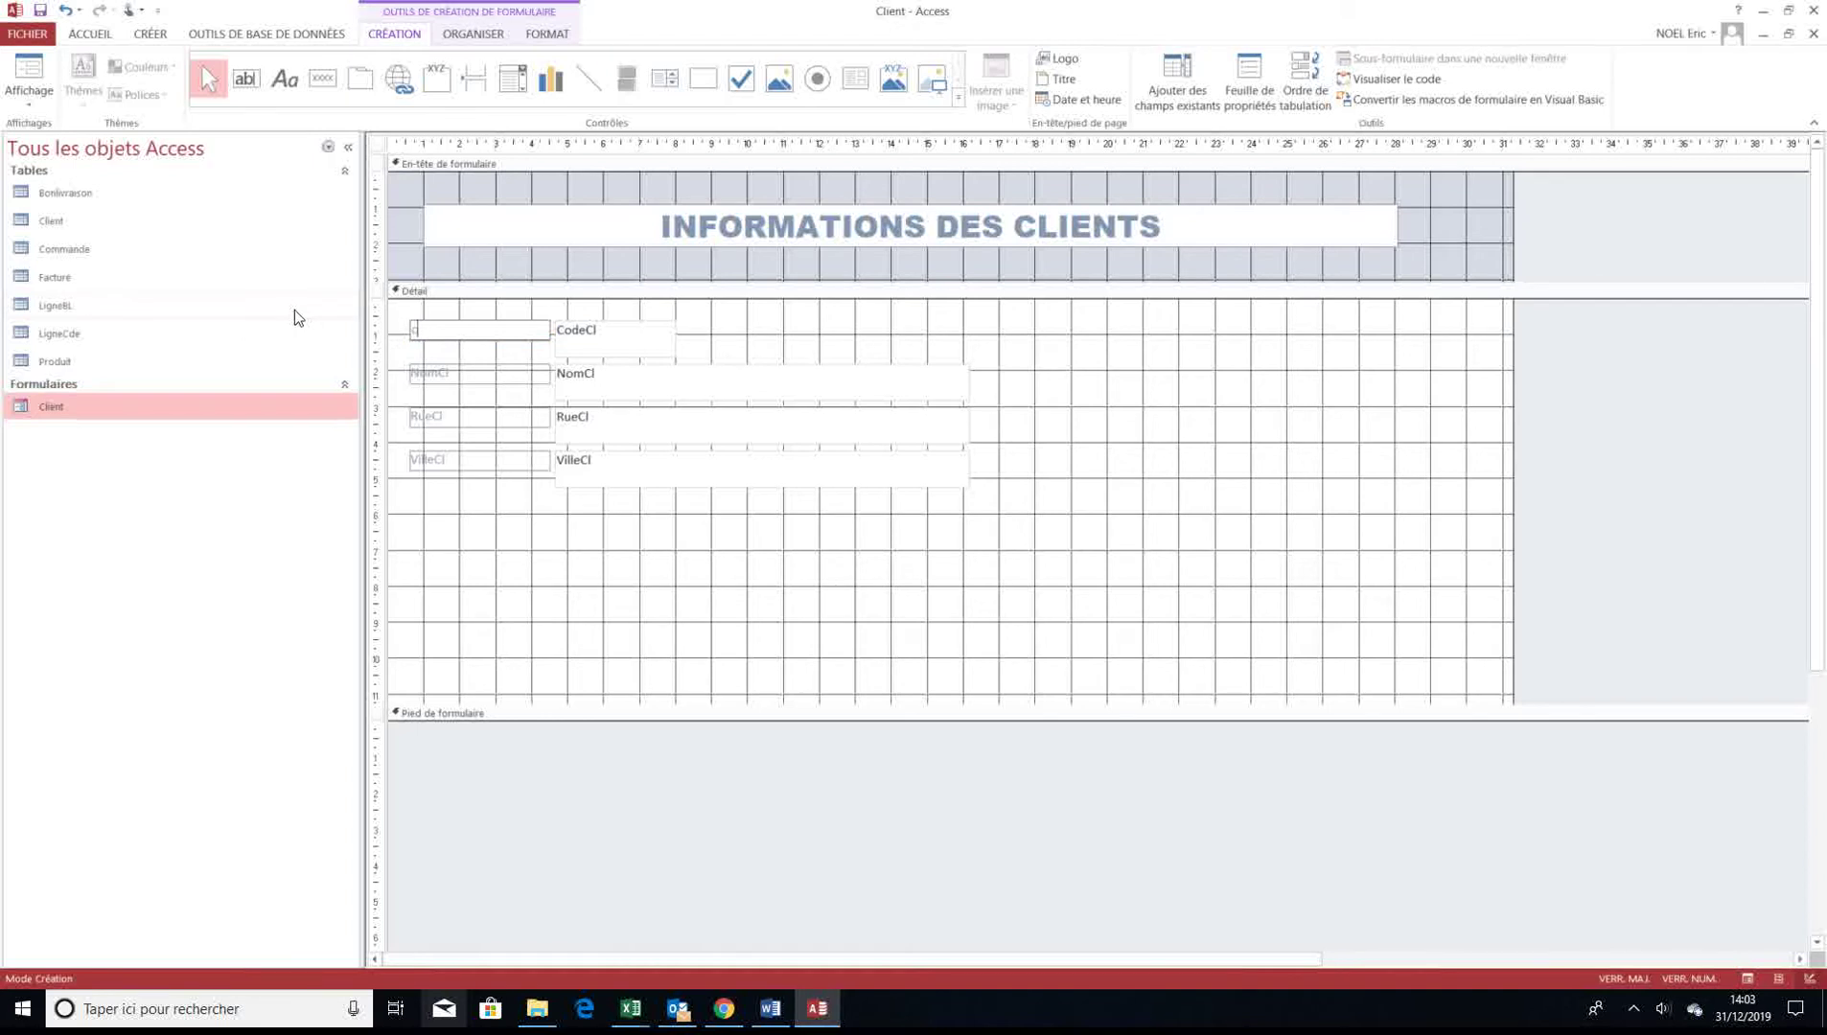
type("OD")
key("BackSpace")
key("BackSpace")
key("BackSpace")
type("C")
key("Caps_Lock")
type("ode du client")
left_click(787, 324)
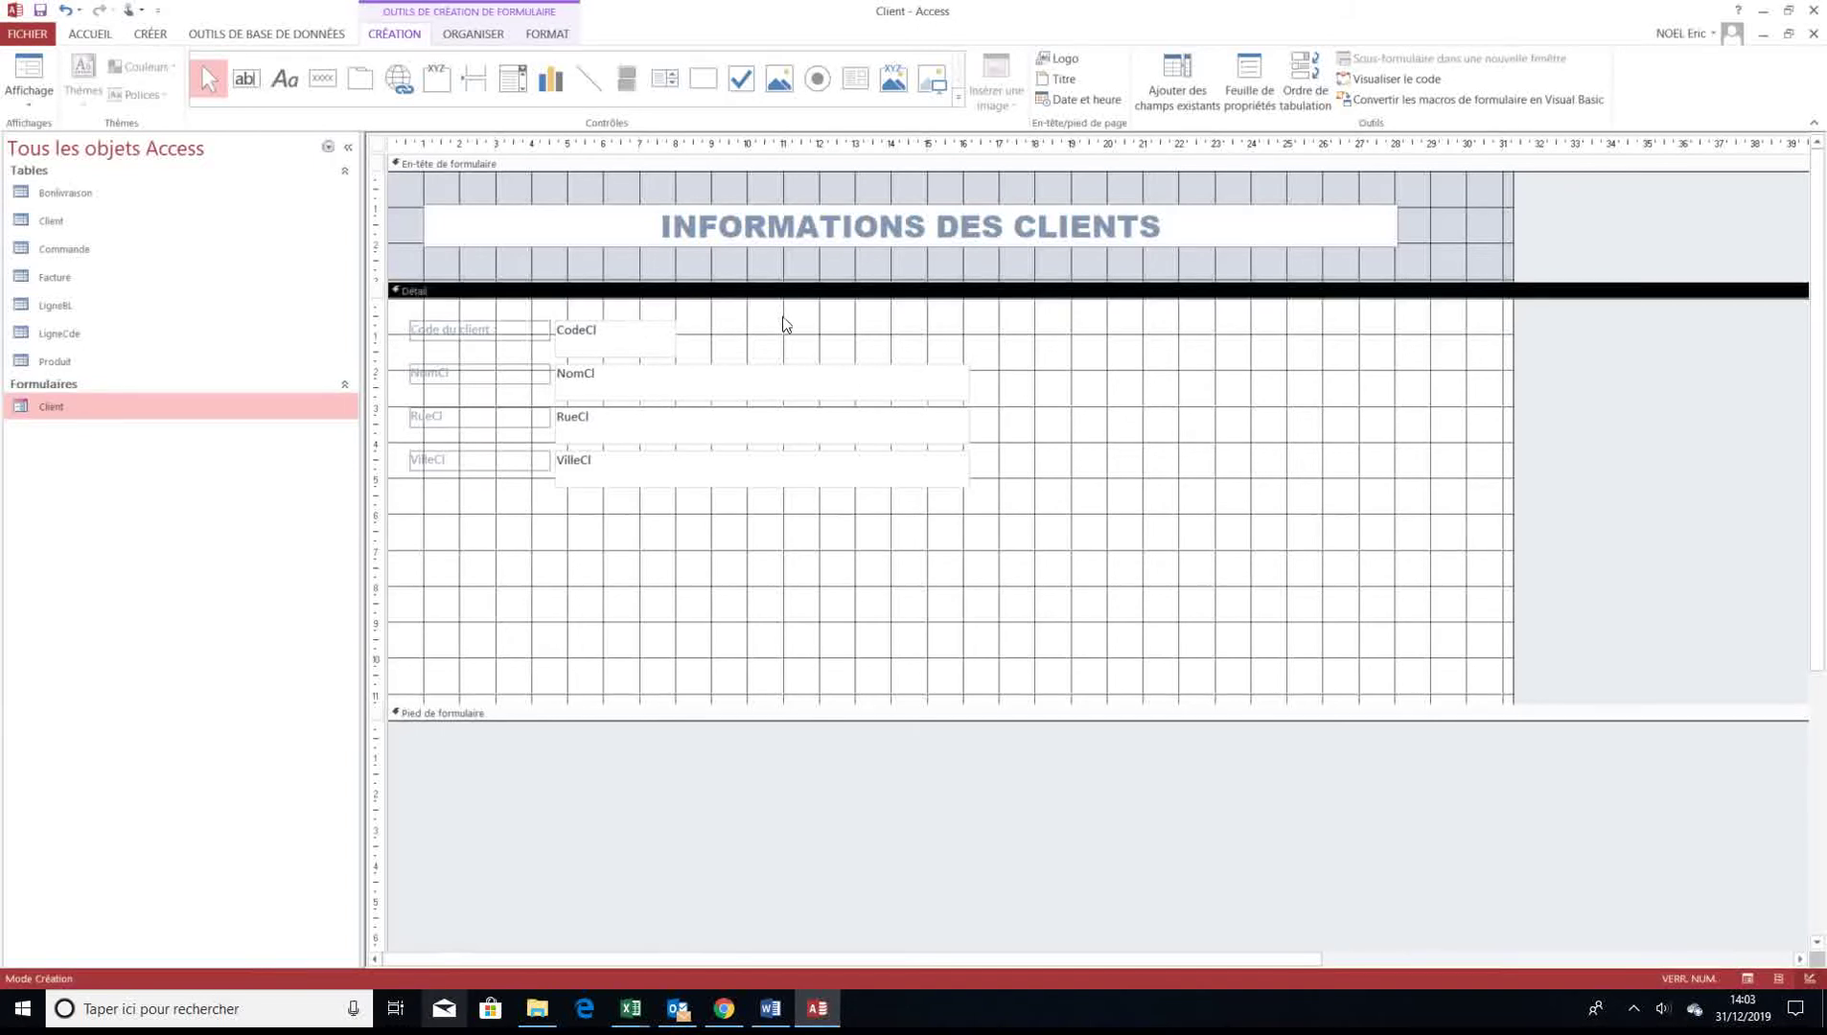
Move the NomCl field with its label to the right of CodeCl, and narrow RueCl to about 3.5 cm and VilleCl to about 3.9 cm
left_click(880, 393)
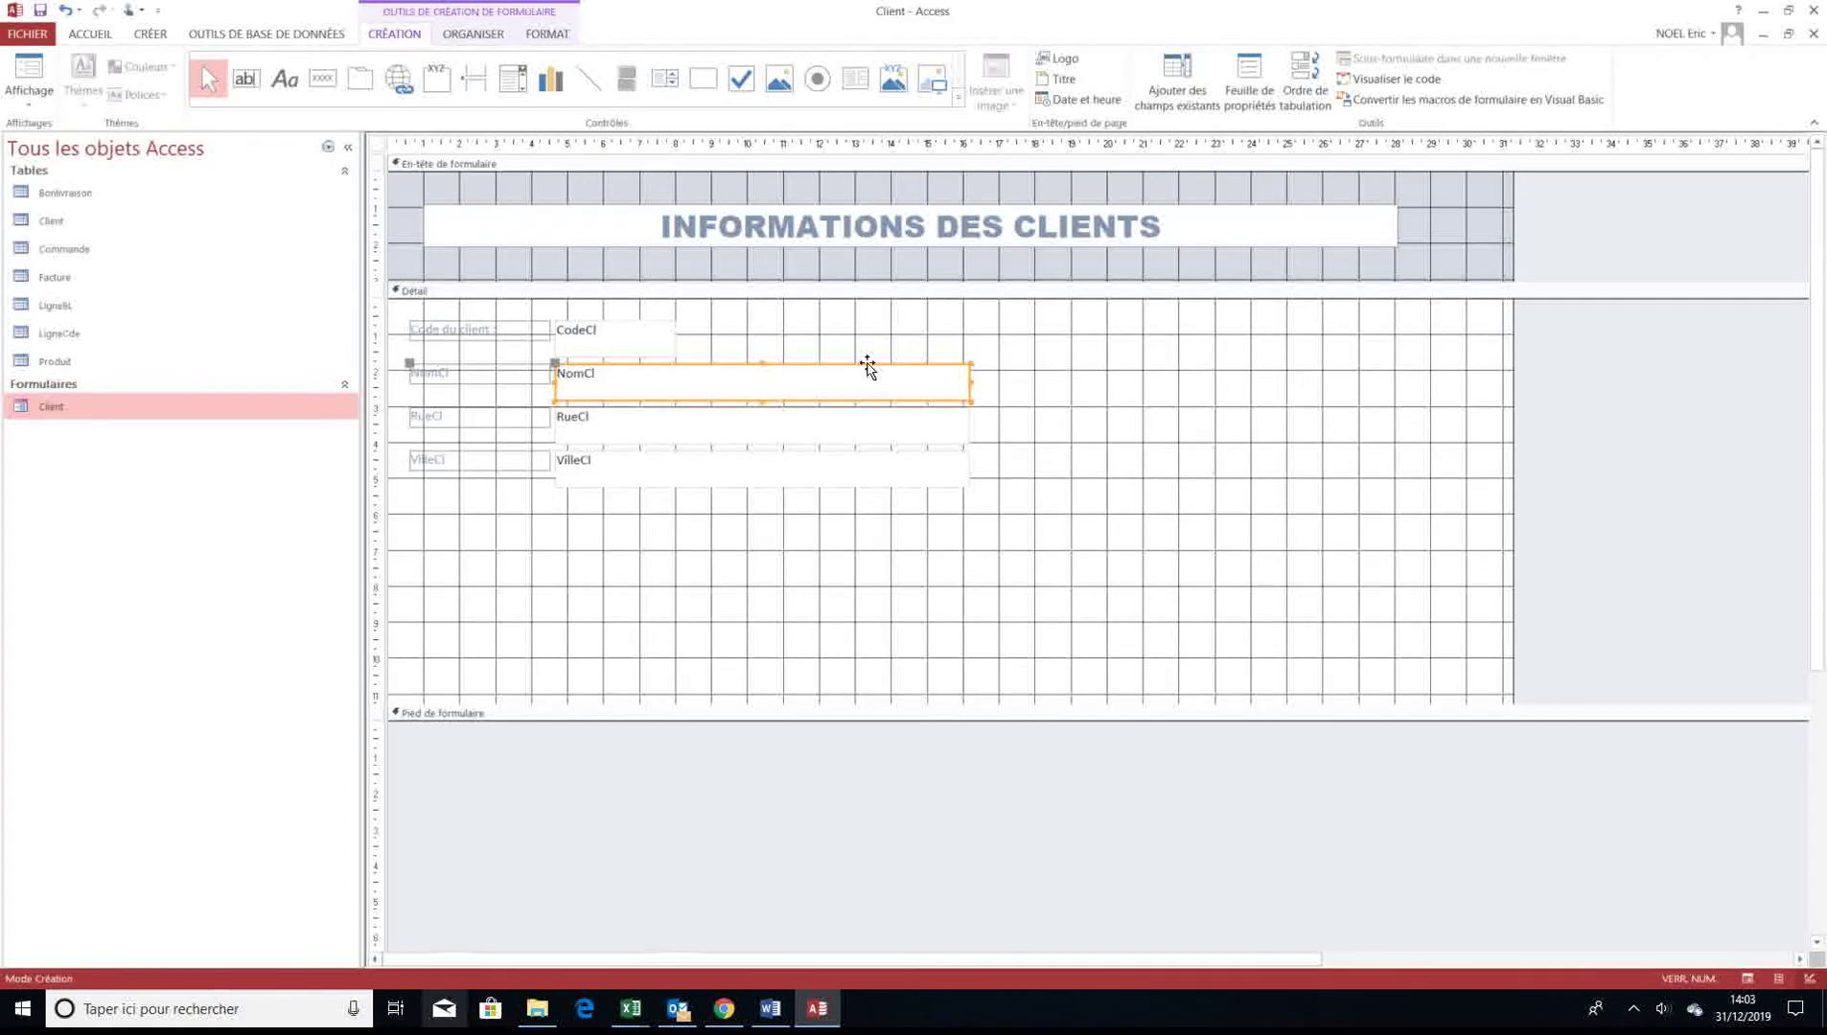
left_click_drag(868, 367, 1292, 326)
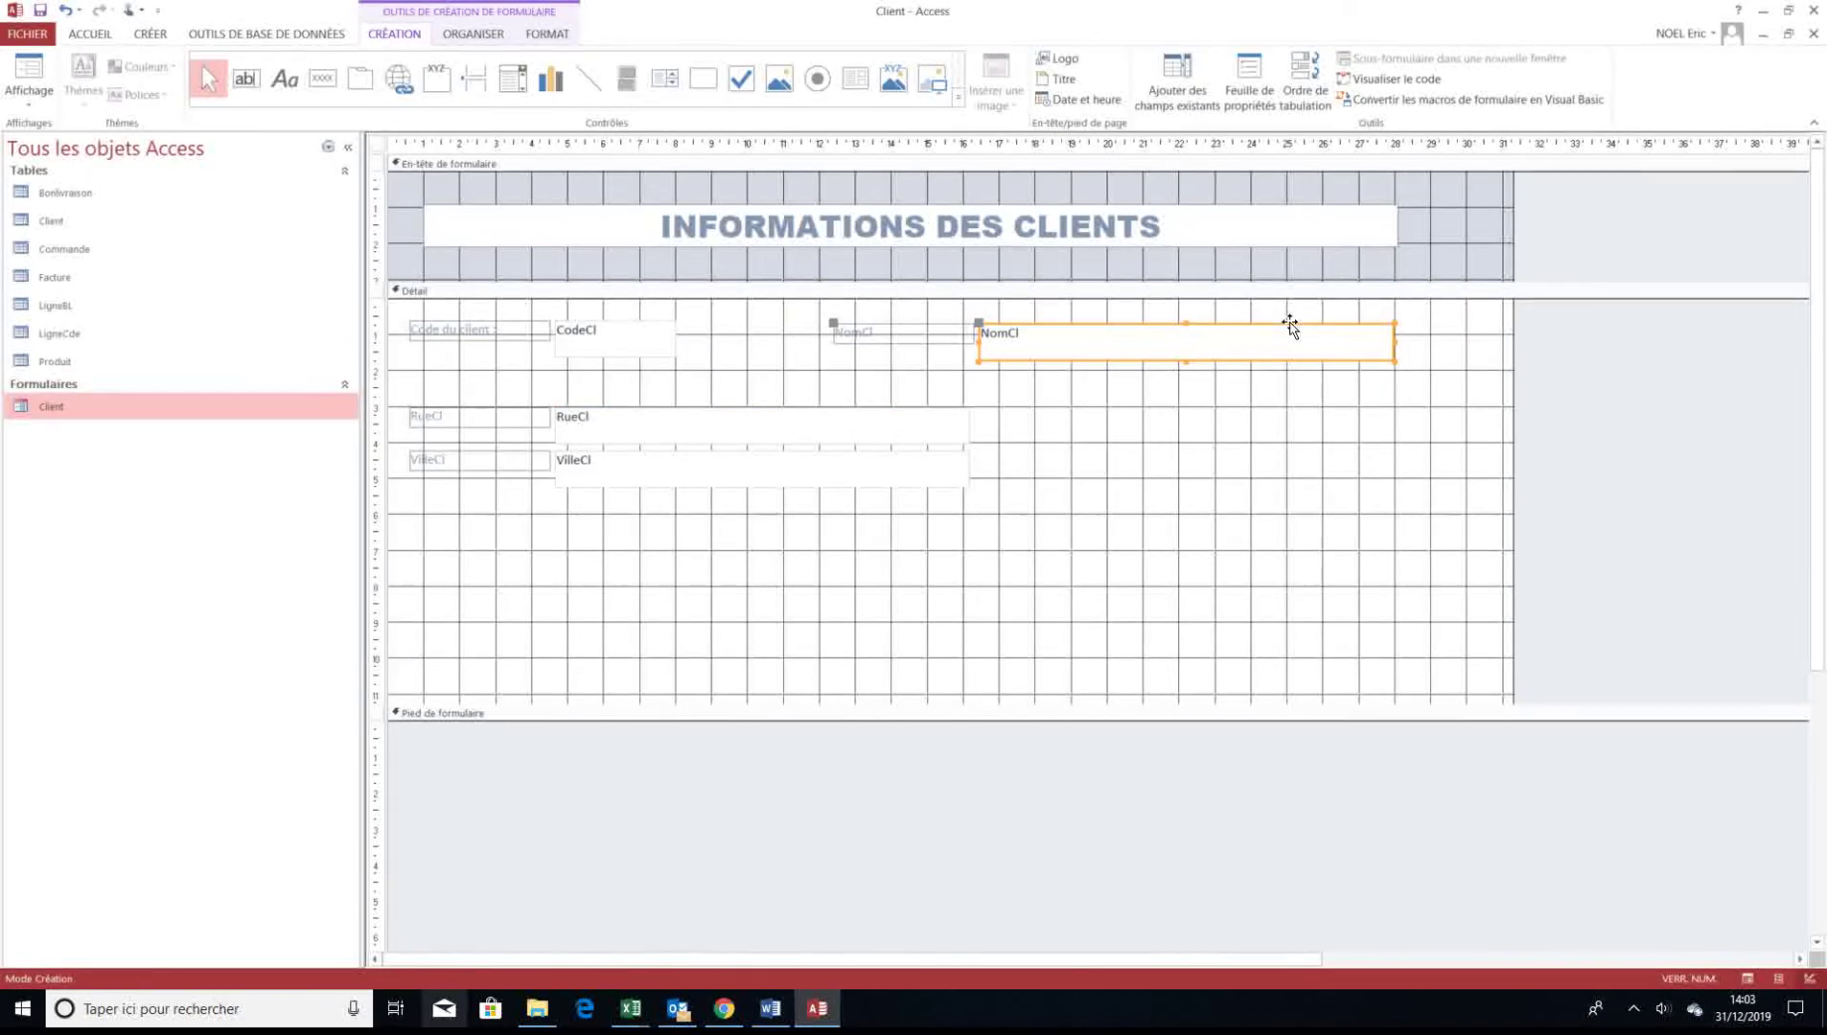
left_click(873, 426)
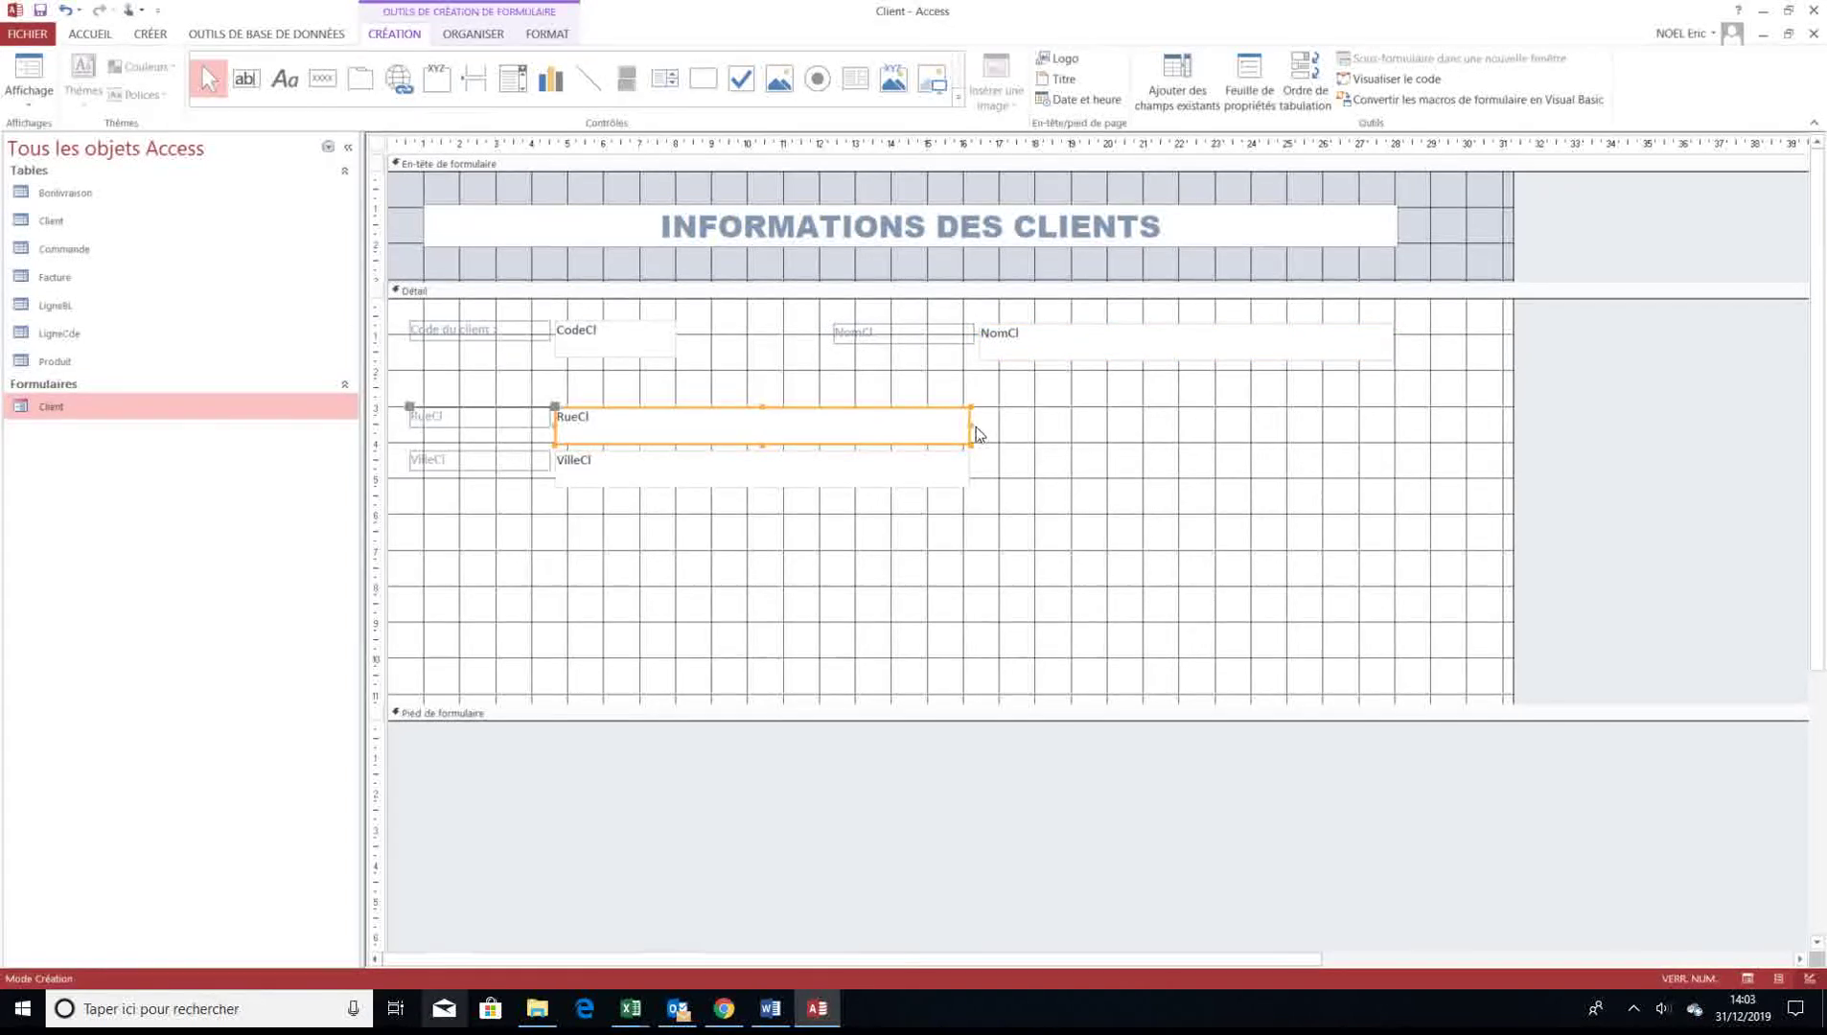
left_click_drag(970, 422, 681, 423)
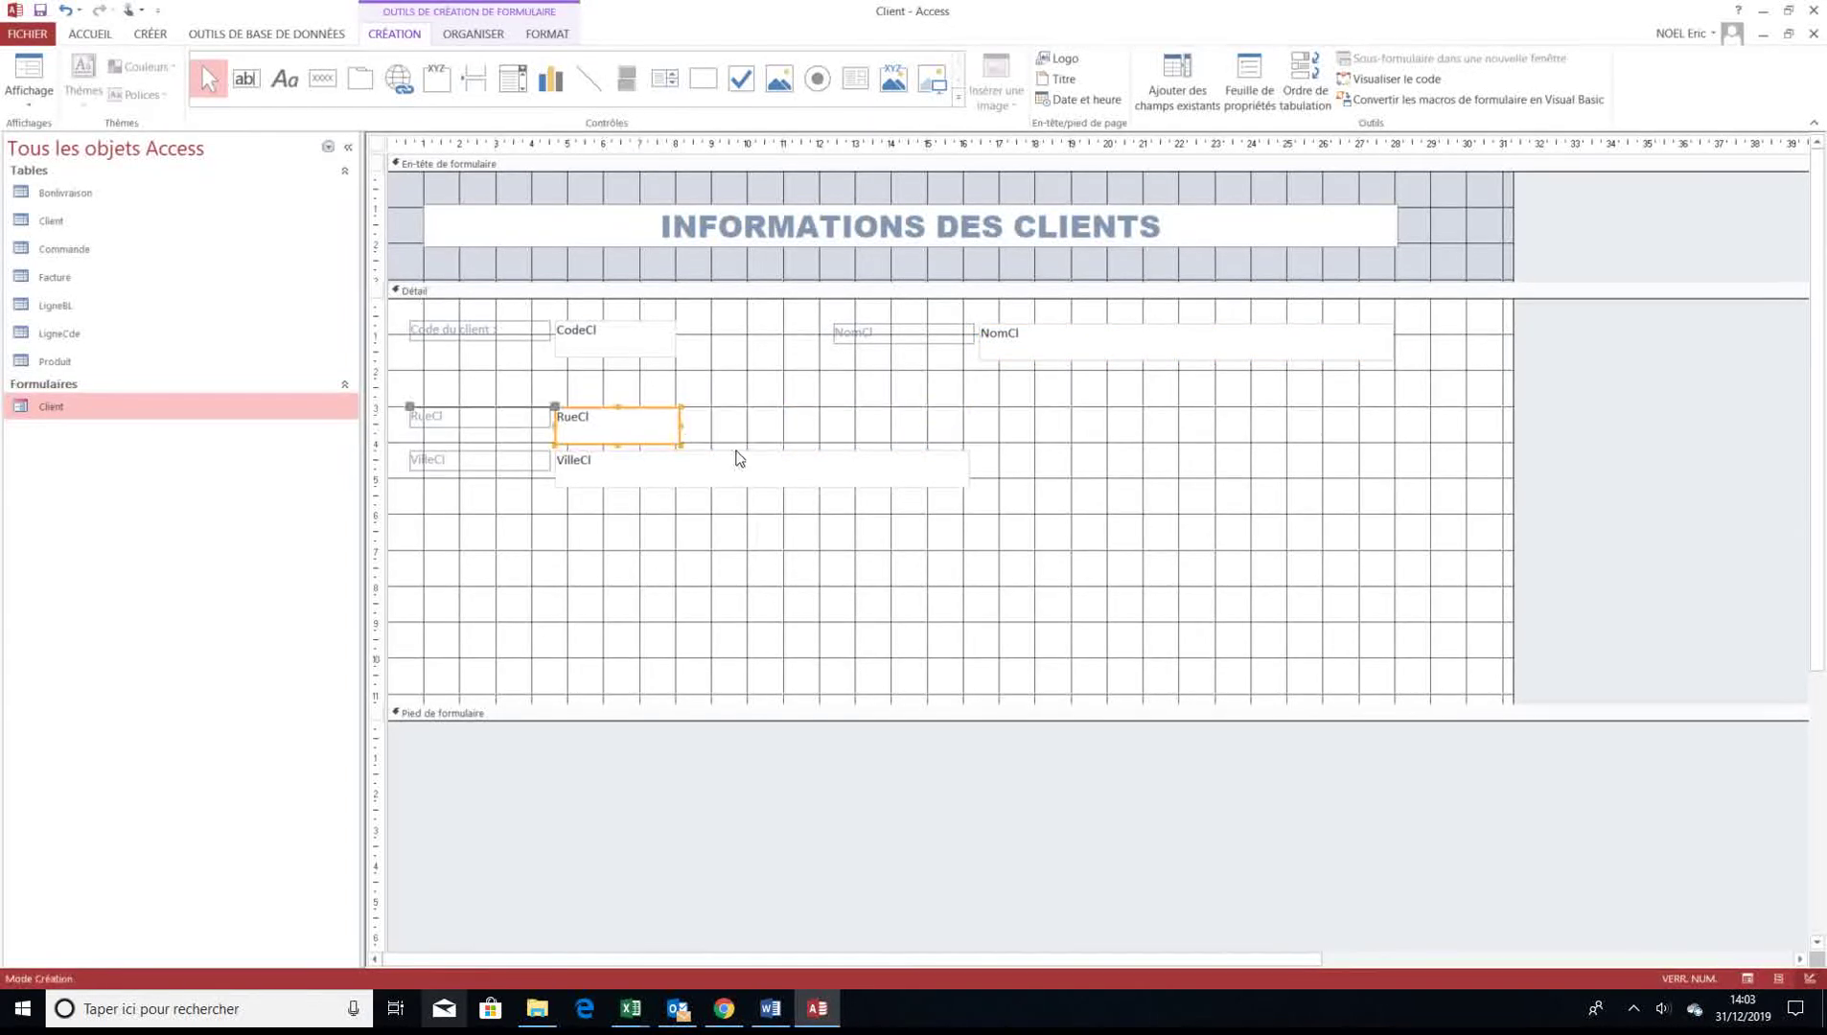
left_click(936, 480)
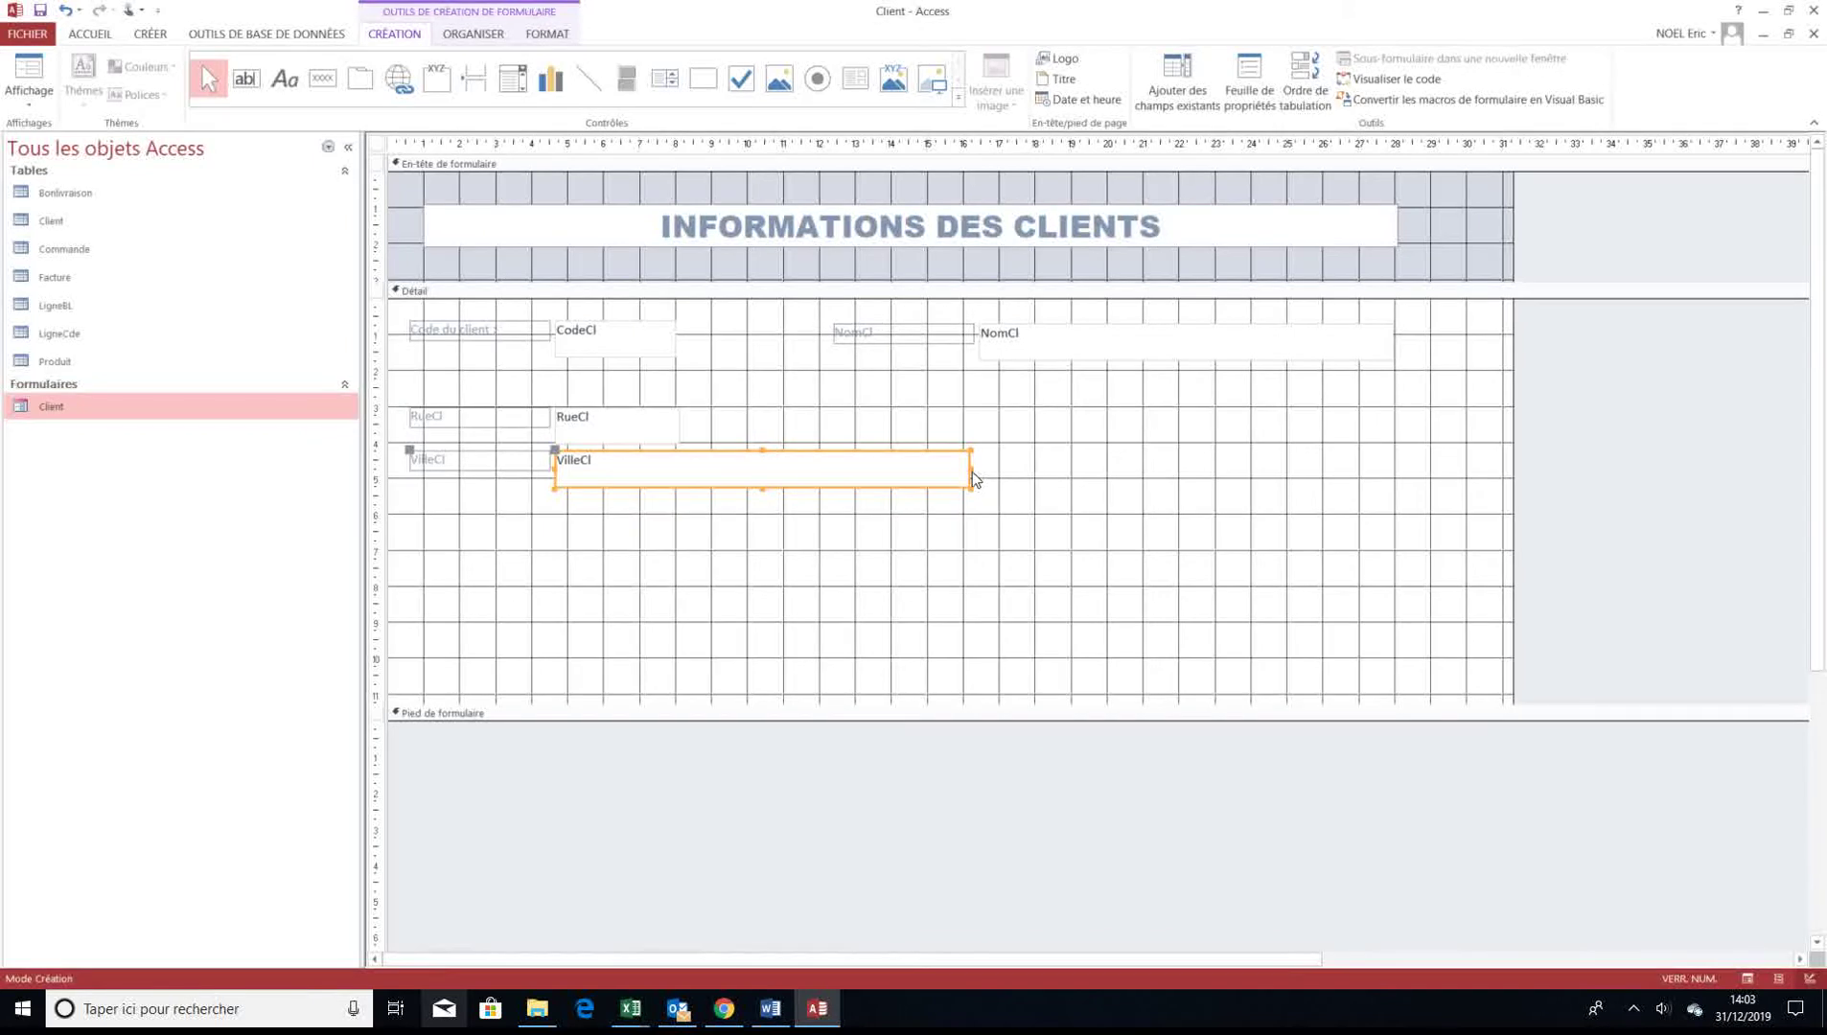
left_click_drag(969, 470, 695, 468)
left_click(906, 448)
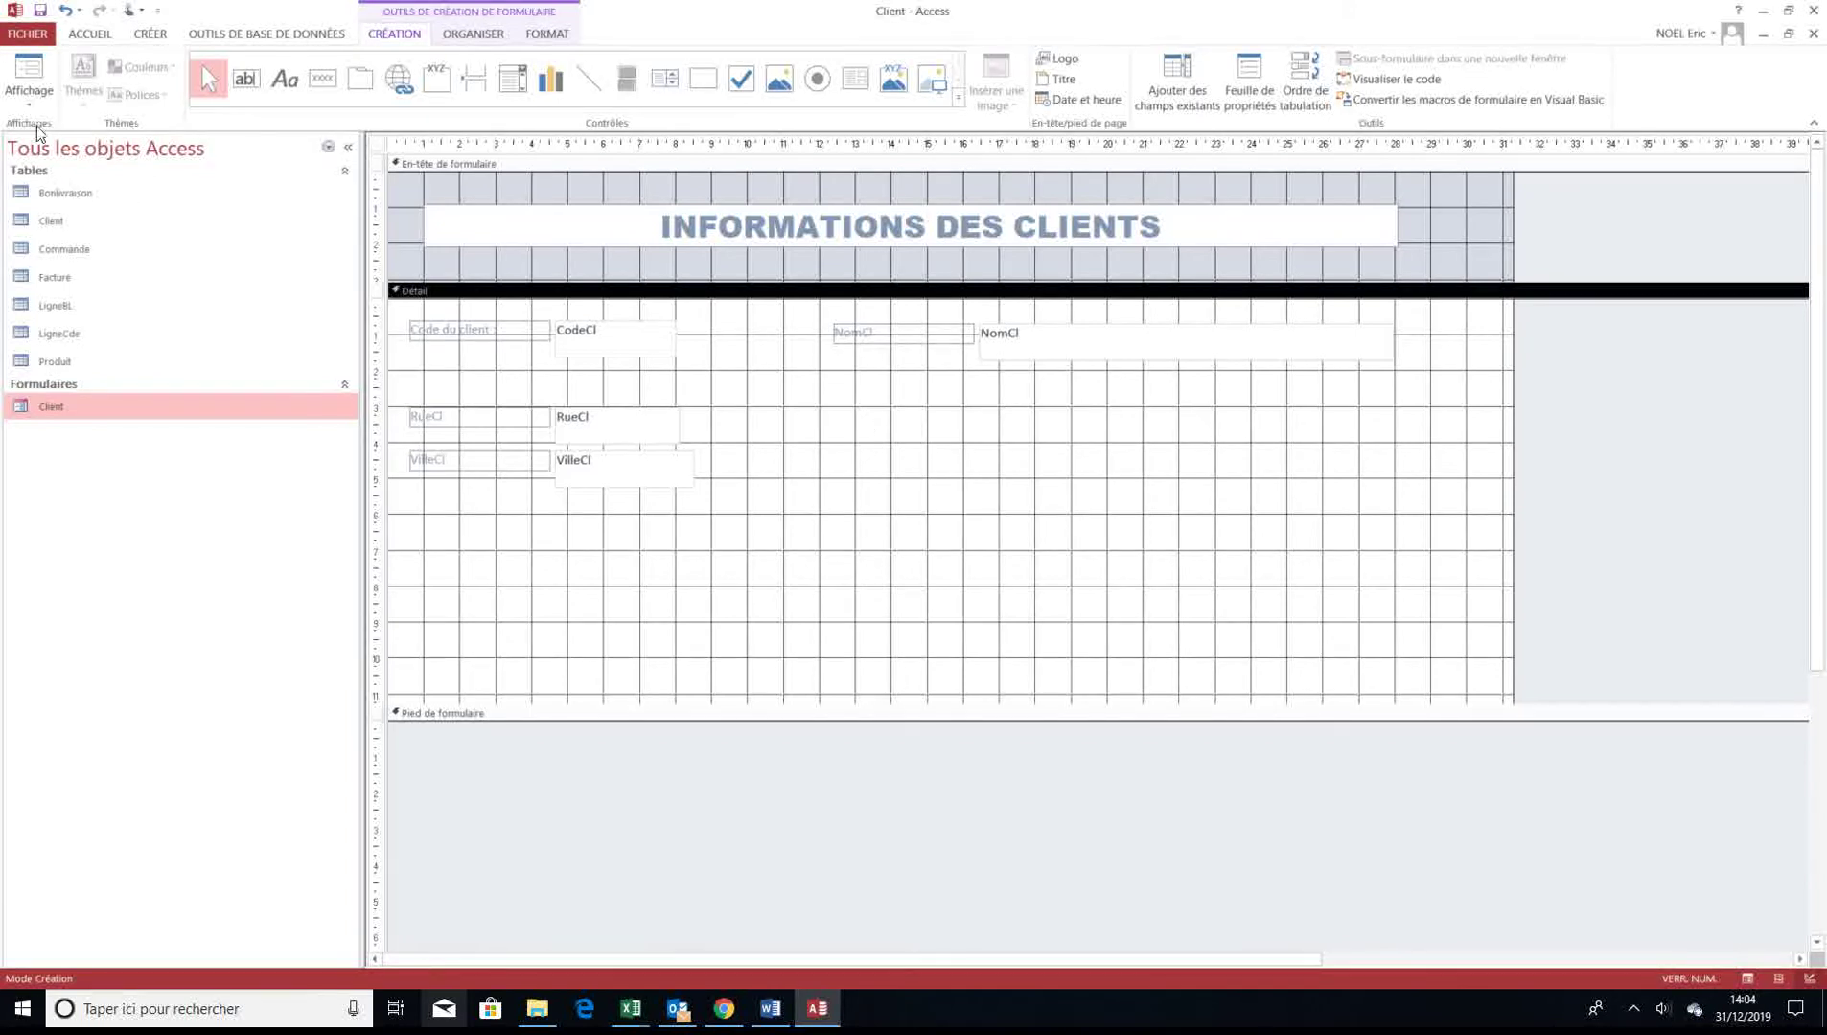
Check the rearranged client fields in form view, and return to design view
left_click(40, 93)
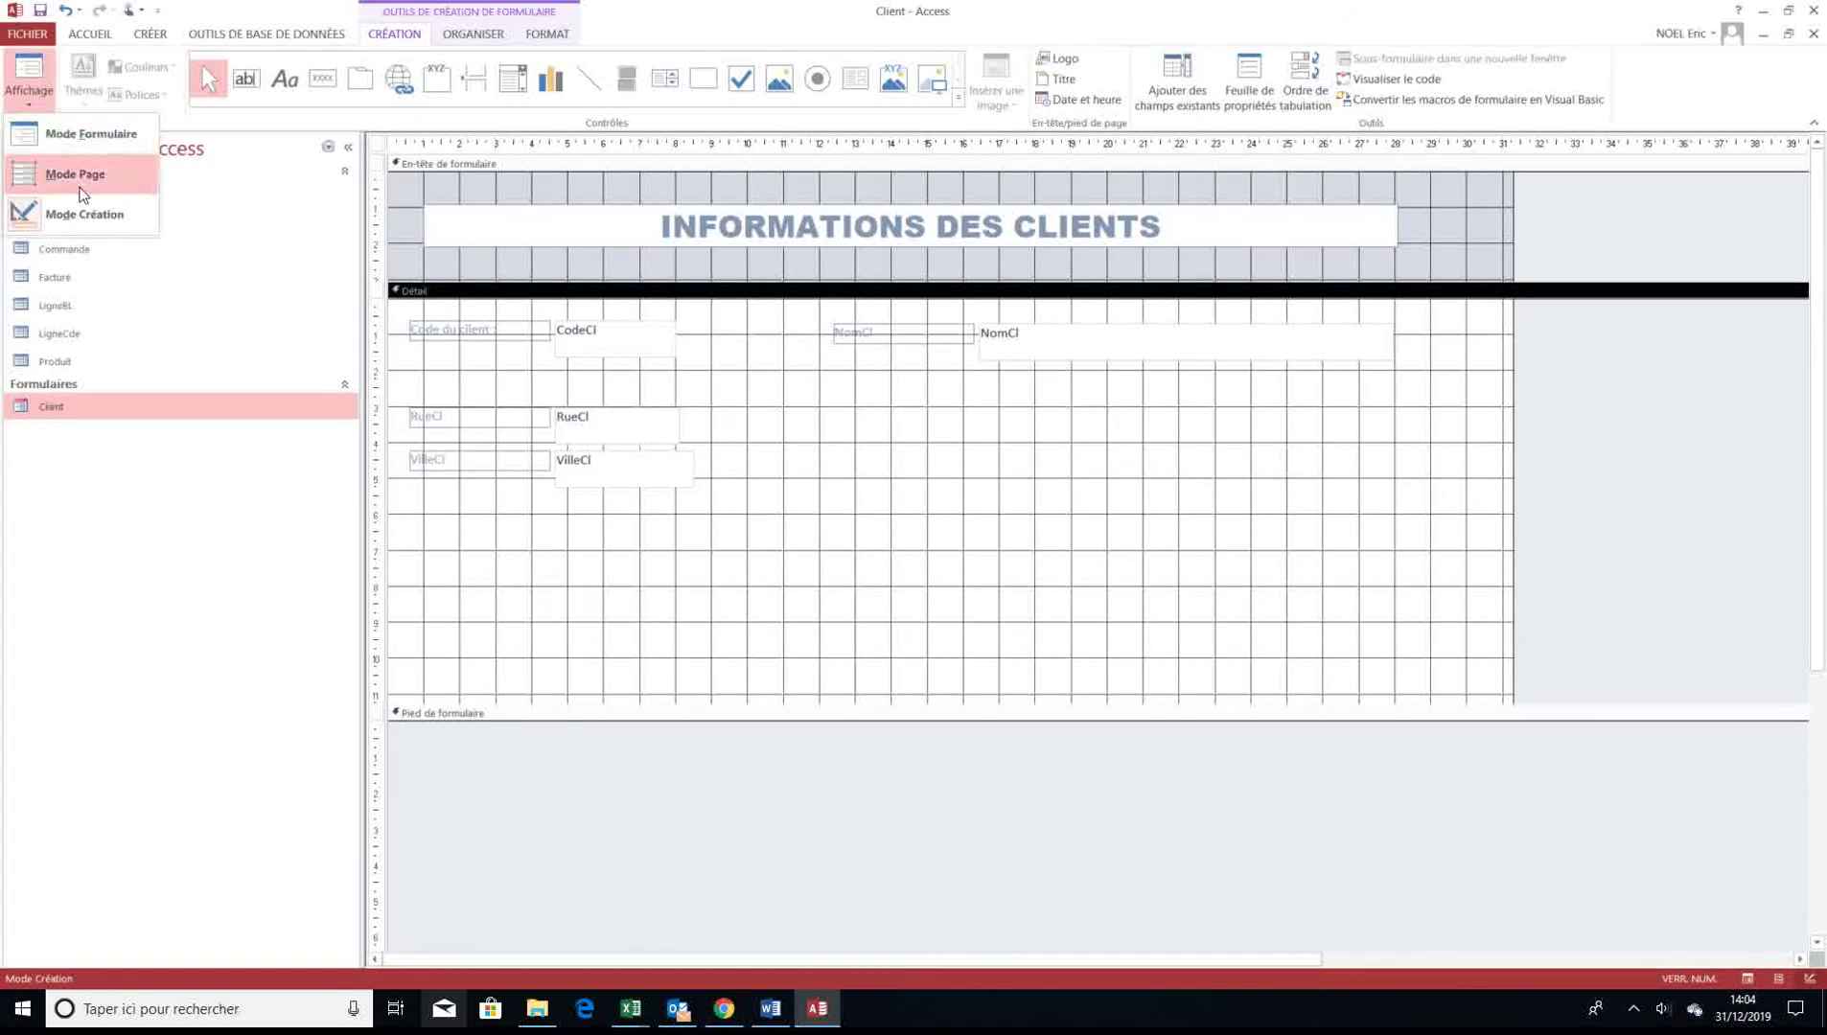
left_click(90, 155)
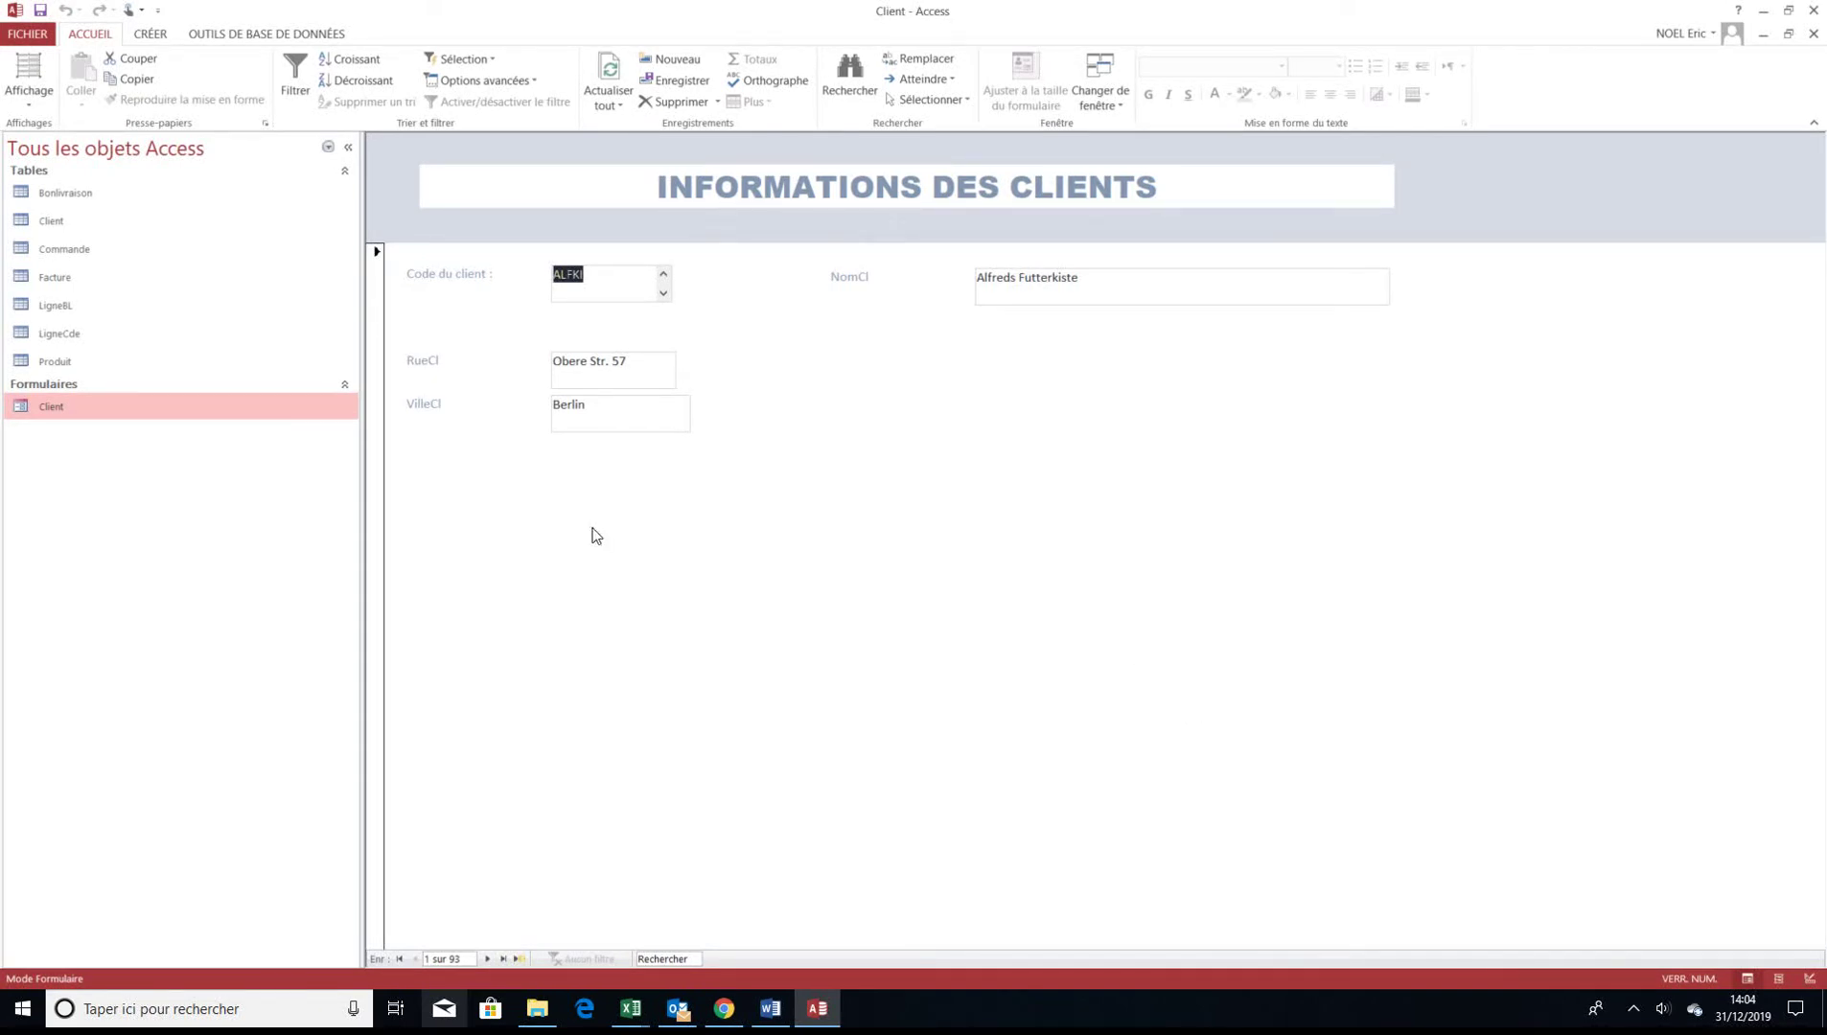
left_click(46, 101)
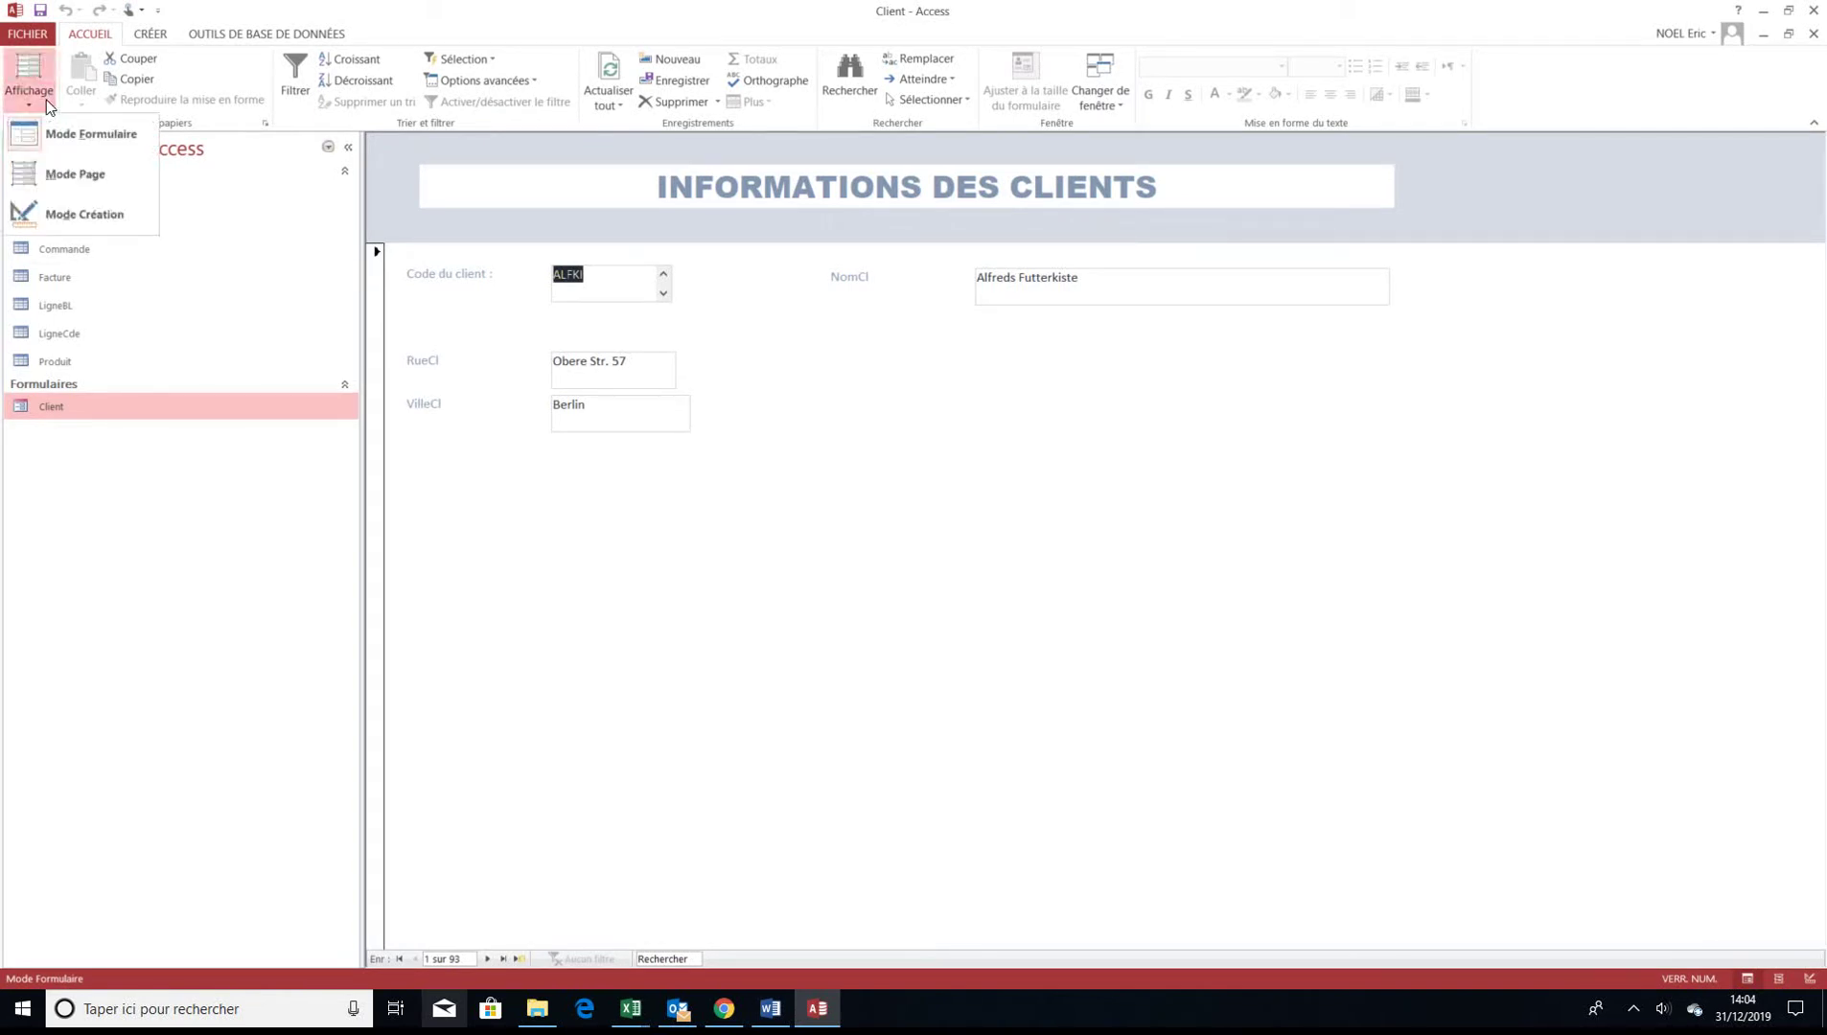
left_click(96, 218)
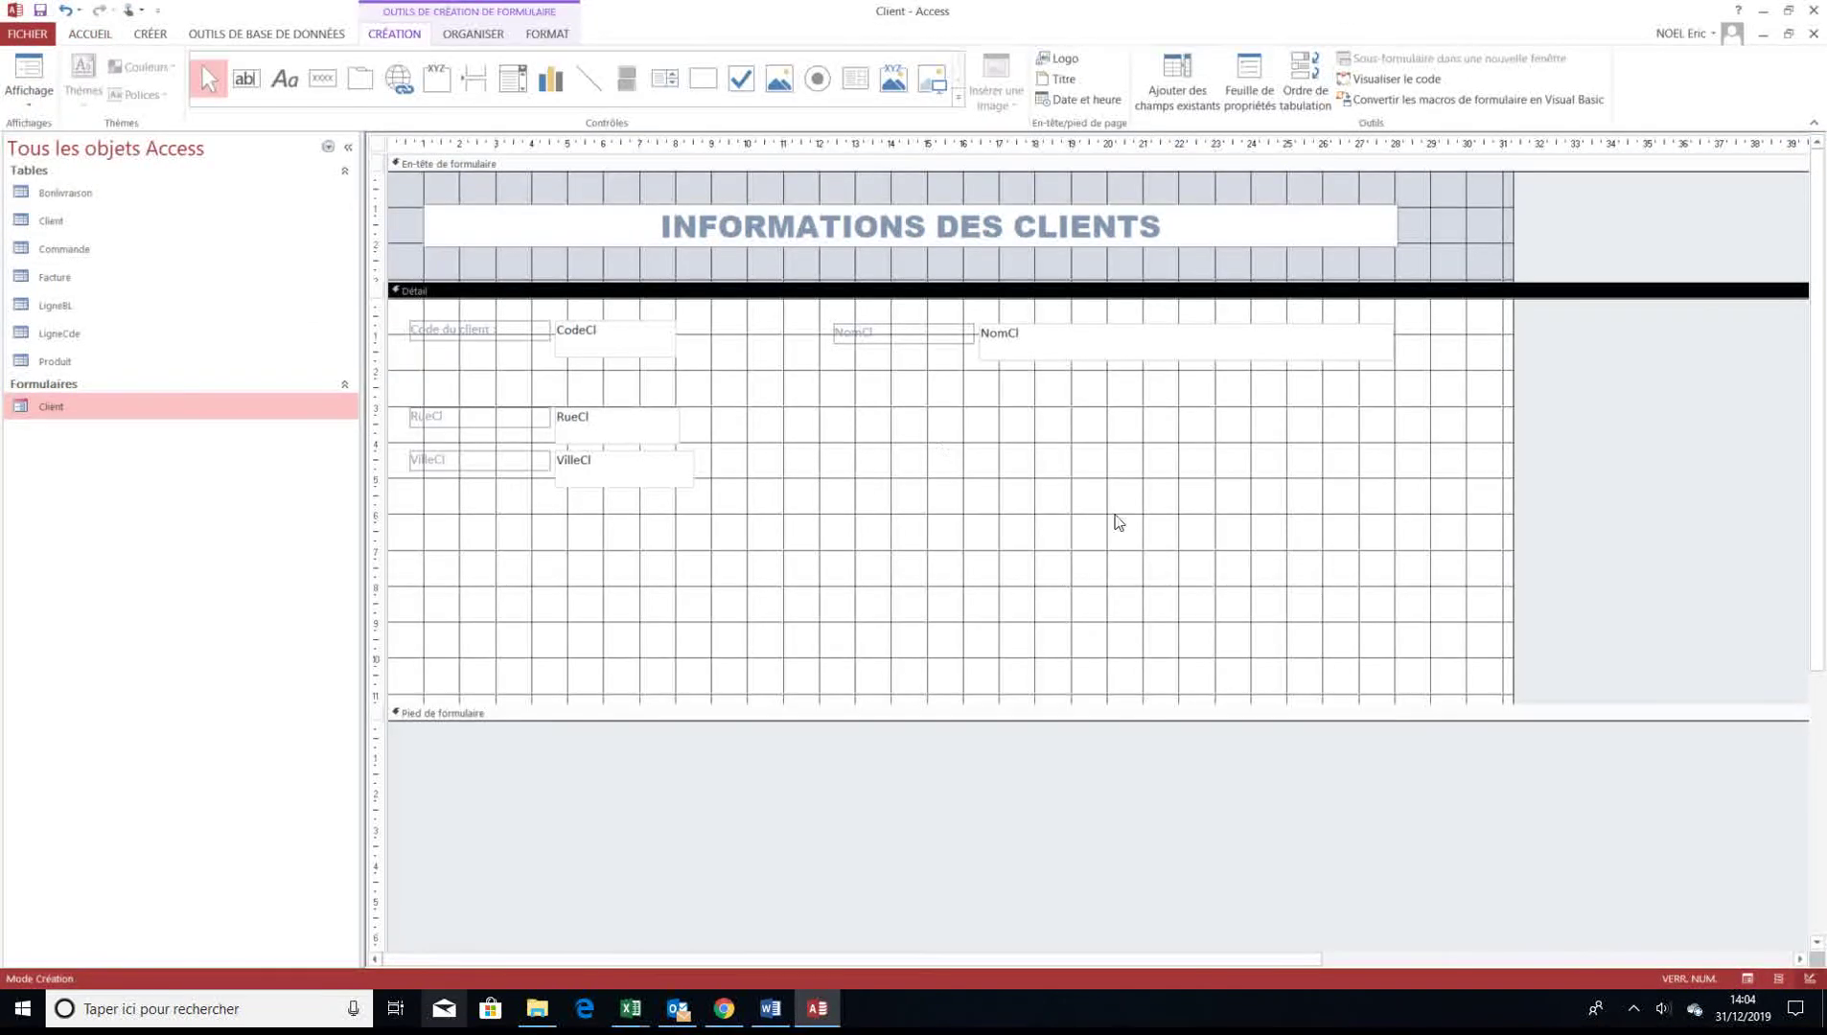
Add a command button below NomCl for Enregistrement suivant with the Atteindre Suivant image, and enlarge it to about 2.2 cm square
left_click(326, 85)
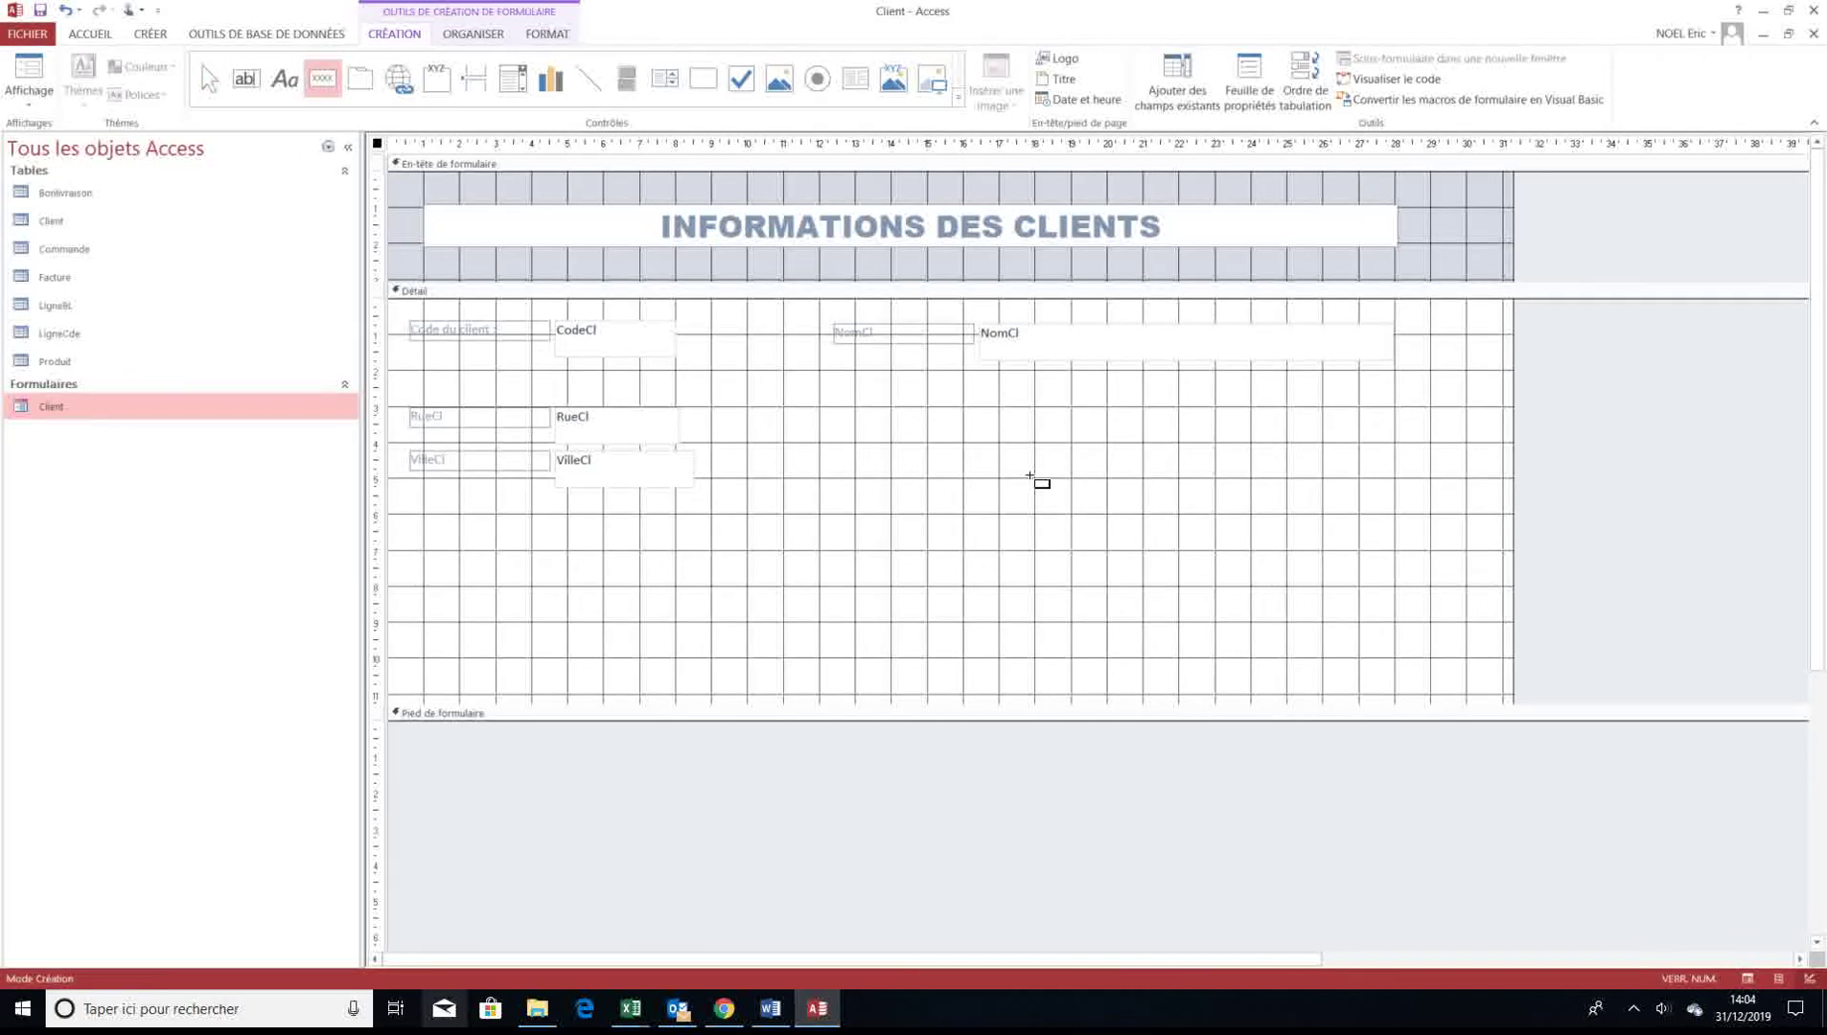
left_click_drag(1103, 417, 1263, 505)
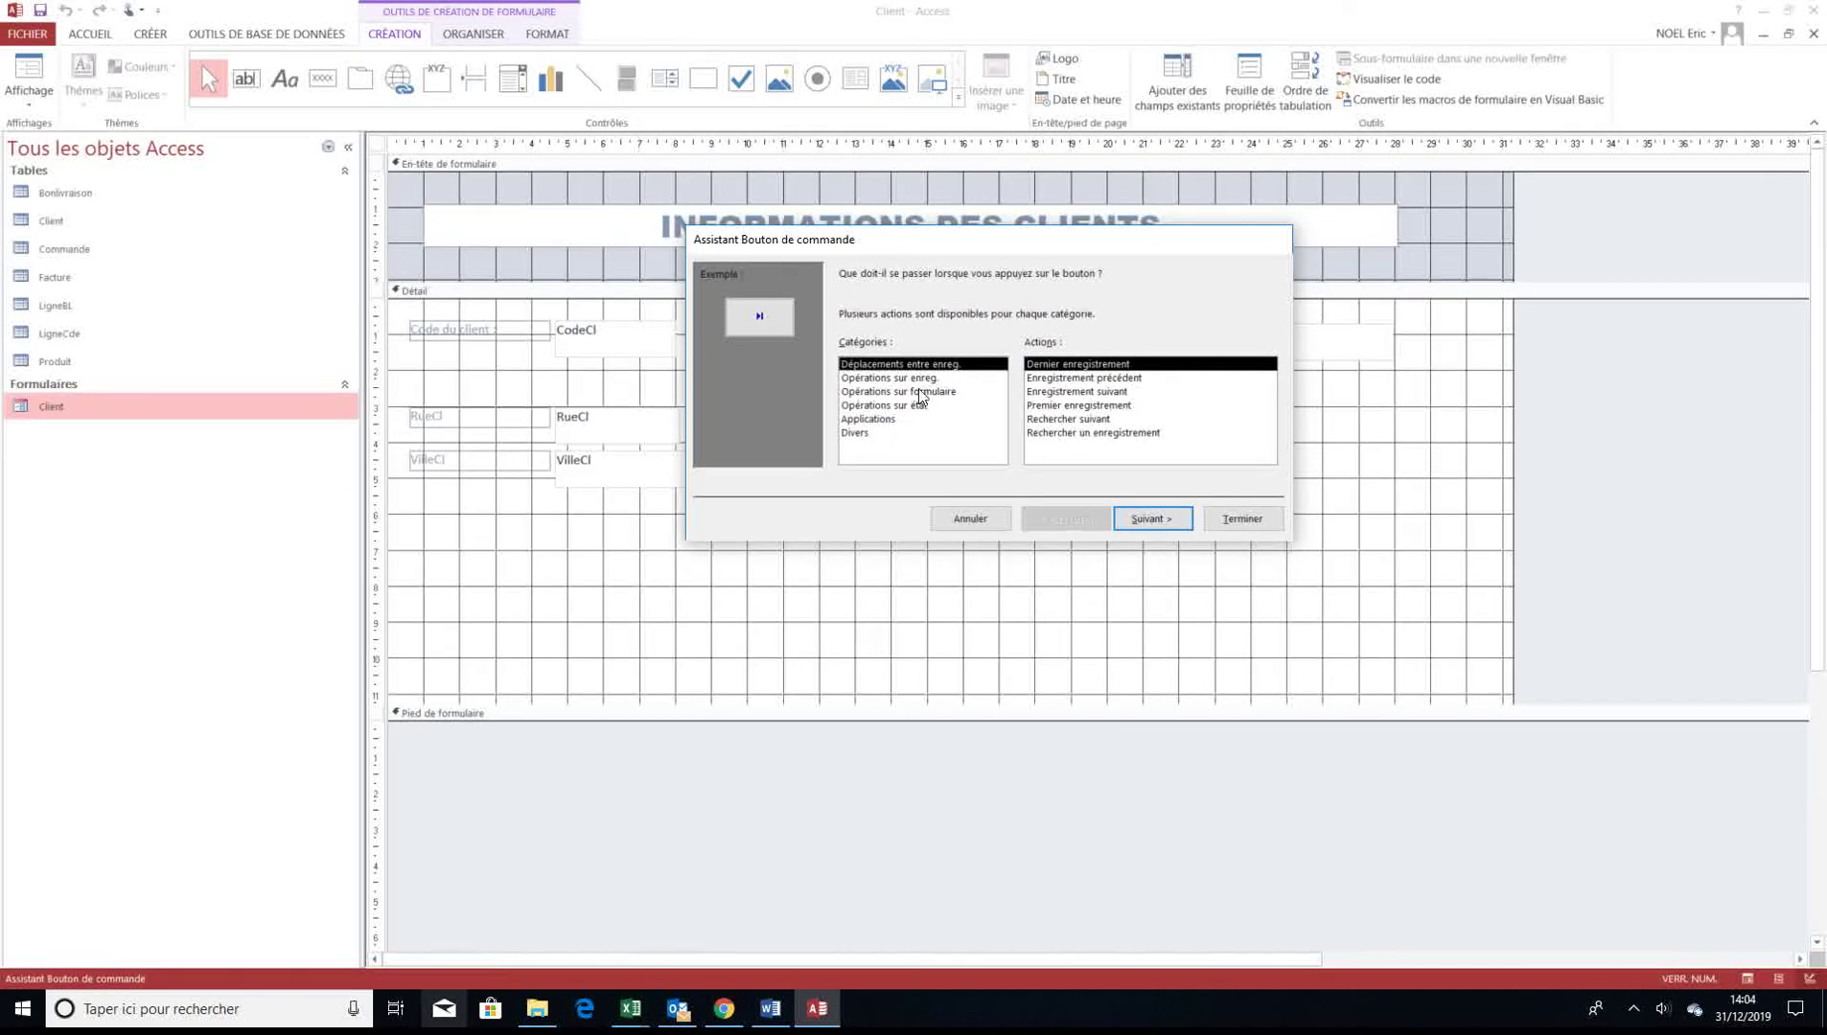
left_click(919, 391)
left_click(955, 367)
left_click(1111, 406)
key("Up")
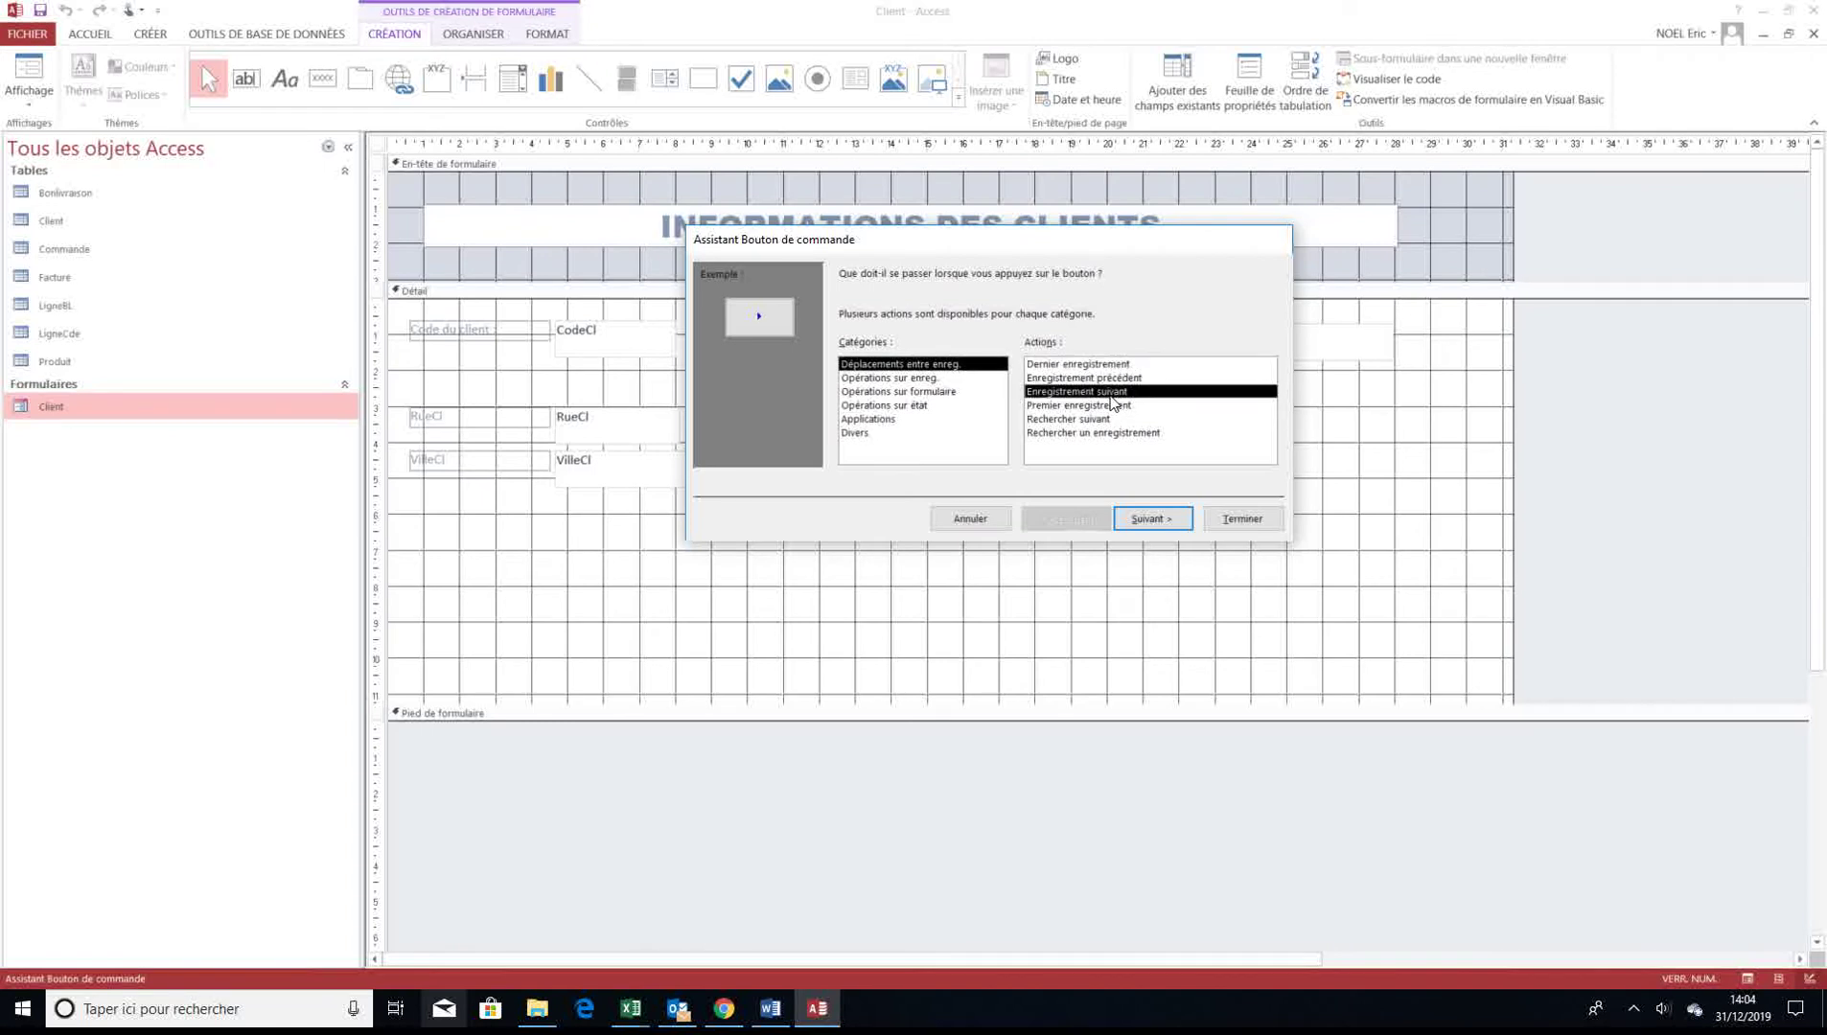
left_click(1164, 524)
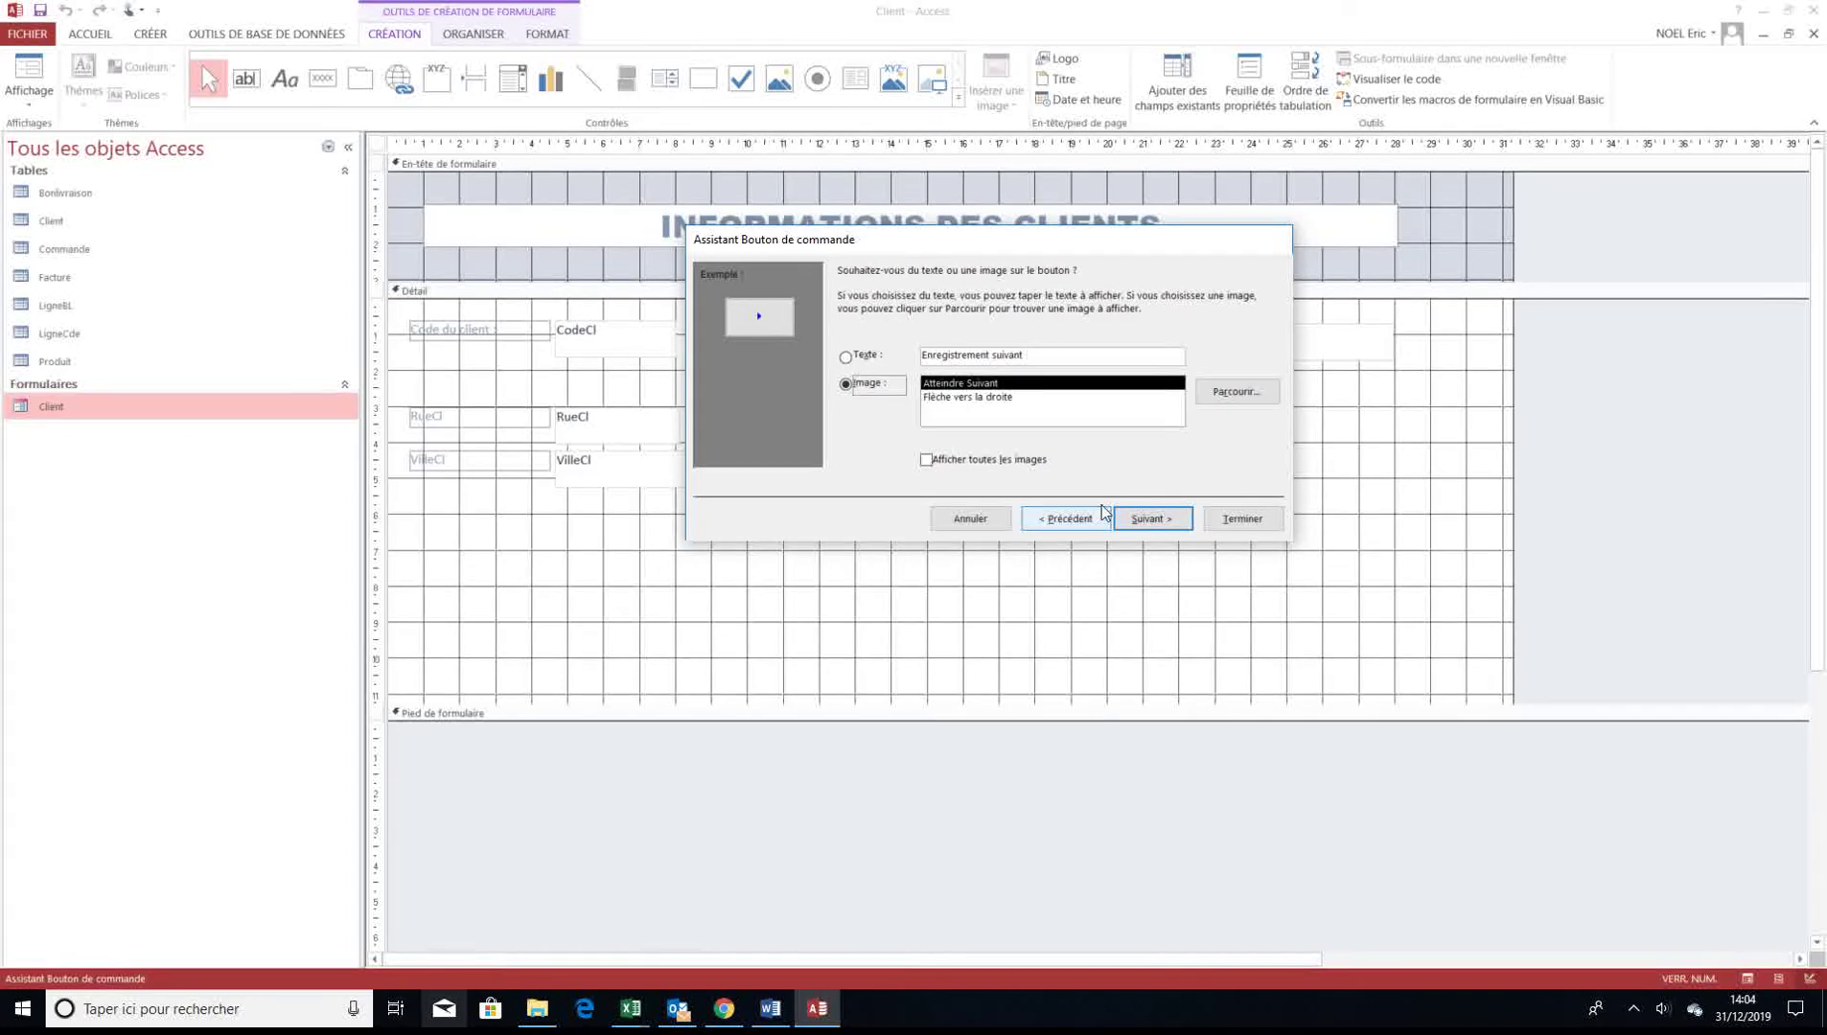
left_click(1151, 519)
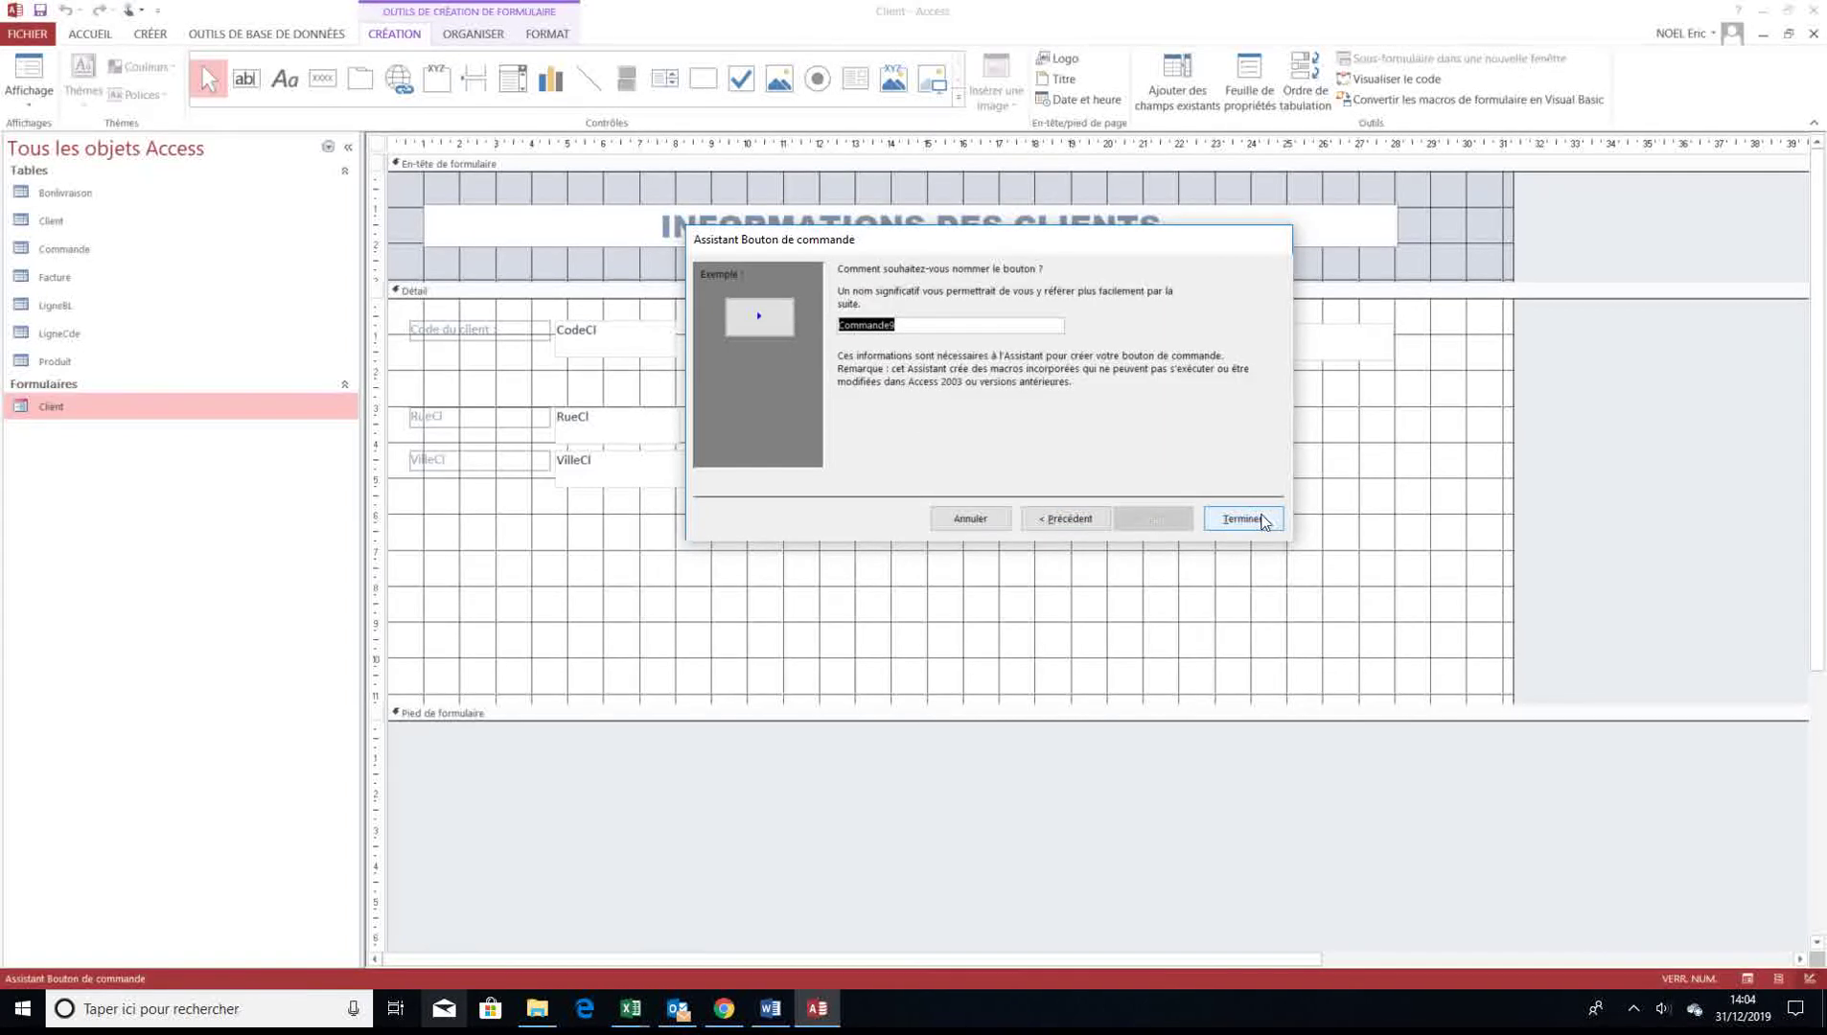
left_click(1243, 519)
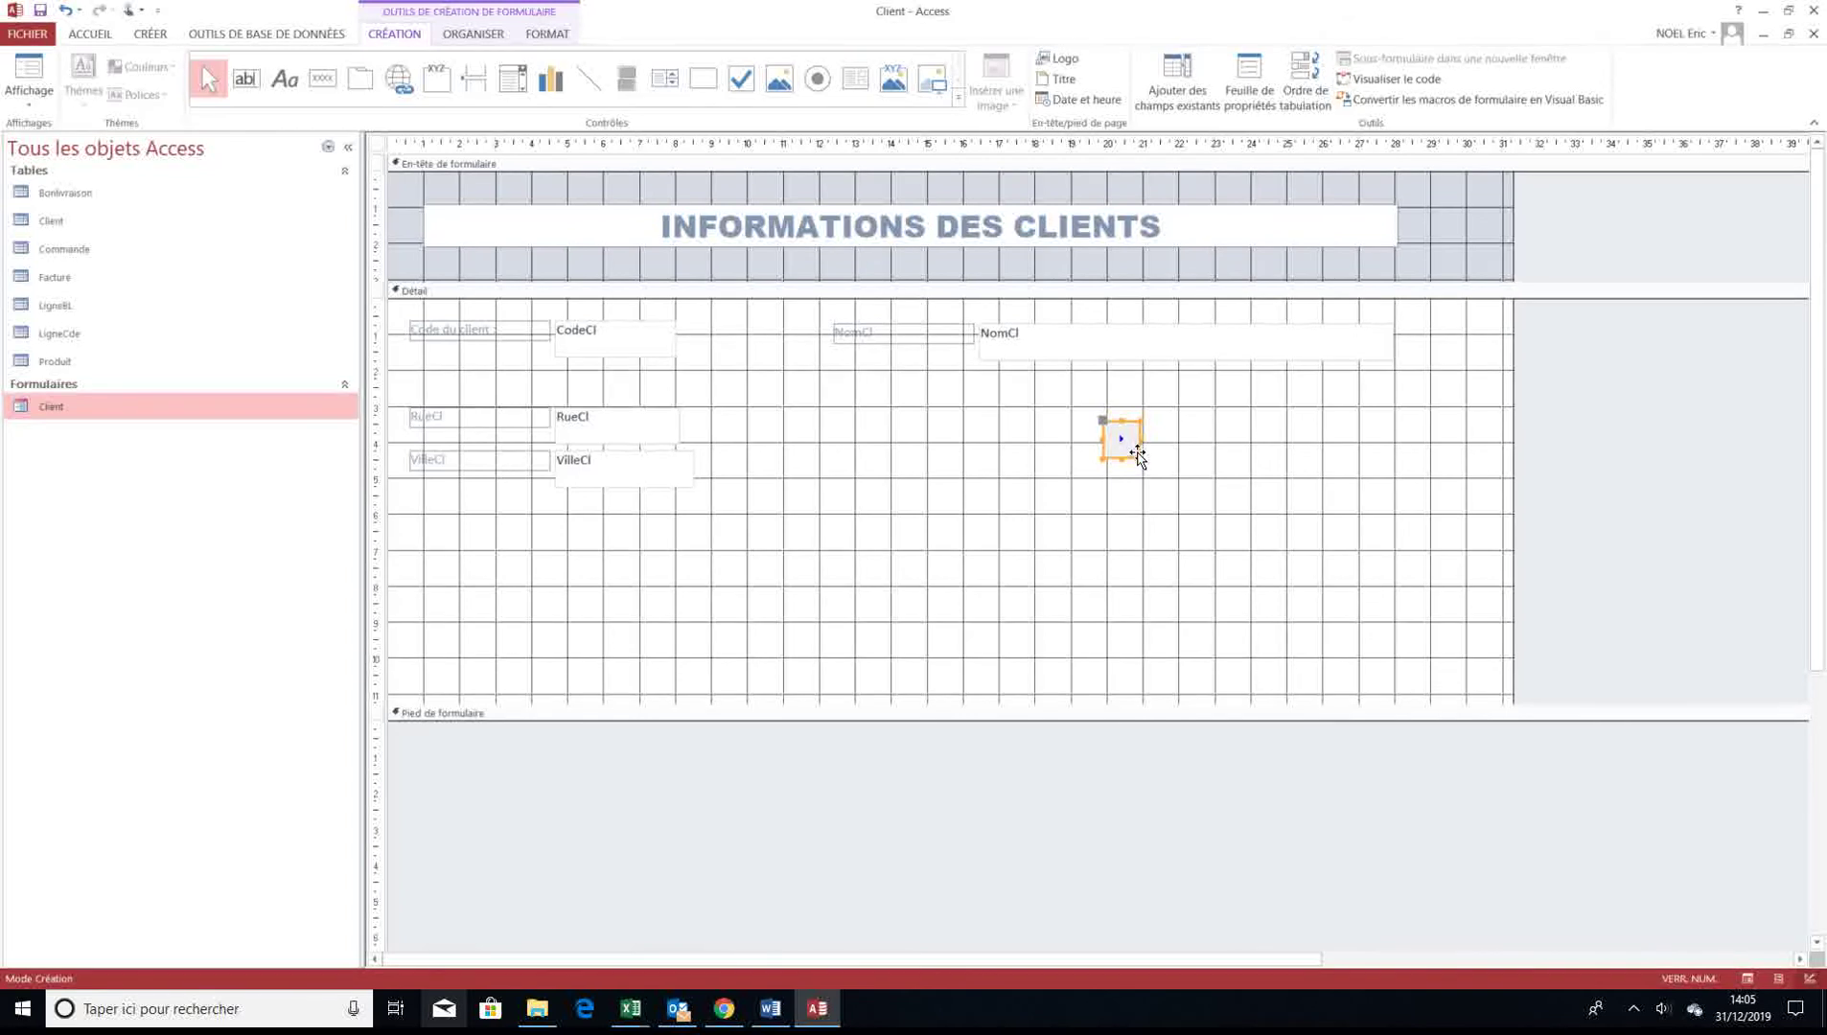
left_click_drag(1136, 455, 1185, 501)
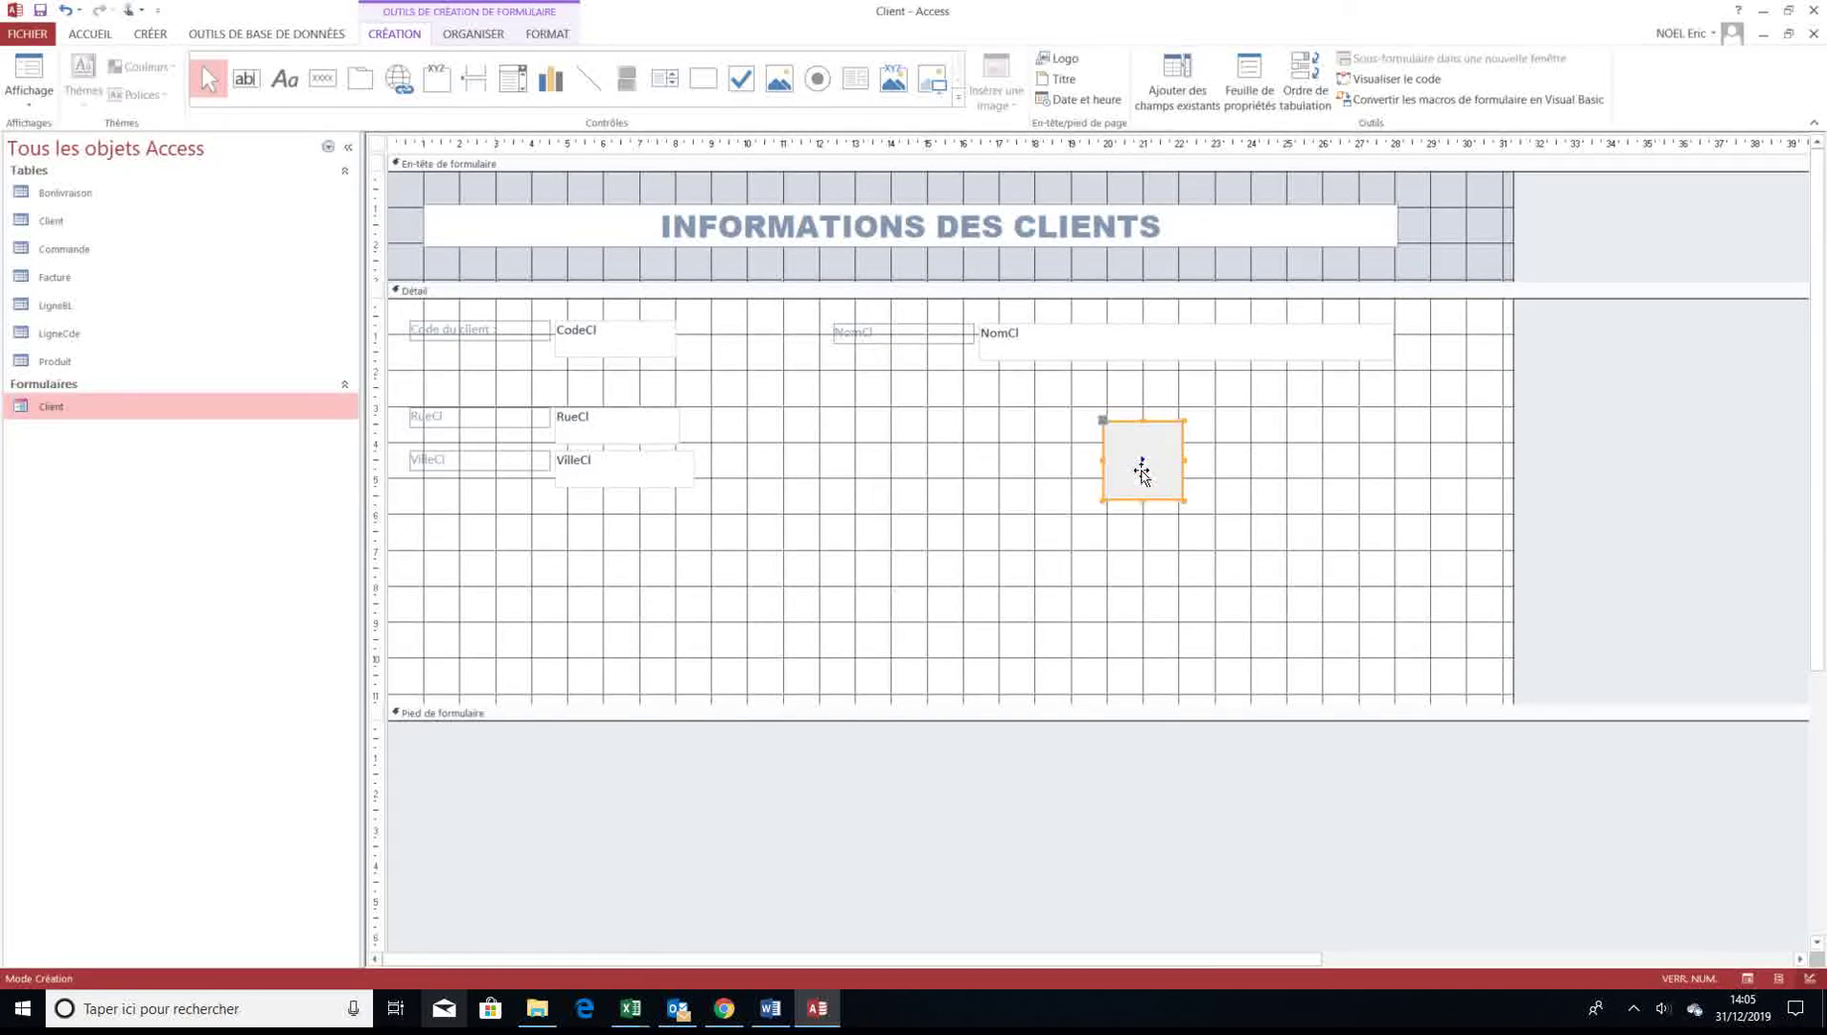
left_click(1149, 464)
Test the next-record button in form view by advancing five records, and return to design view
left_click(37, 76)
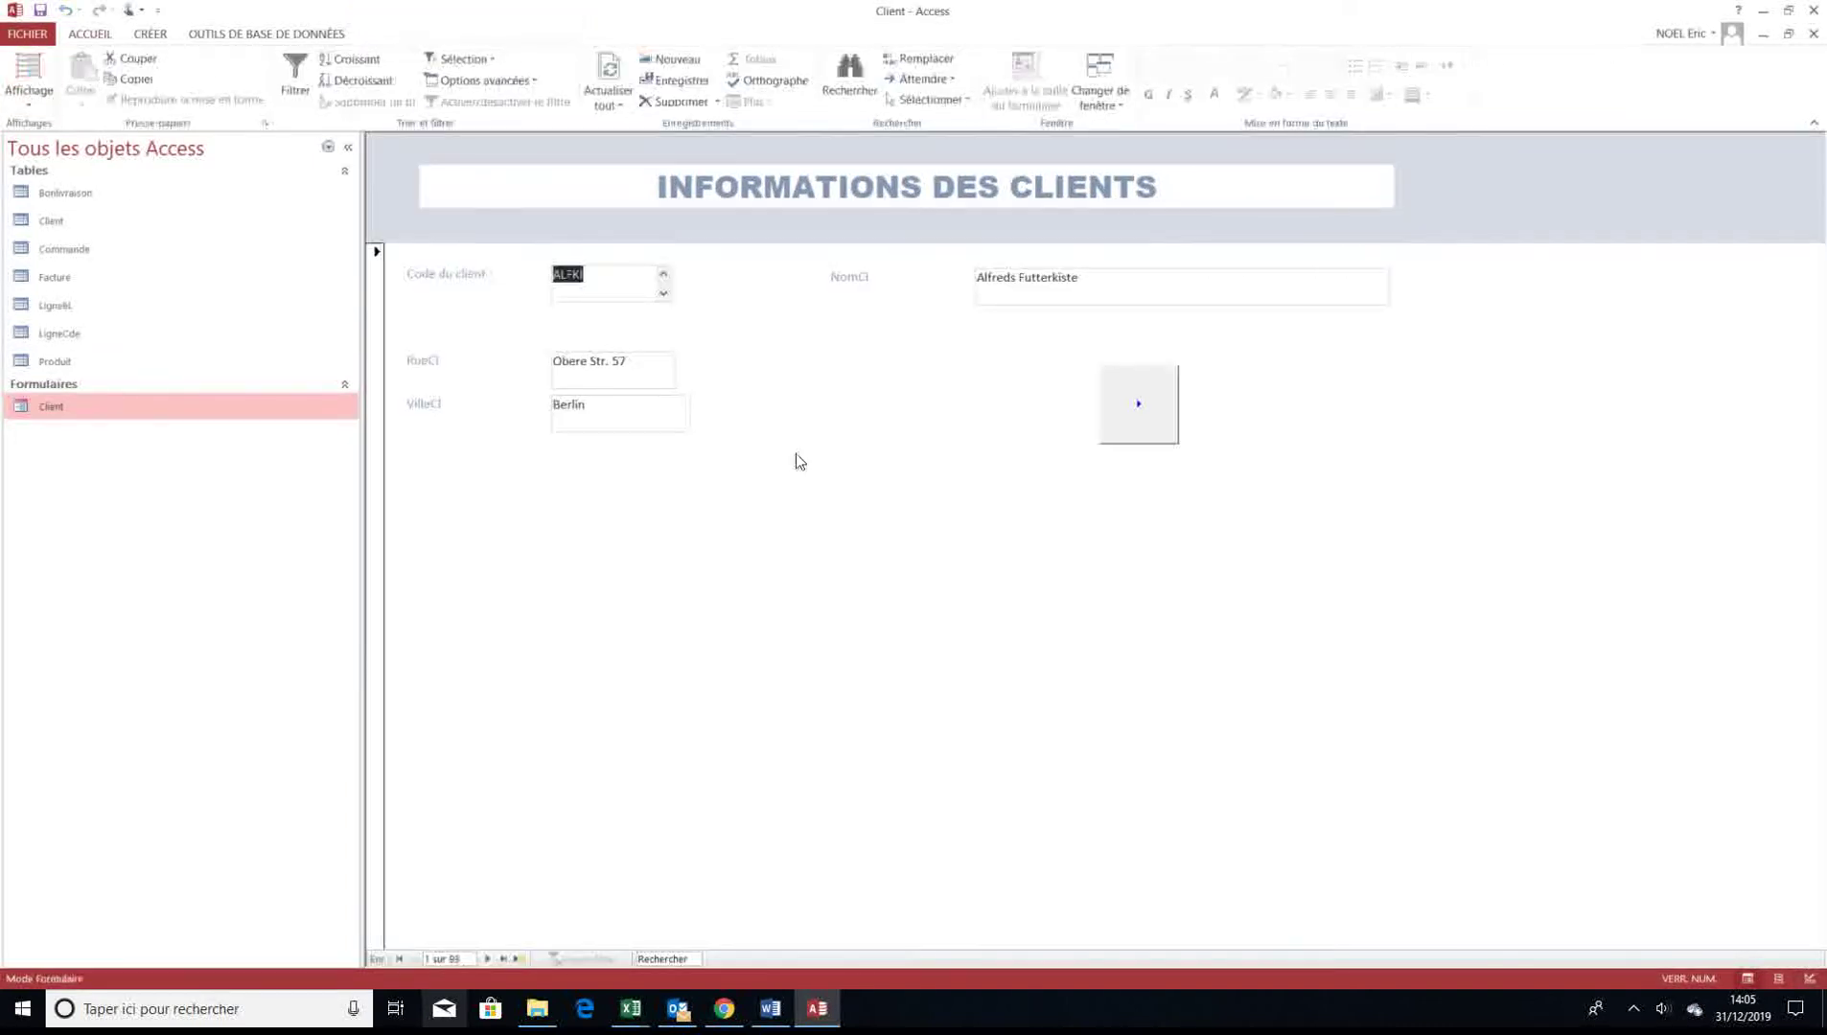
left_click(1144, 407)
left_click(1144, 406)
left_click(1144, 406)
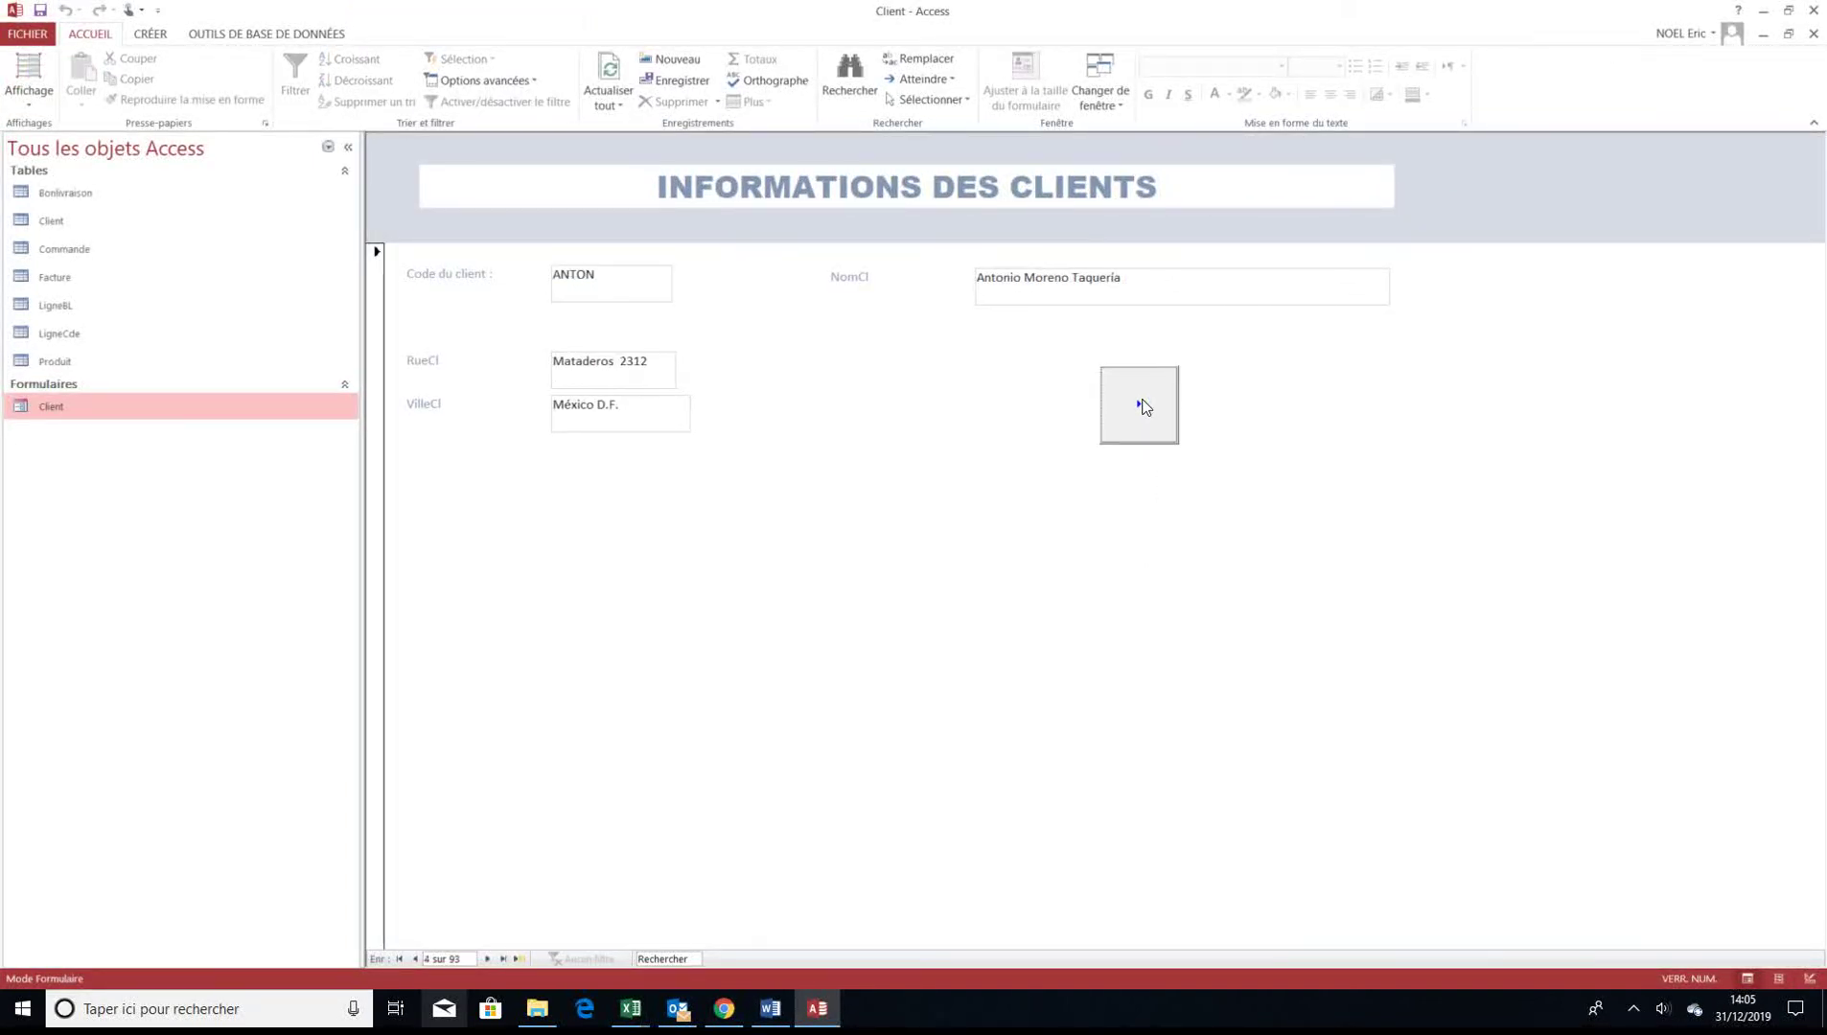
left_click(1144, 406)
left_click(1143, 407)
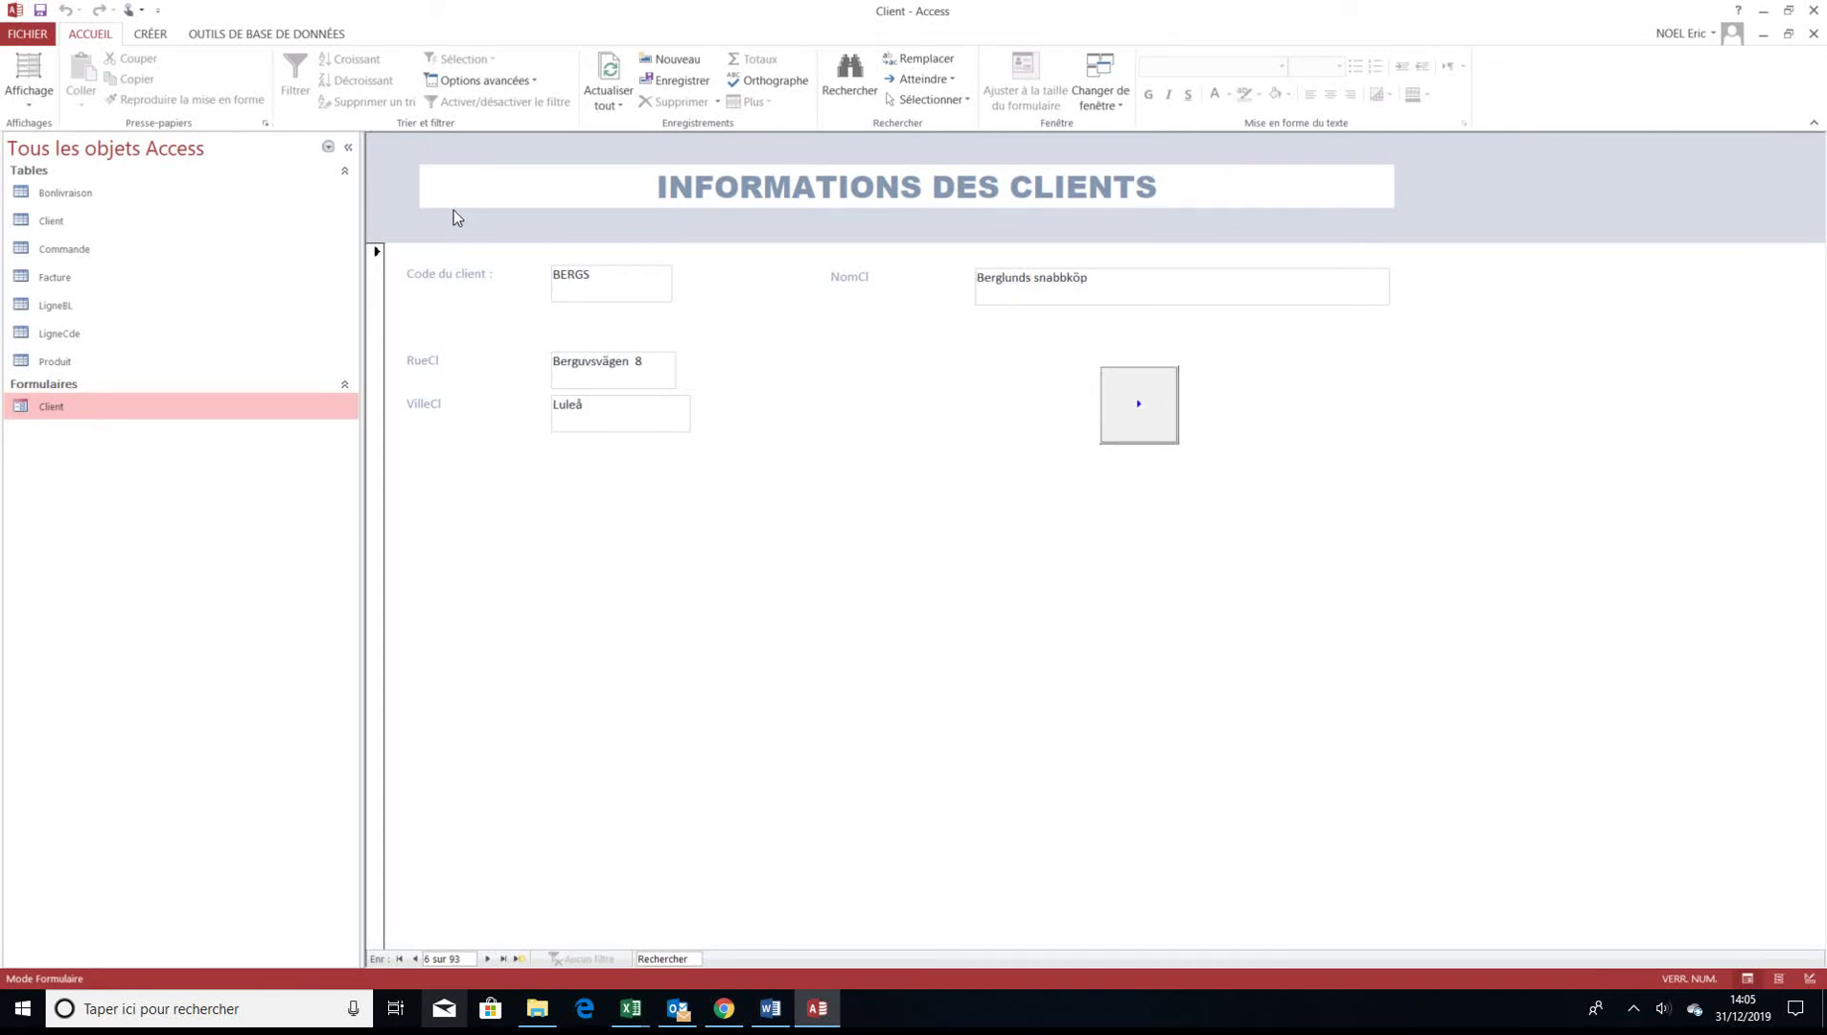
left_click(32, 110)
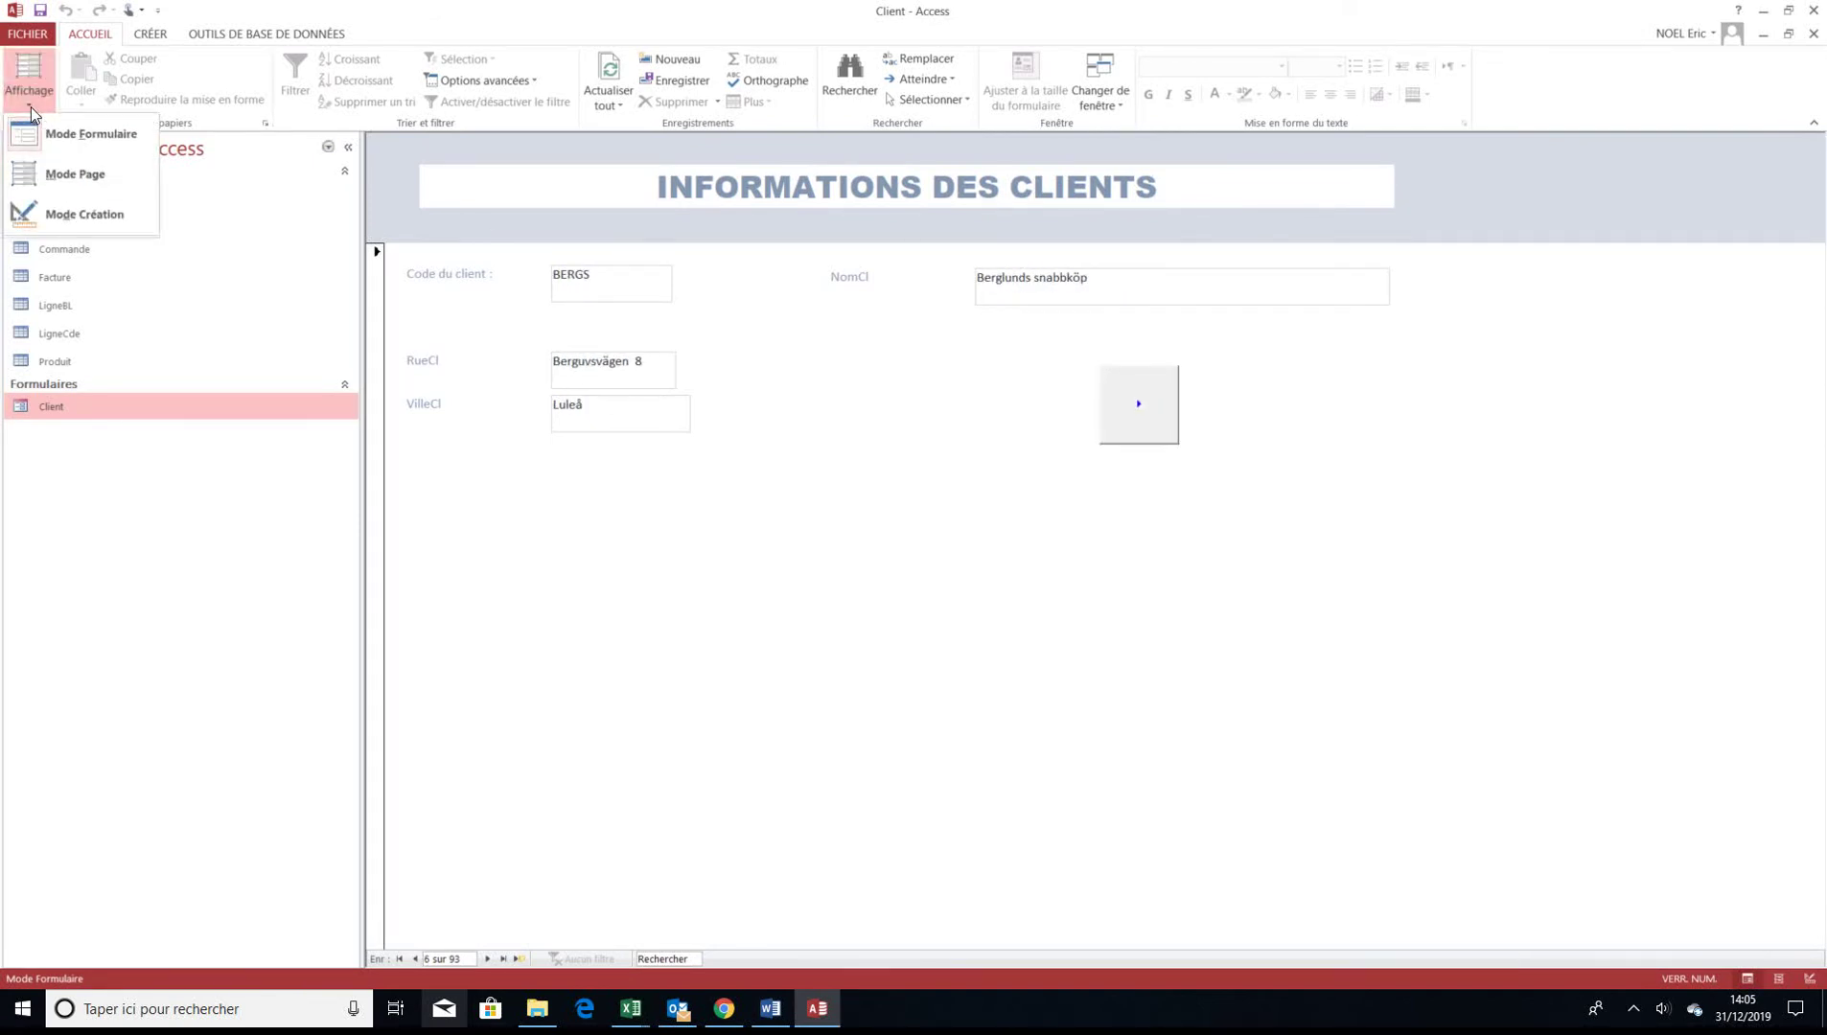
left_click(86, 210)
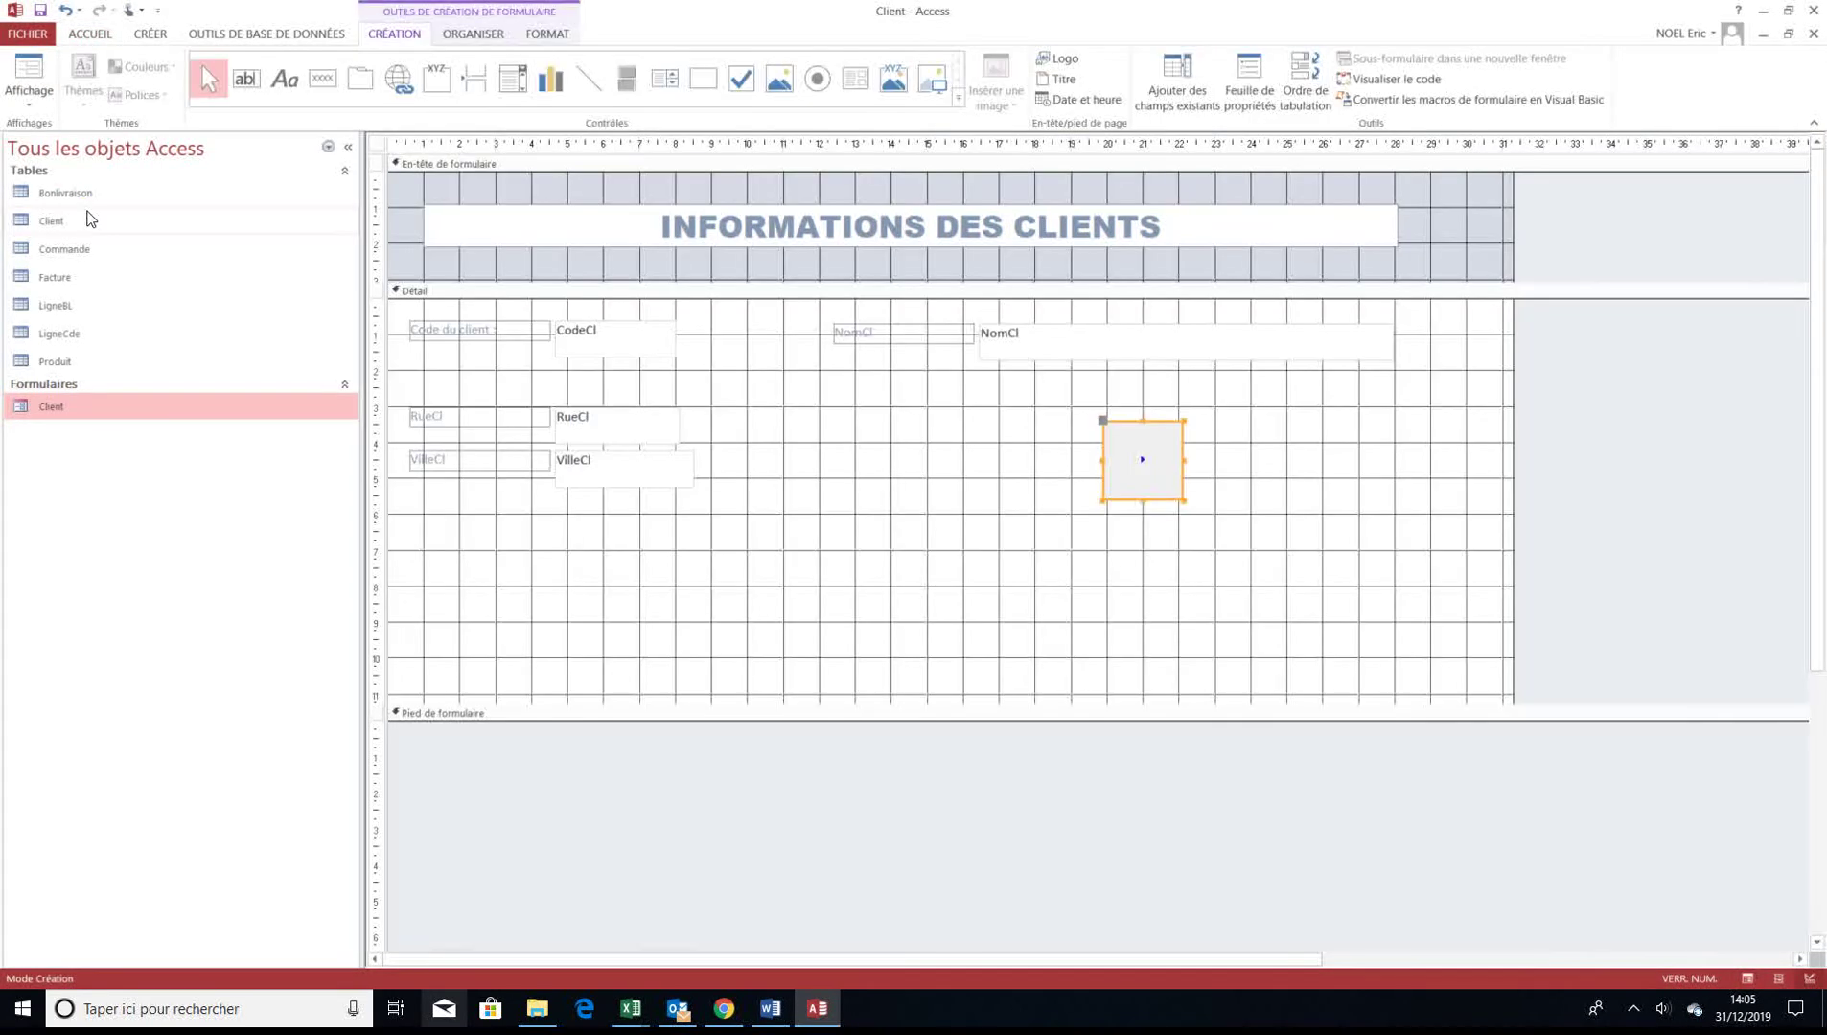
Add an Ajouter un nouvel enregistrement button with the Atteindre nouveau image below the next-record button, enlarged to about 2.3 cm square
left_click(326, 83)
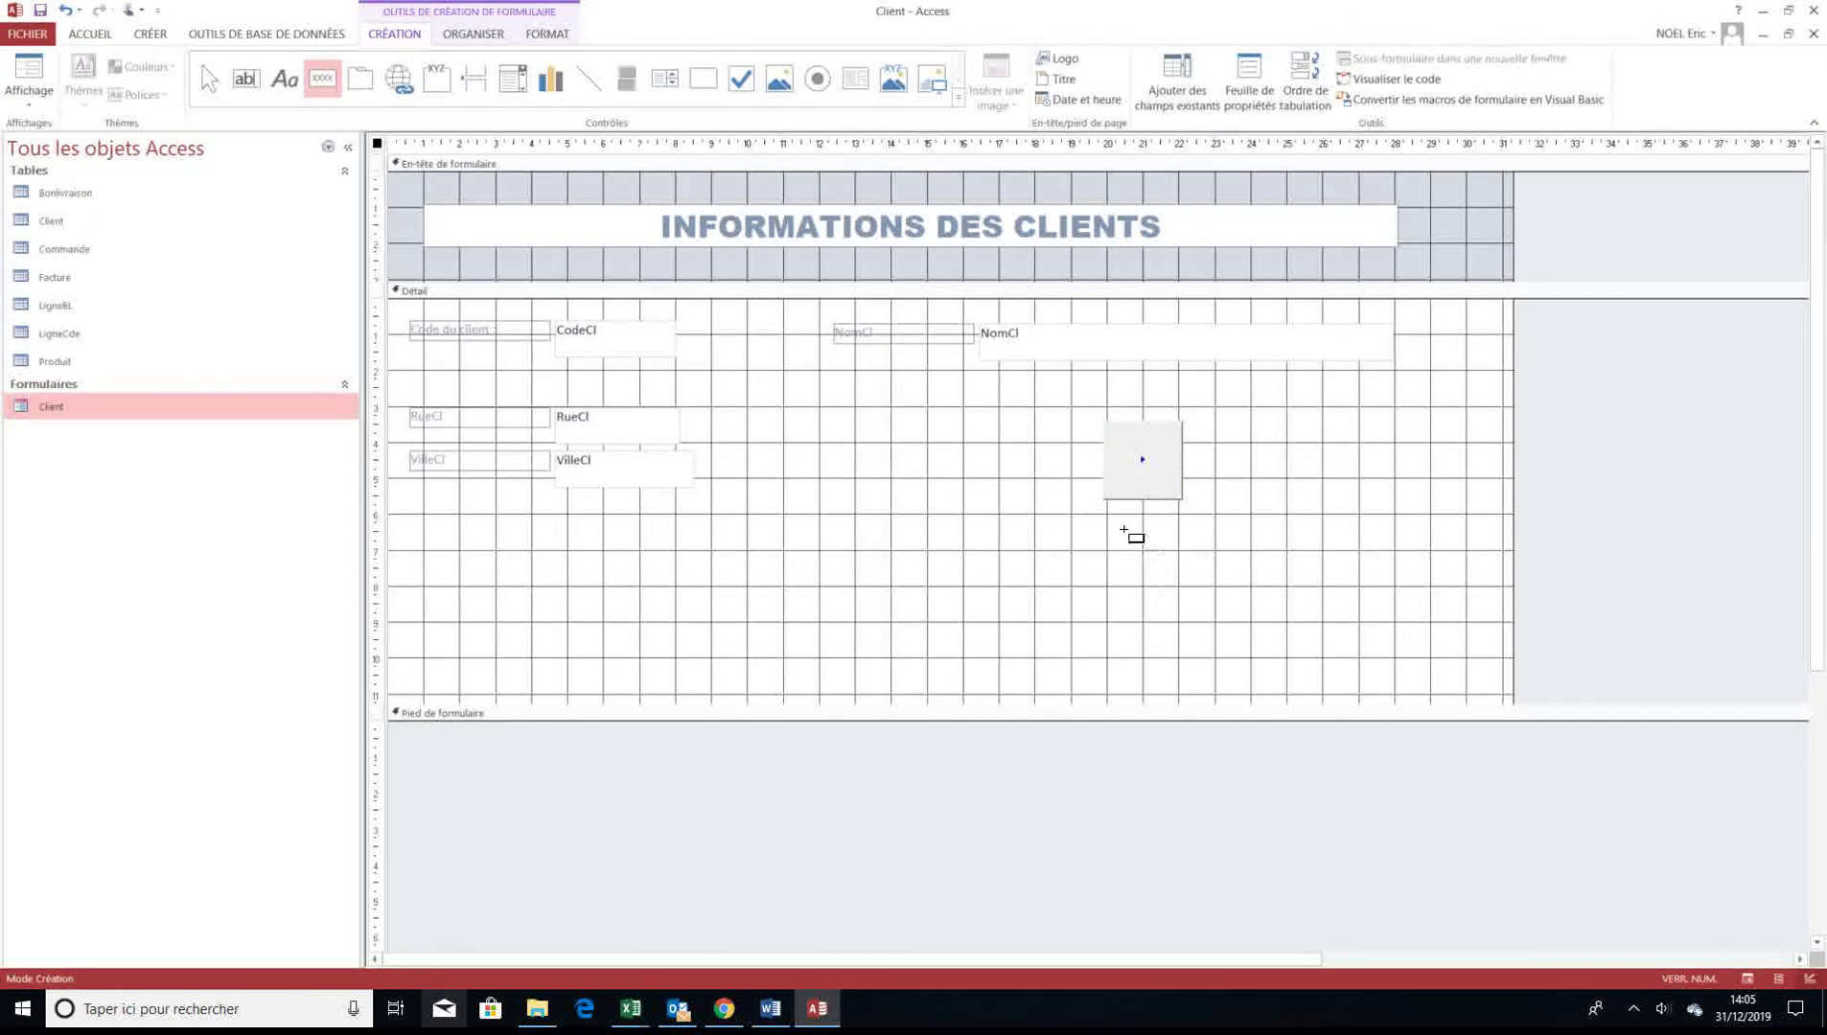
left_click_drag(1114, 518, 1195, 614)
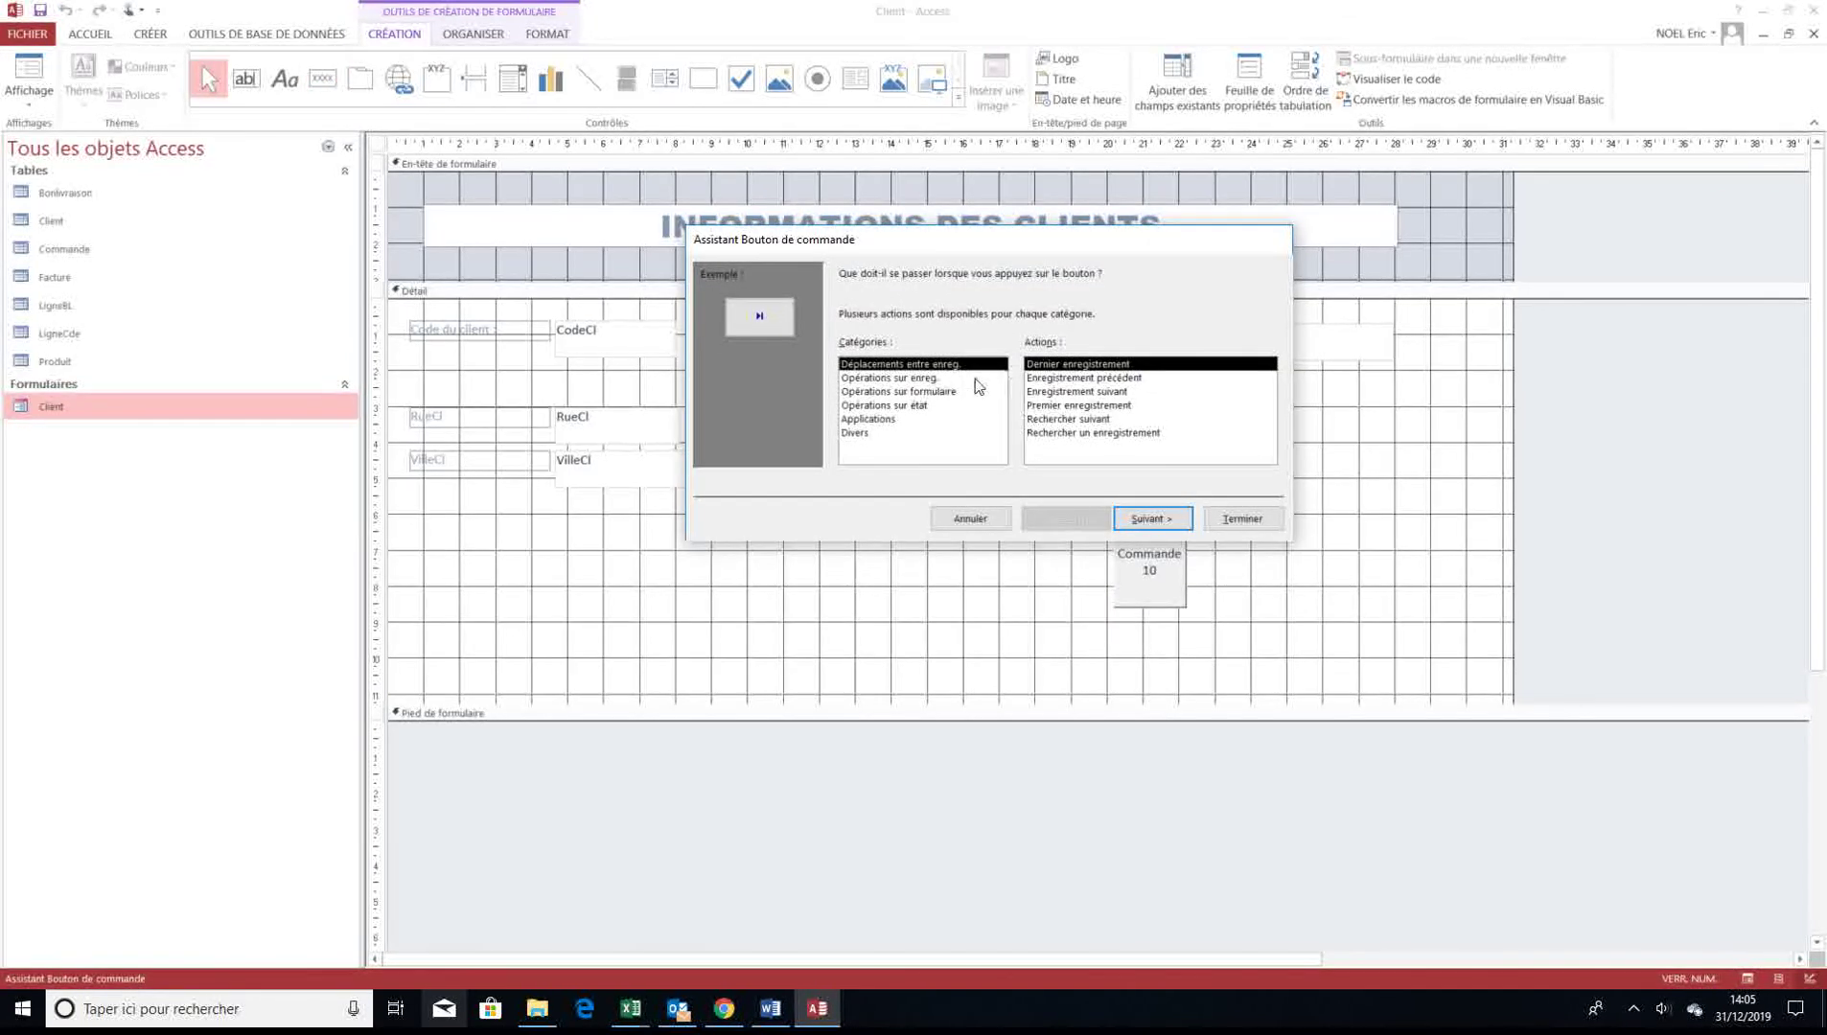
left_click(925, 383)
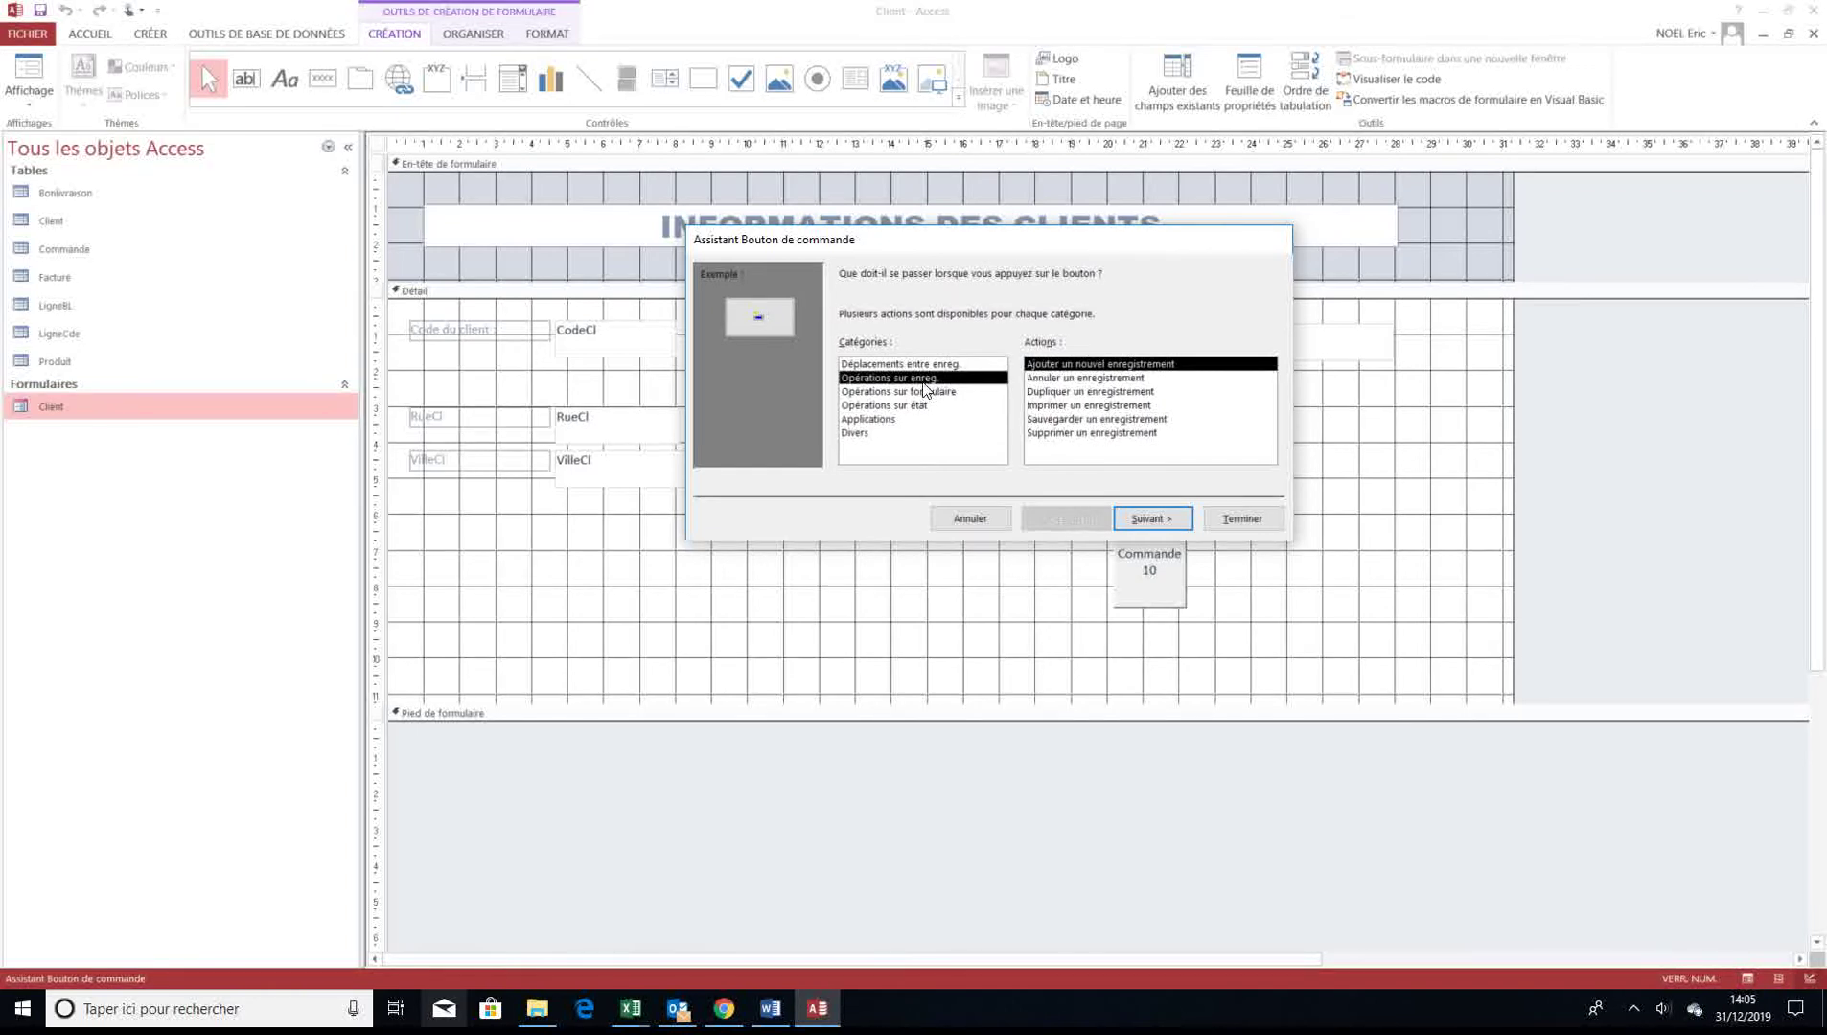
left_click(1110, 379)
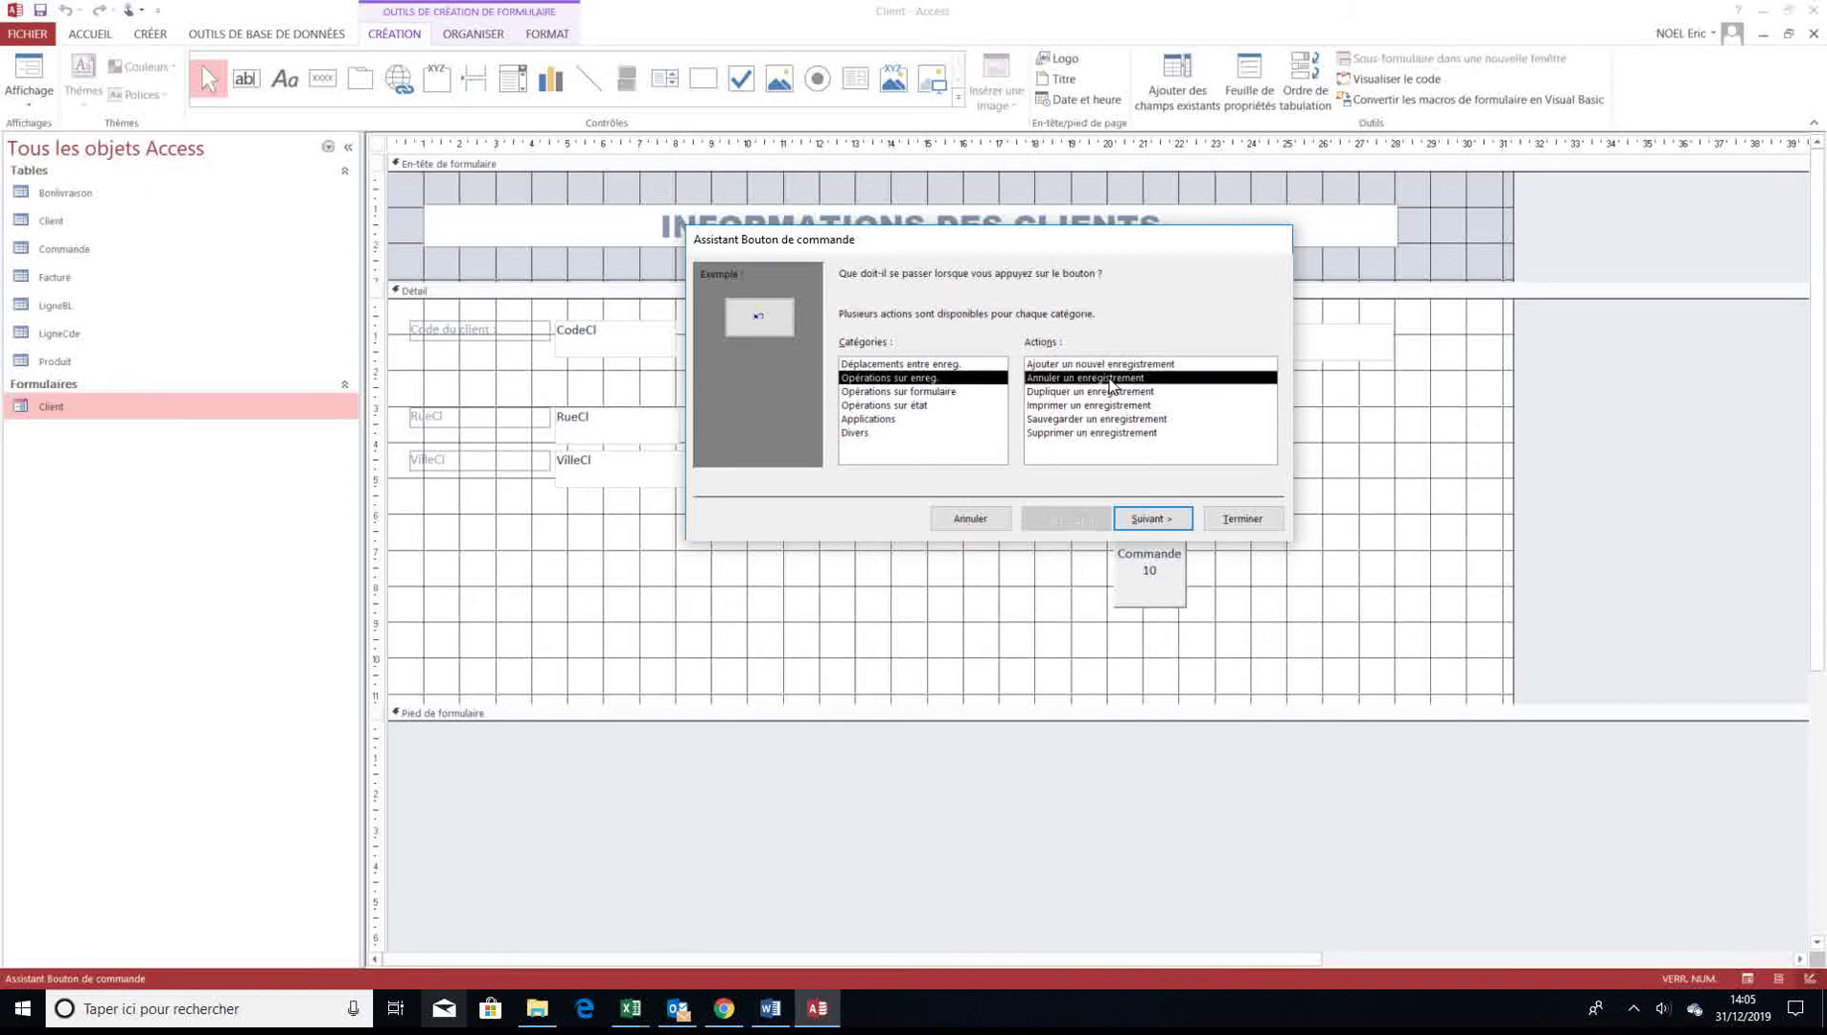
left_click(1127, 365)
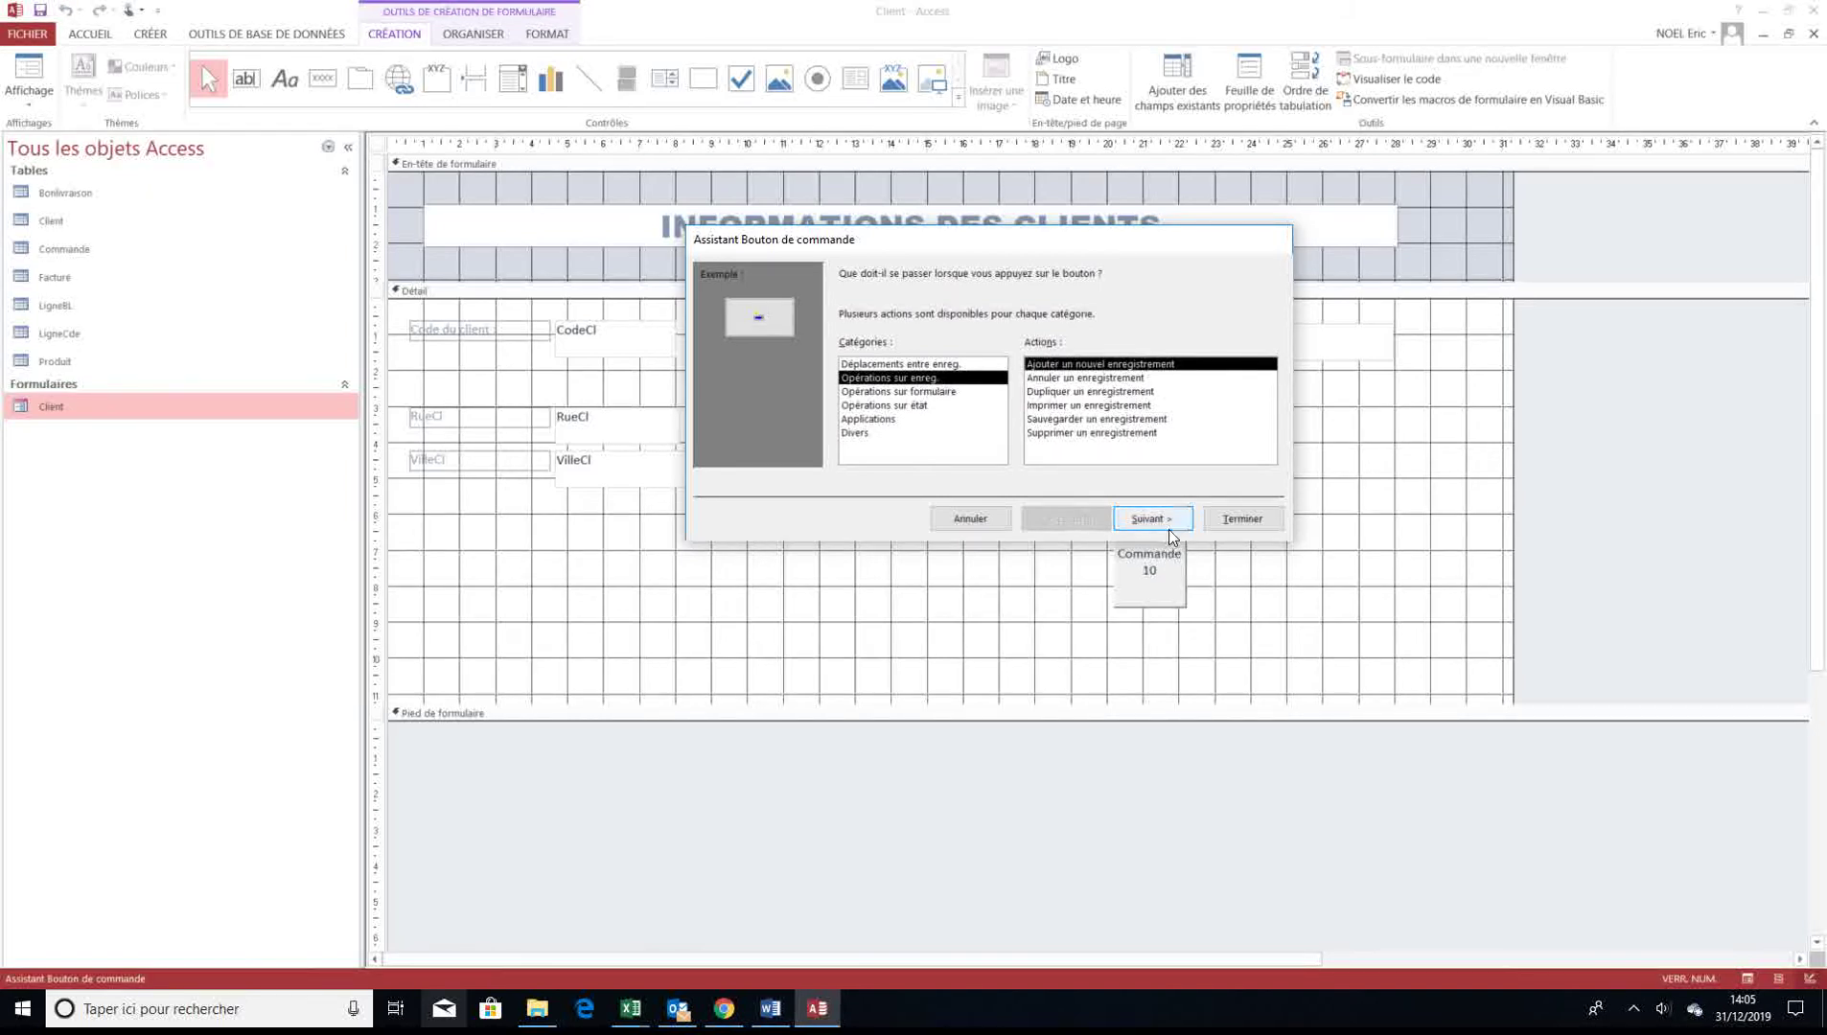
left_click(1174, 519)
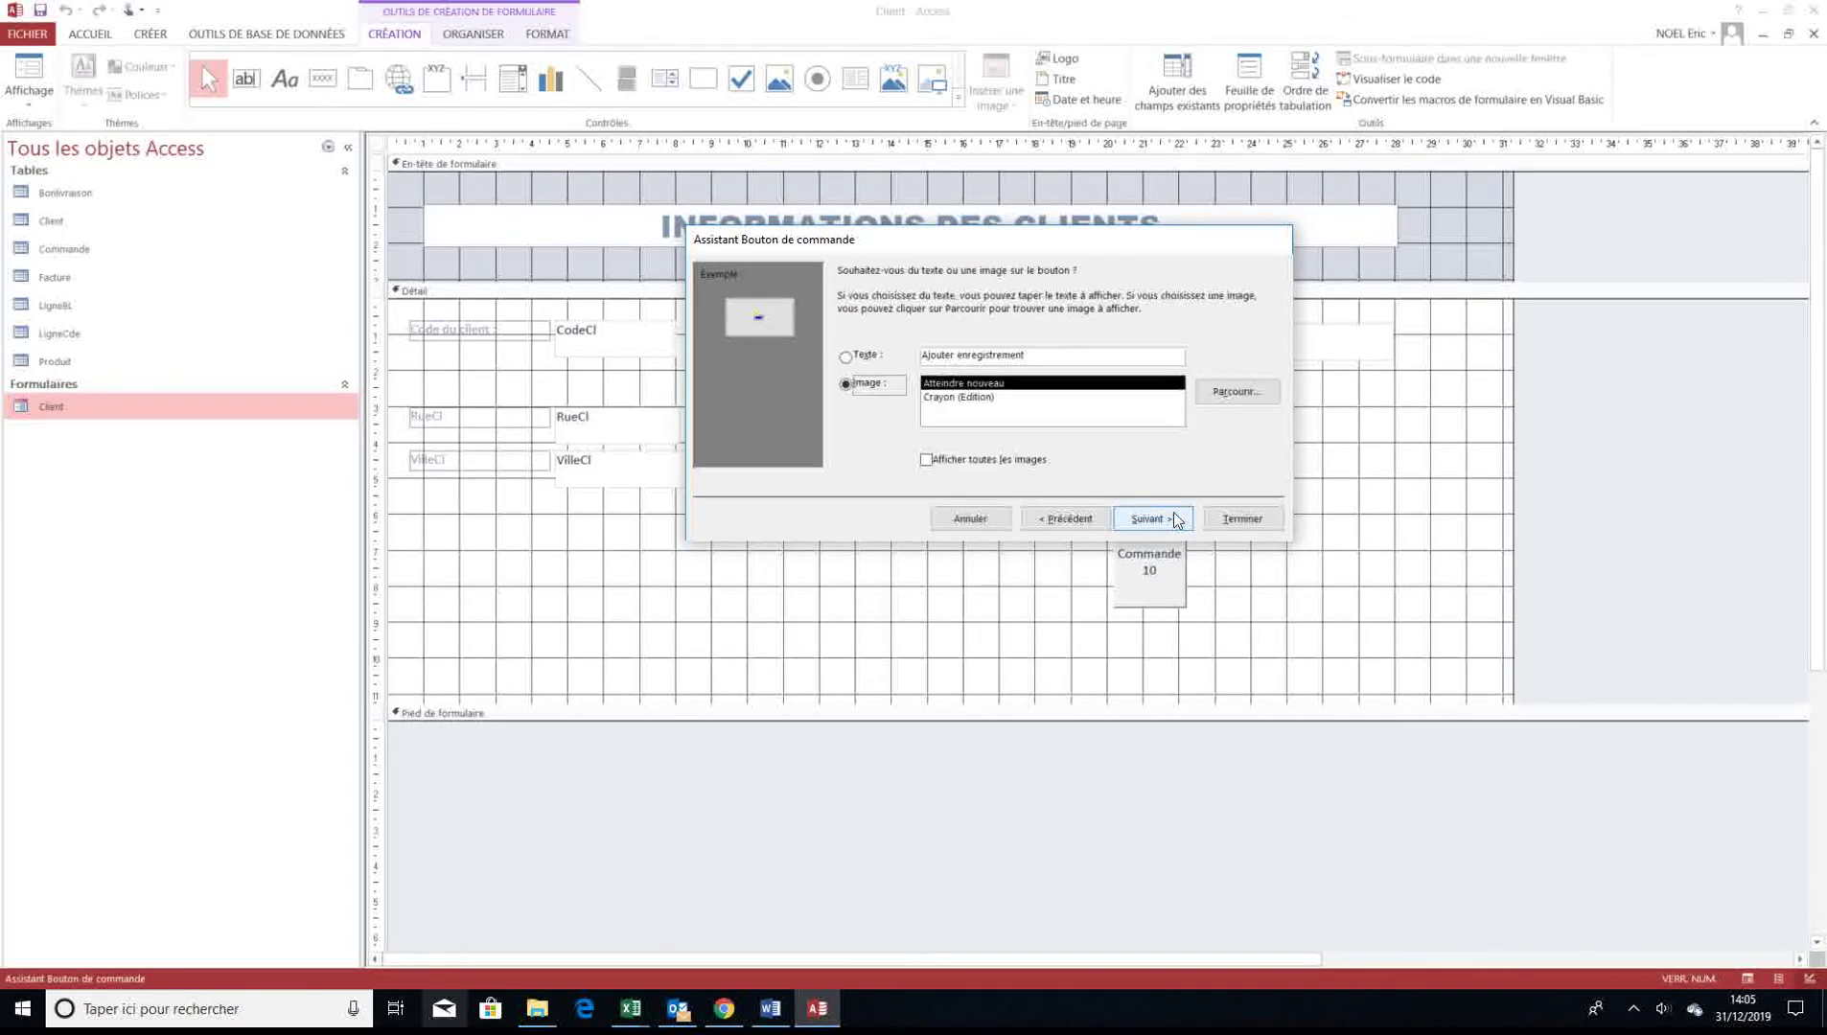
left_click(1173, 518)
left_click(1243, 518)
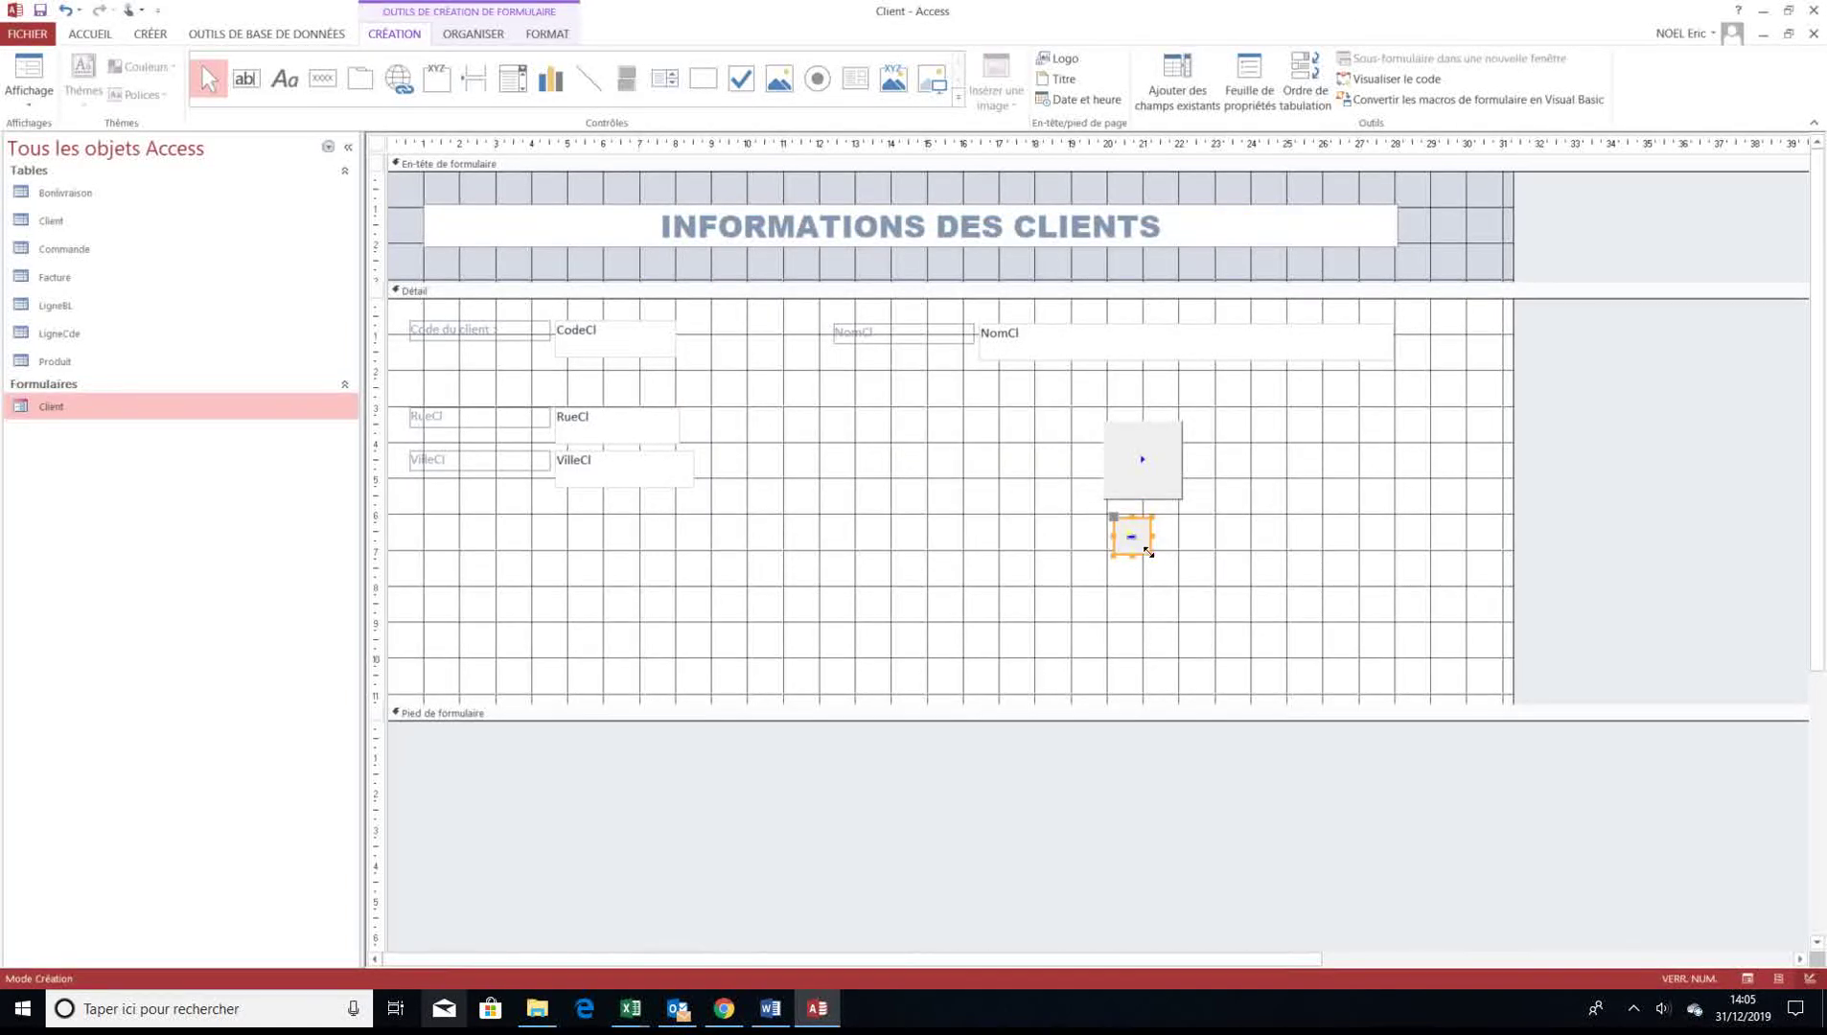
left_click_drag(1148, 552, 1196, 601)
left_click(1282, 566)
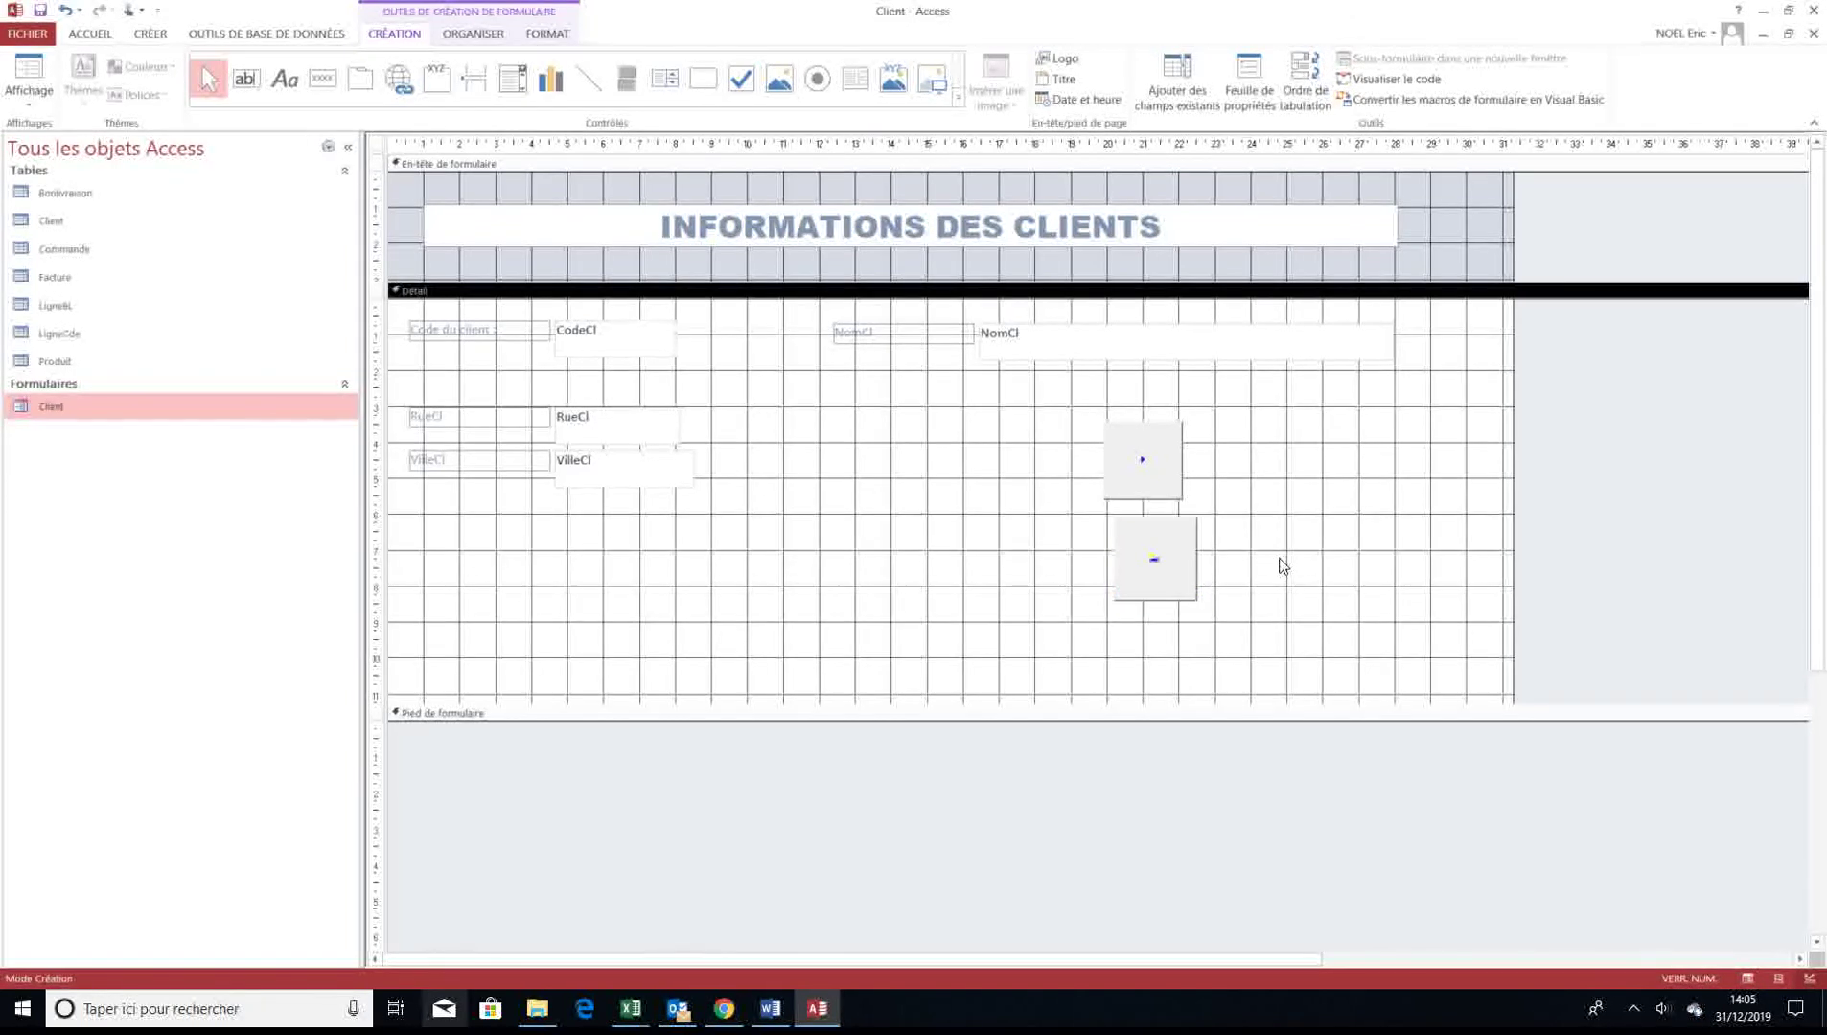
In form view, start a new record with the add-record button and enter the client's code, name and the city WISSOUS
left_click(30, 77)
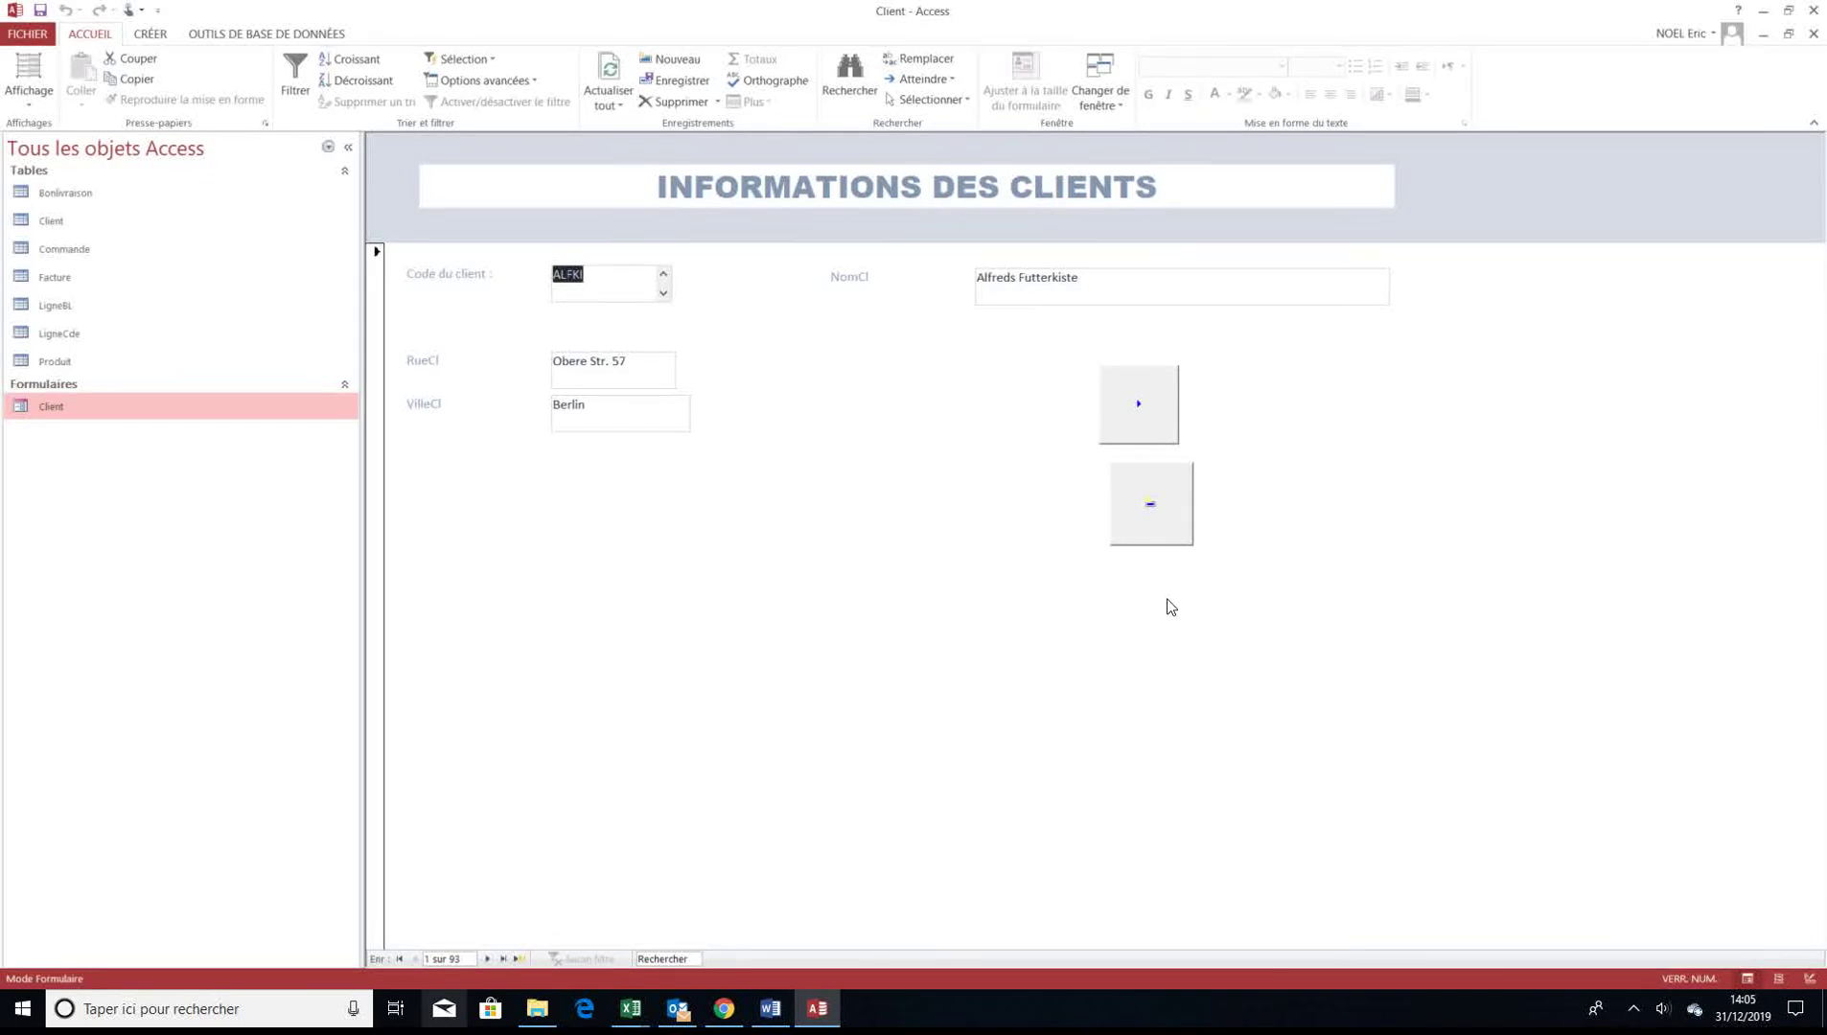
left_click(1153, 508)
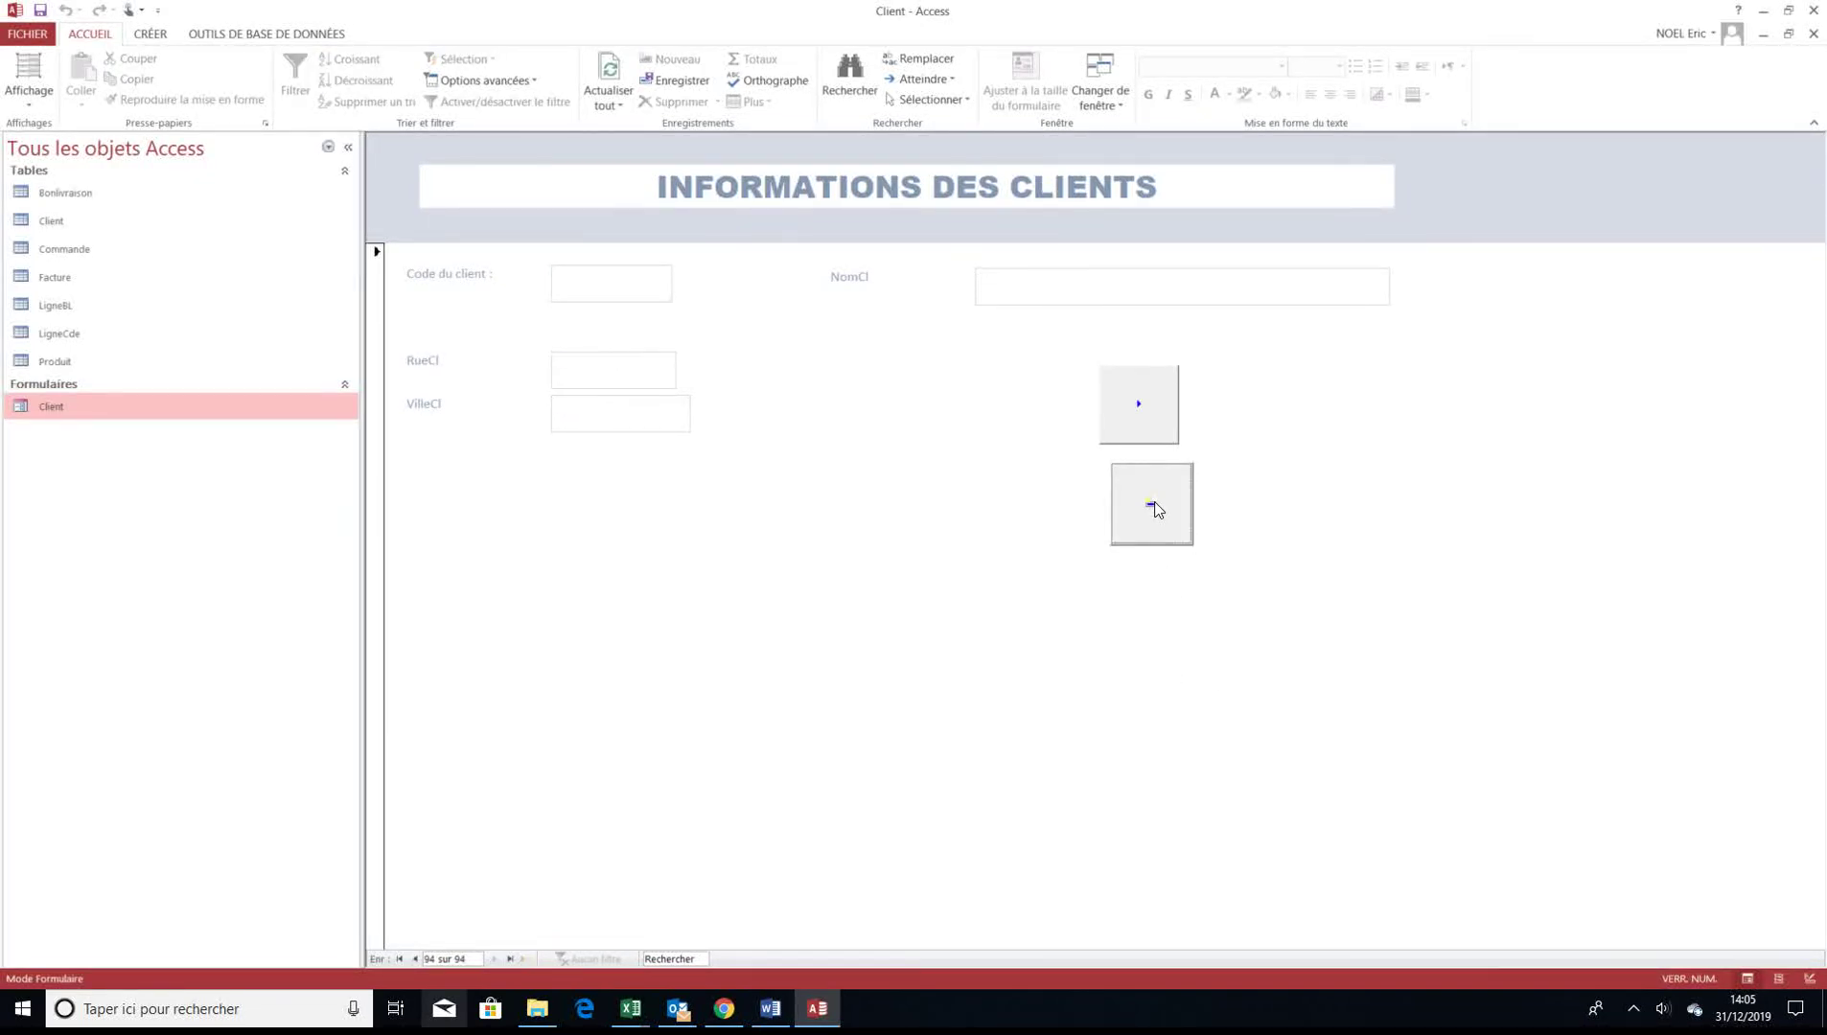
left_click(583, 273)
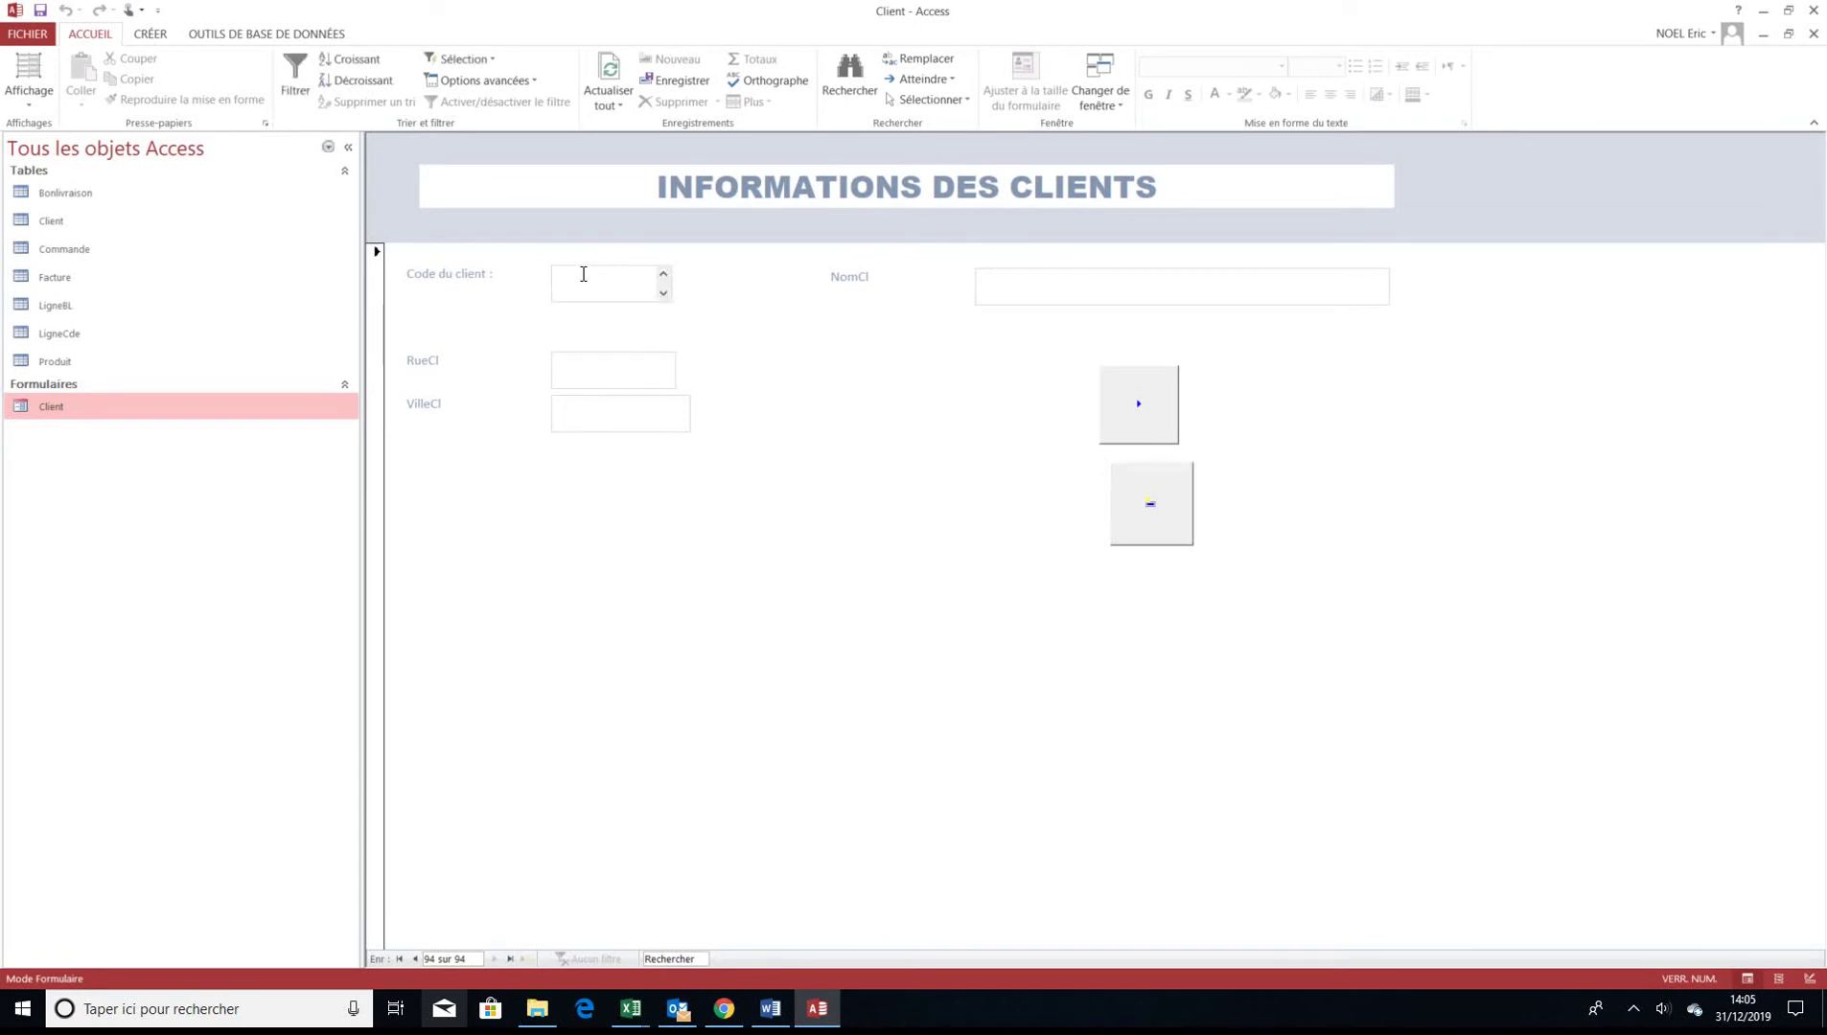
key("Caps_Lock")
type("SAM")
left_click(993, 287)
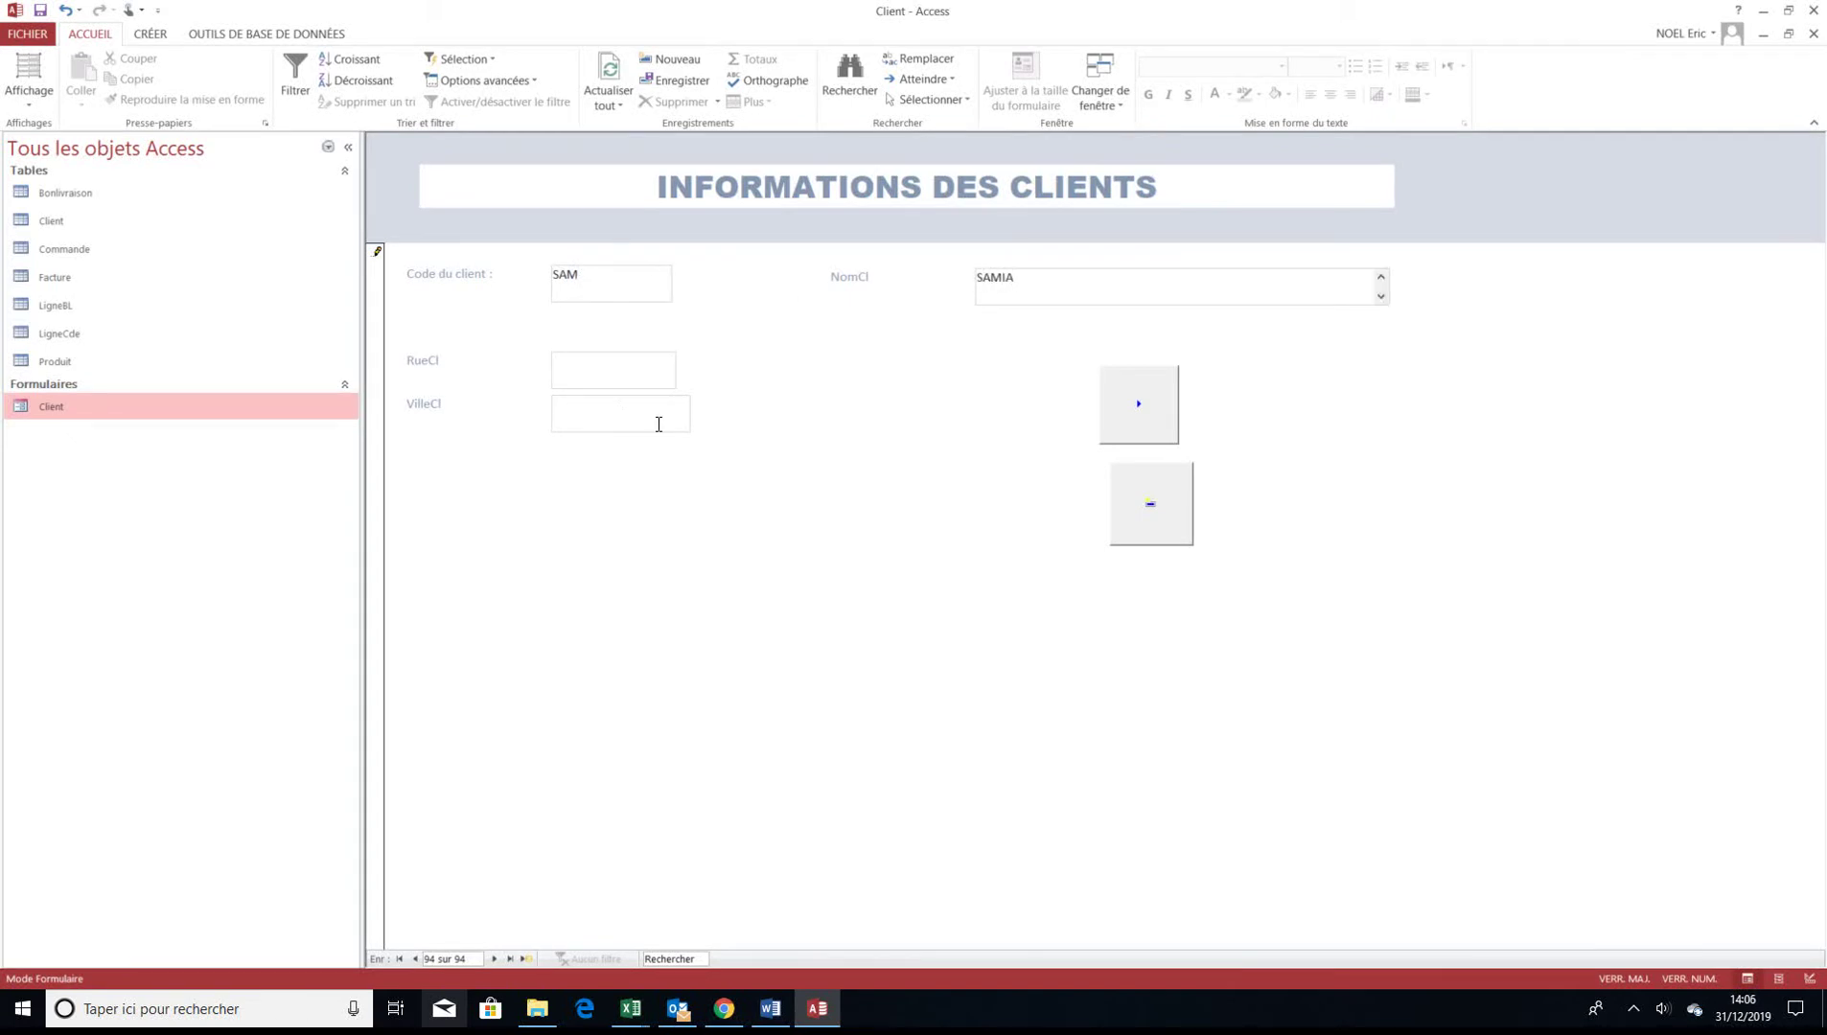
left_click(587, 412)
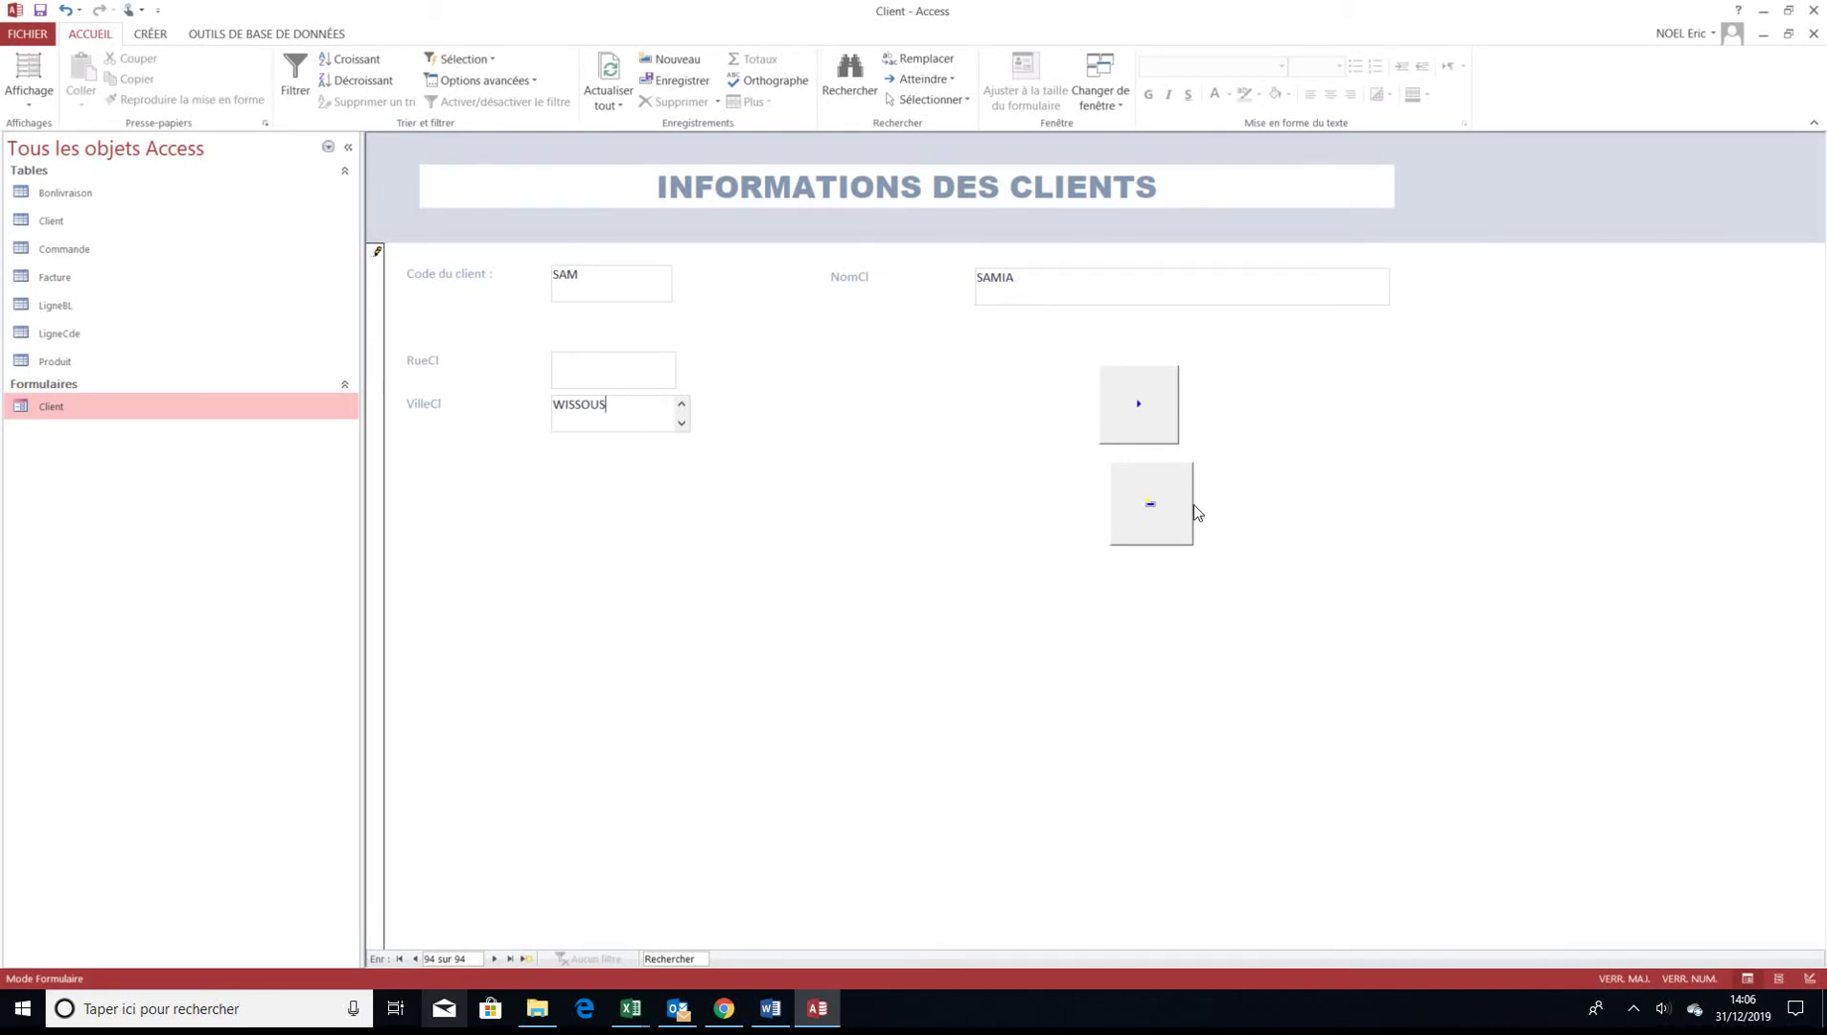
Close the Client form and save its design changes
mouse_move(771, 1009)
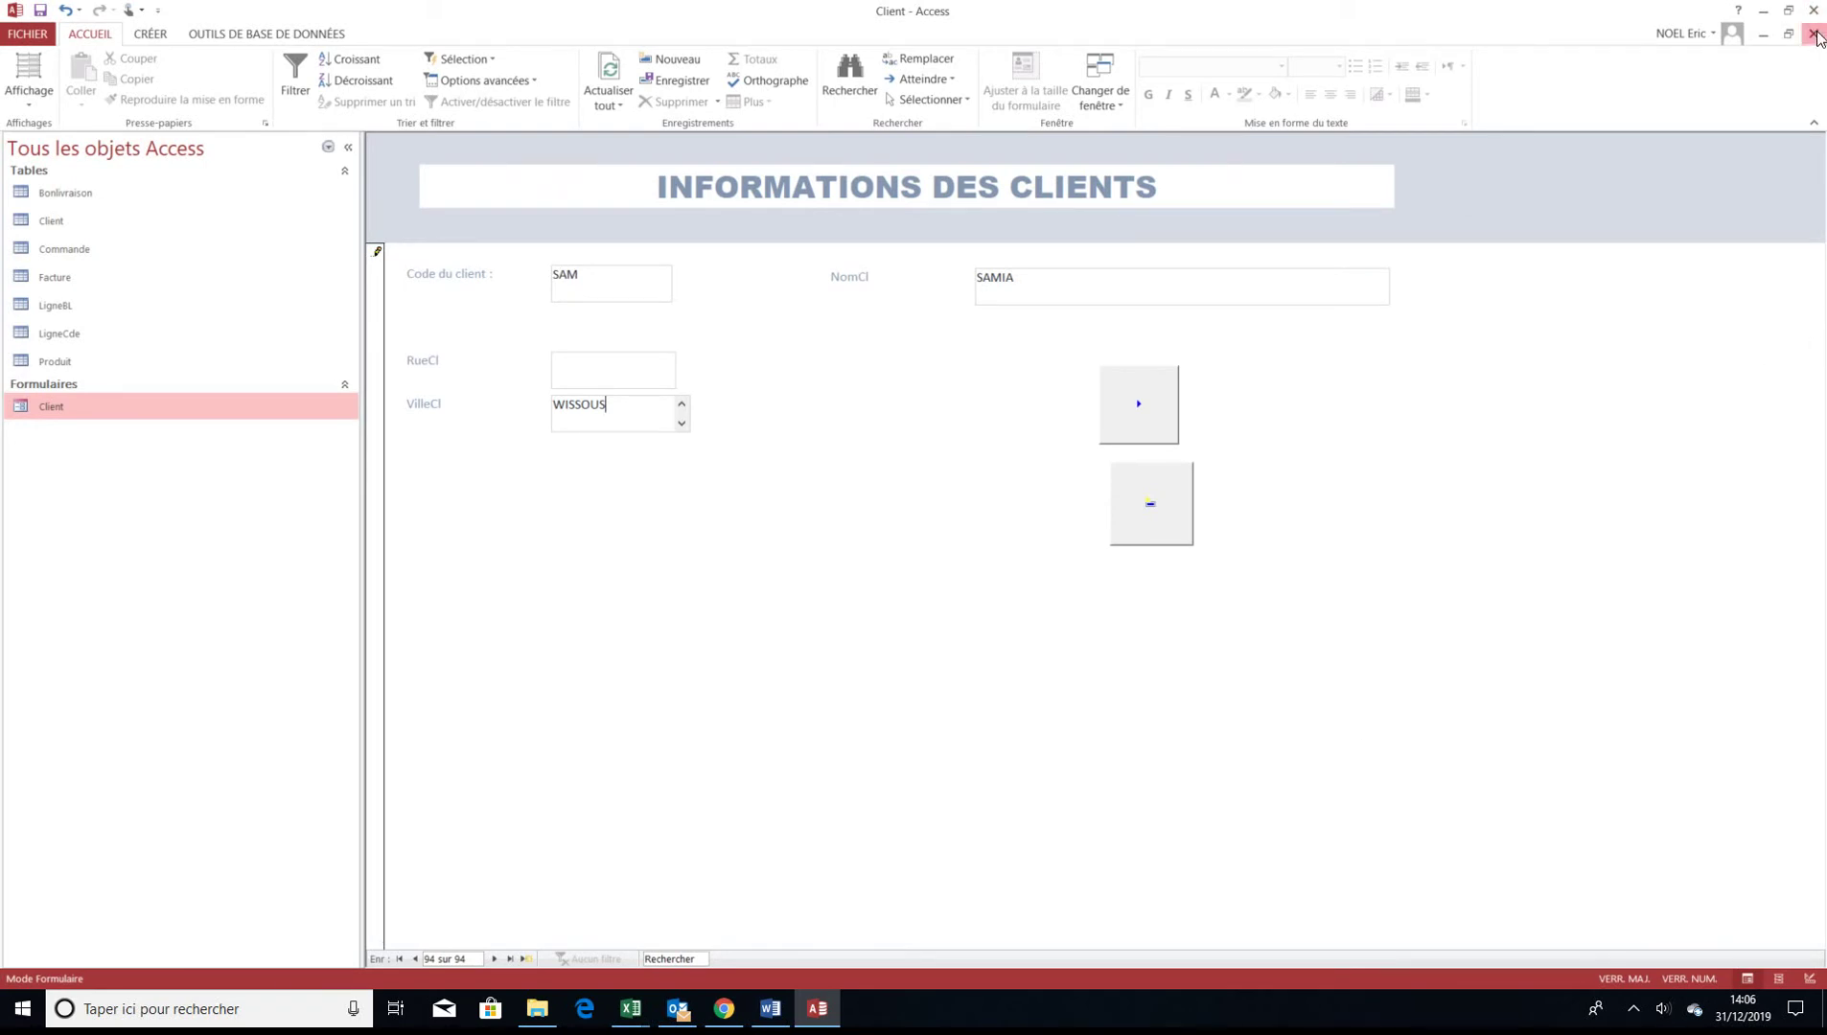
left_click(1815, 35)
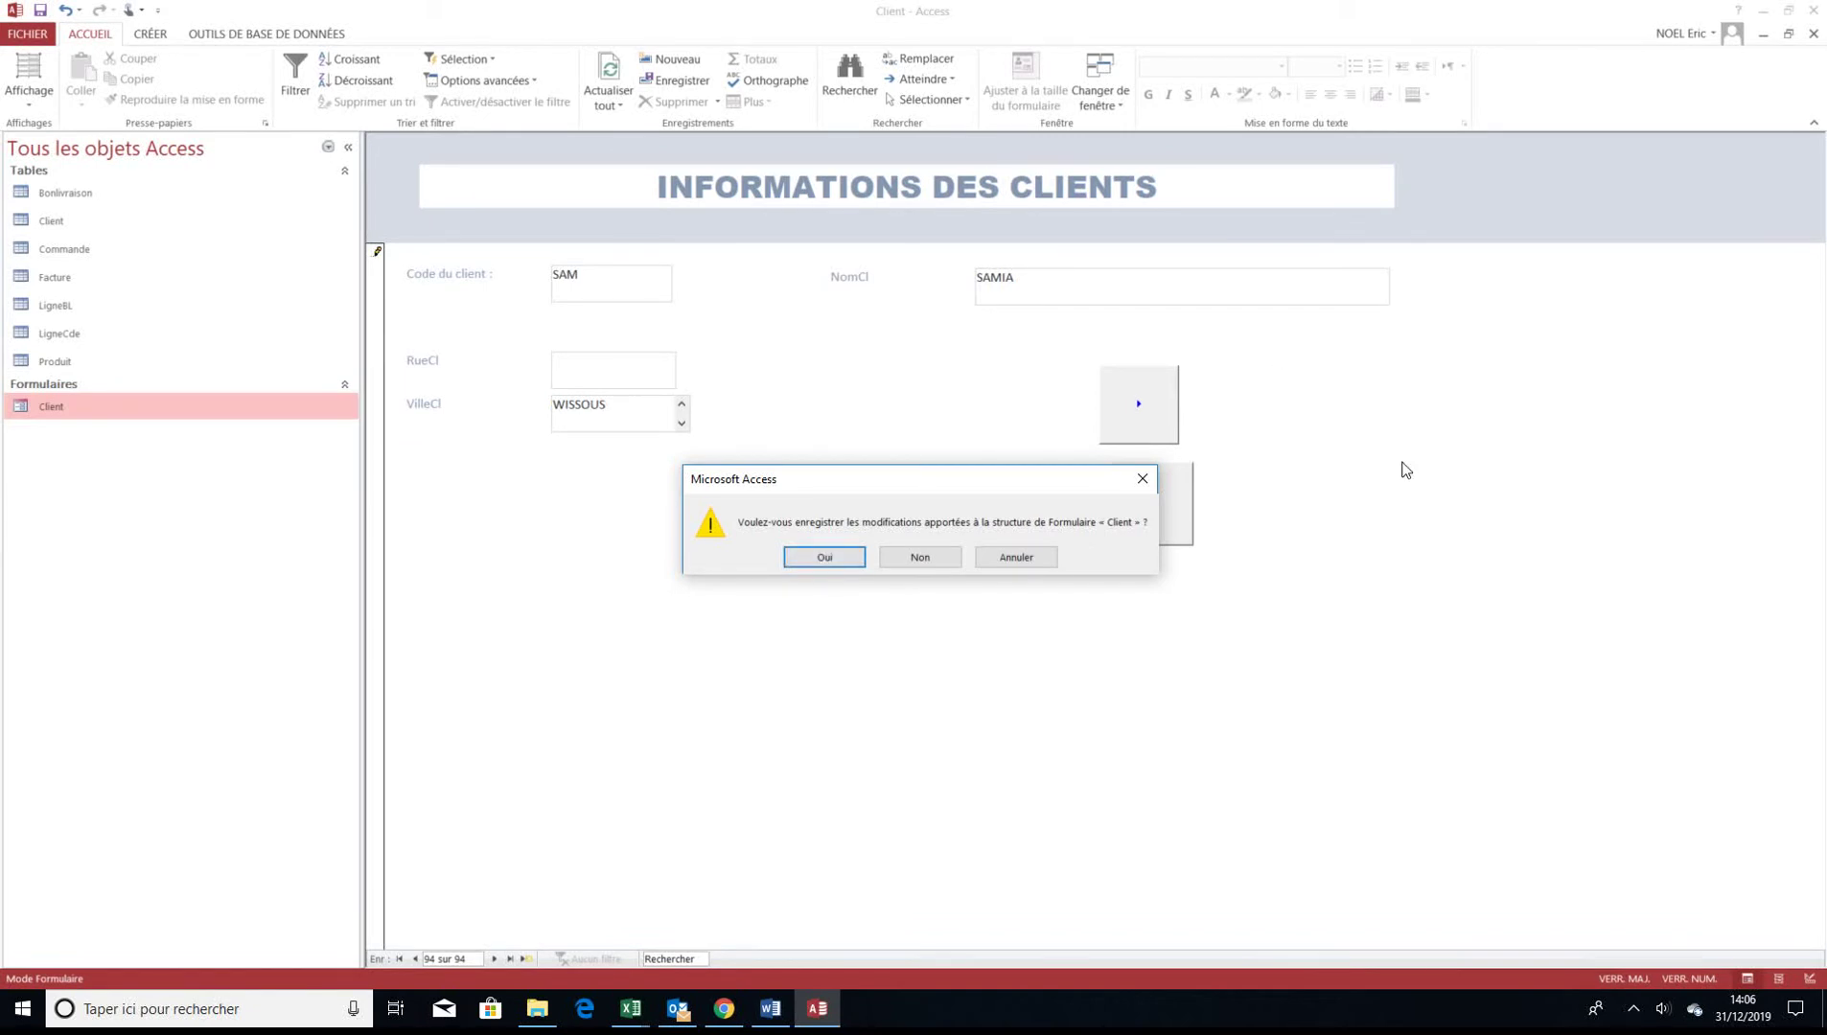
left_click(824, 557)
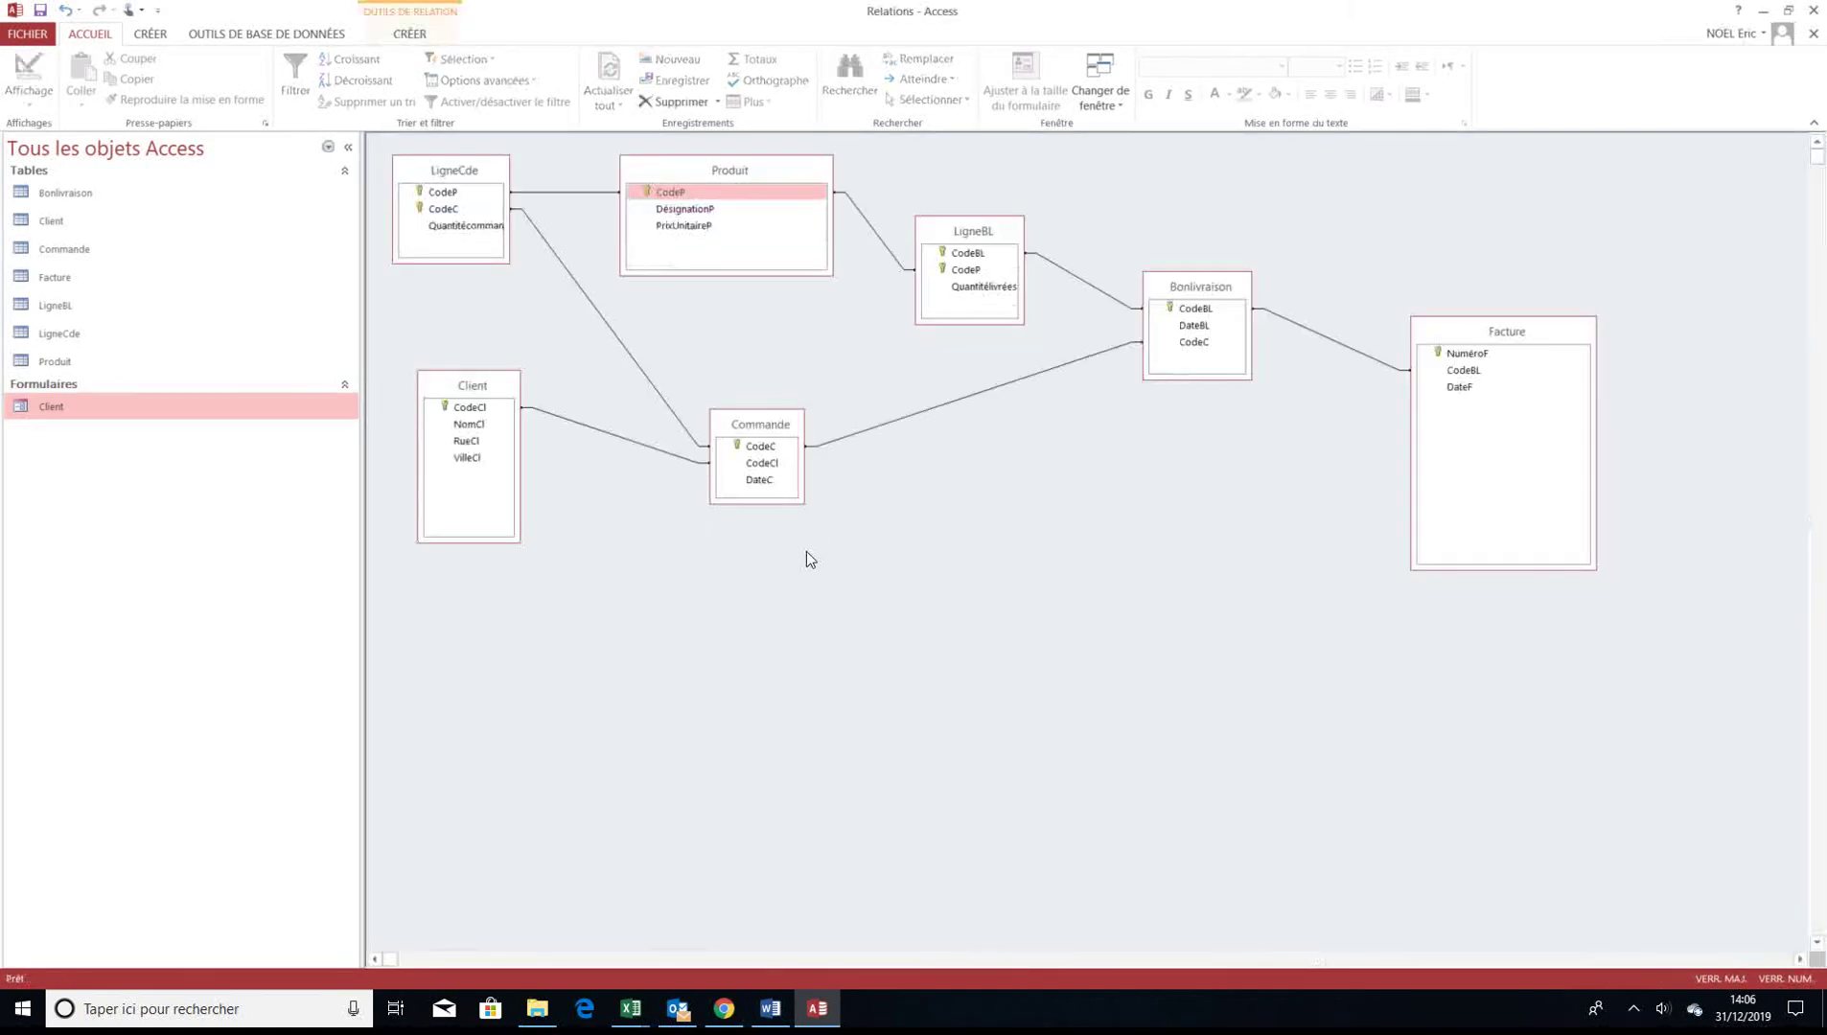
Look for the newly entered client in the Client table, and close the table
double_click(173, 221)
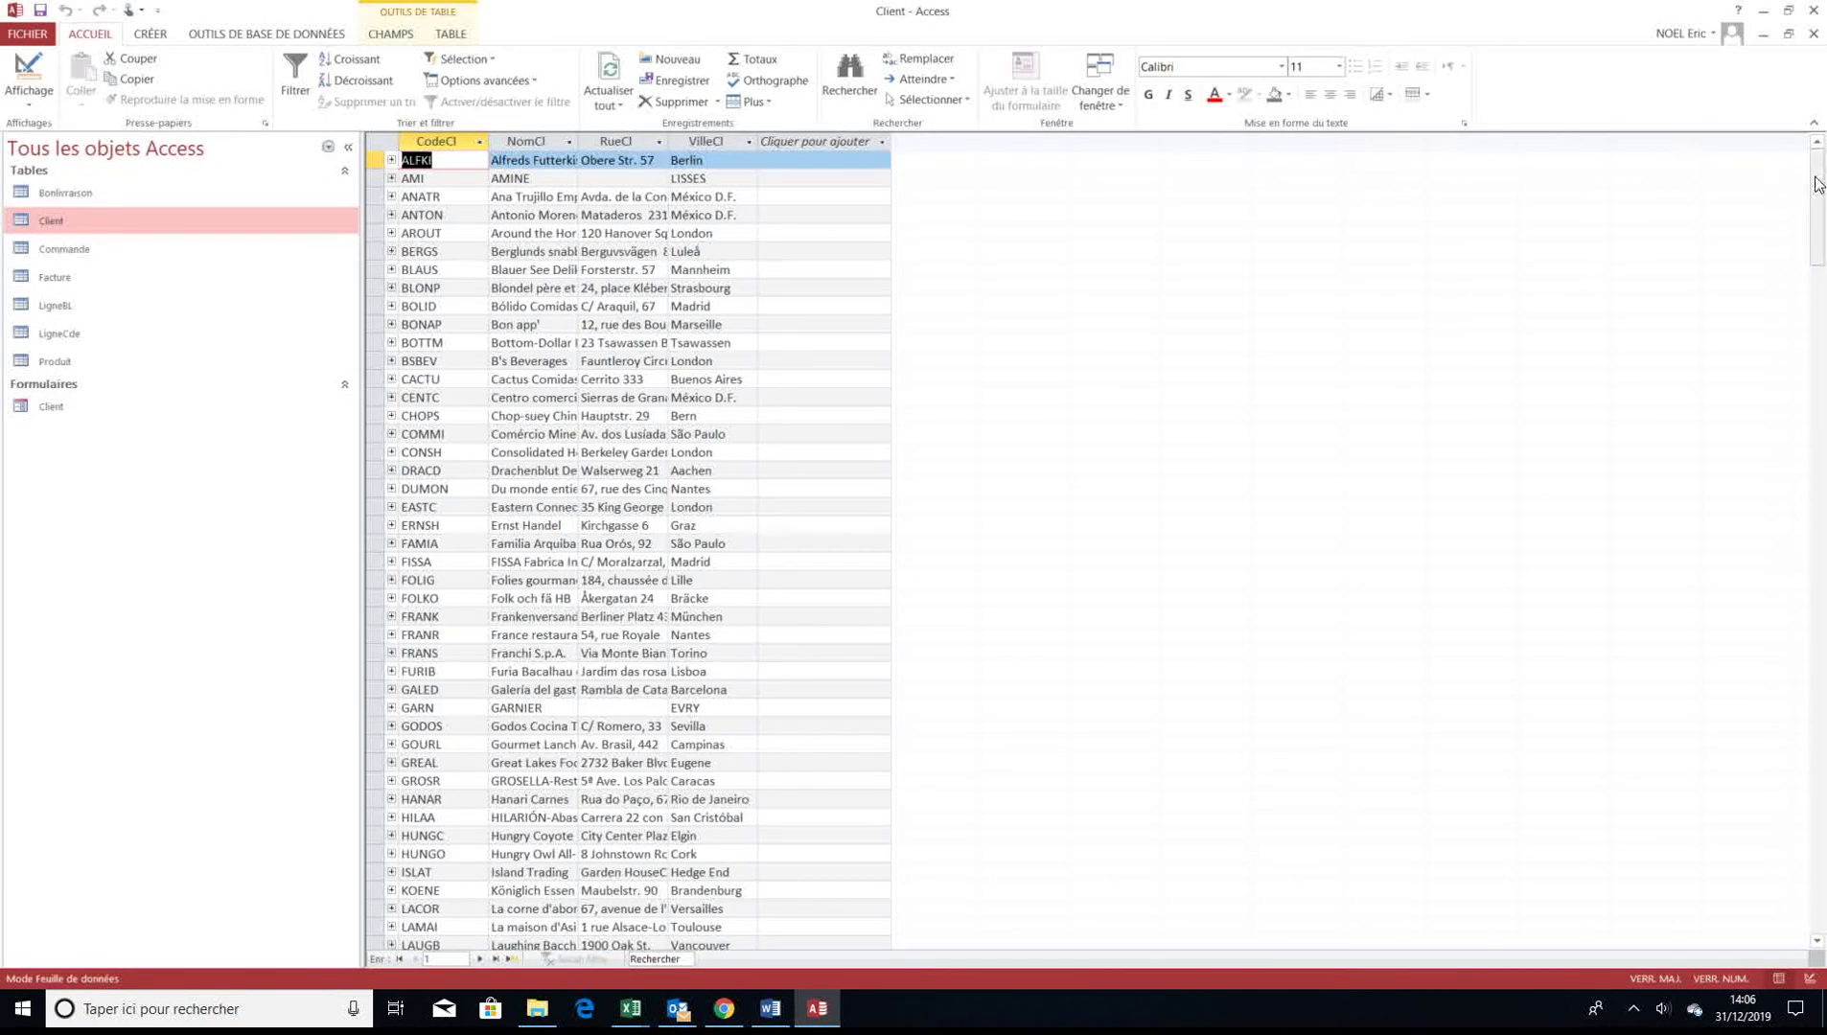
left_click_drag(1819, 184, 1814, 805)
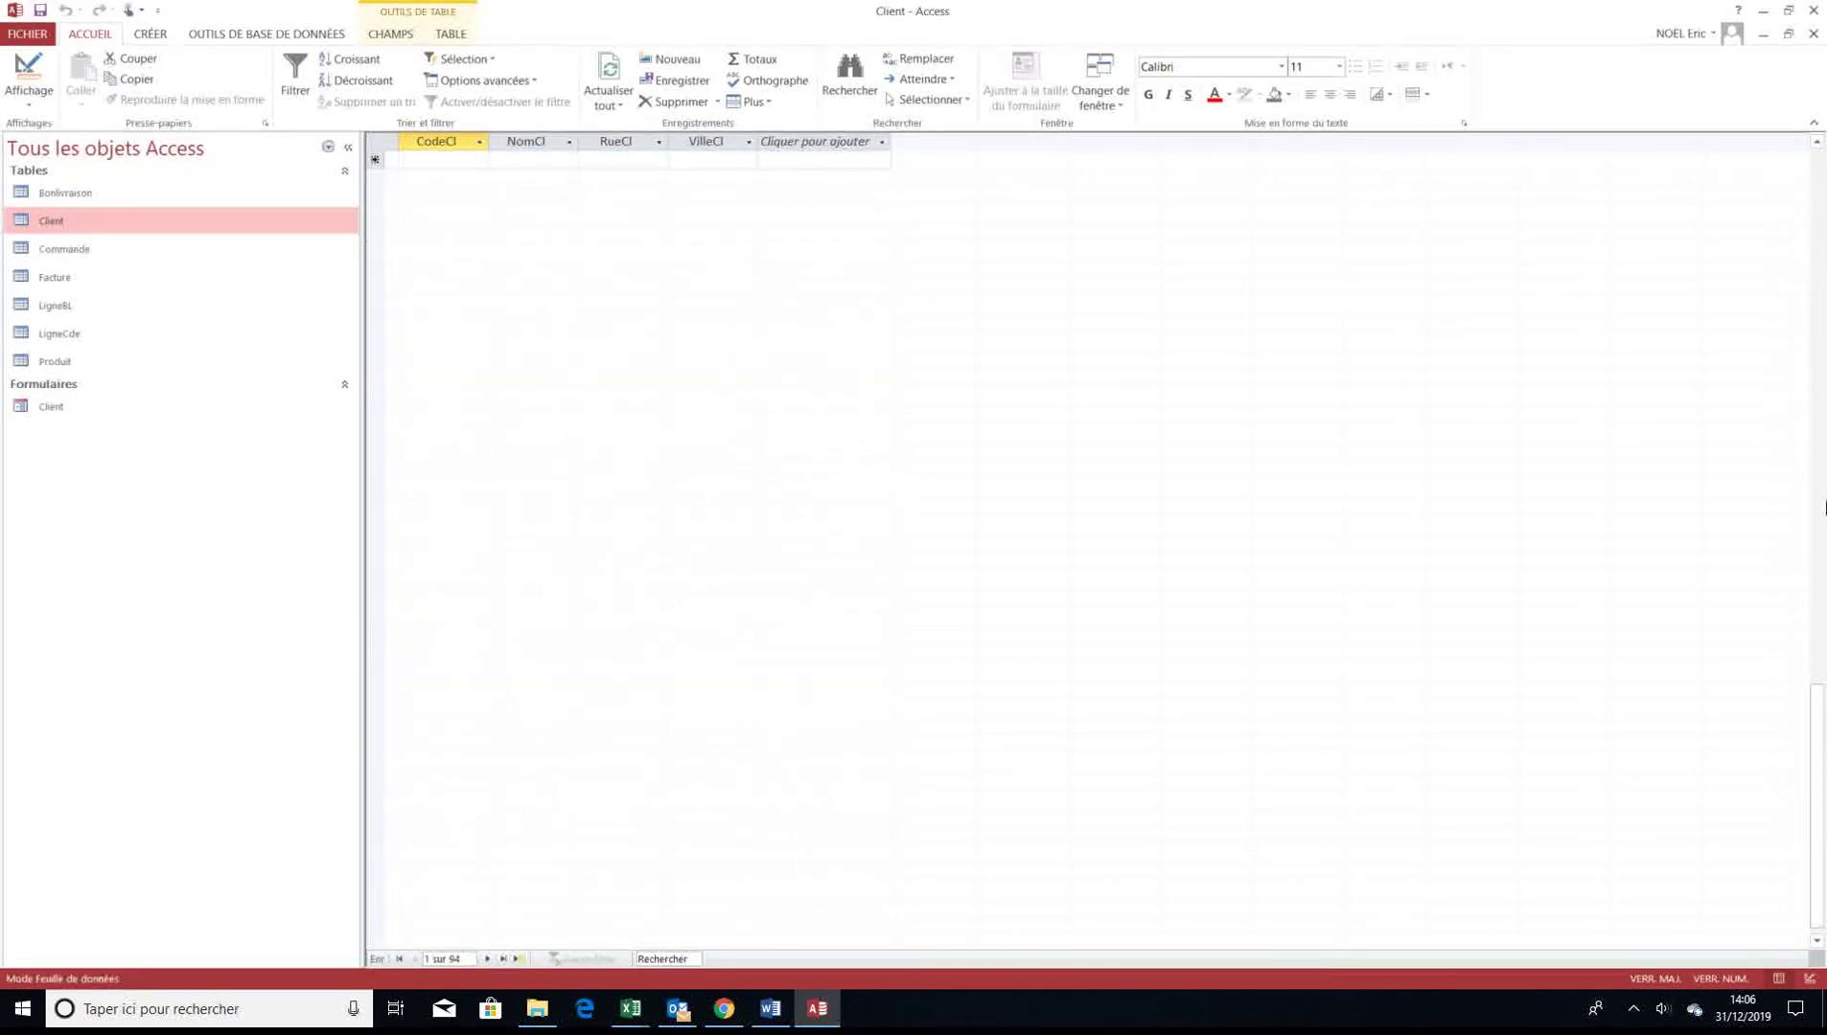
left_click(1822, 249)
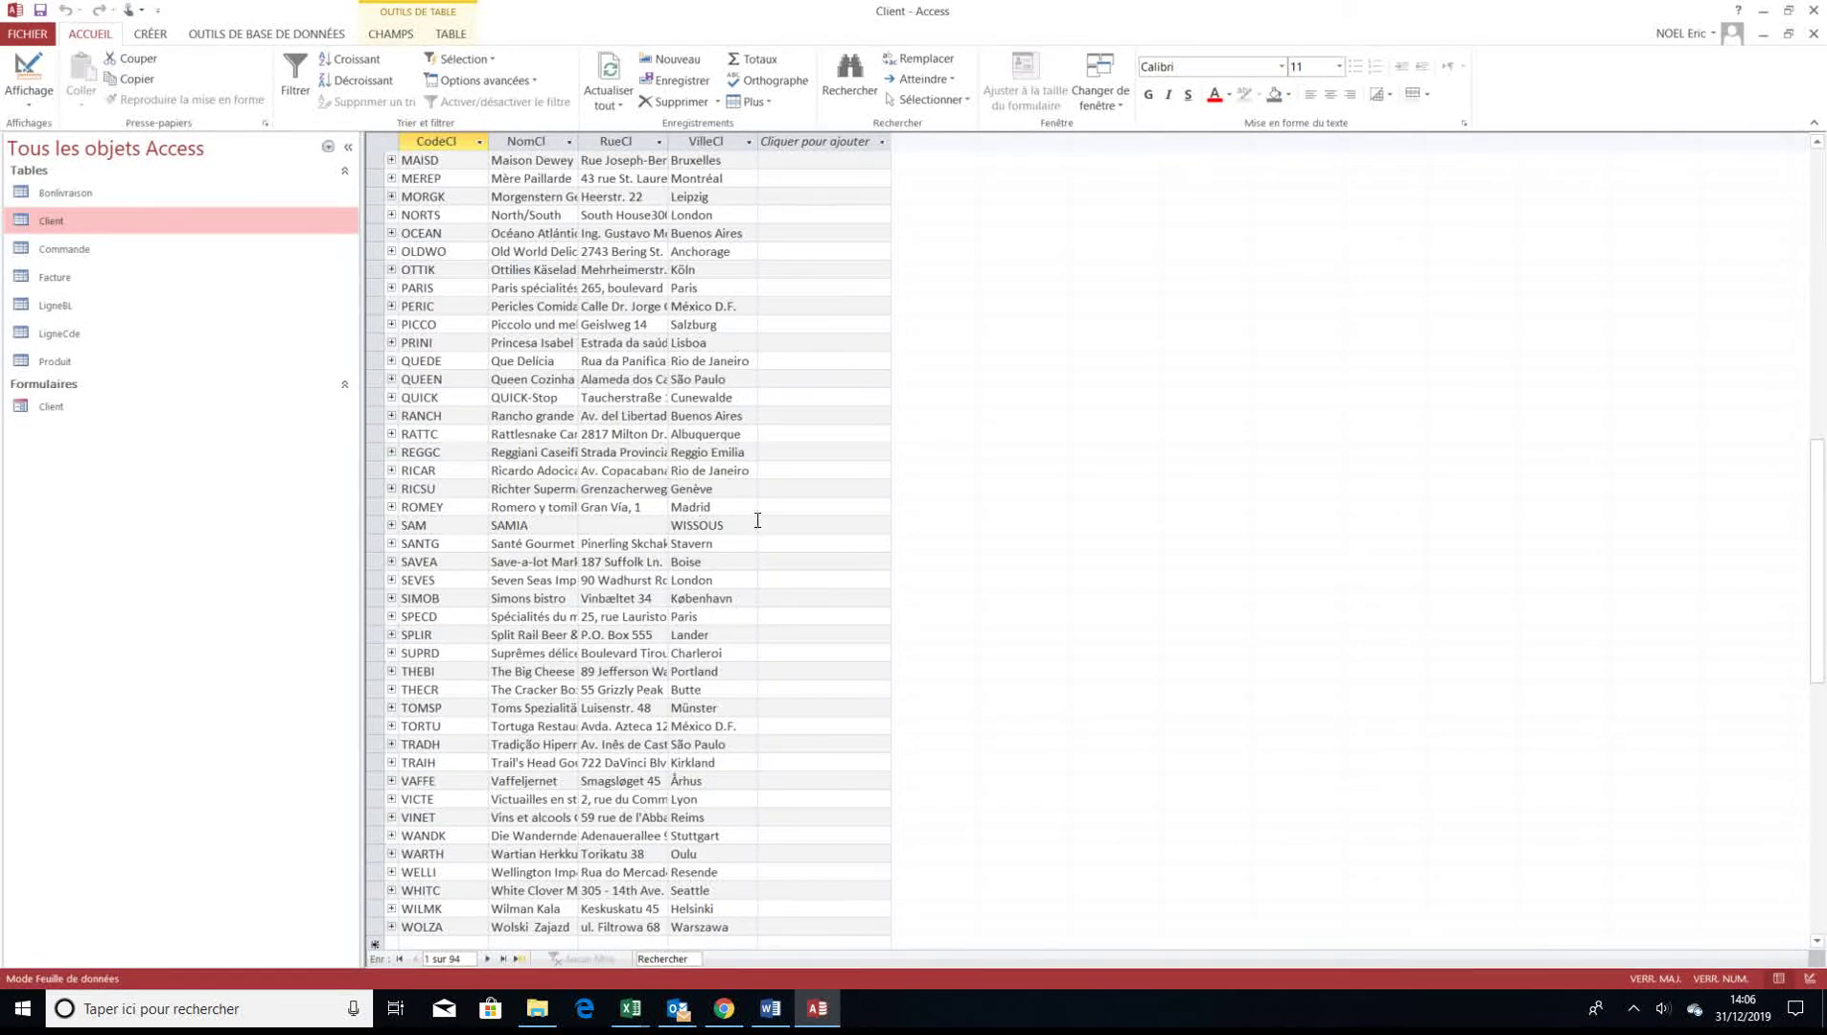
left_click(1813, 33)
In the Client form's design, add a Fermer un formulaire button with the Sortir par la portière image, enlarged to about 3.5 by 1.8 cm
double_click(140, 409)
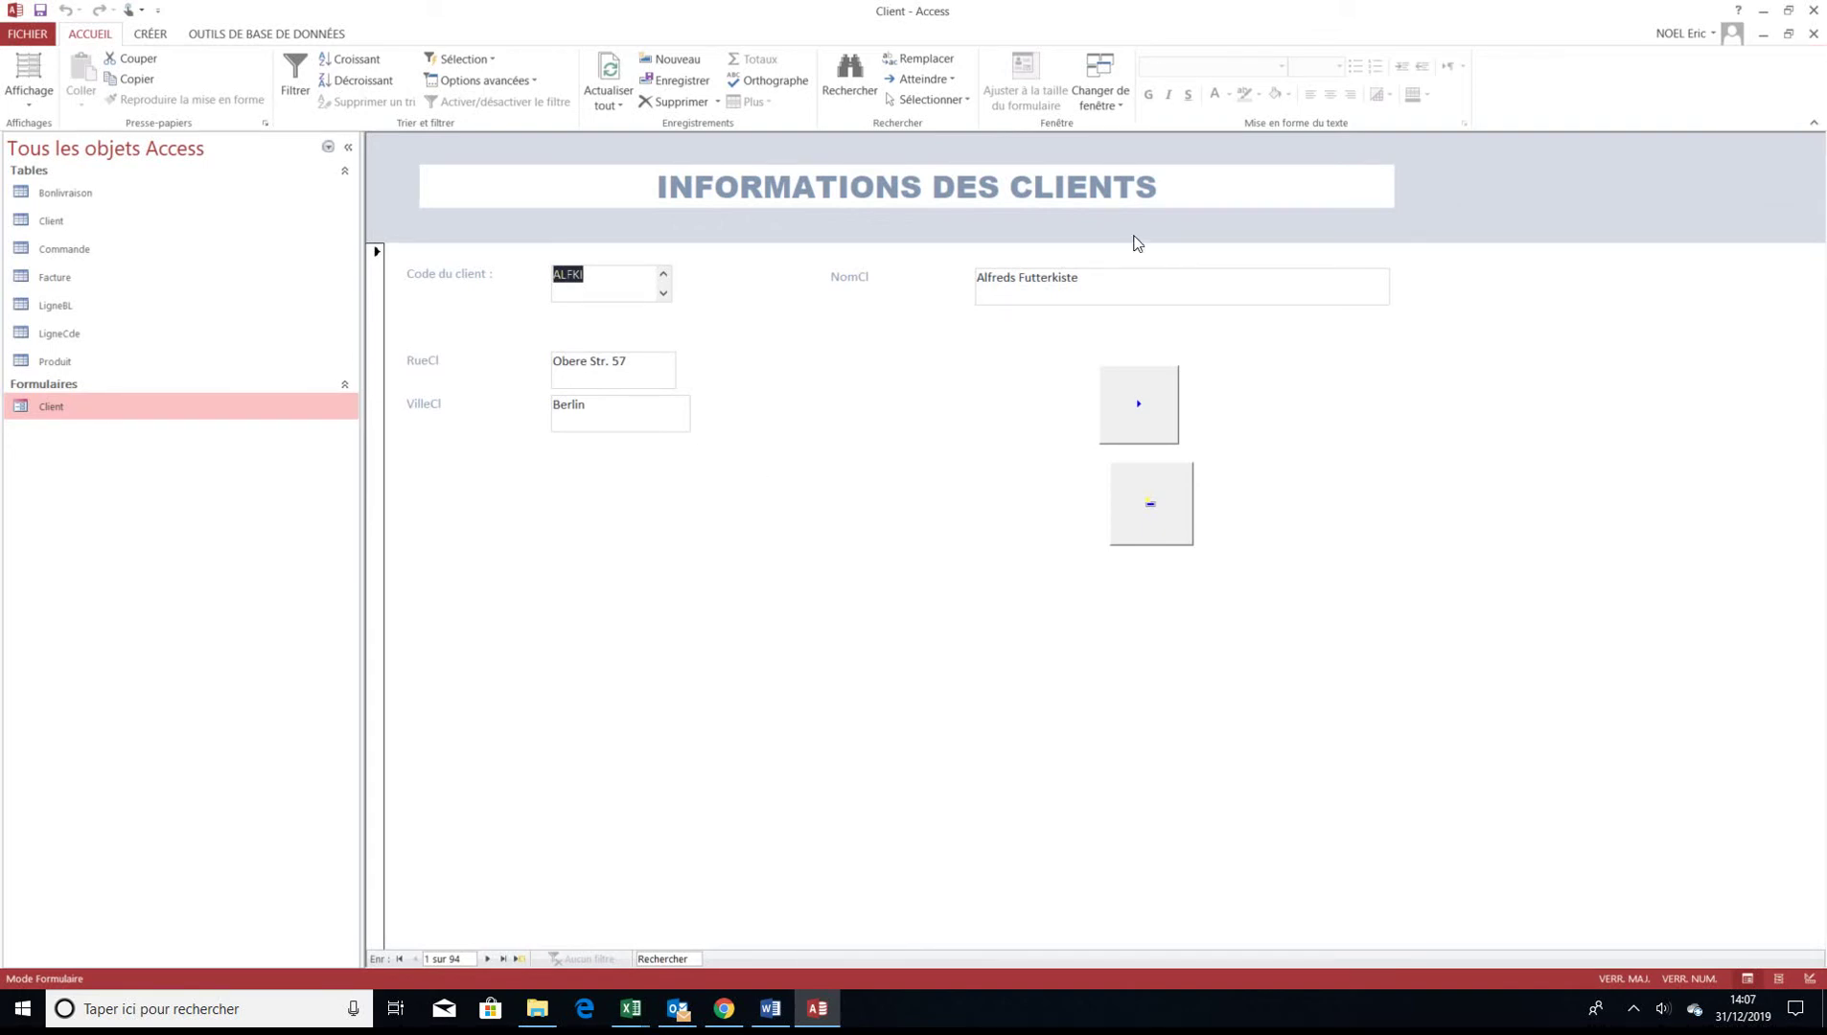
left_click(32, 104)
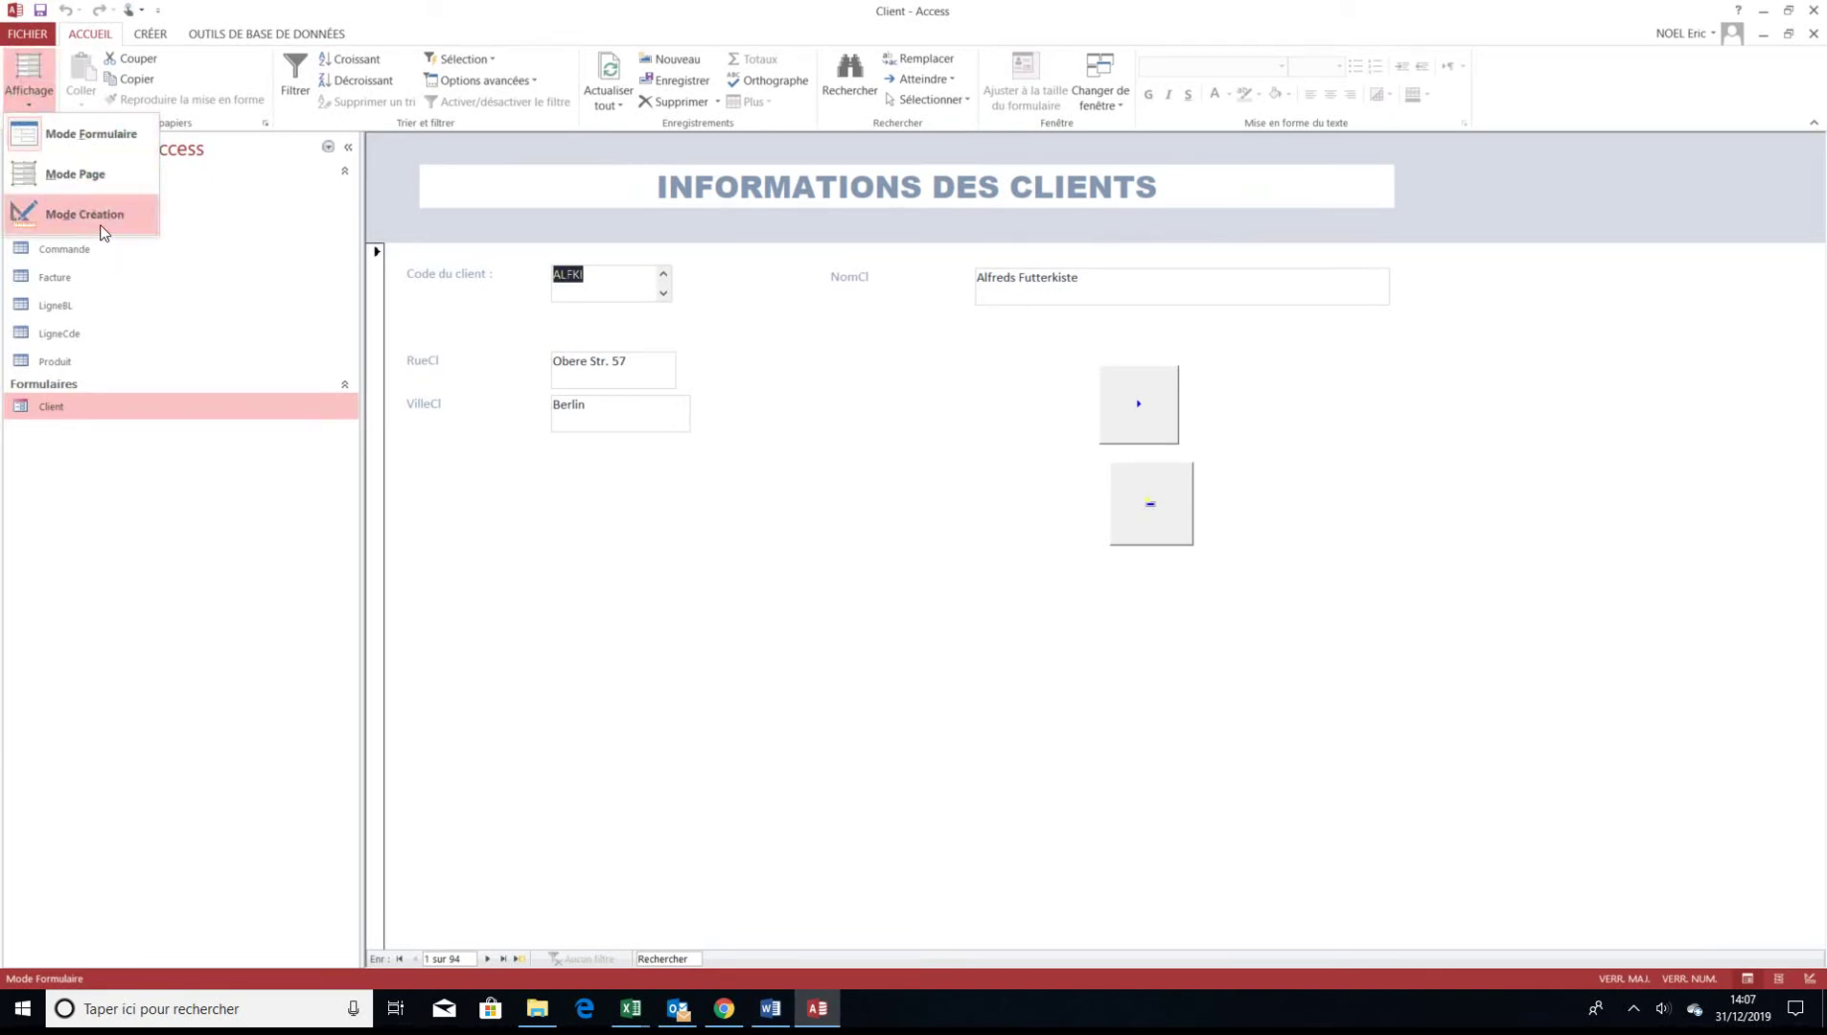
left_click(101, 214)
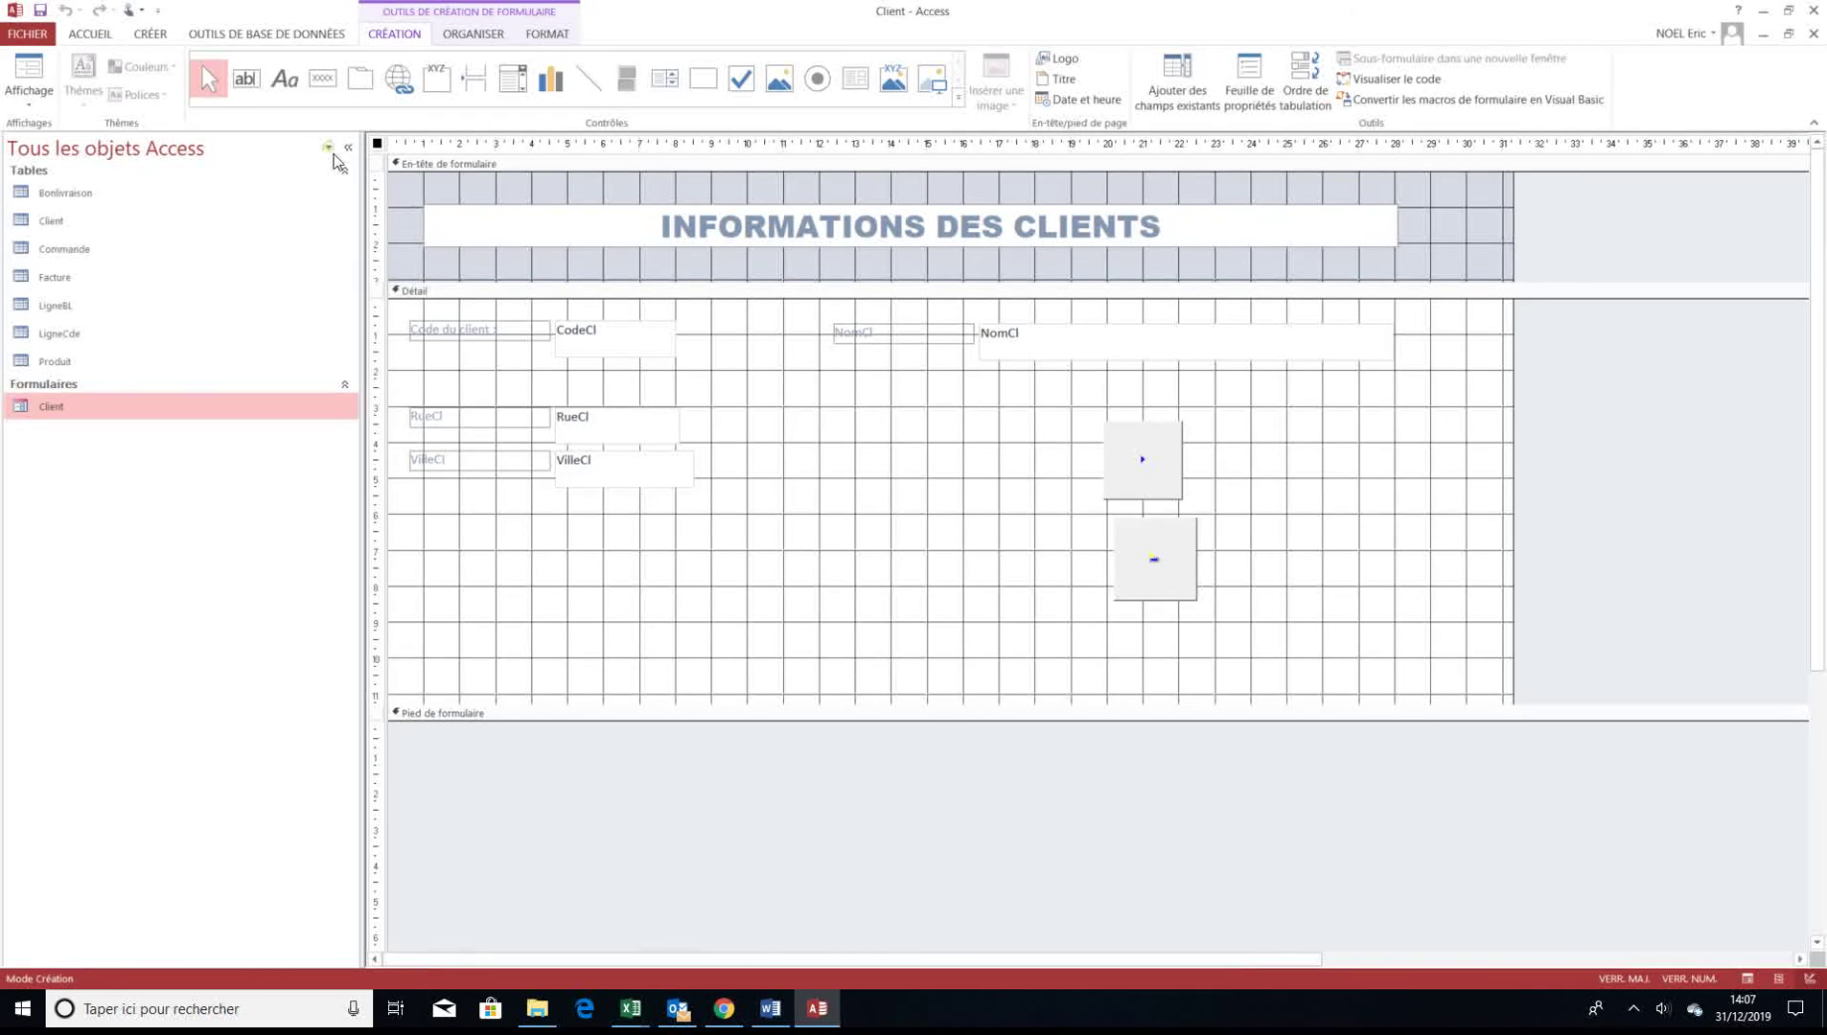
left_click(322, 79)
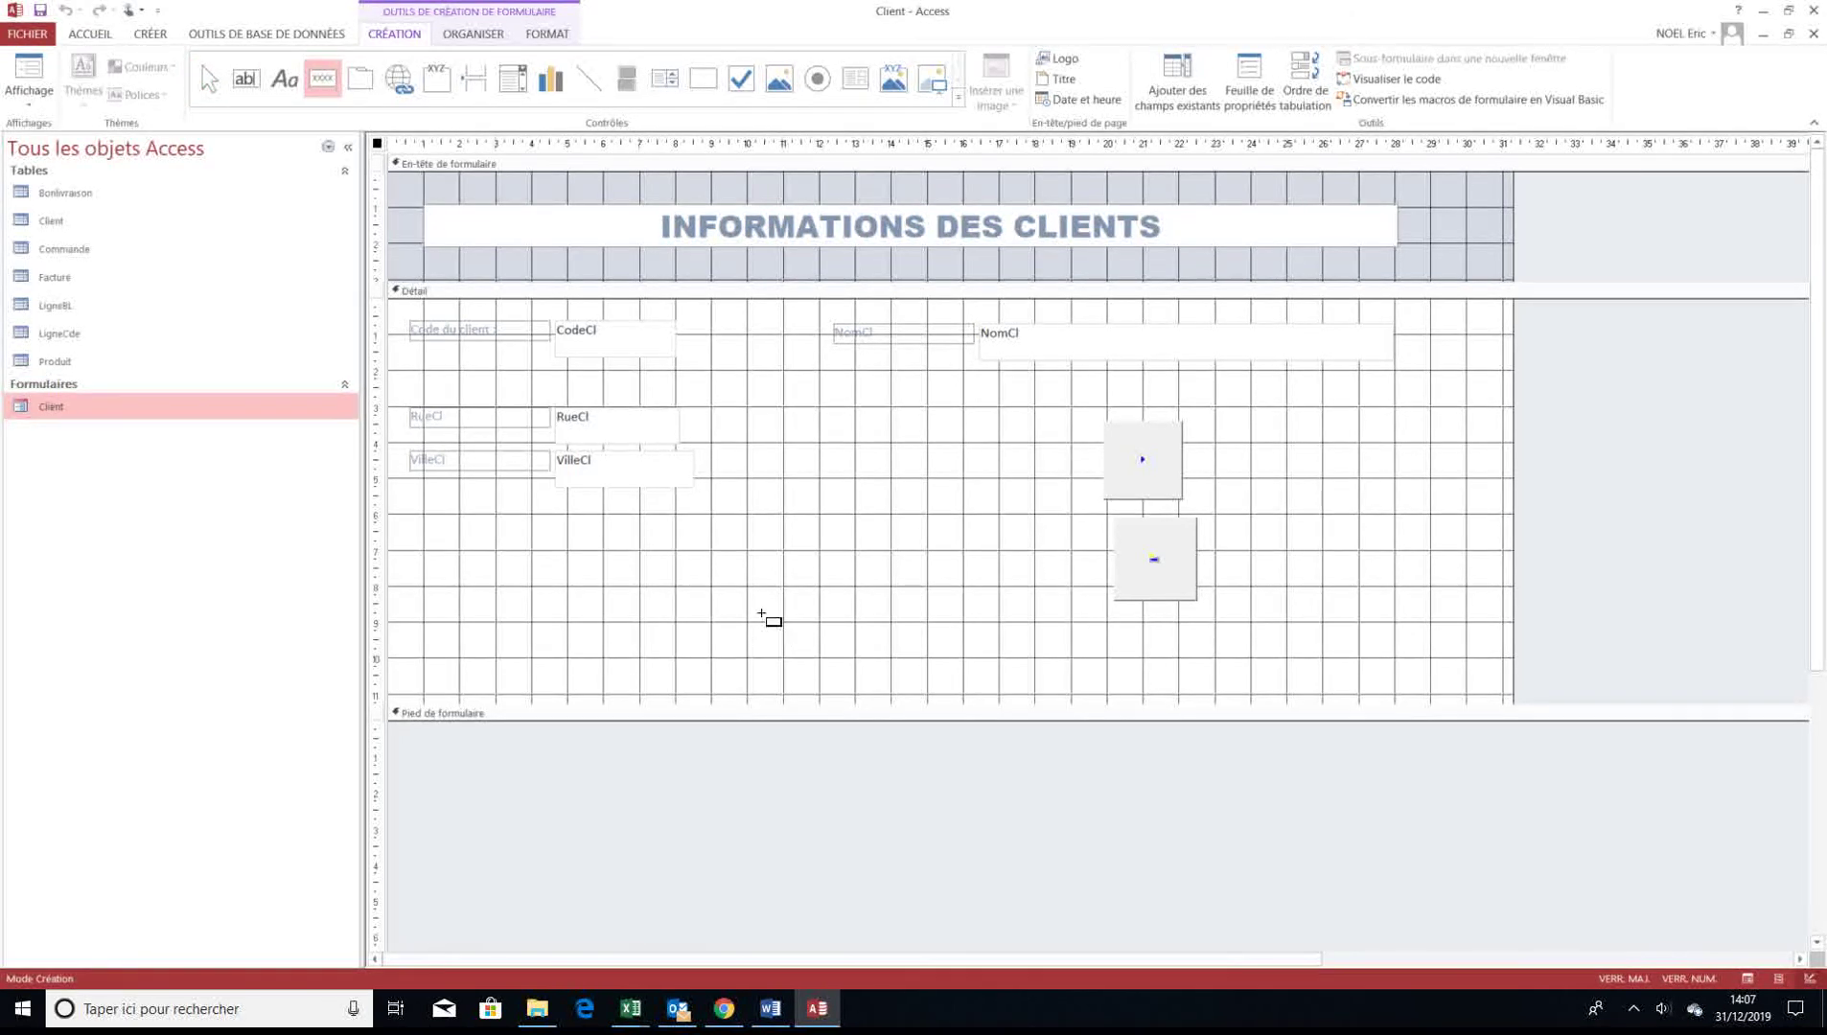
left_click_drag(776, 572, 967, 632)
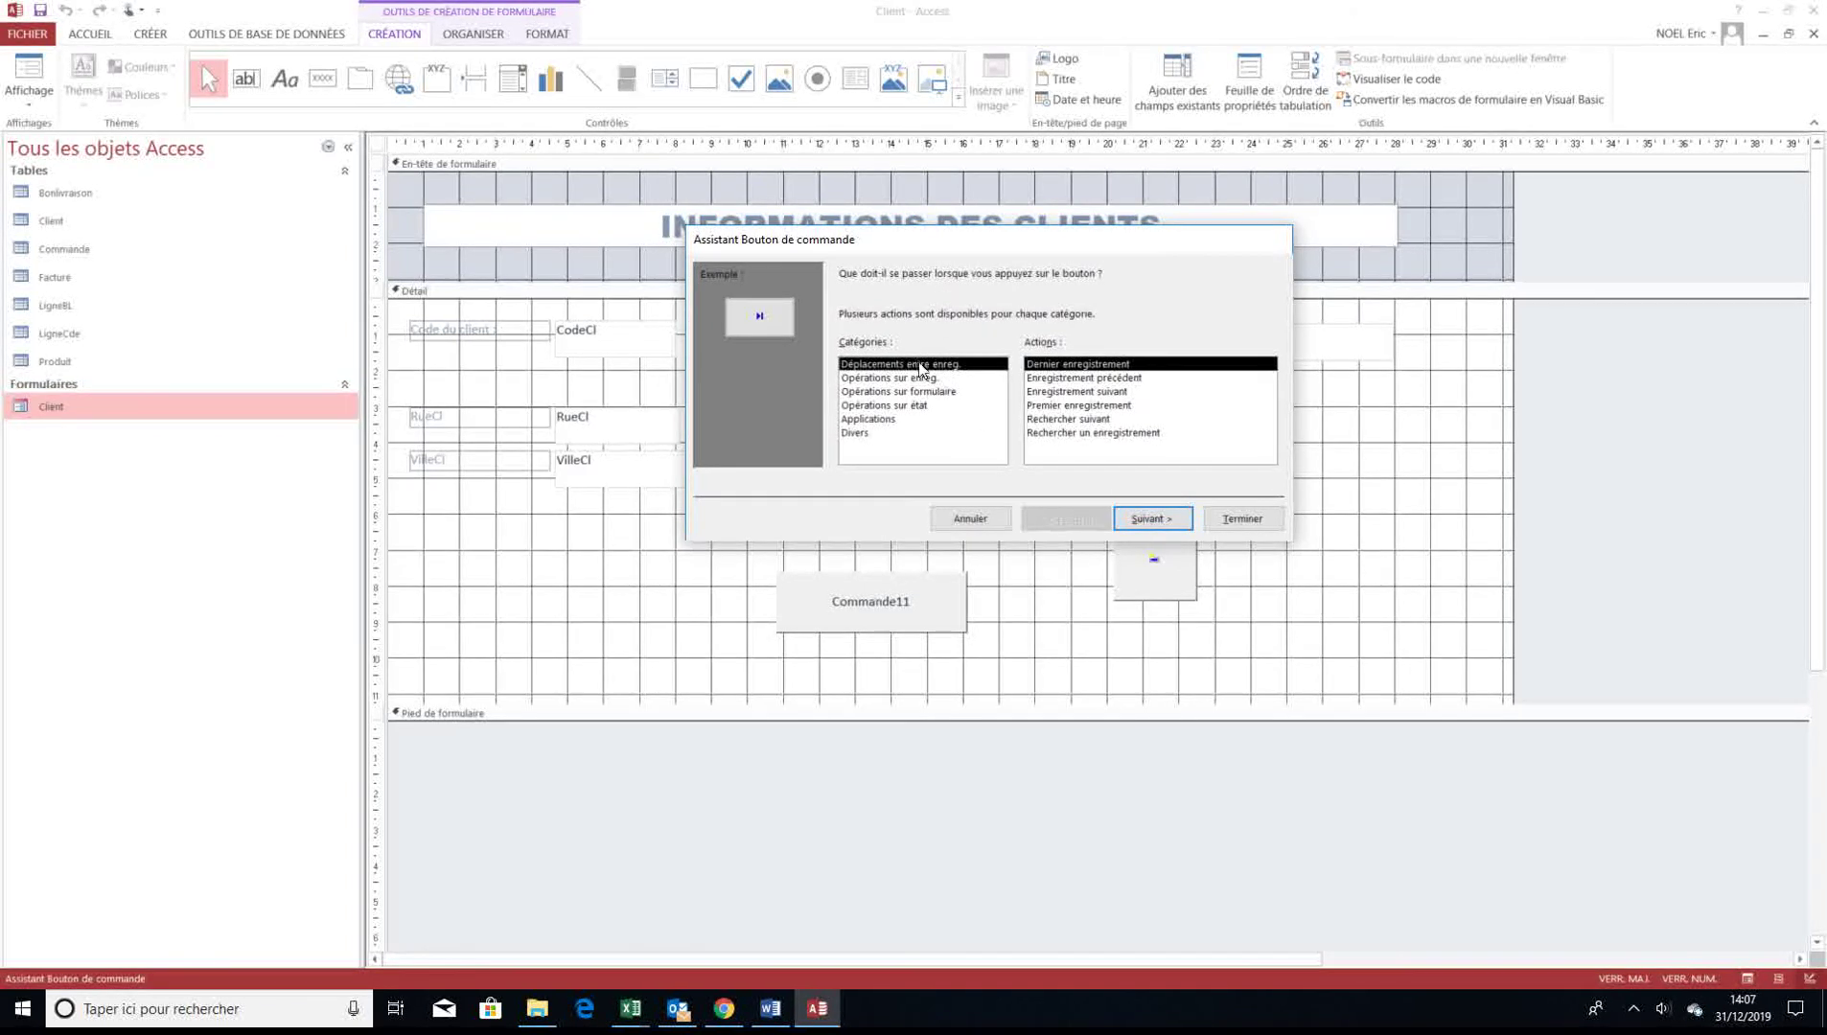
left_click(926, 395)
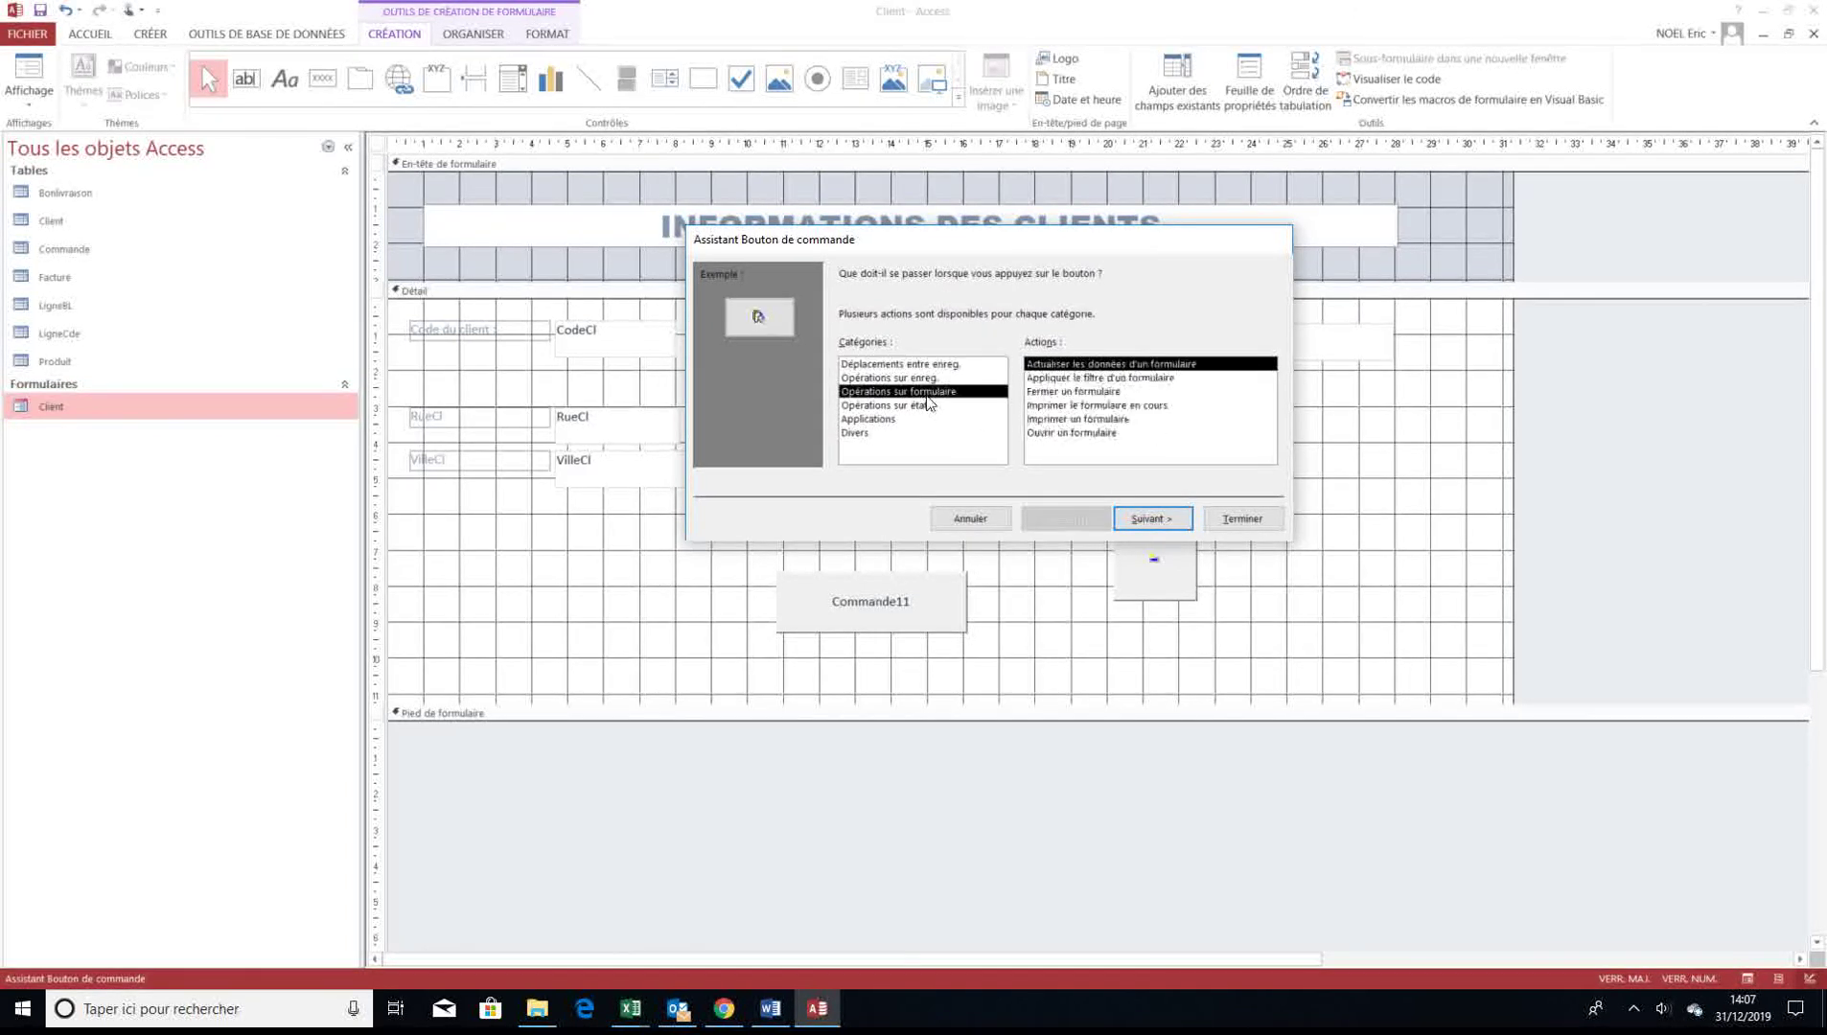
left_click(1078, 392)
left_click(1160, 523)
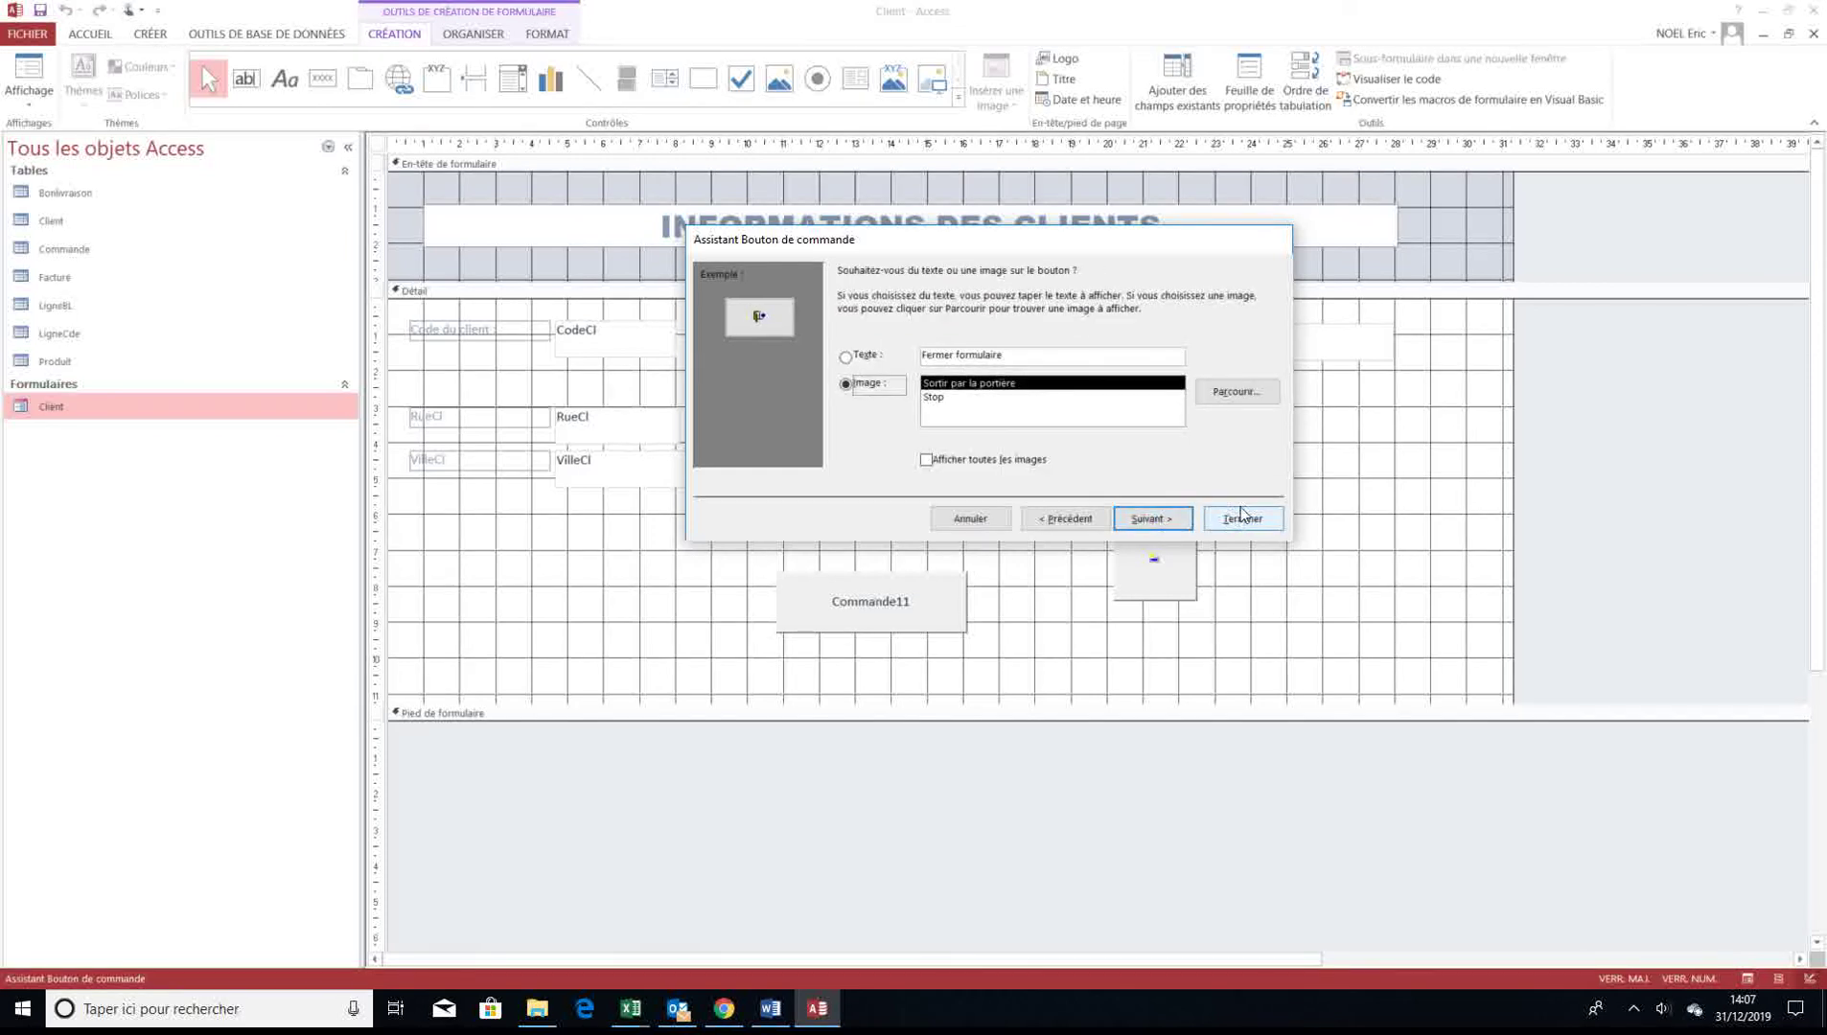
left_click(1155, 520)
left_click(1232, 521)
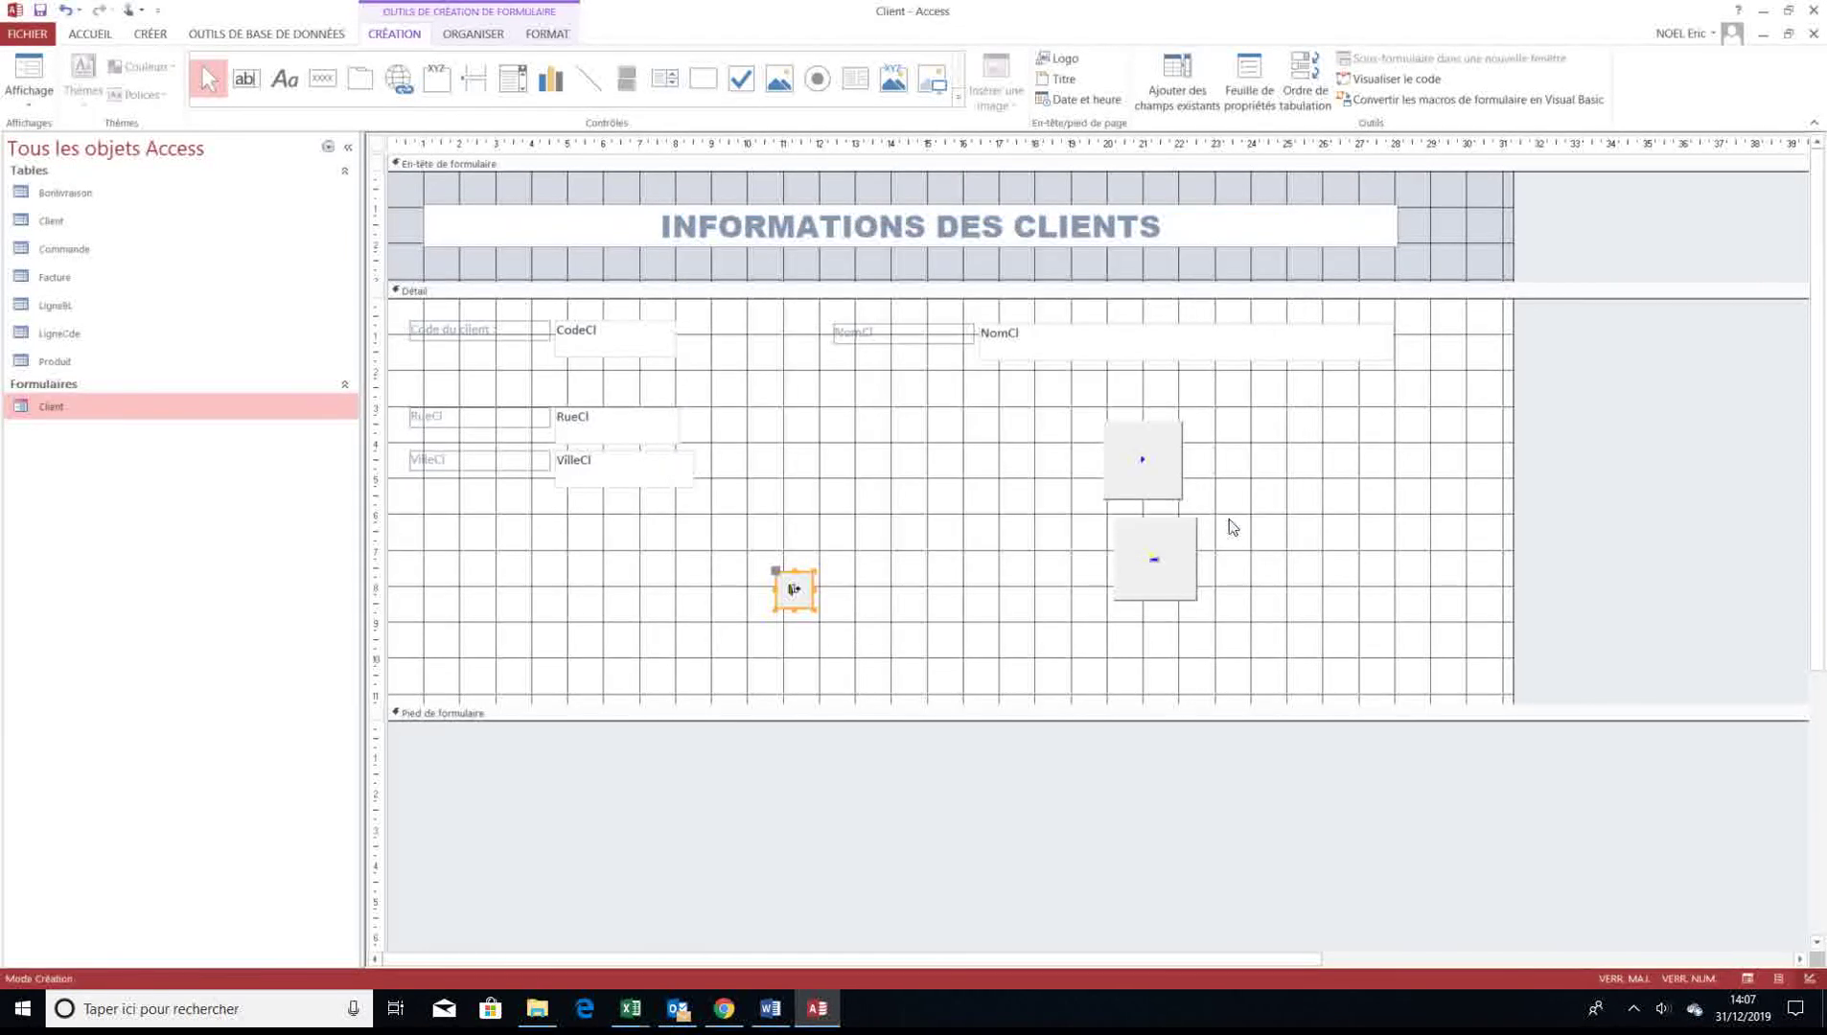
left_click_drag(811, 606, 902, 636)
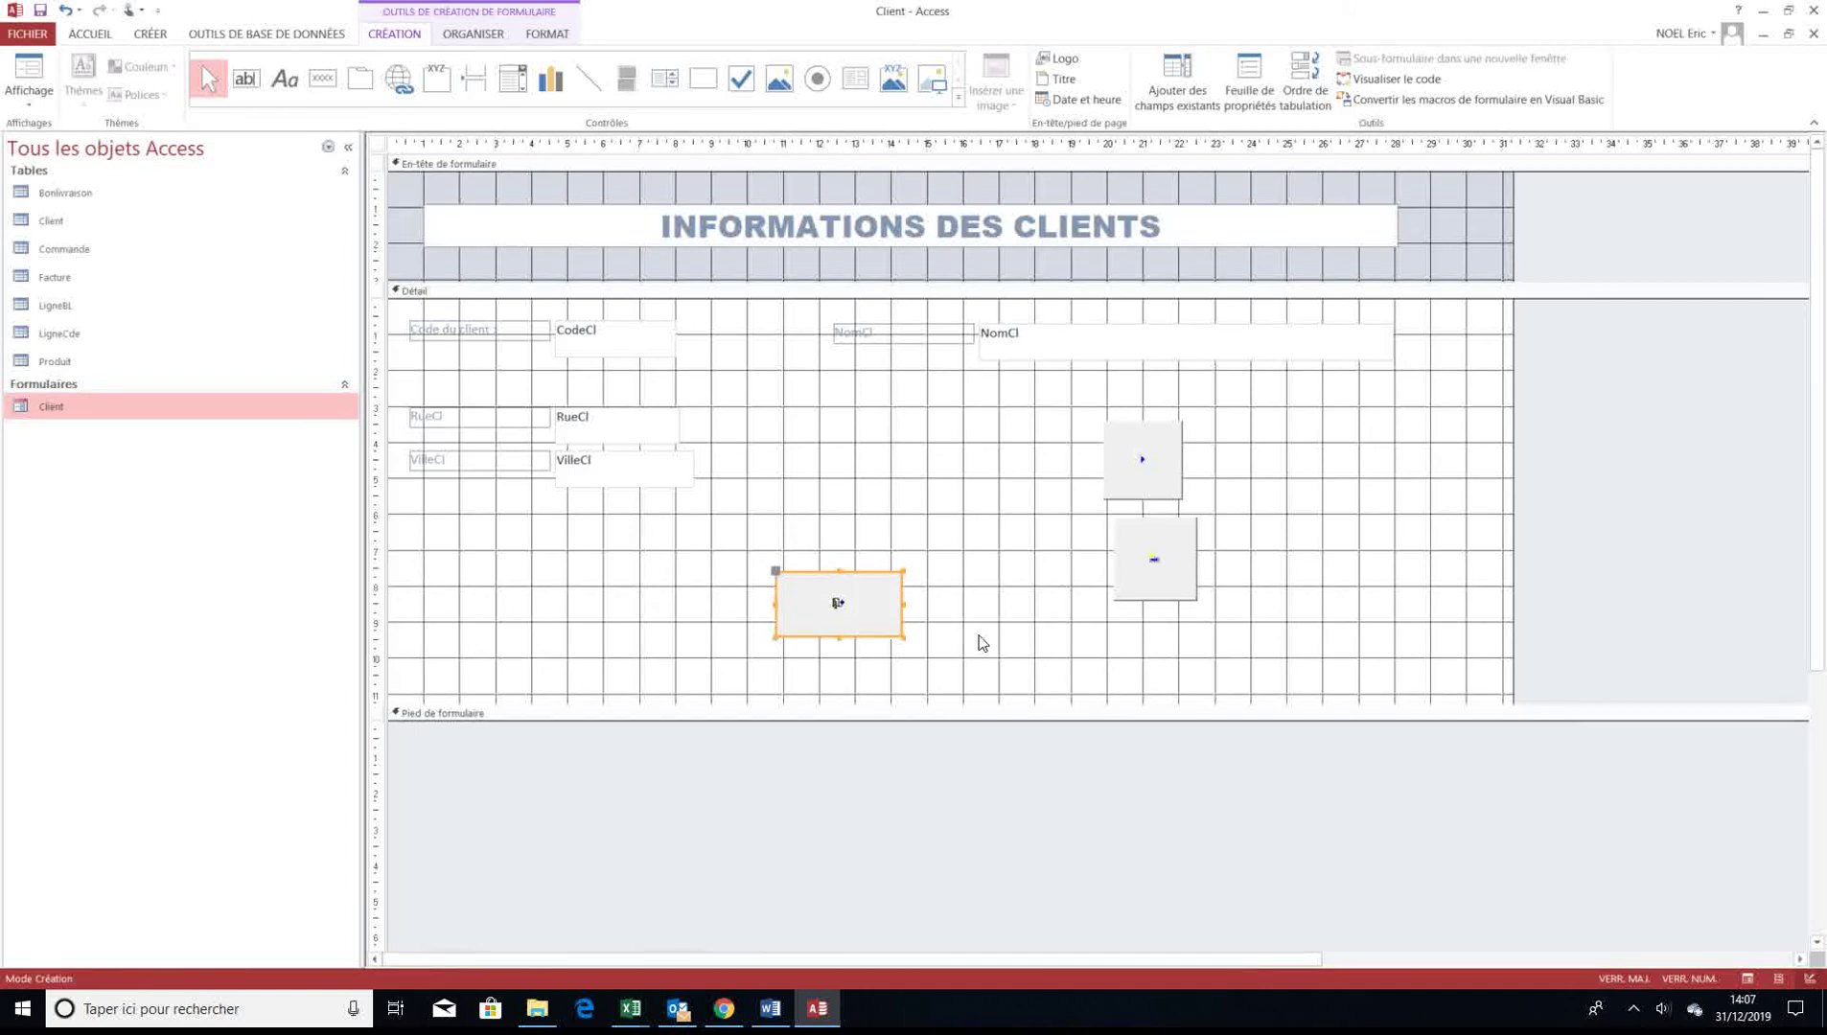
left_click(996, 619)
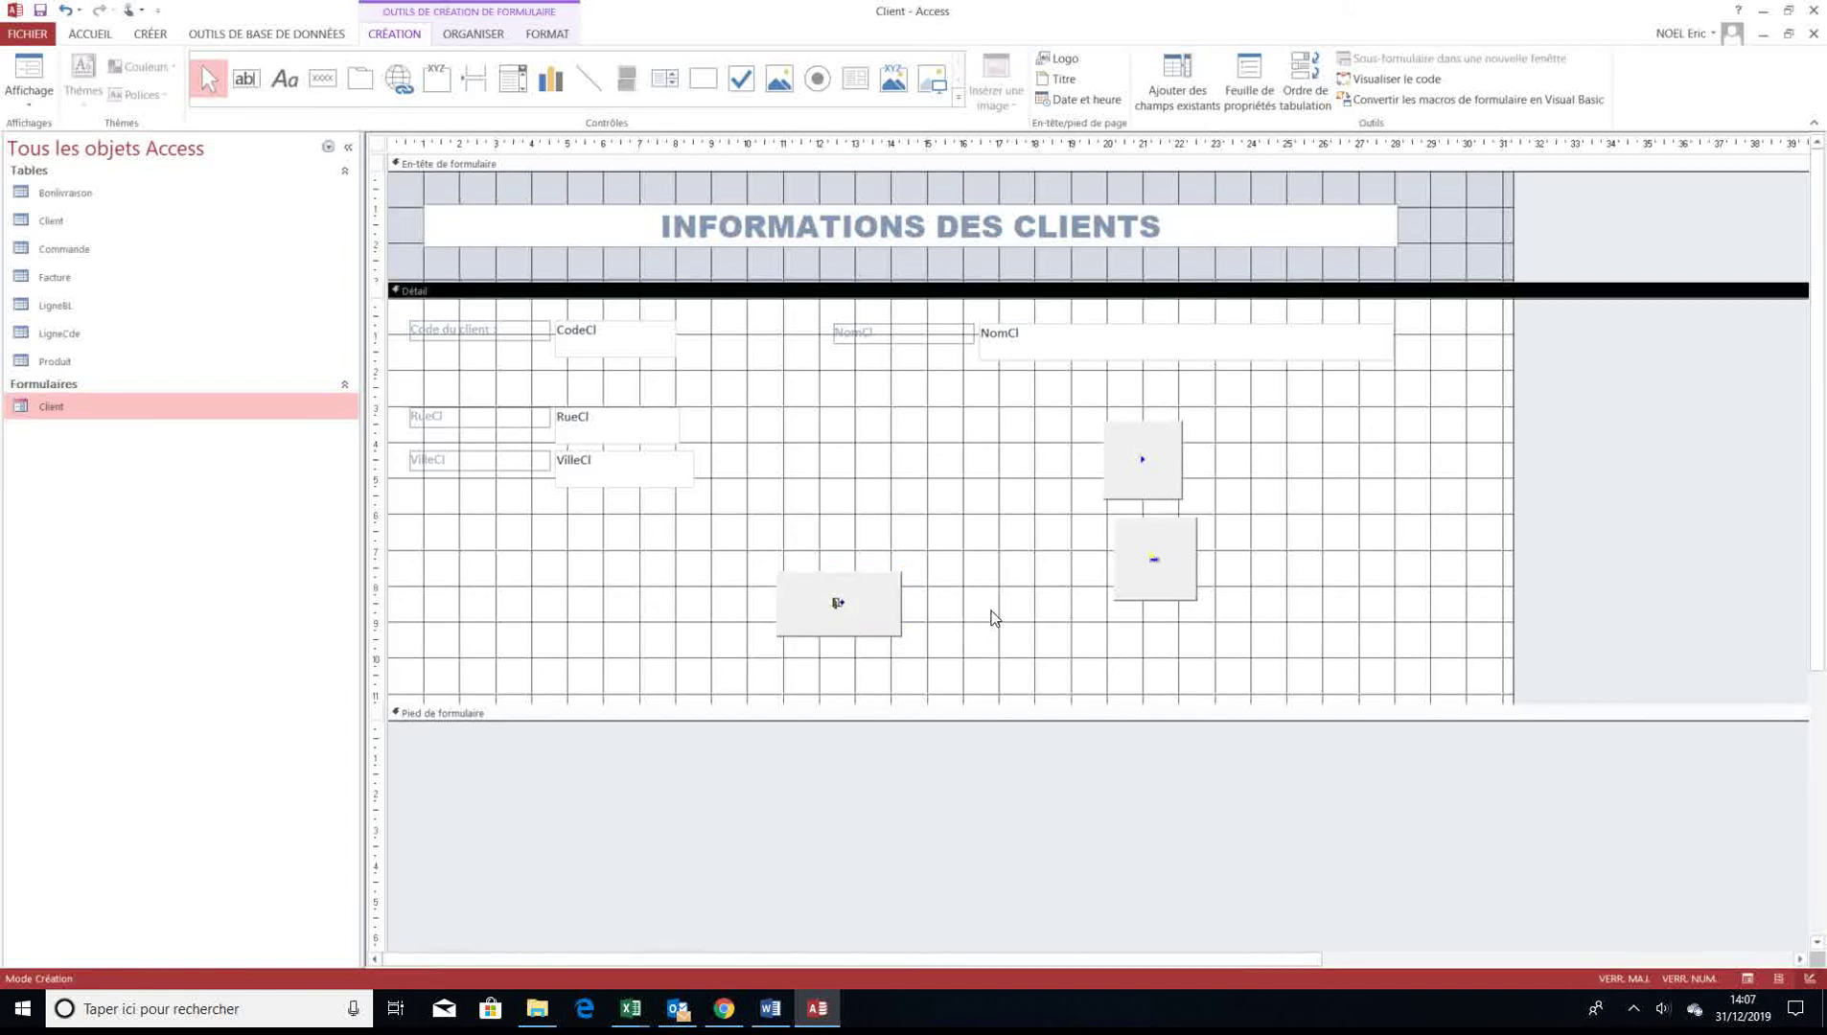
In form view, close the Client form with its exit button, saving the design, and reopen it to test the button again
left_click(29, 96)
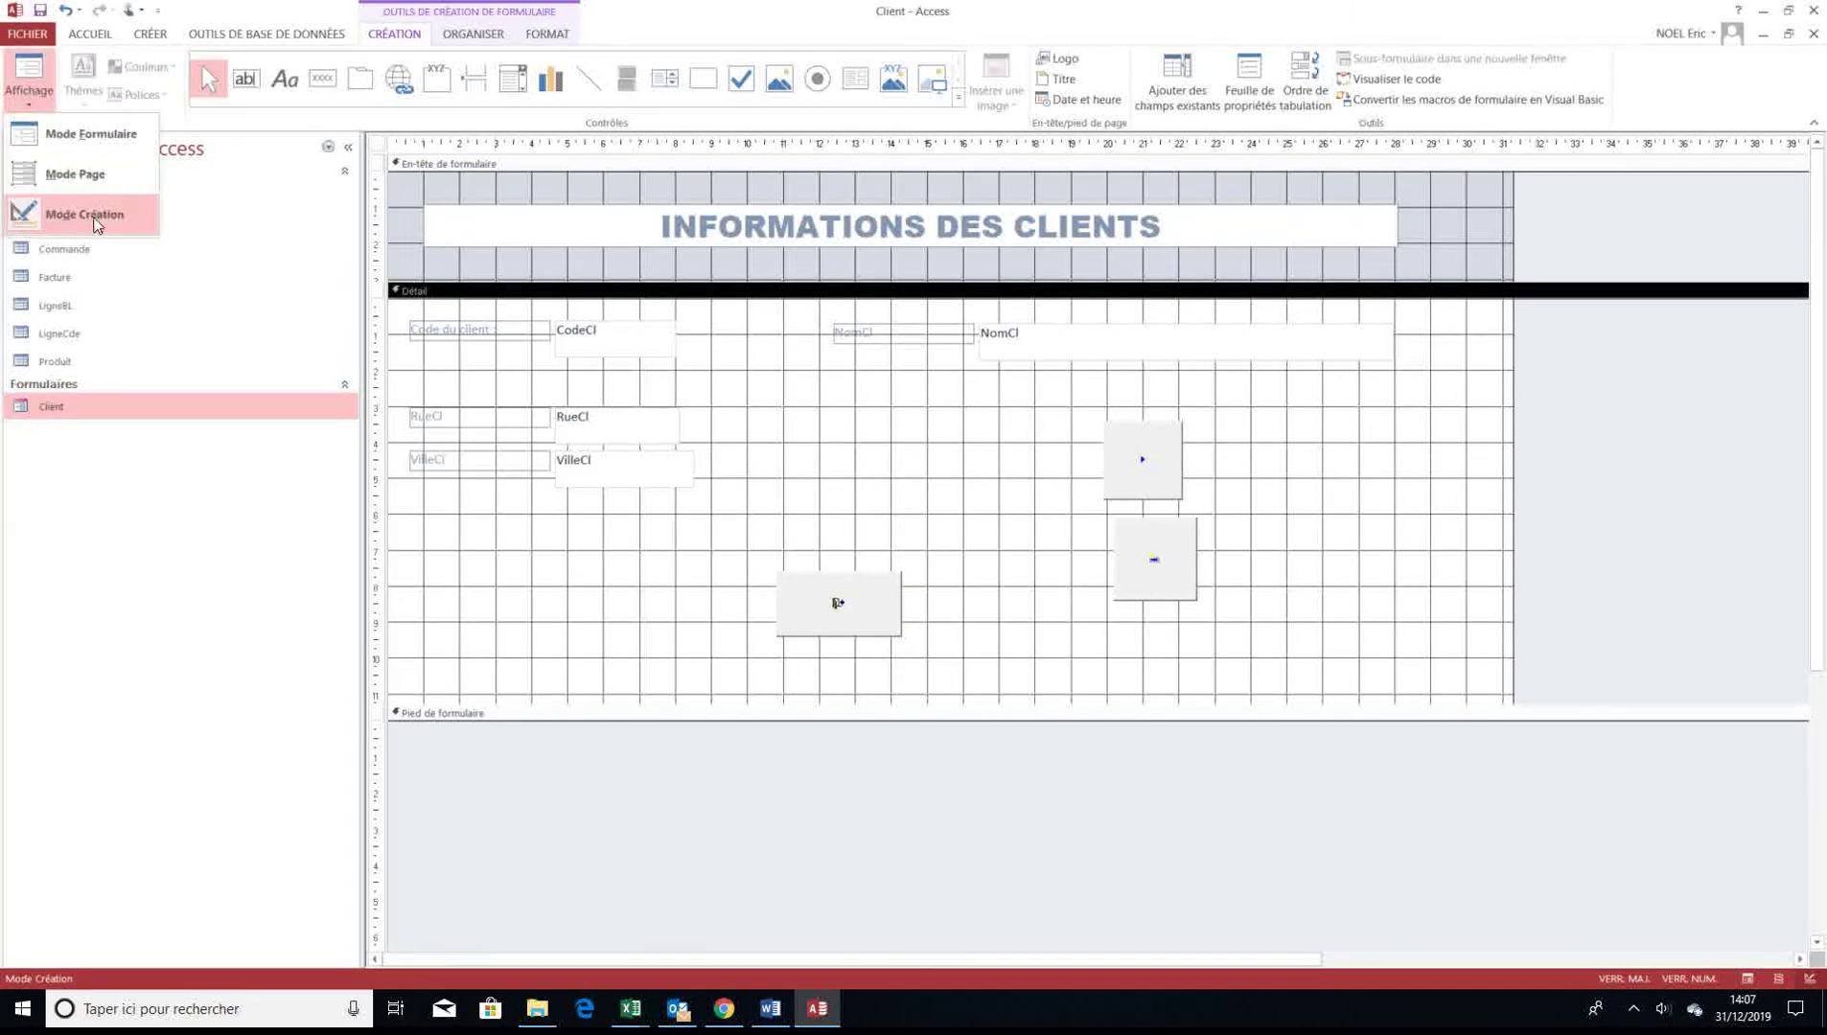
left_click(120, 128)
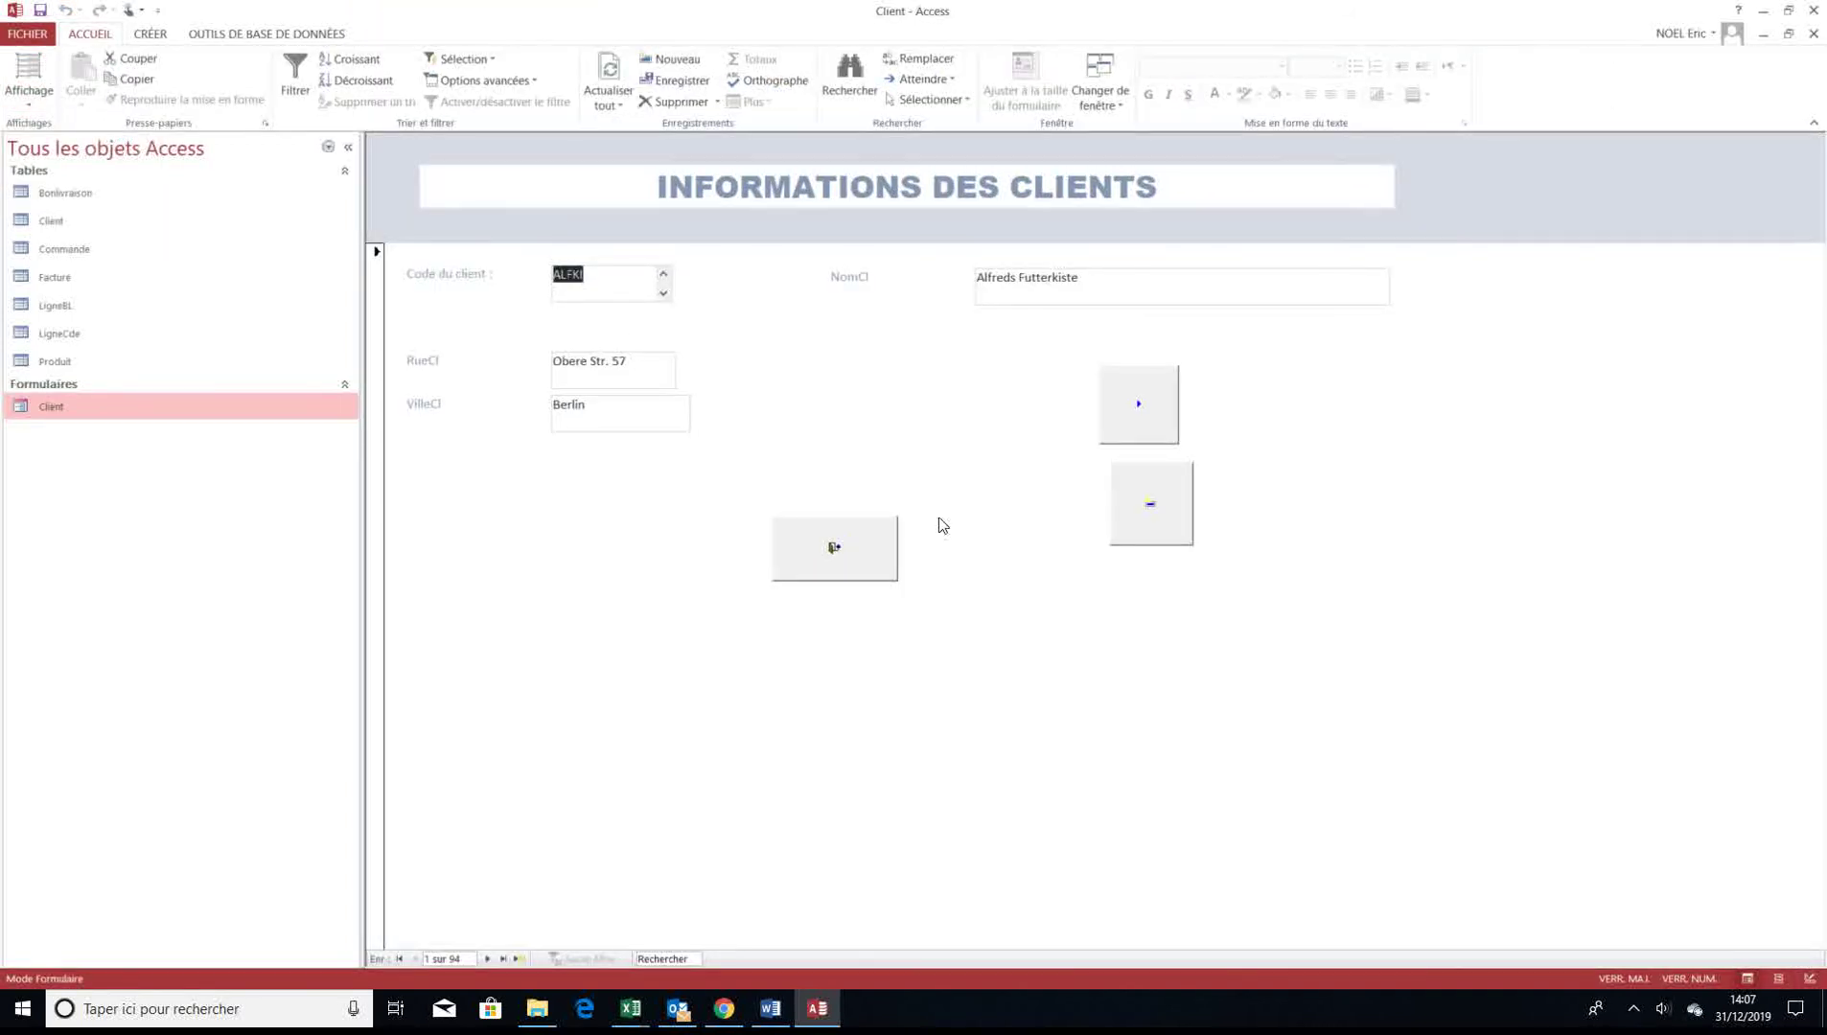
left_click(875, 553)
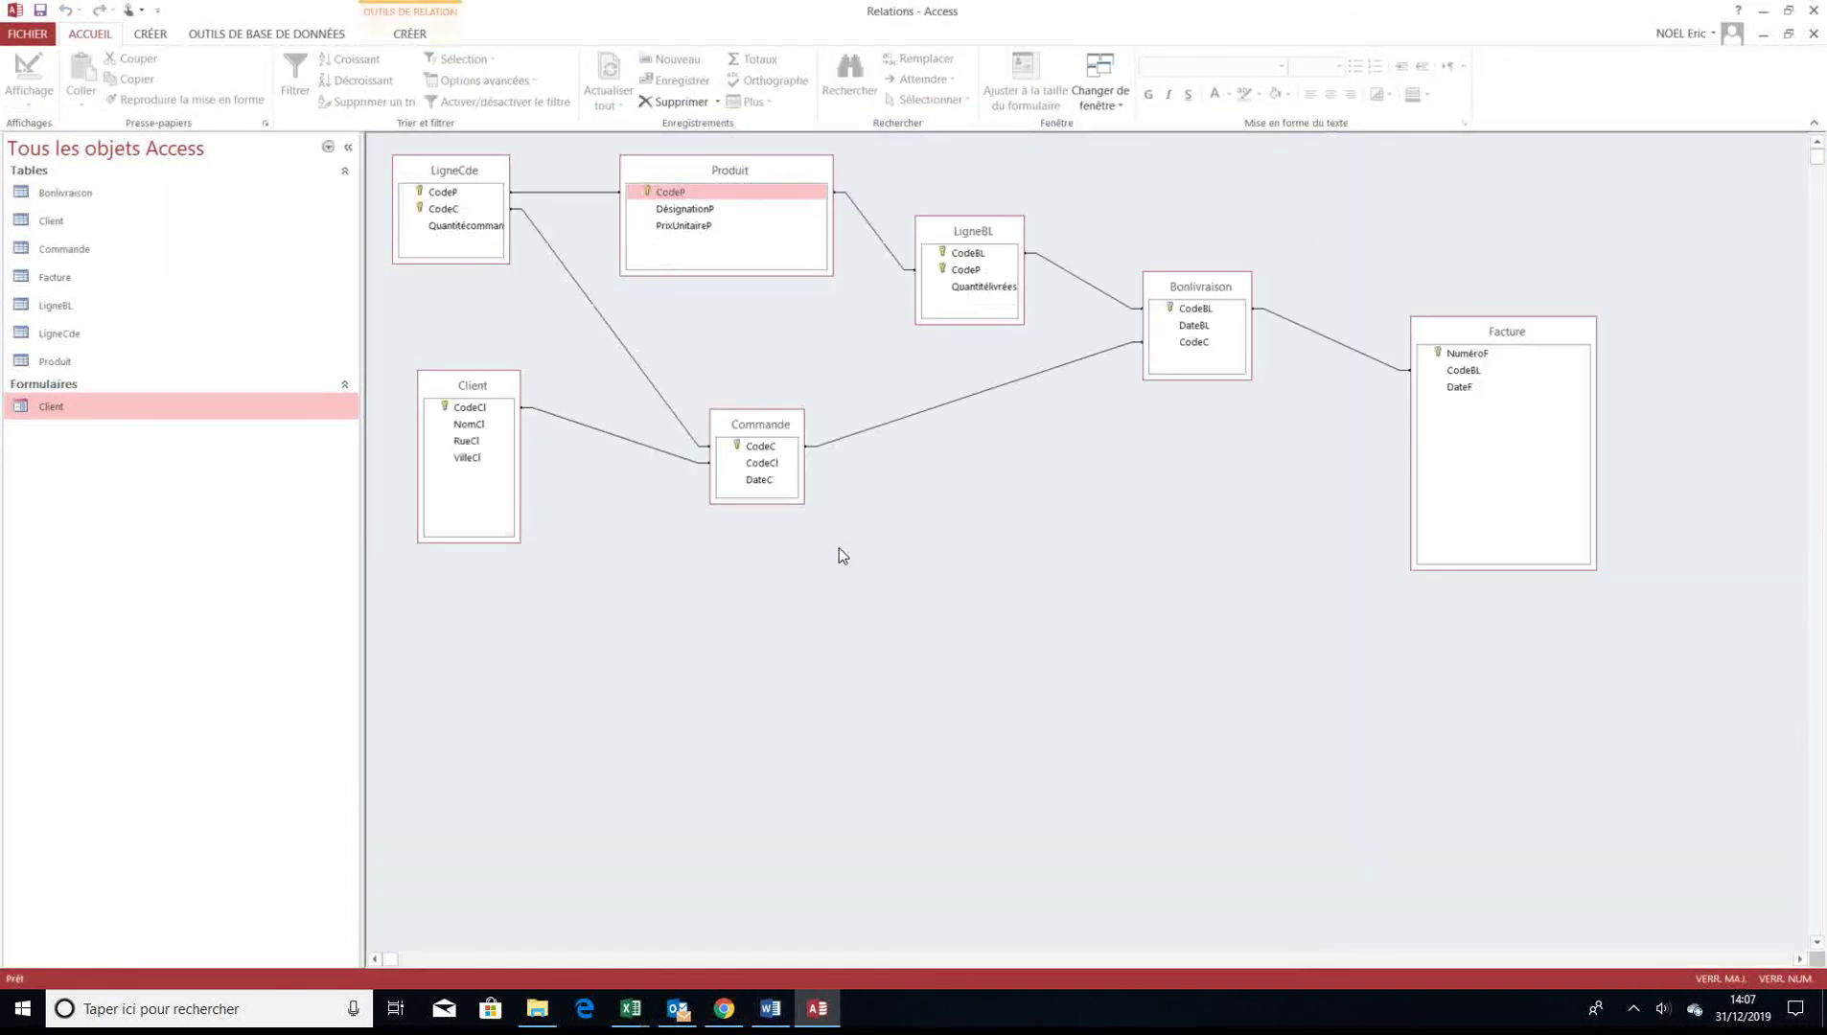
left_click(840, 556)
double_click(166, 411)
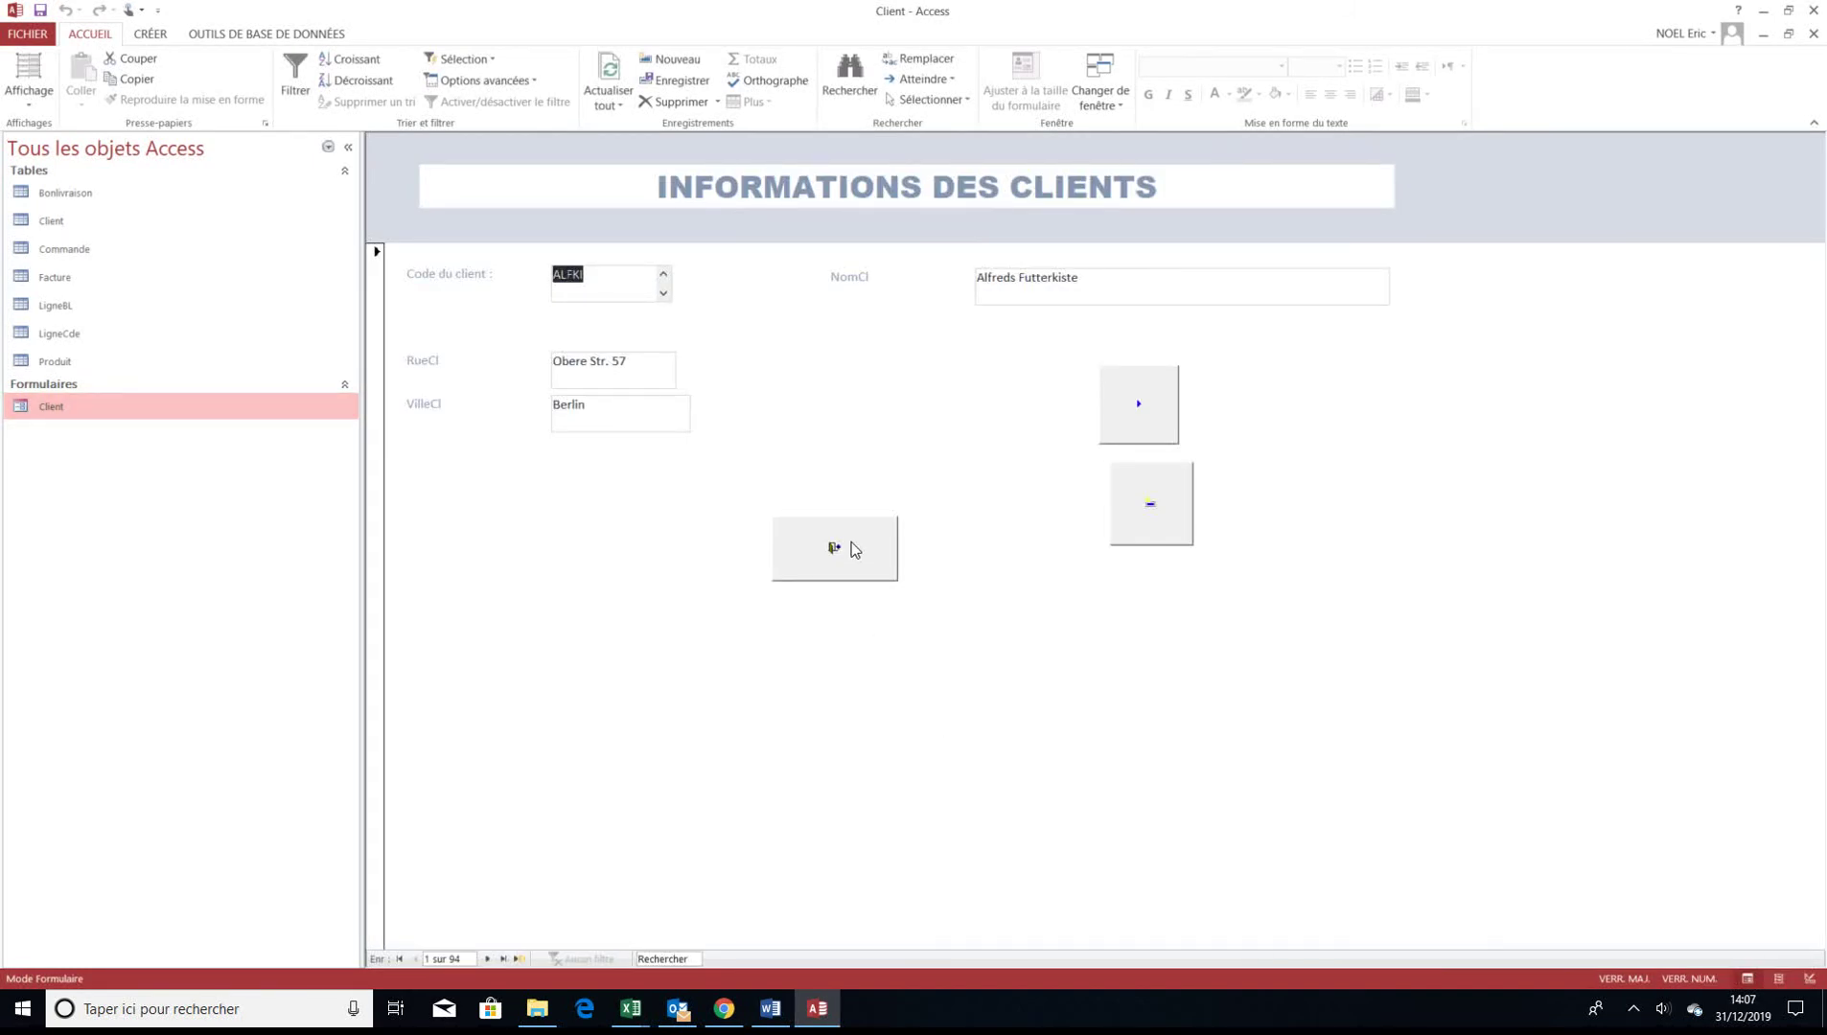
left_click(854, 549)
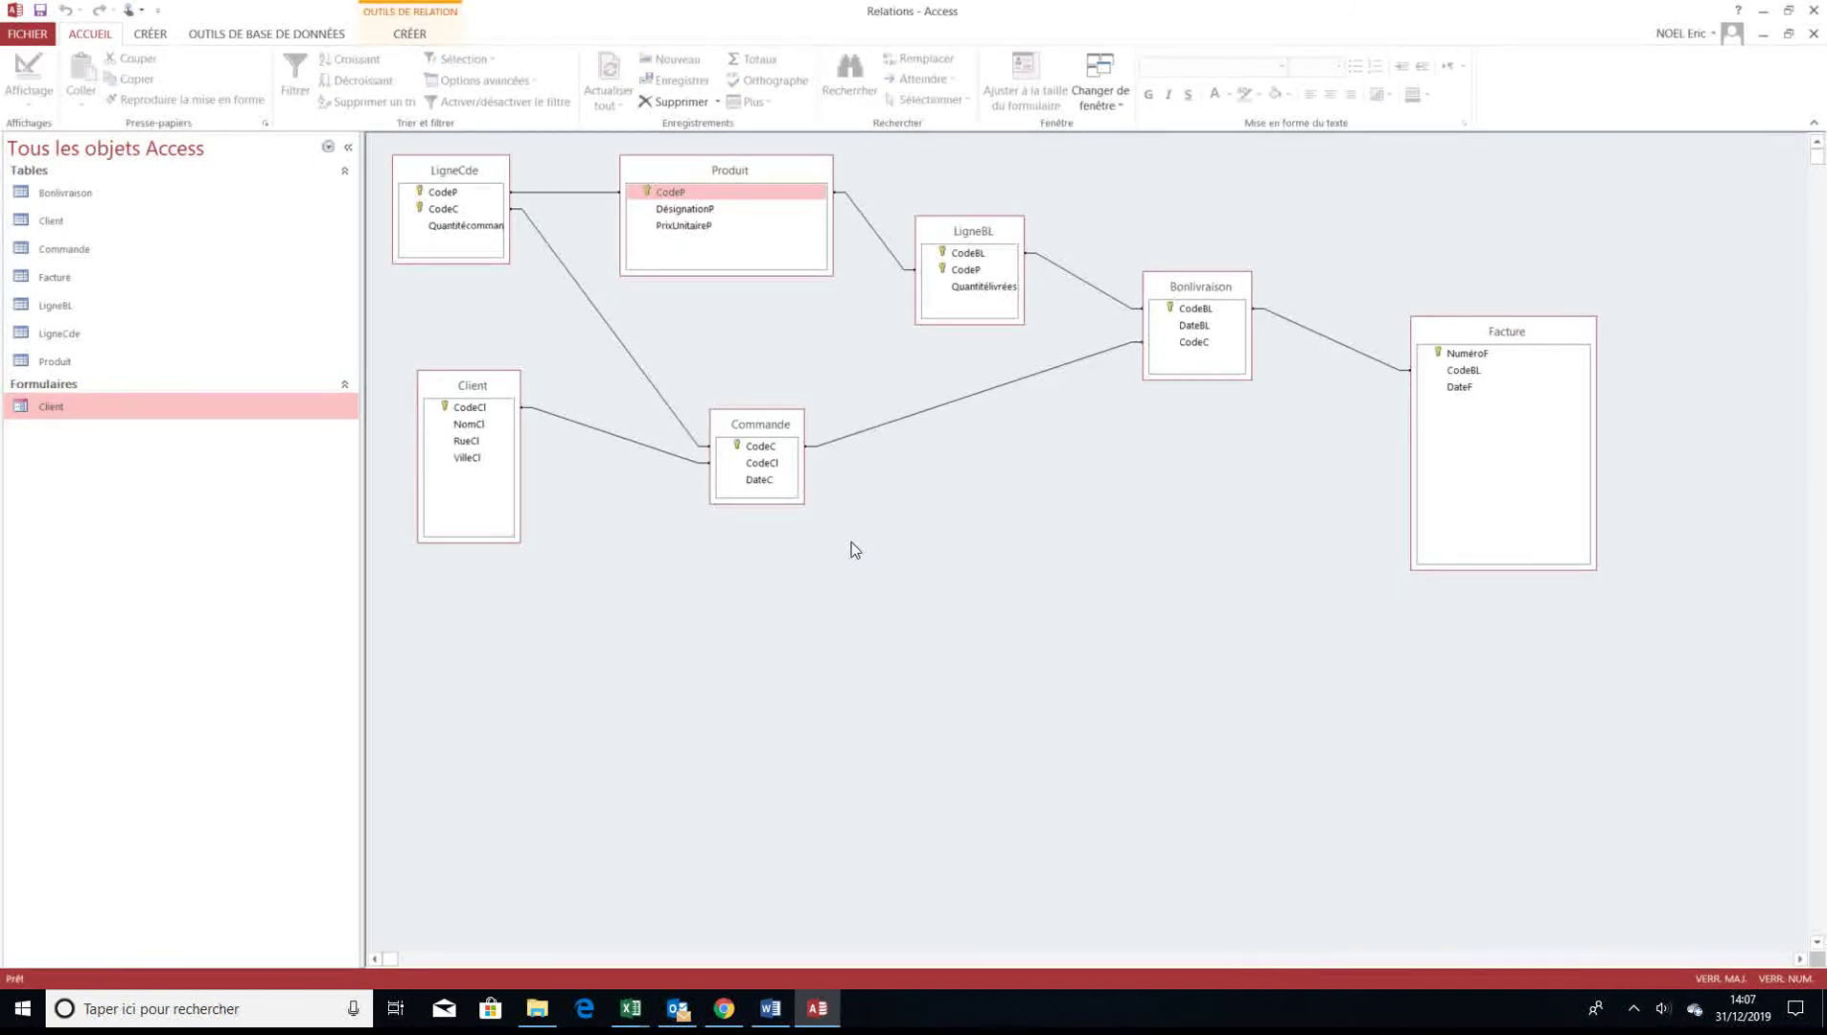
Reopen the Client form in design view and insert a hyperlink to the database's Facture table
double_click(246, 415)
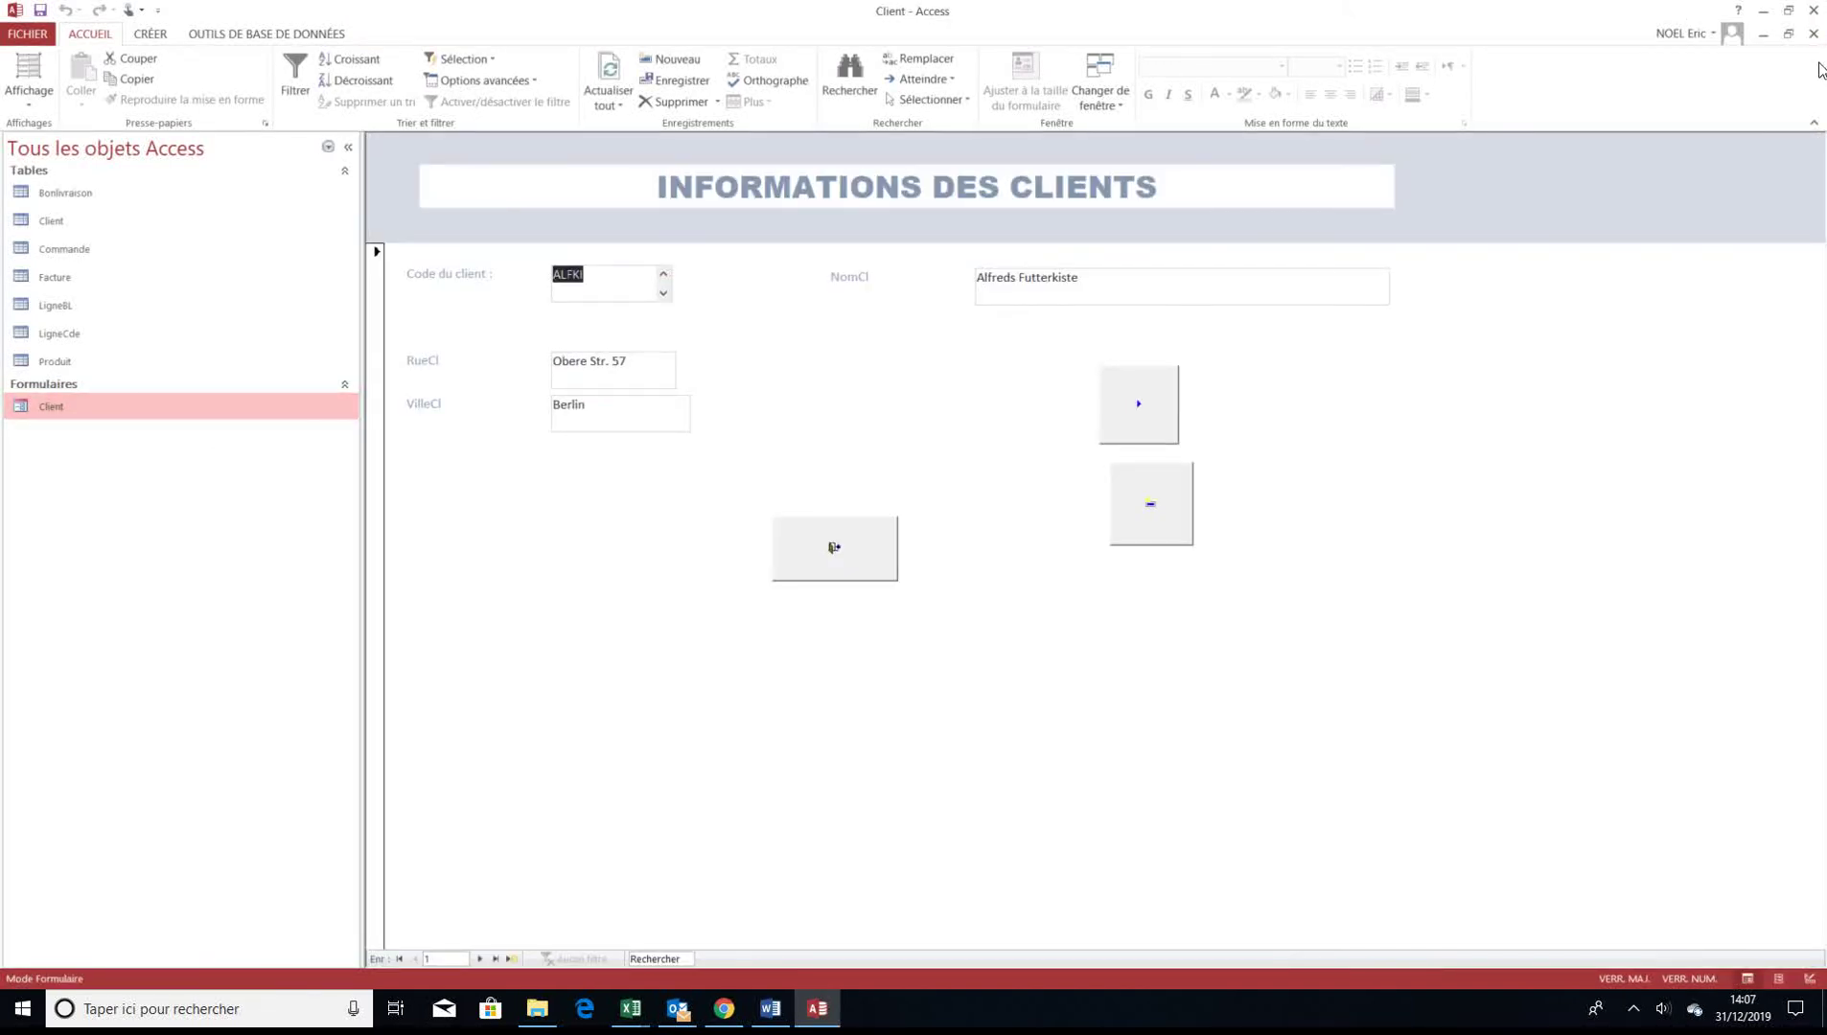
left_click(29, 94)
left_click(94, 217)
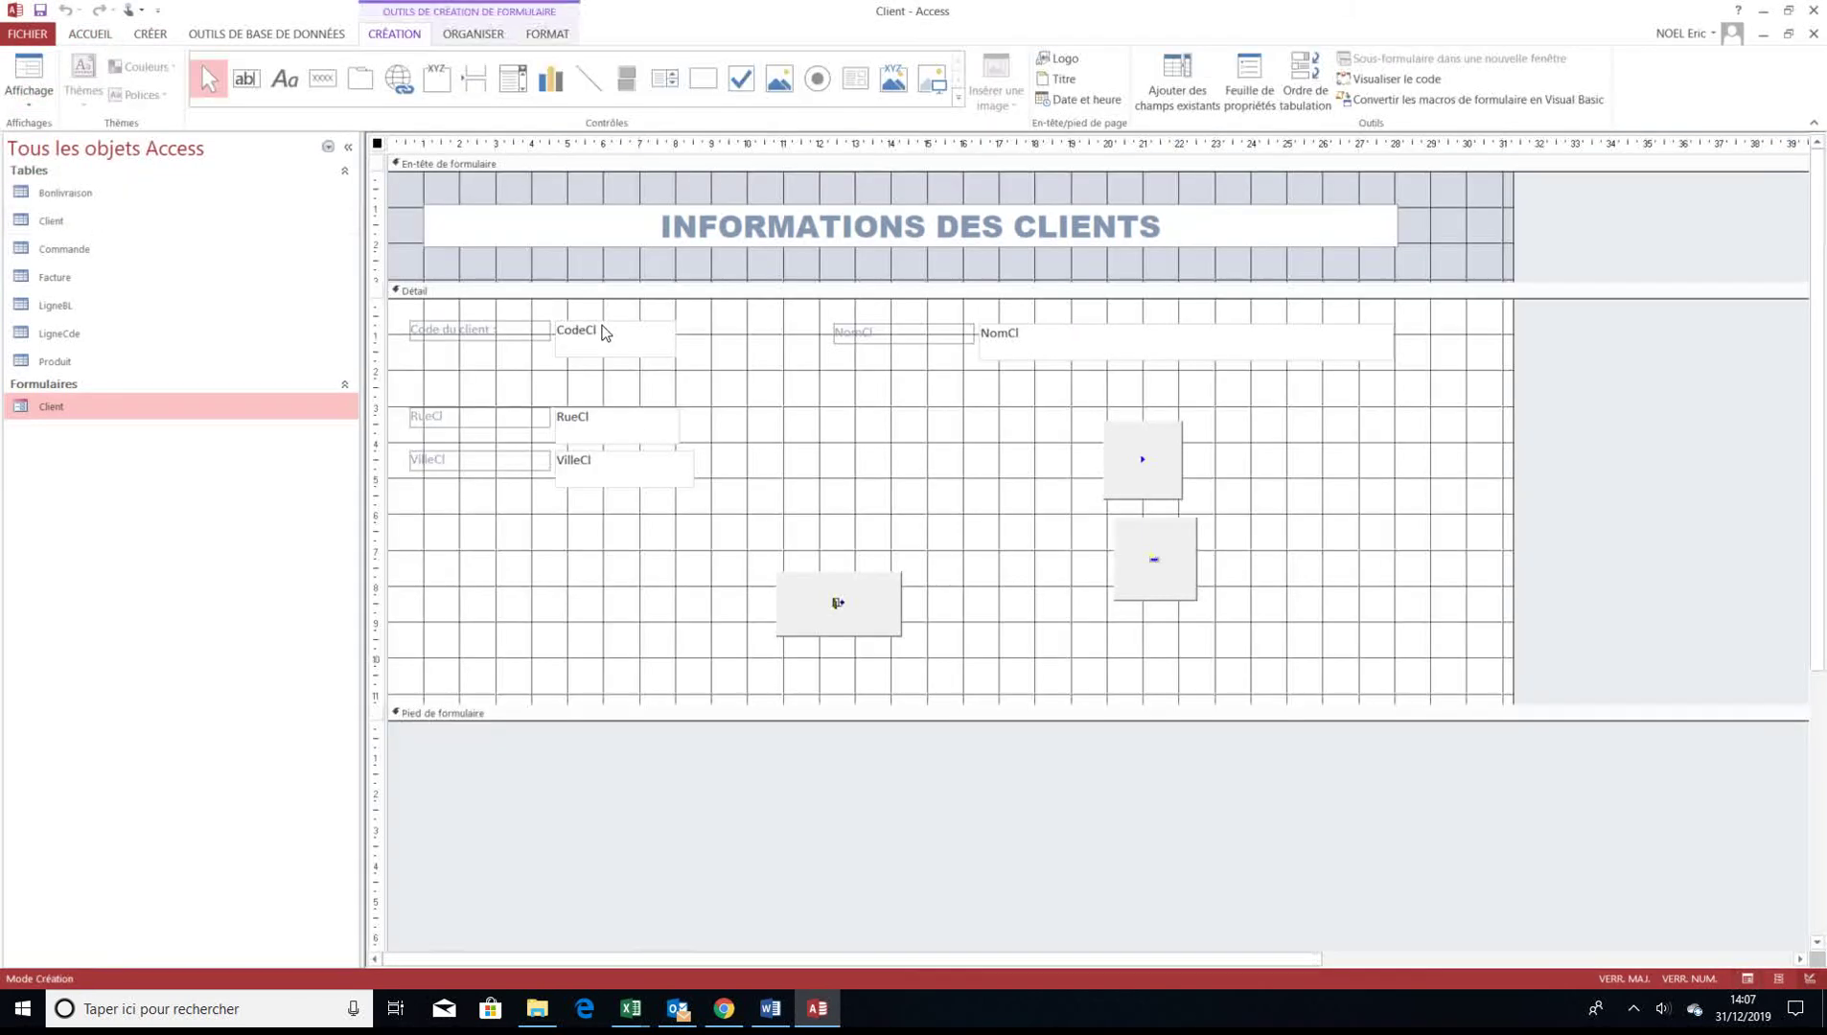
left_click(399, 79)
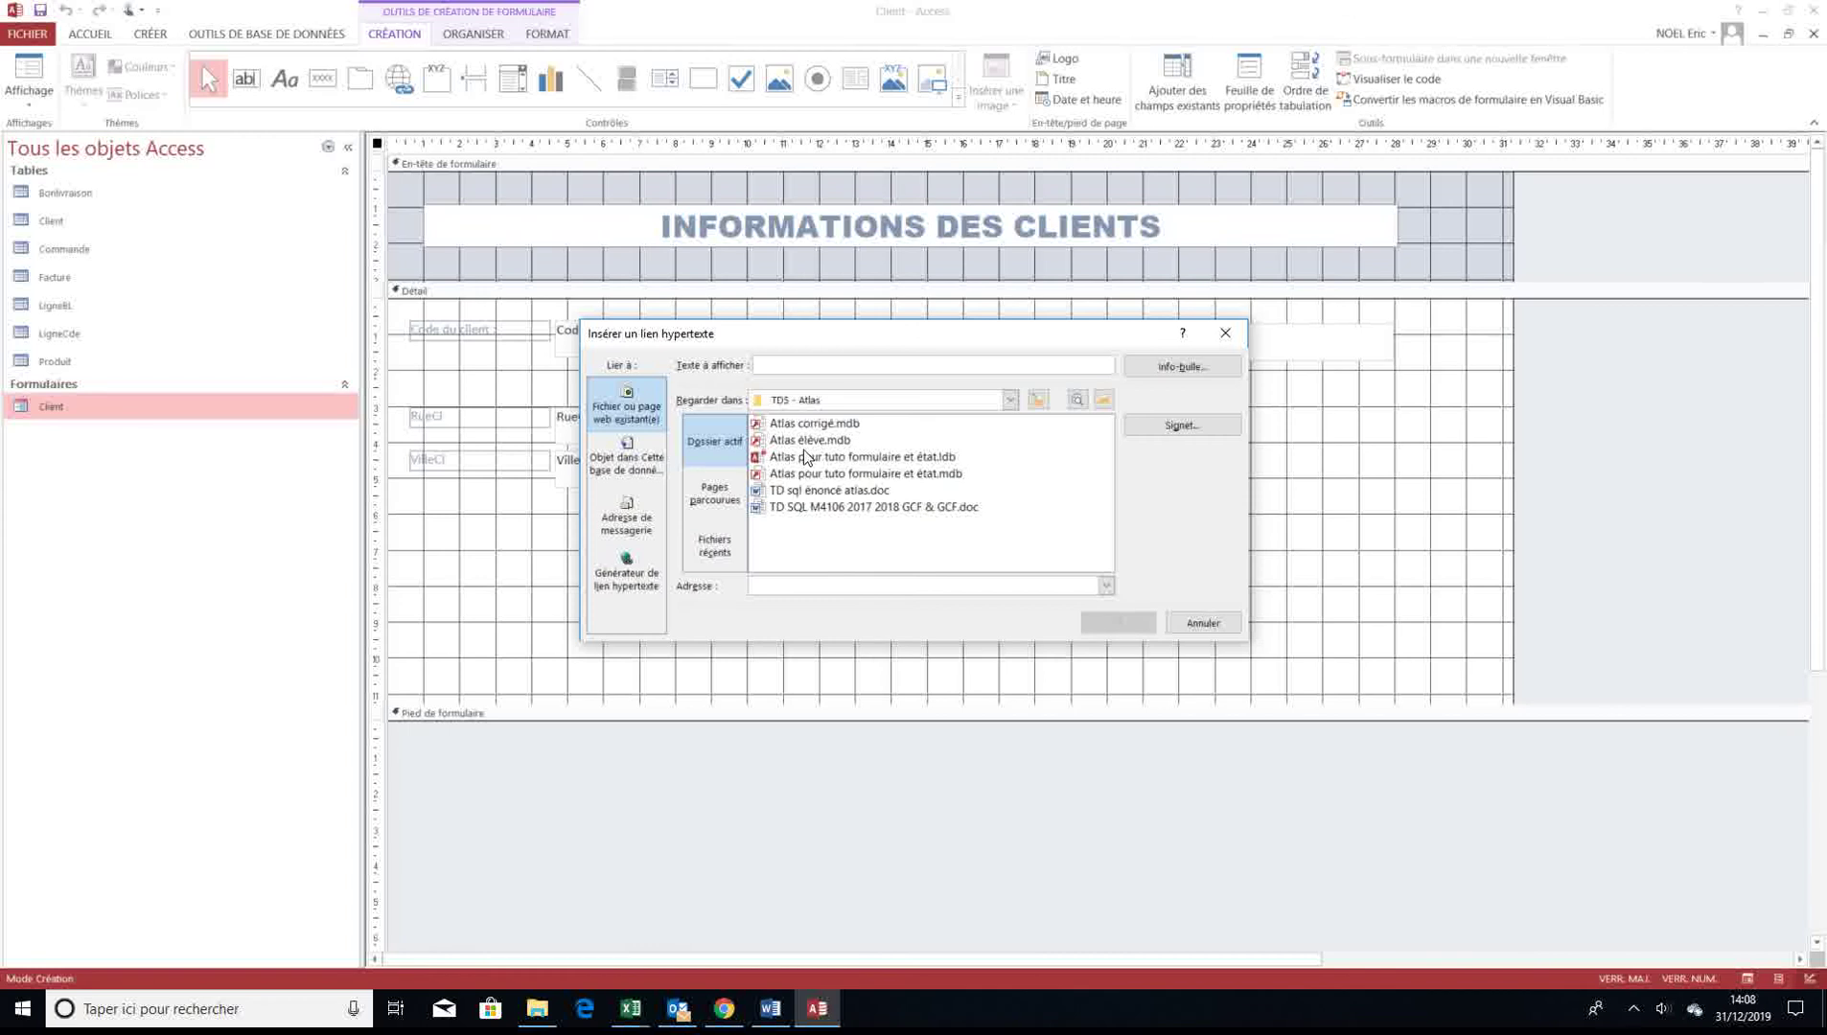
left_click(621, 462)
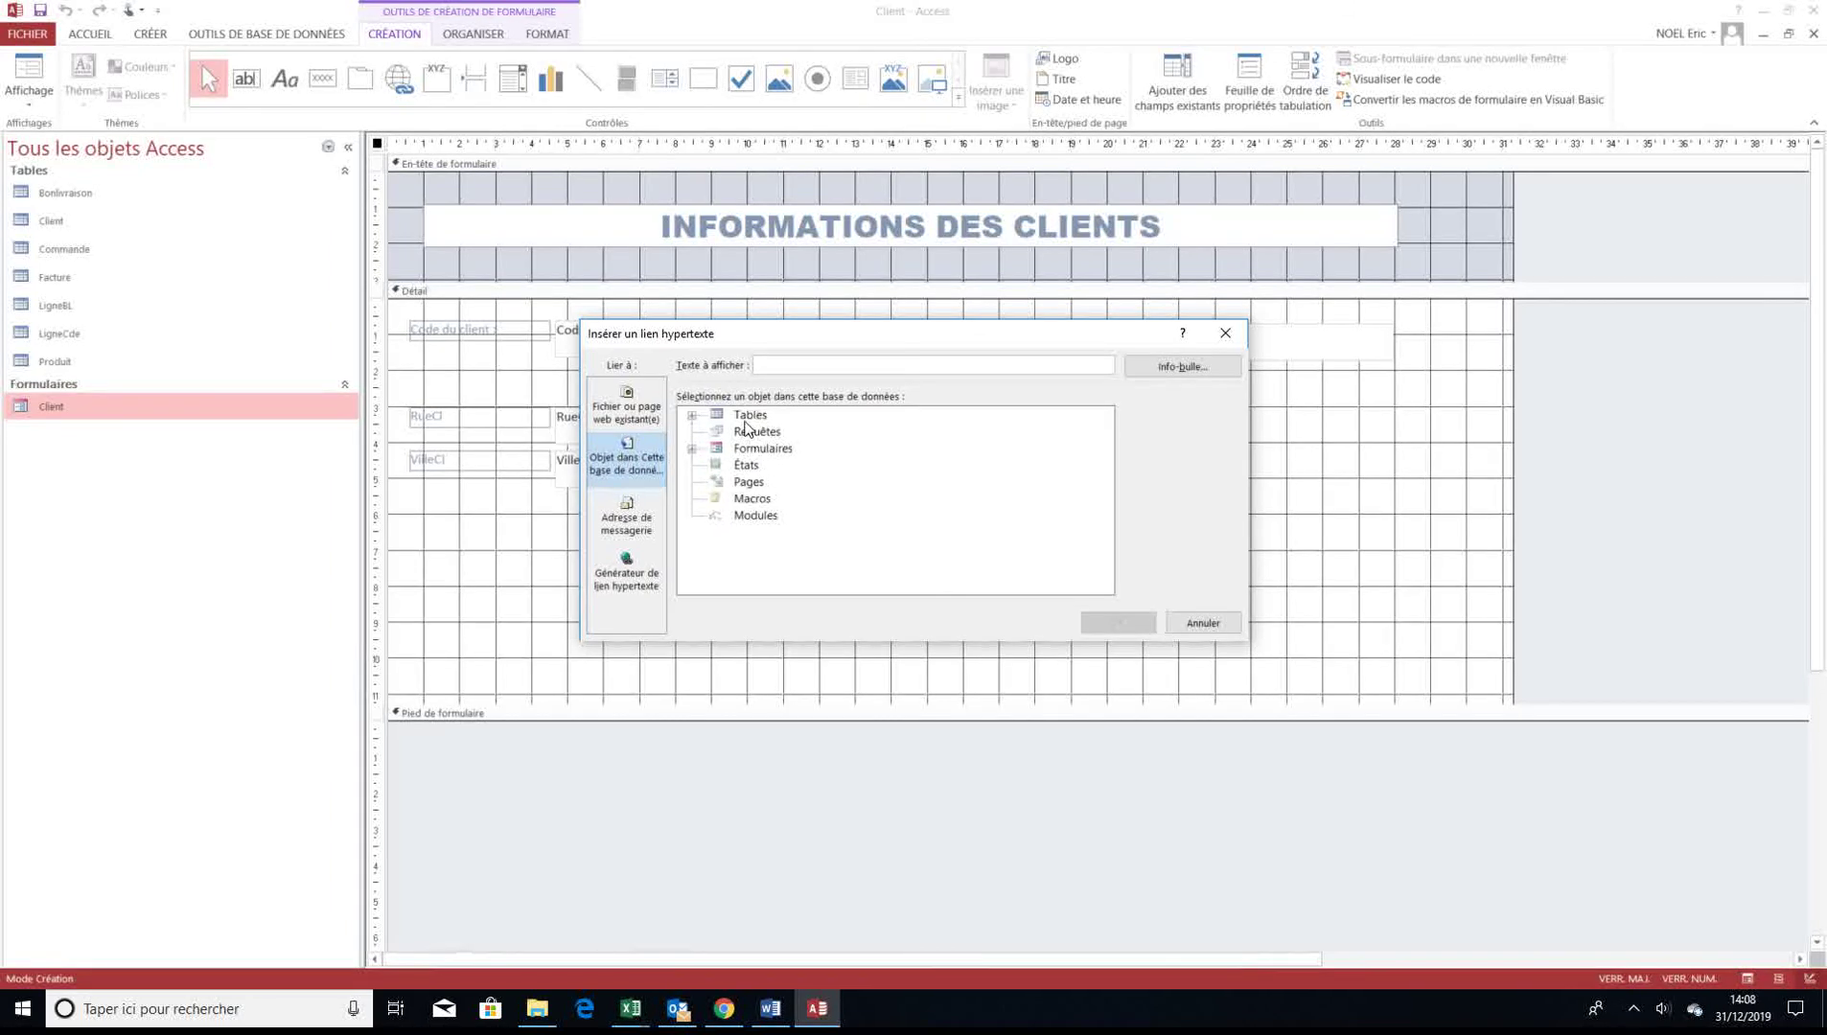
left_click(692, 417)
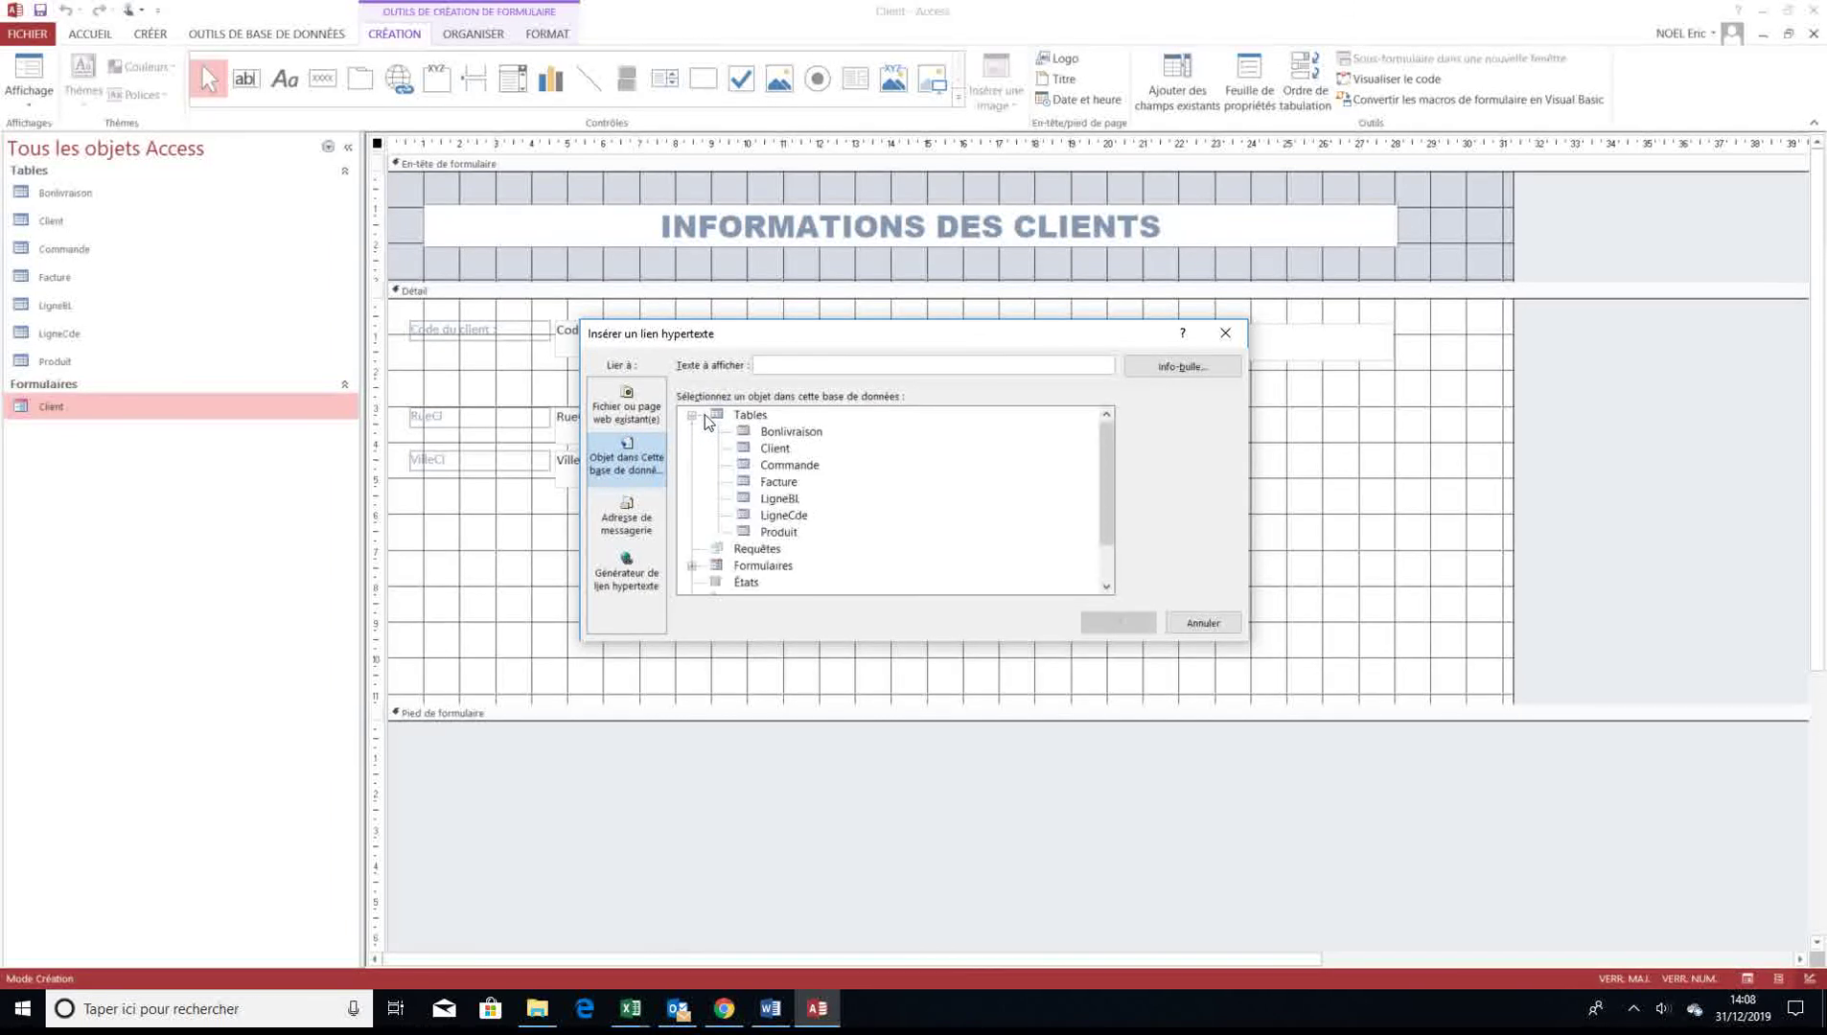
left_click(773, 482)
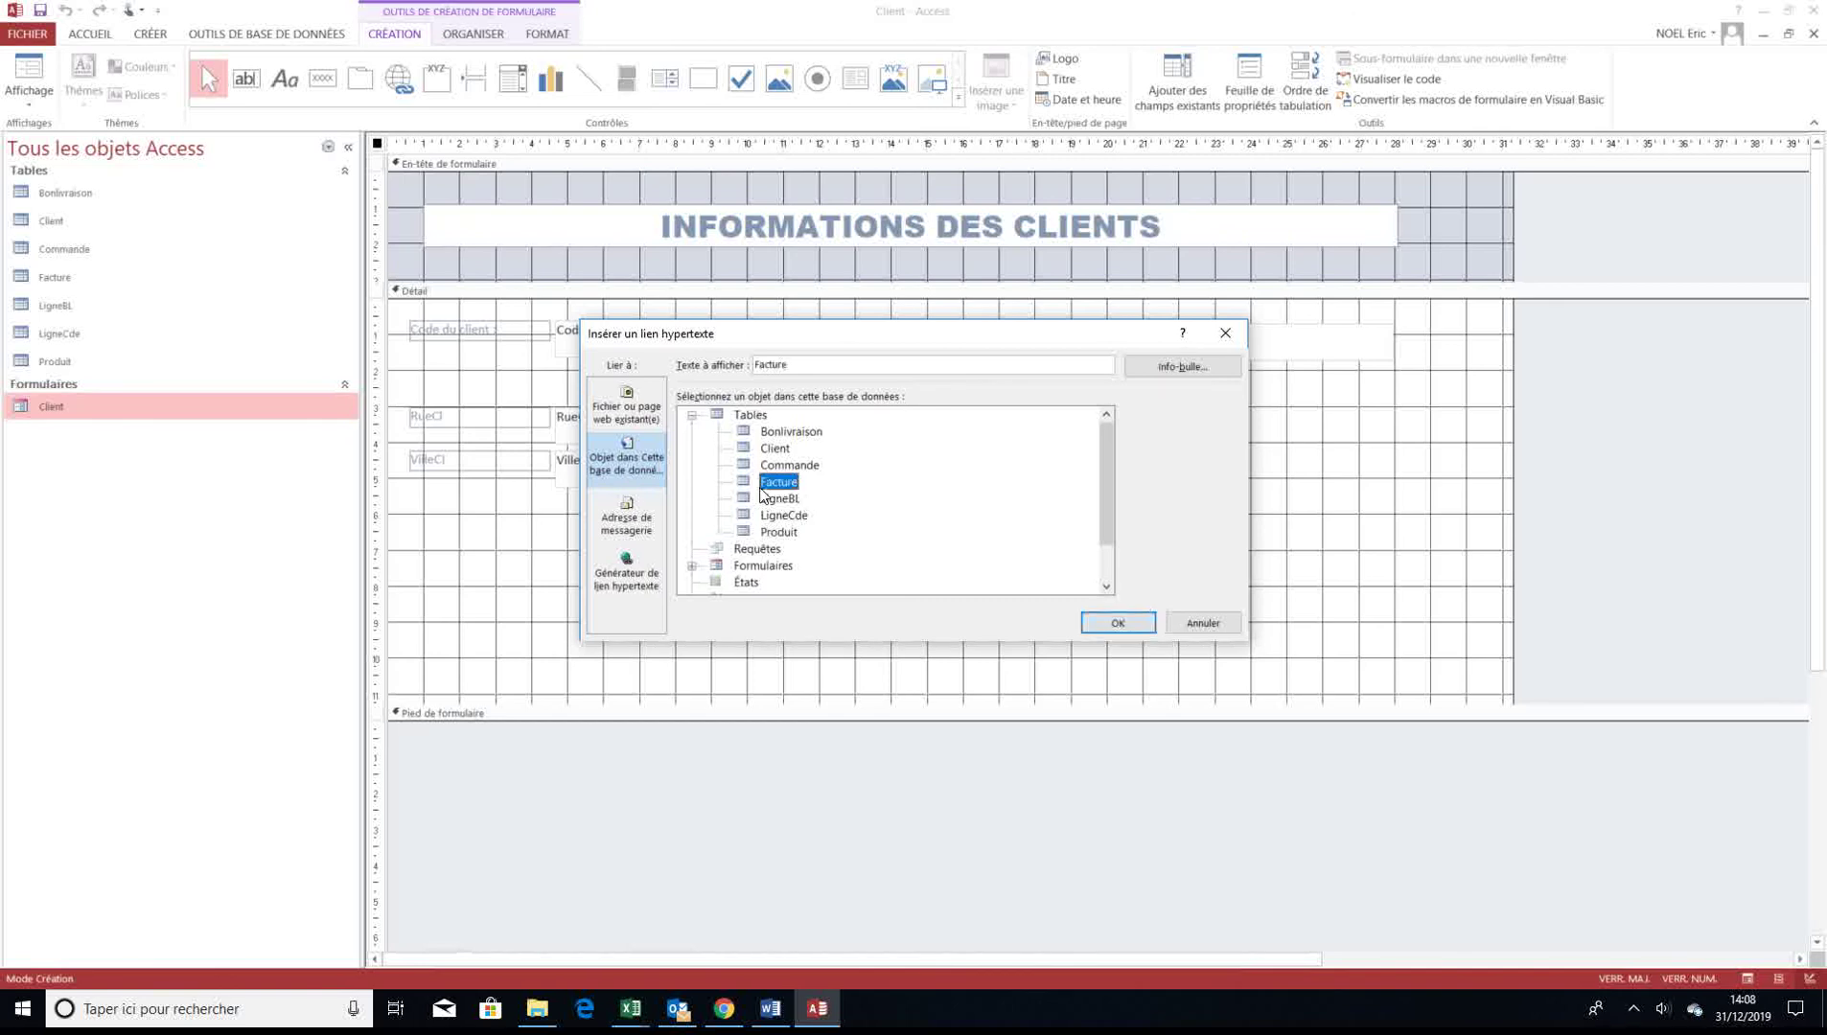
left_click(1118, 624)
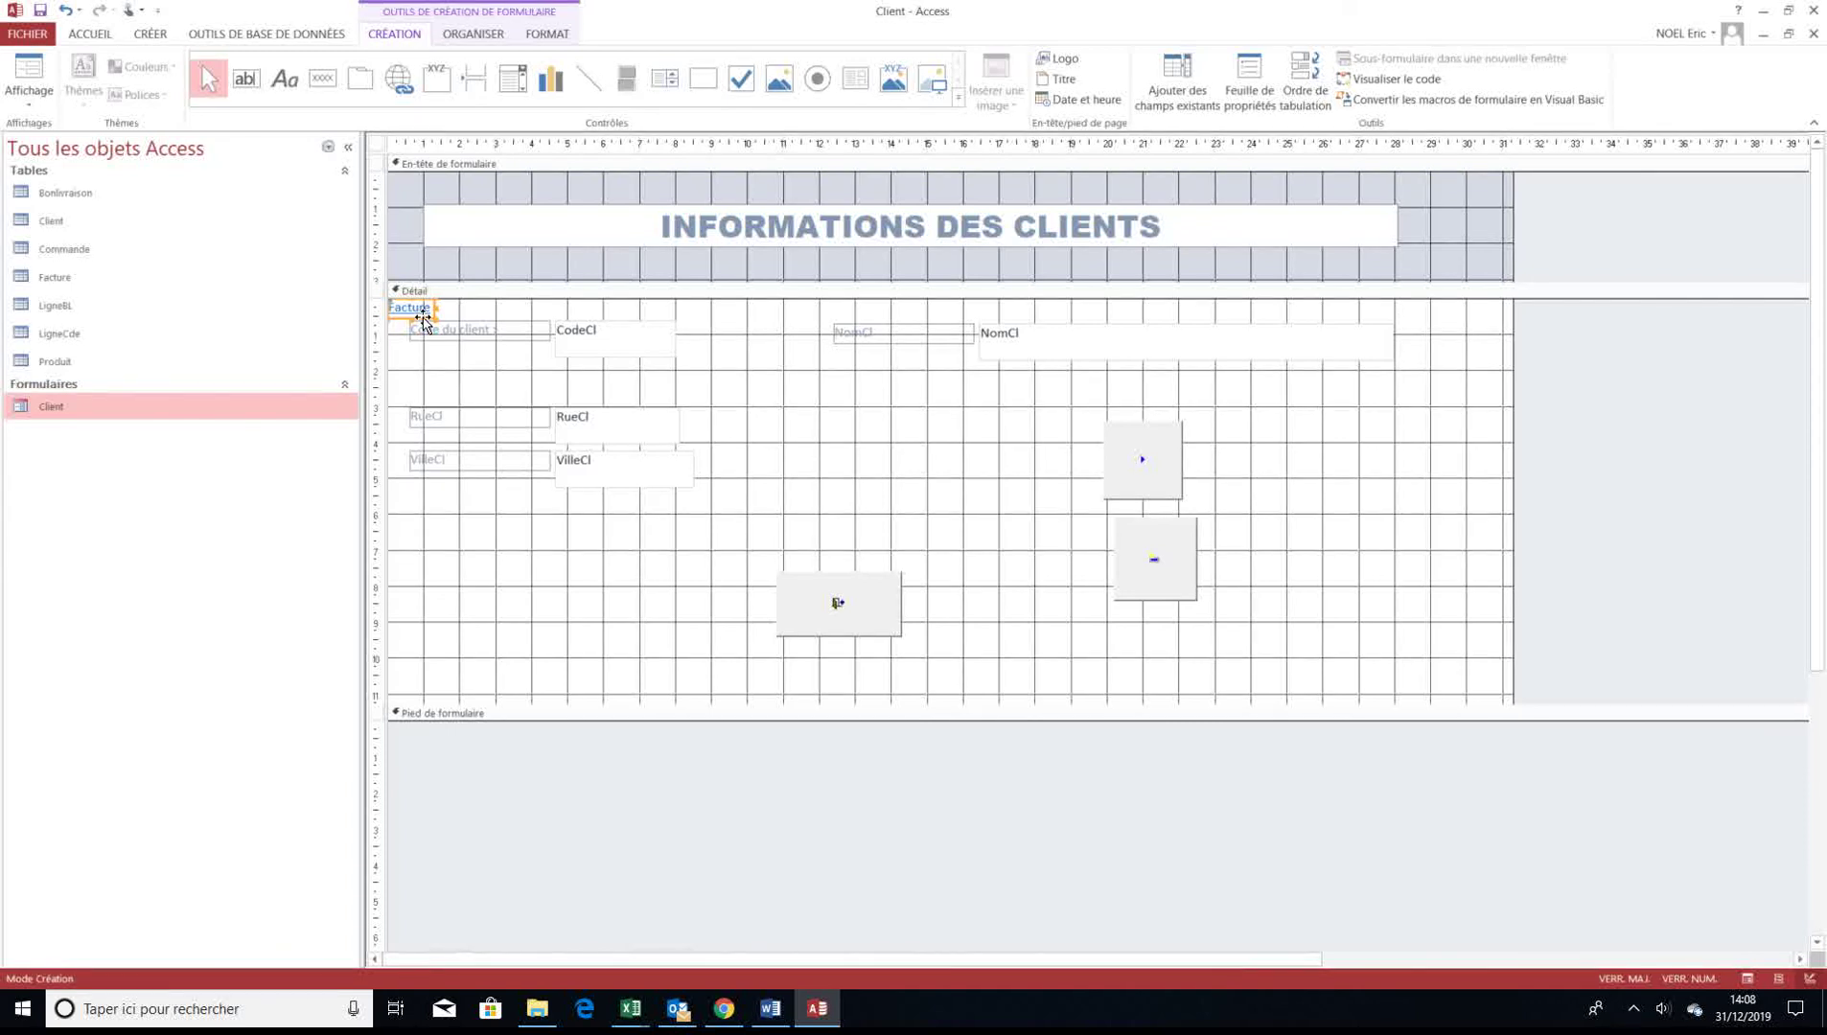
Move the Facture hyperlink to the right of the add-record button and change its text to "Ouvrir la table facture"
left_click_drag(423, 316, 1234, 598)
type("oUVRIER")
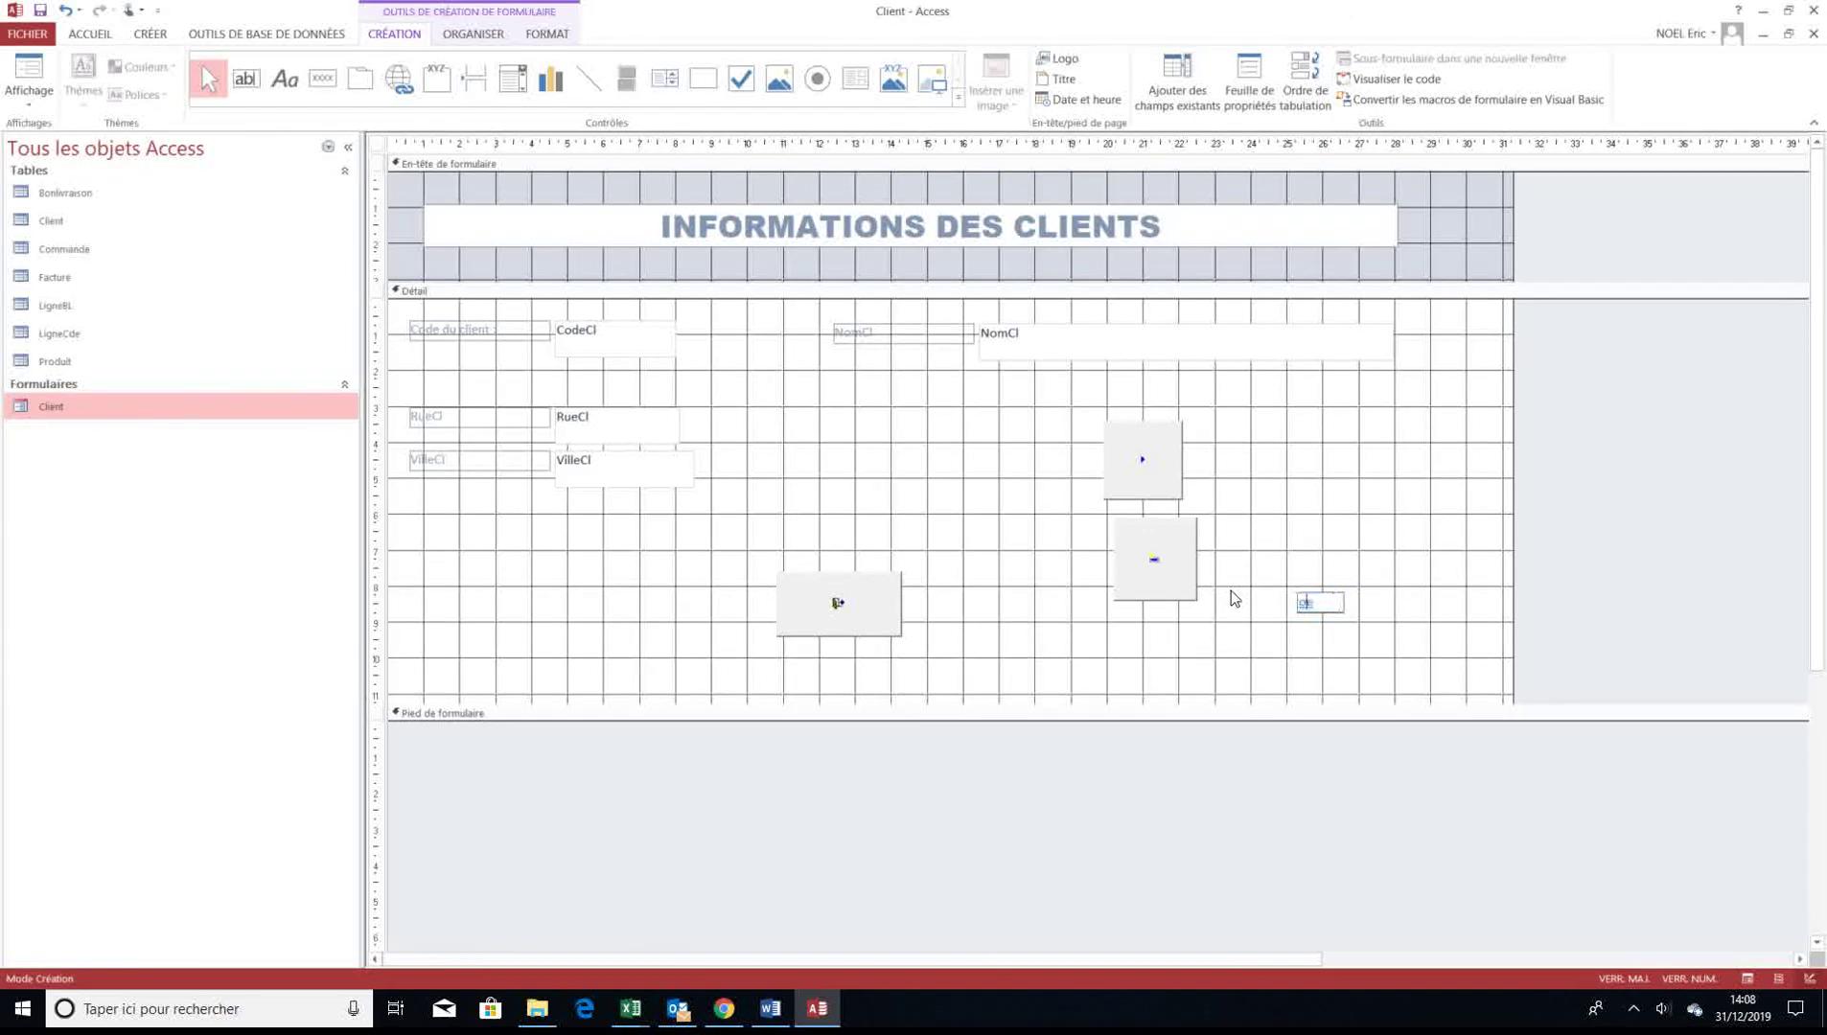
key("BackSpace")
key("BackSpace")
key("BackSpace")
key("BackSpace")
key("BackSpace")
key("BackSpace")
key("BackSpace")
type("O")
key("Caps_Lock")
type("uvrir la table fa")
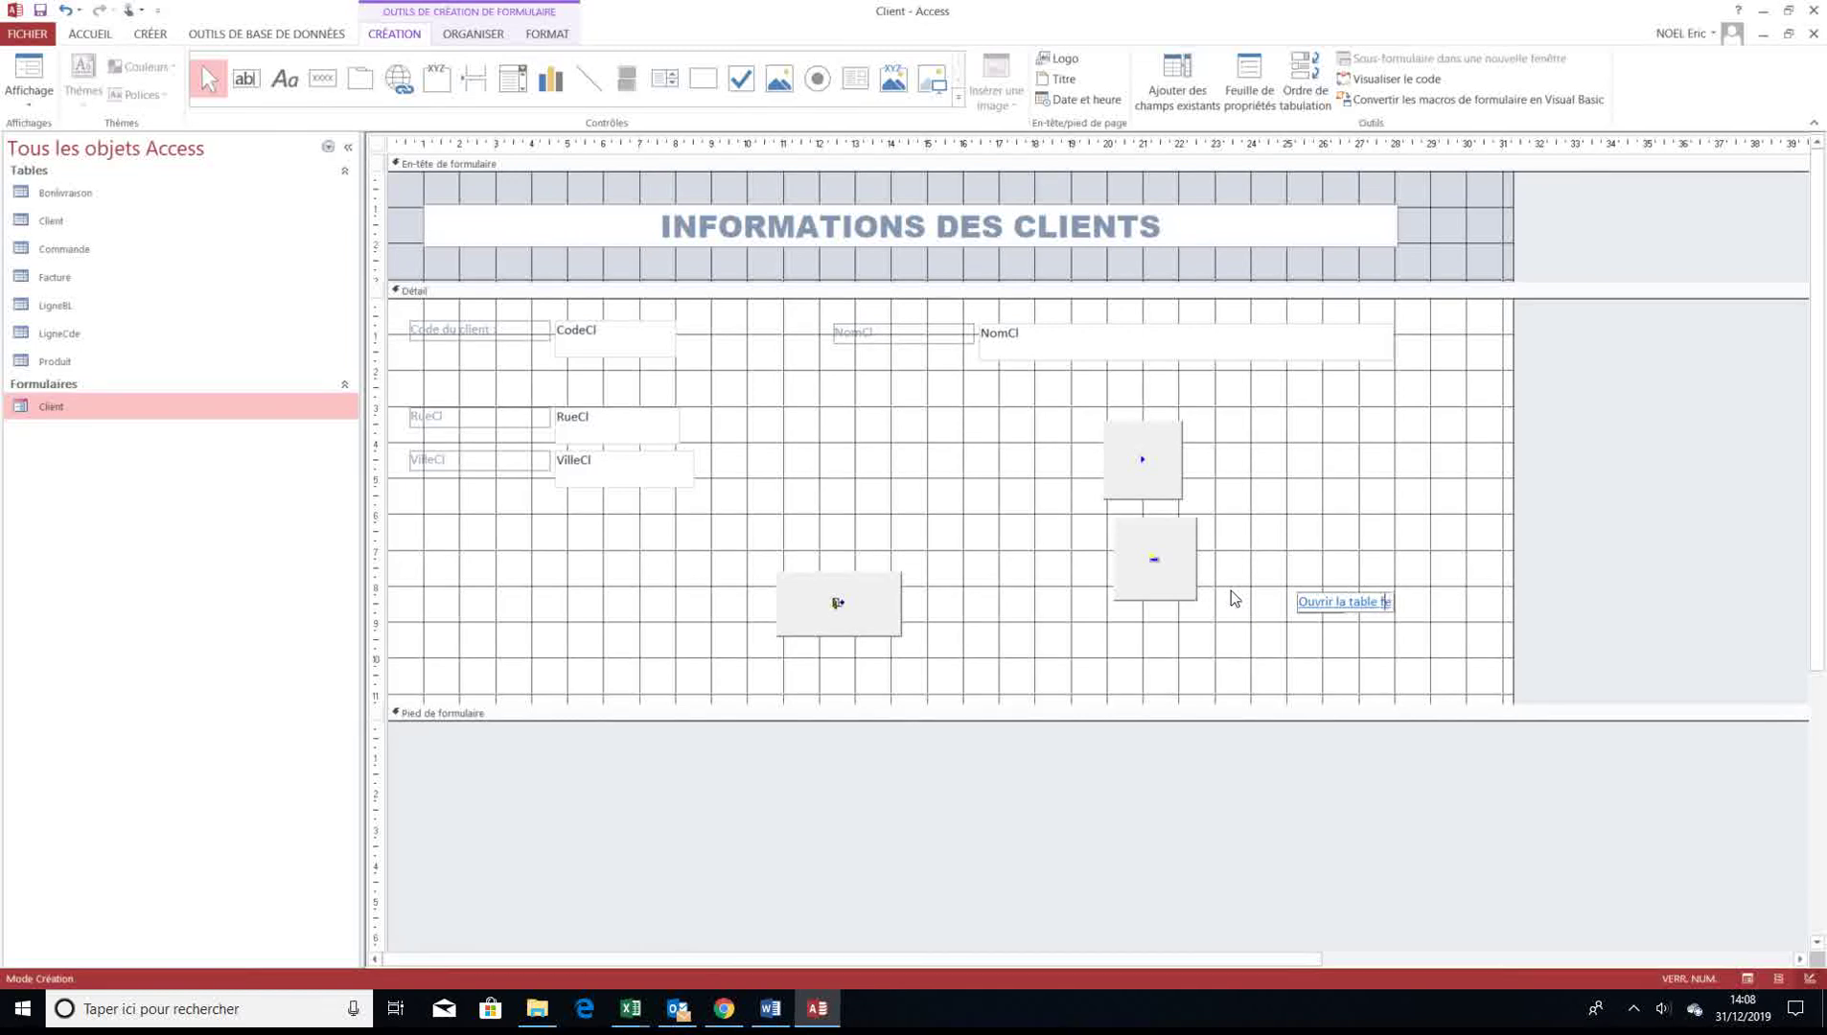
type("cture")
left_click(1426, 543)
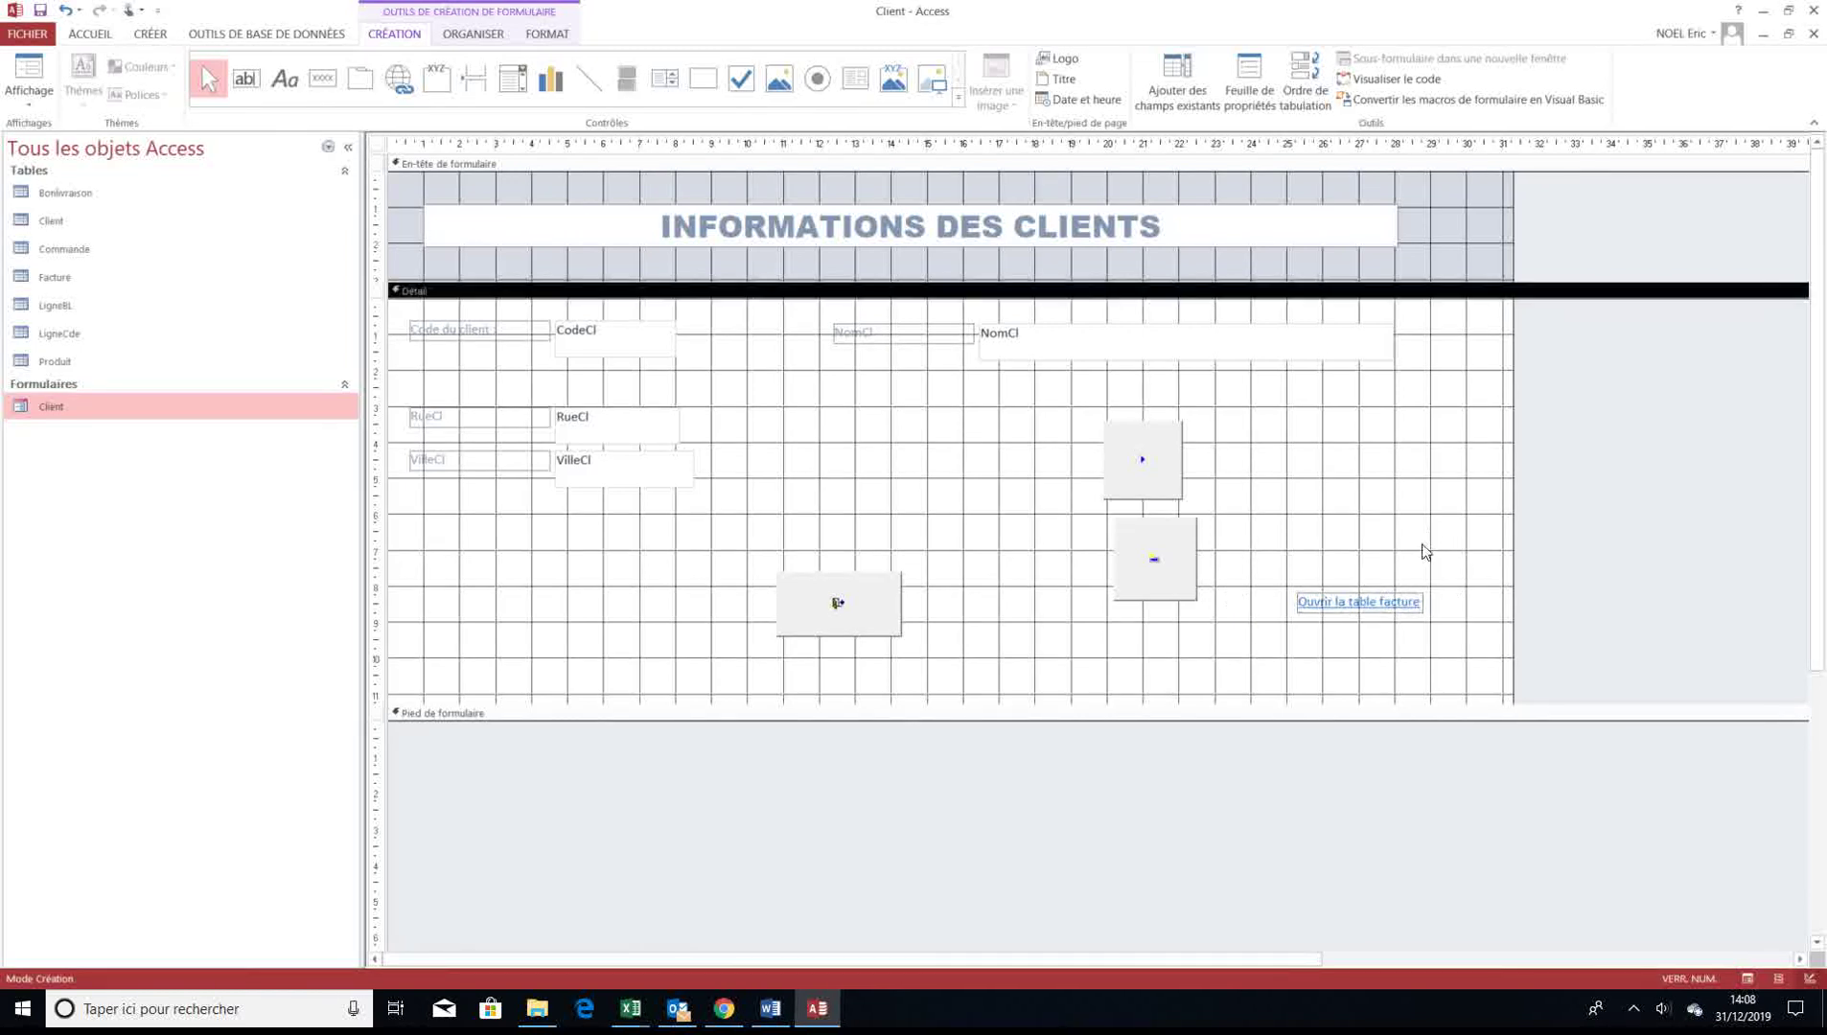
Set the hyperlink label's font size to 20 and enlarge its frame to about 7.6 by 2.1 cm
left_click(1412, 602)
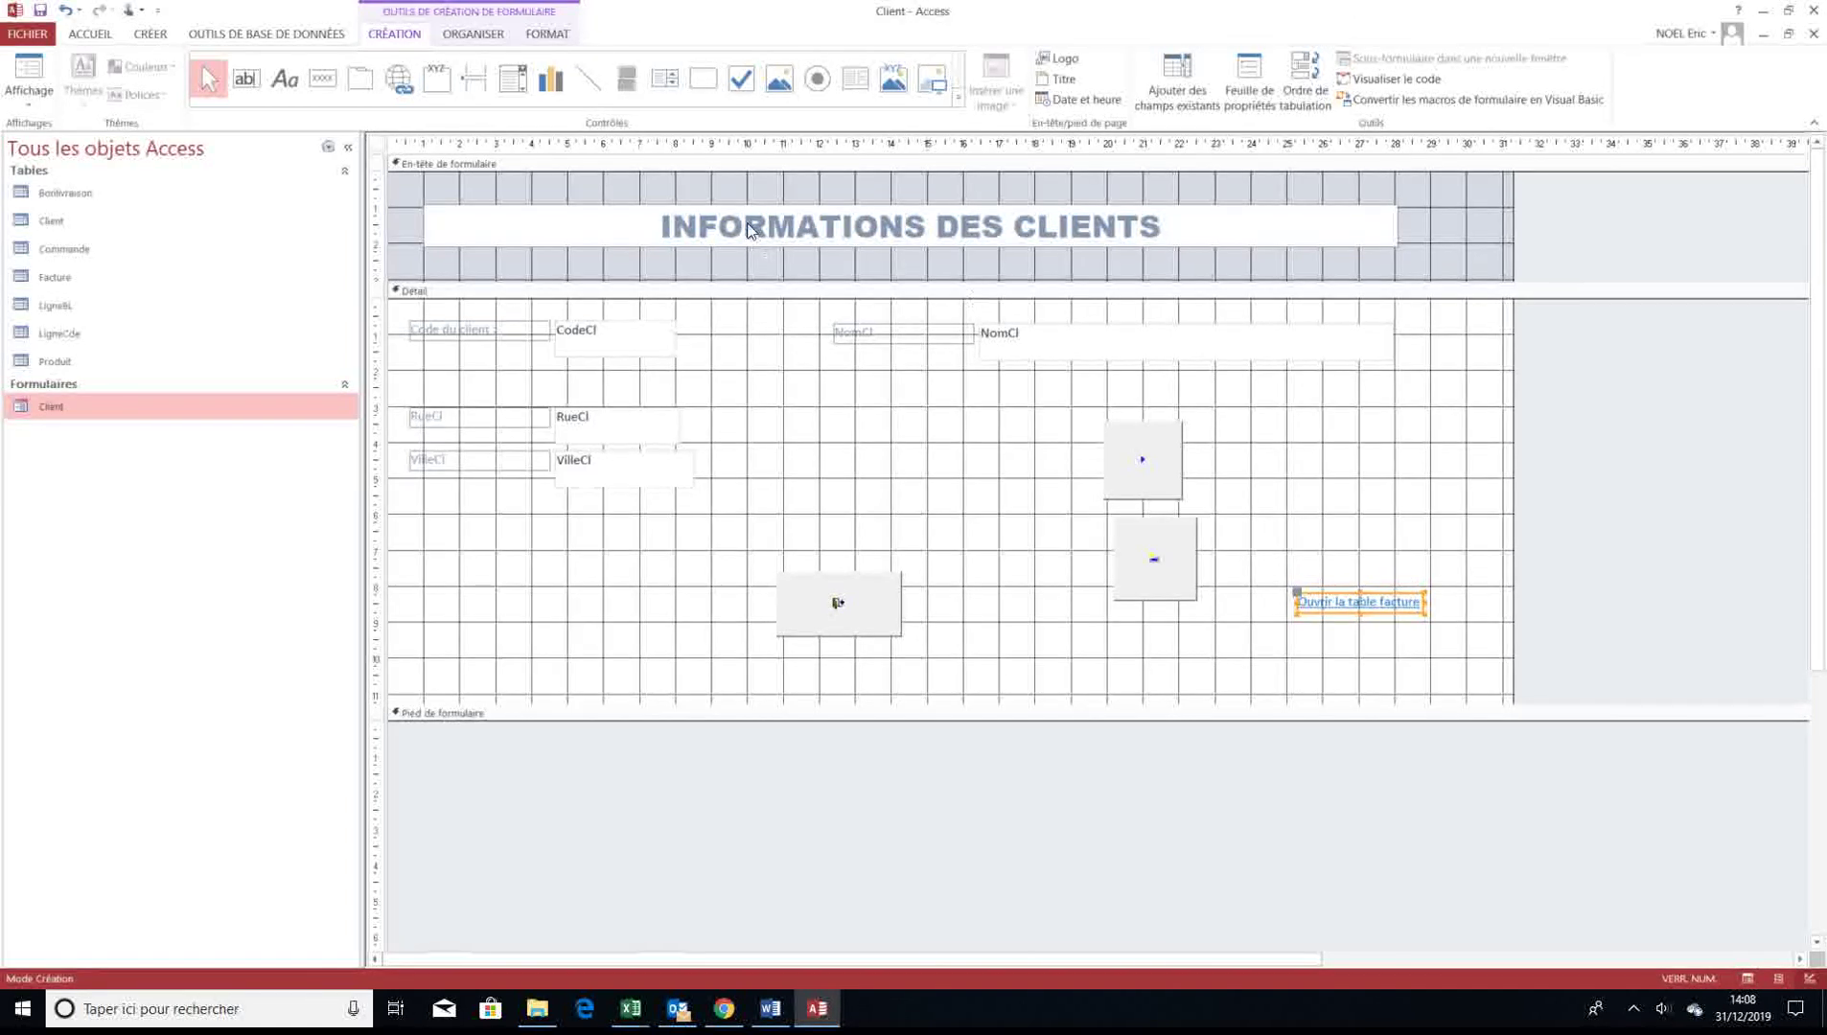
left_click(529, 38)
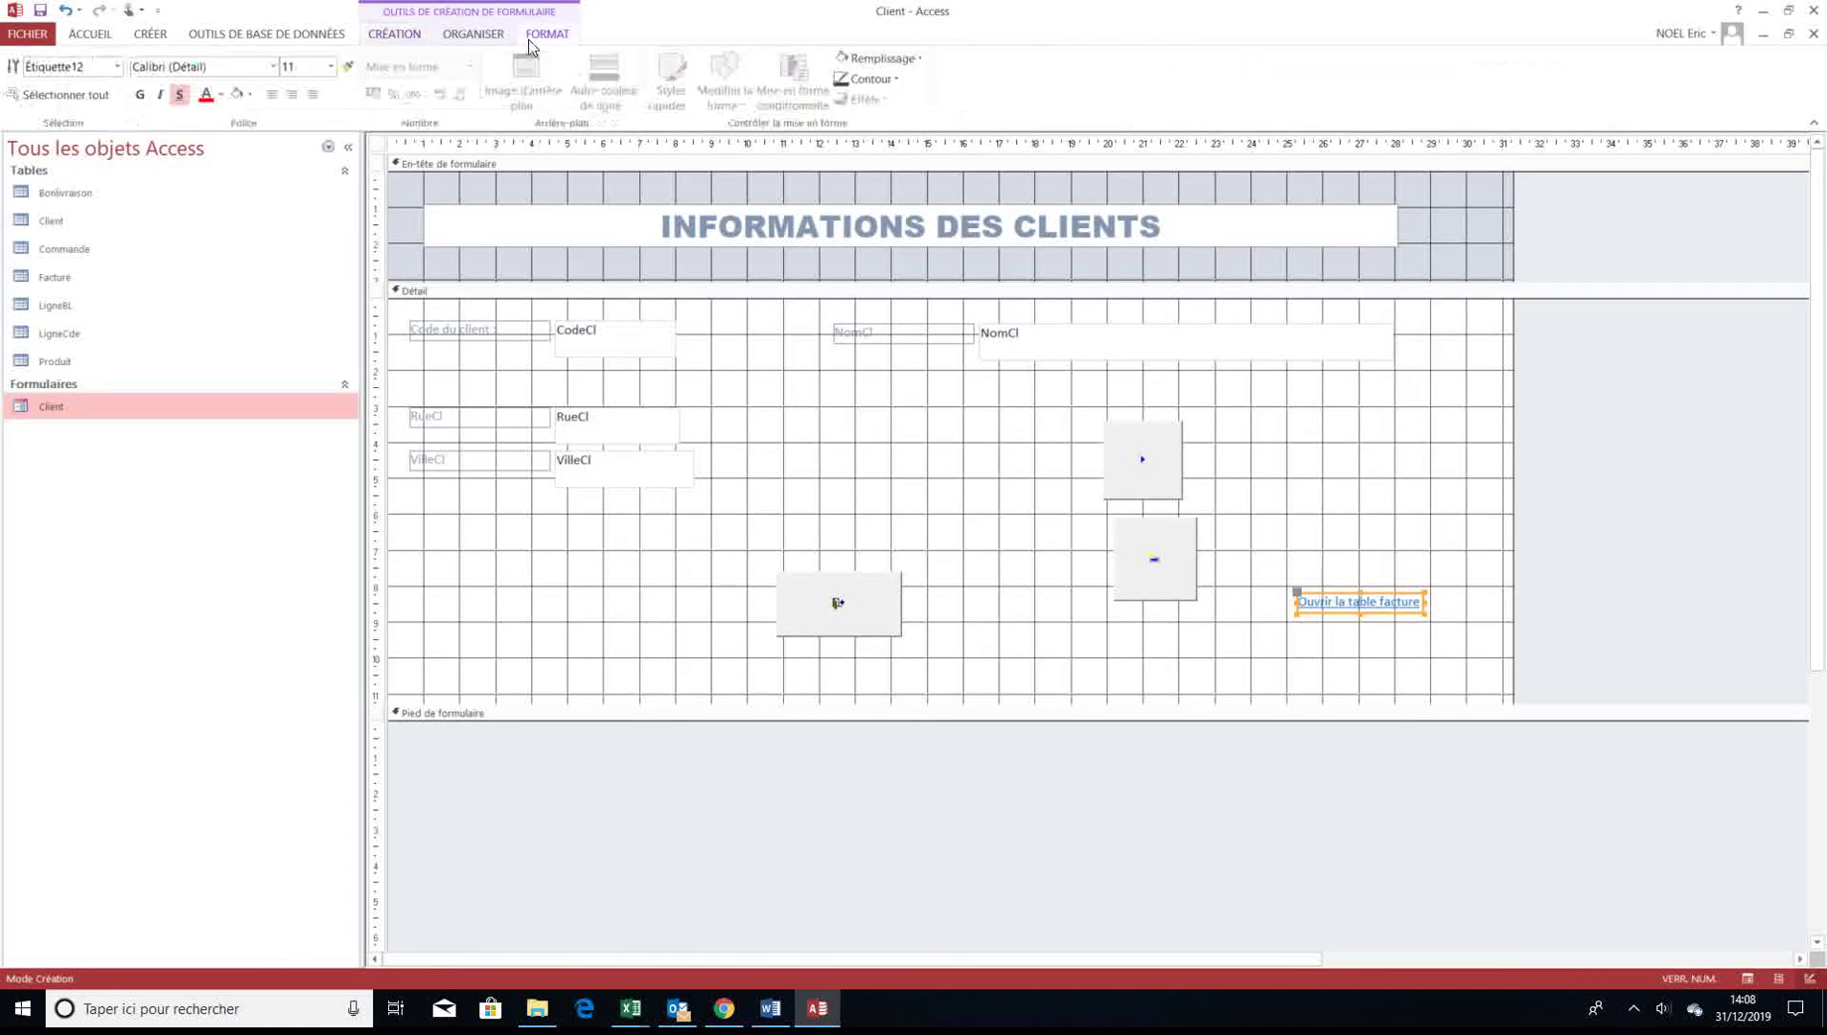
left_click(330, 67)
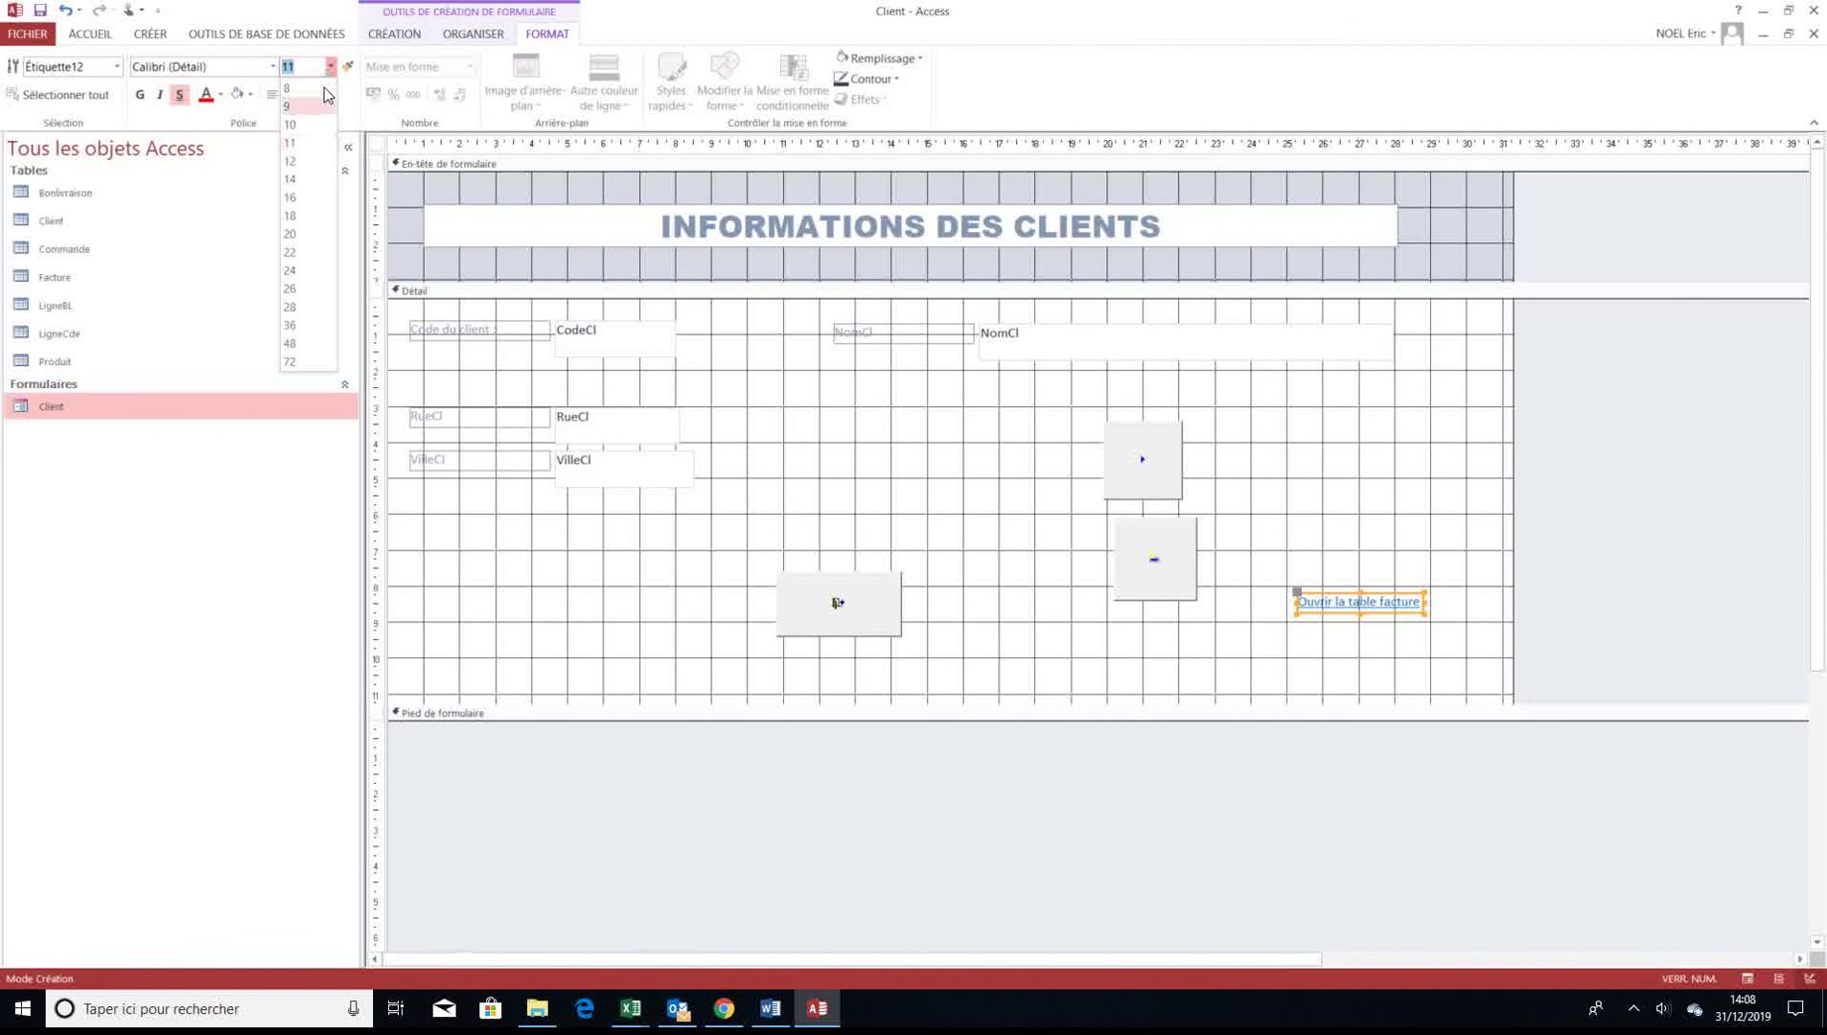
left_click(300, 234)
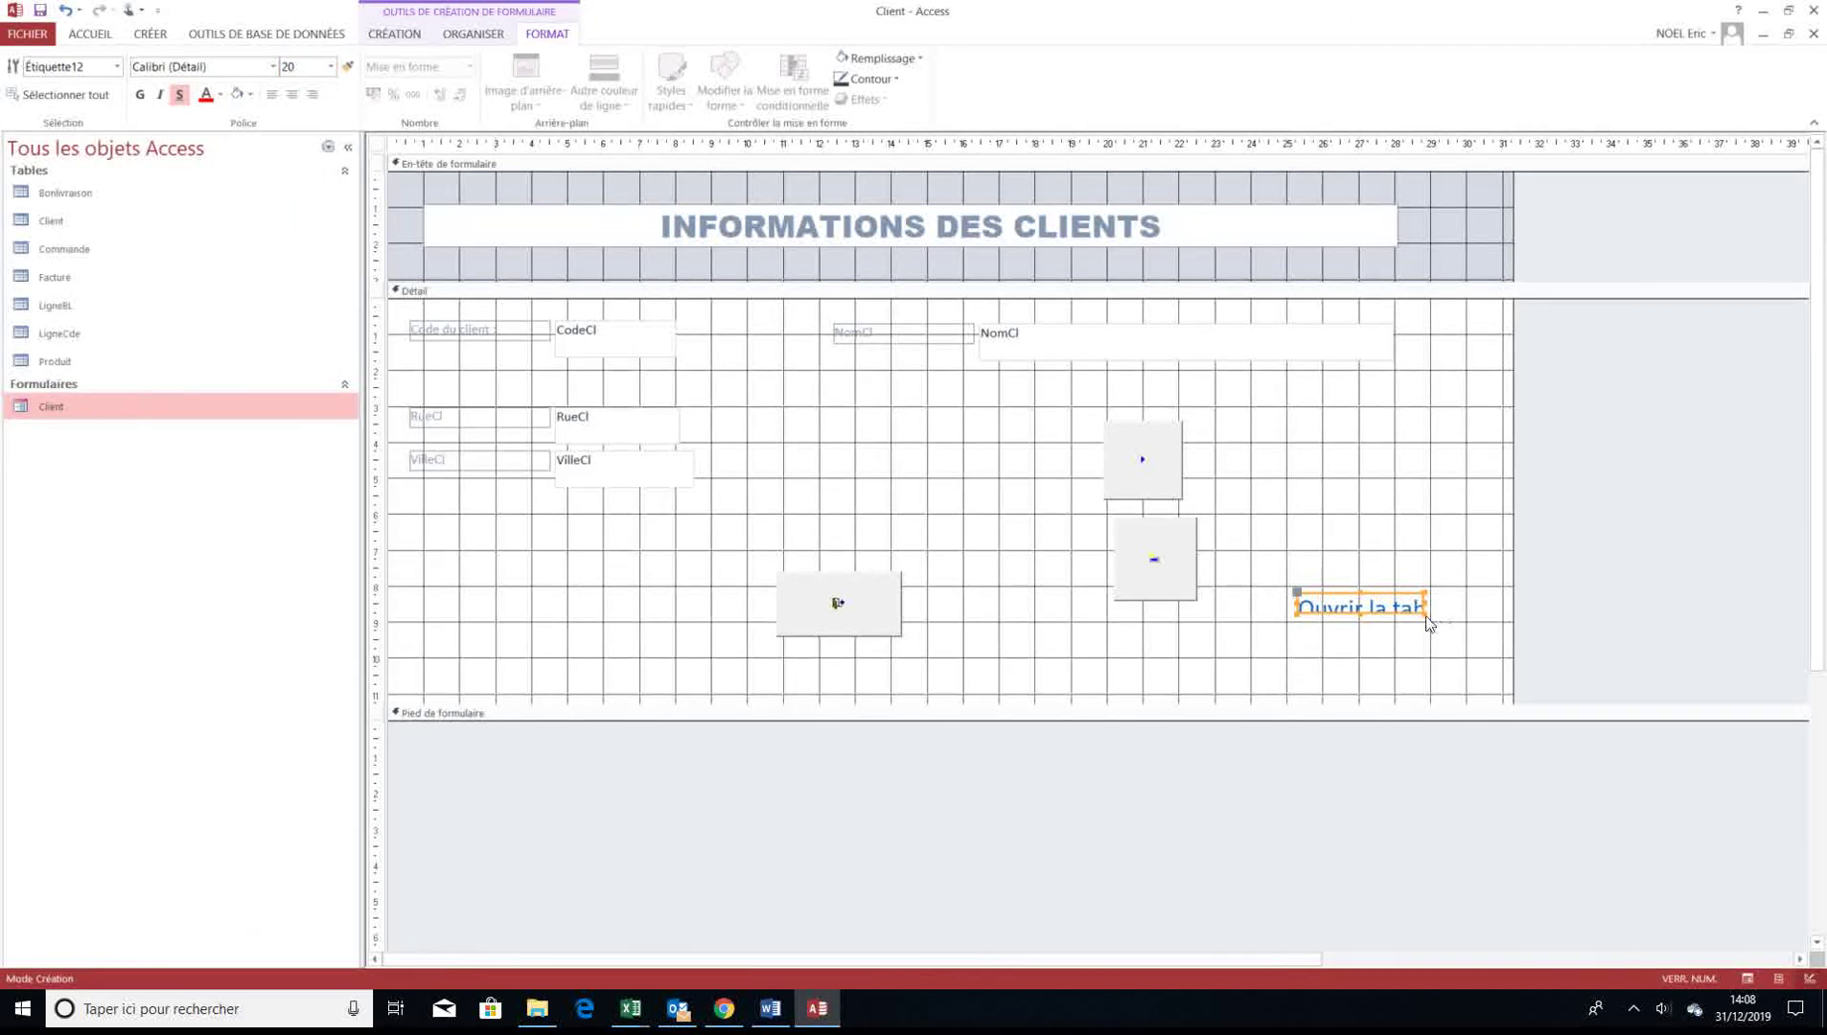
left_click_drag(1422, 604, 1498, 605)
left_click_drag(1295, 616, 1219, 670)
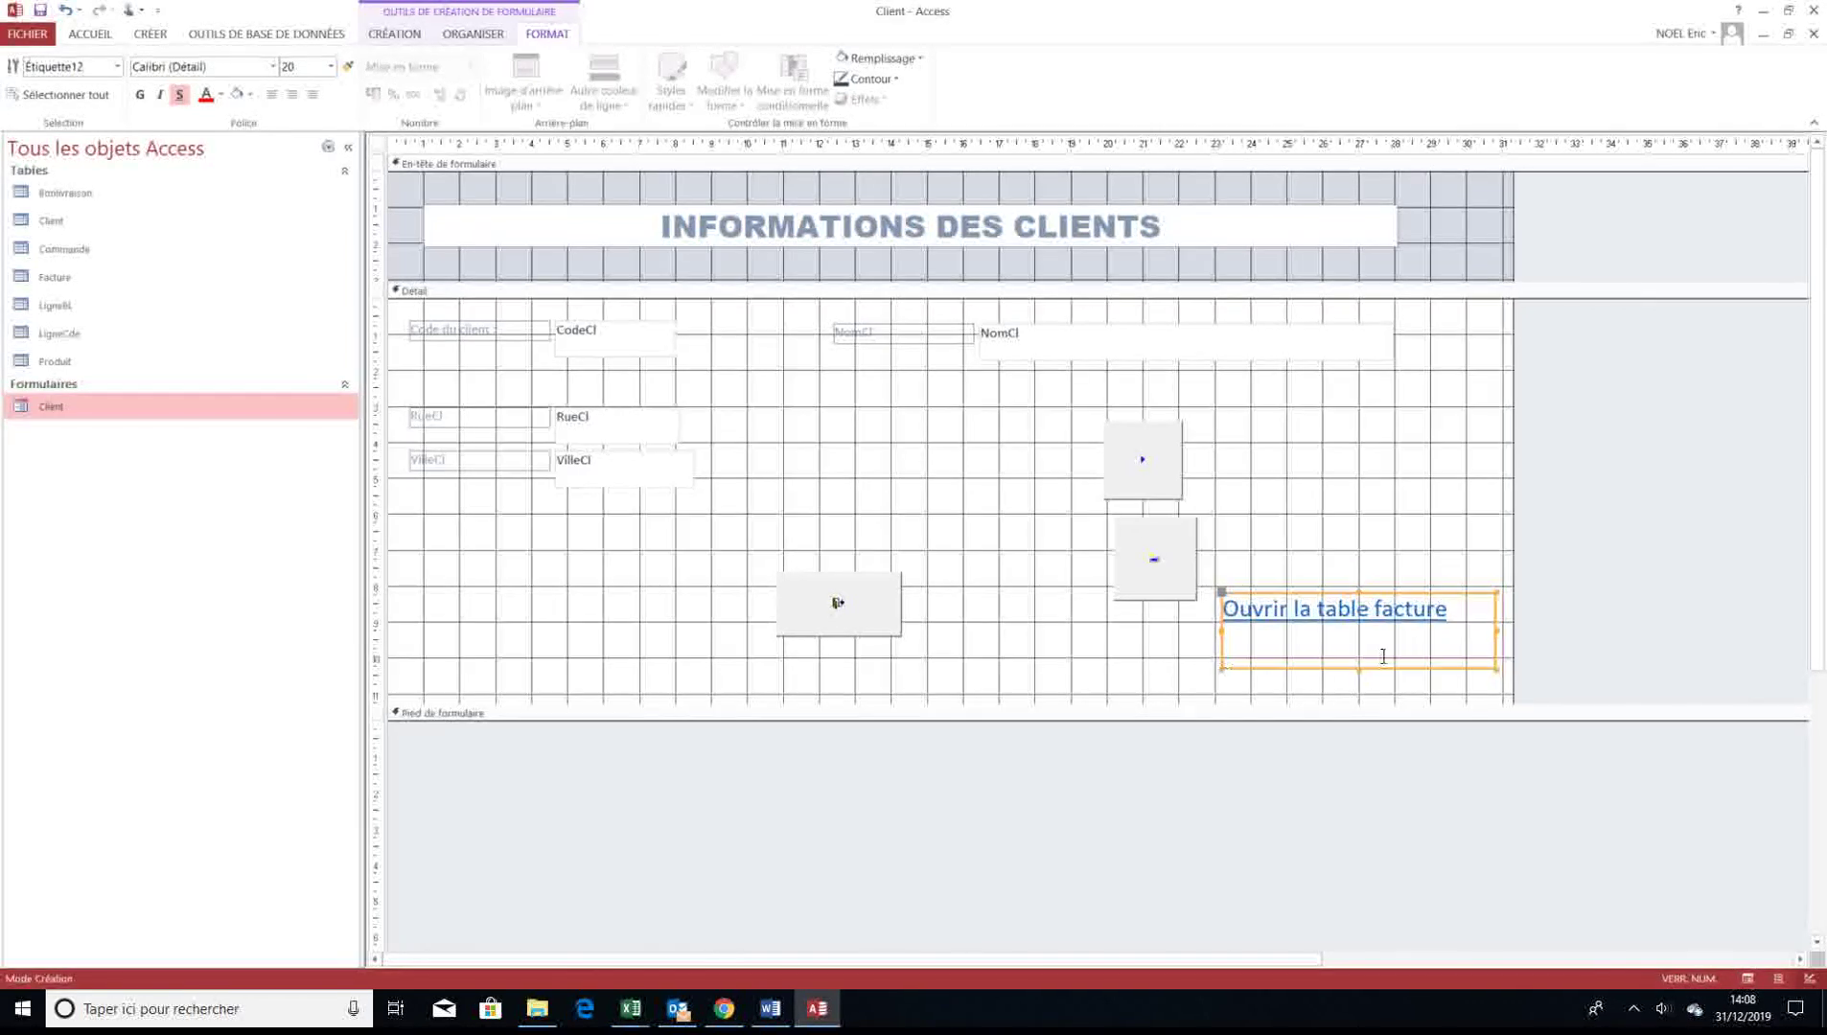
left_click(1406, 529)
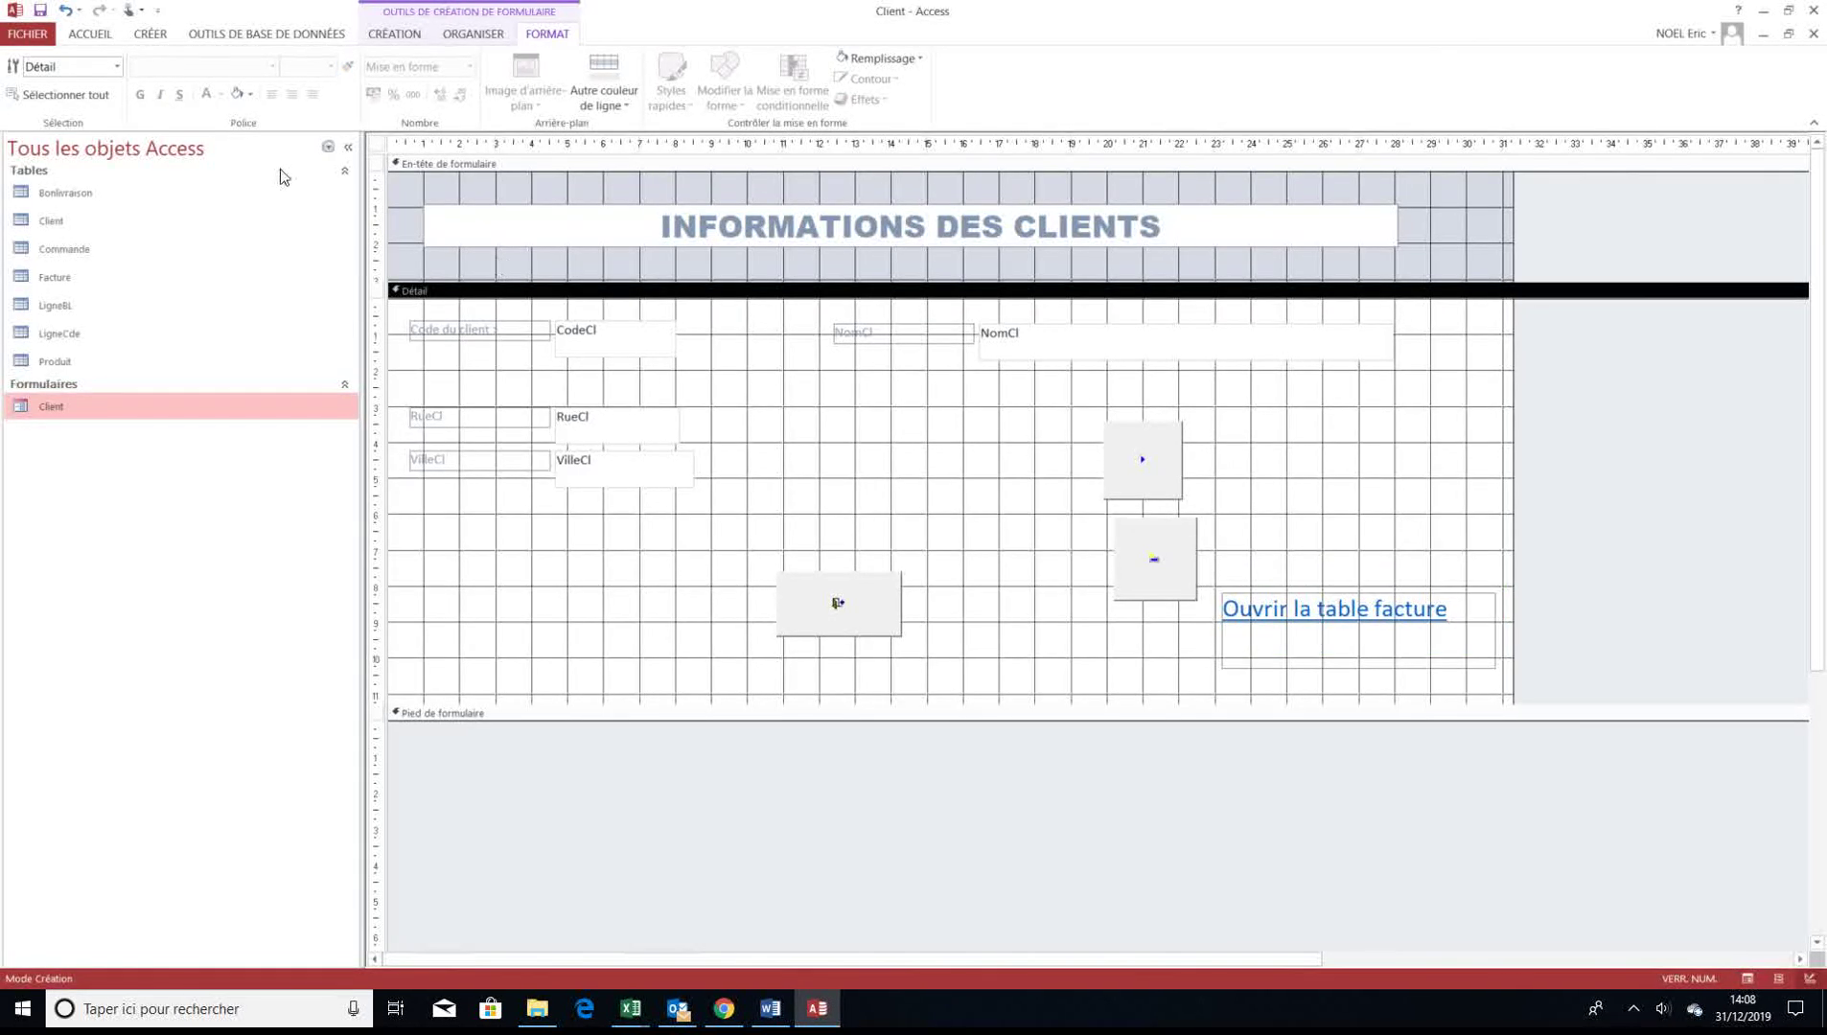
In form view, test the Ouvrir la table facture link, and close the Facture table
left_click(394, 33)
left_click(21, 76)
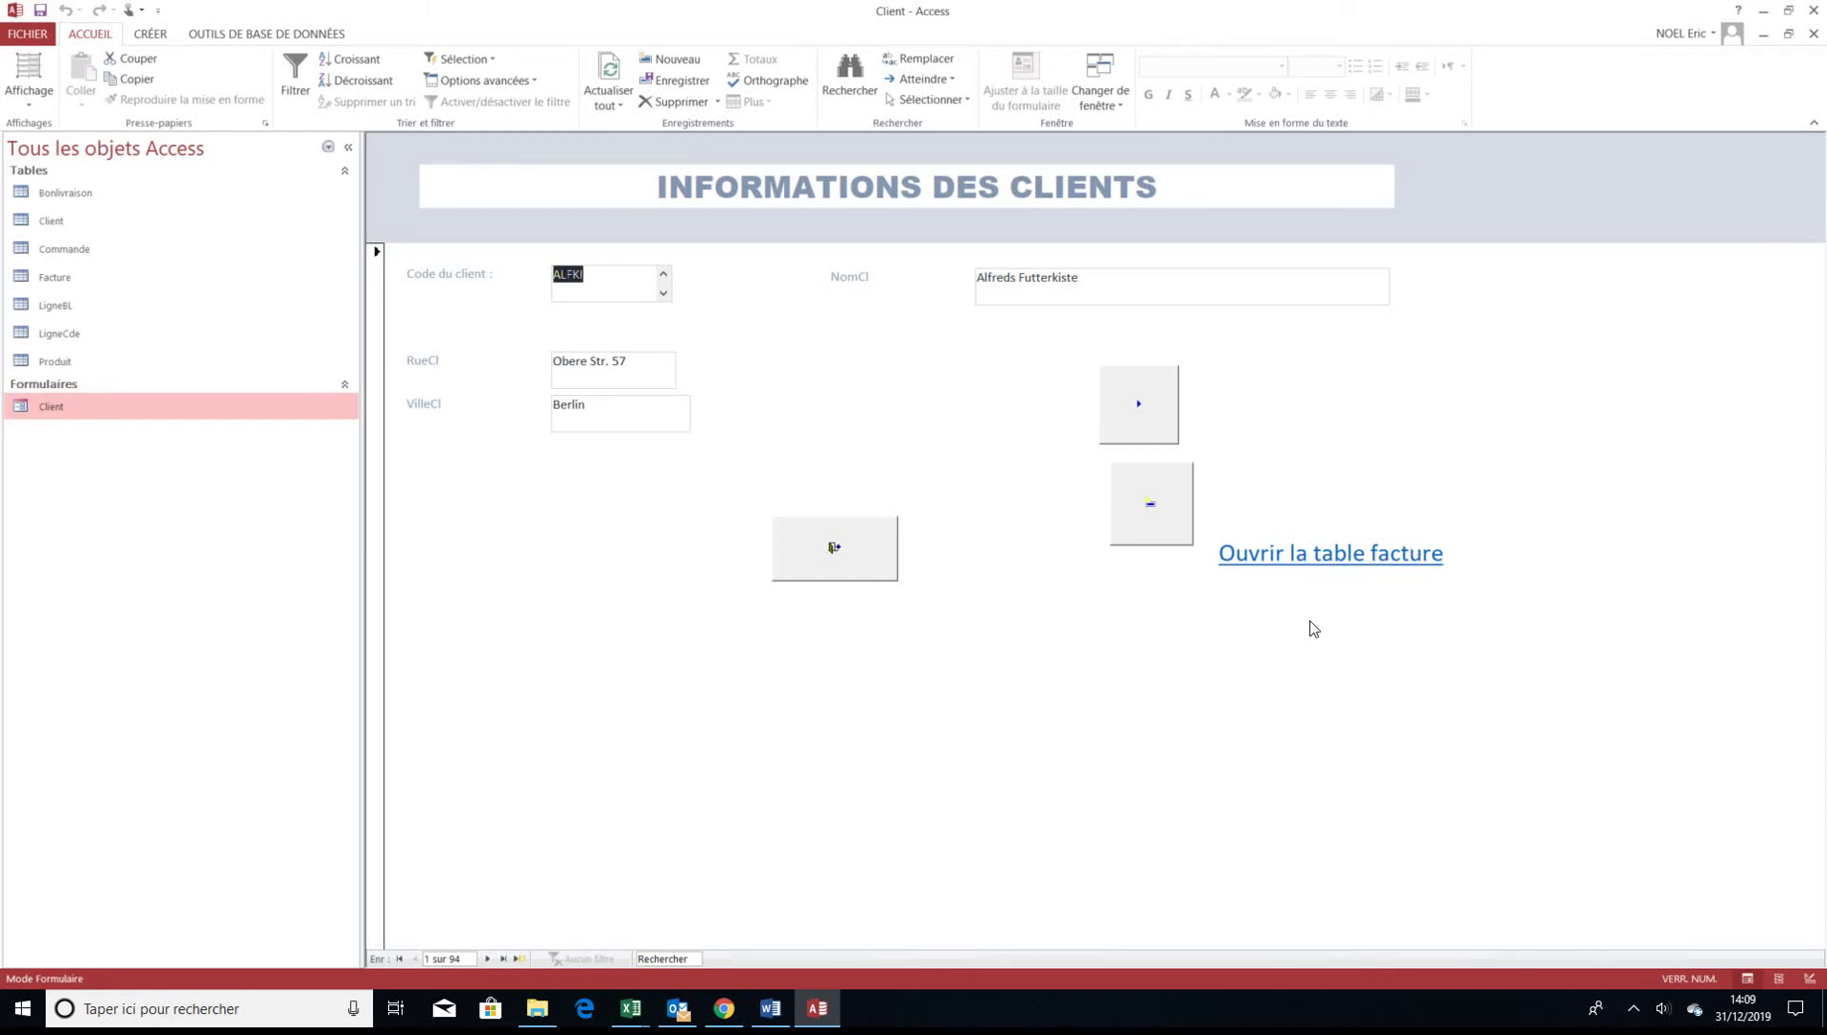
left_click(1323, 563)
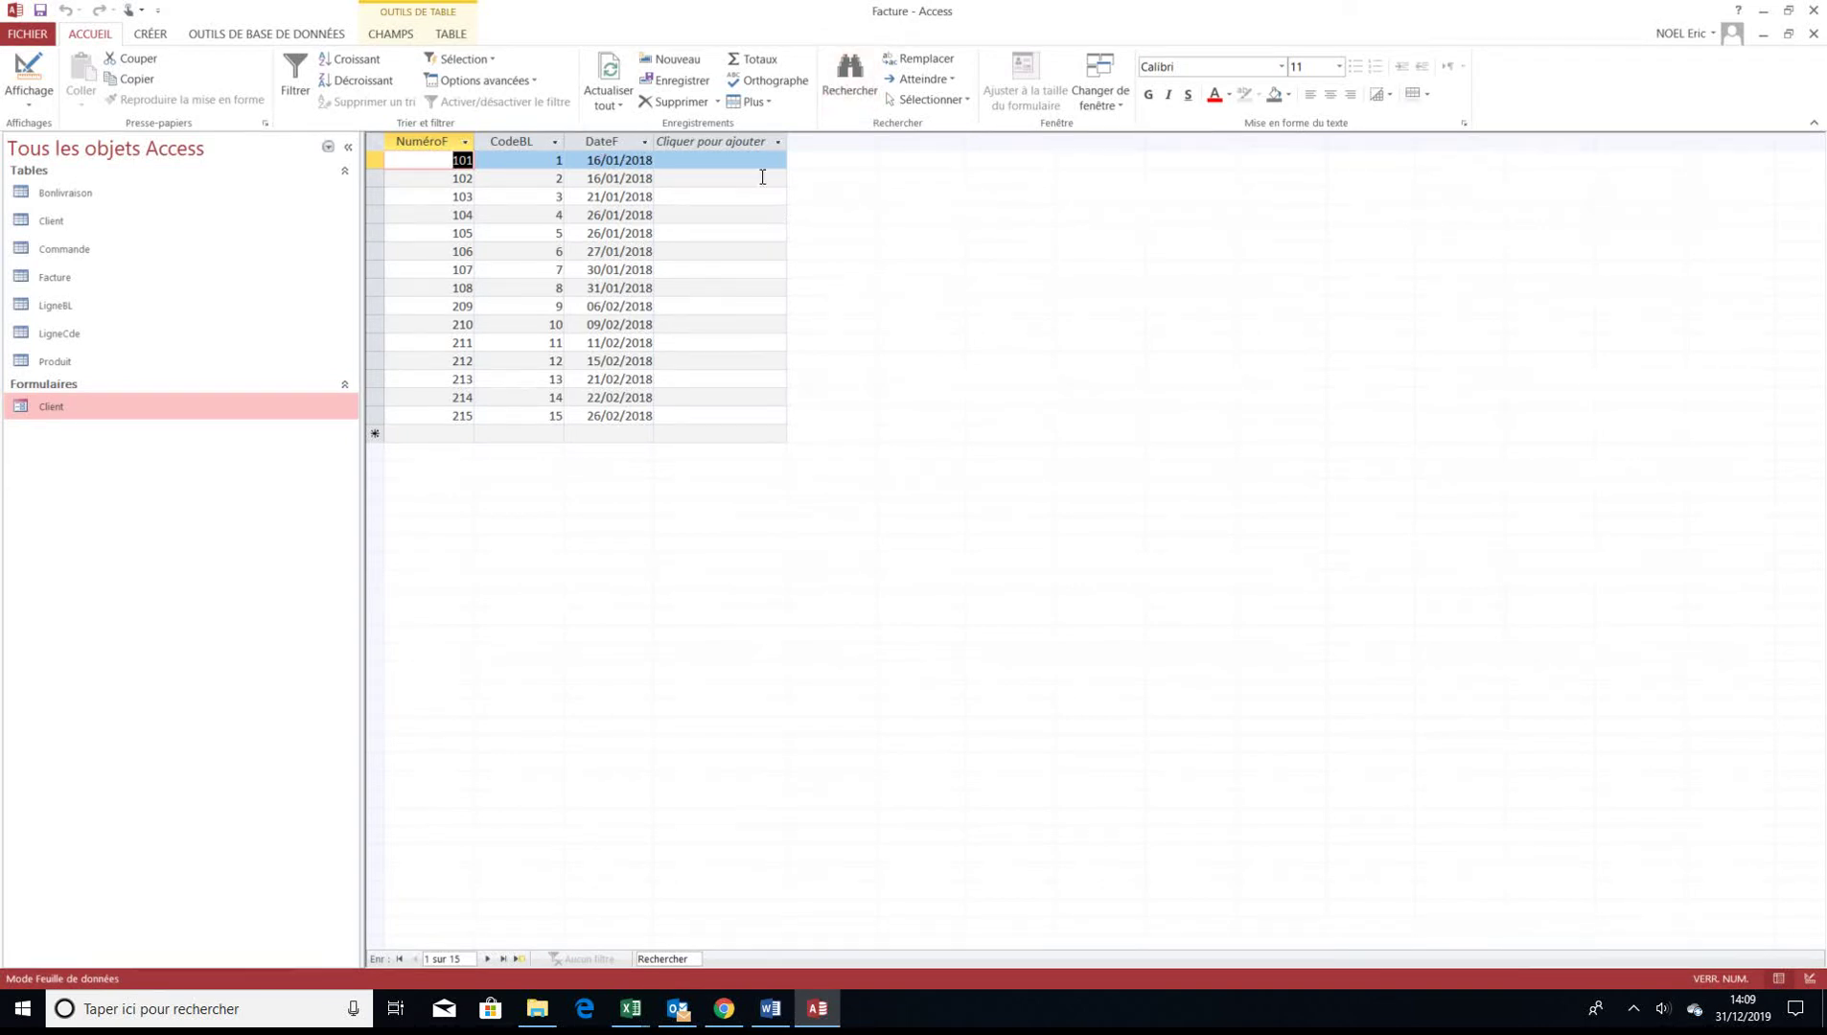
left_click(1814, 35)
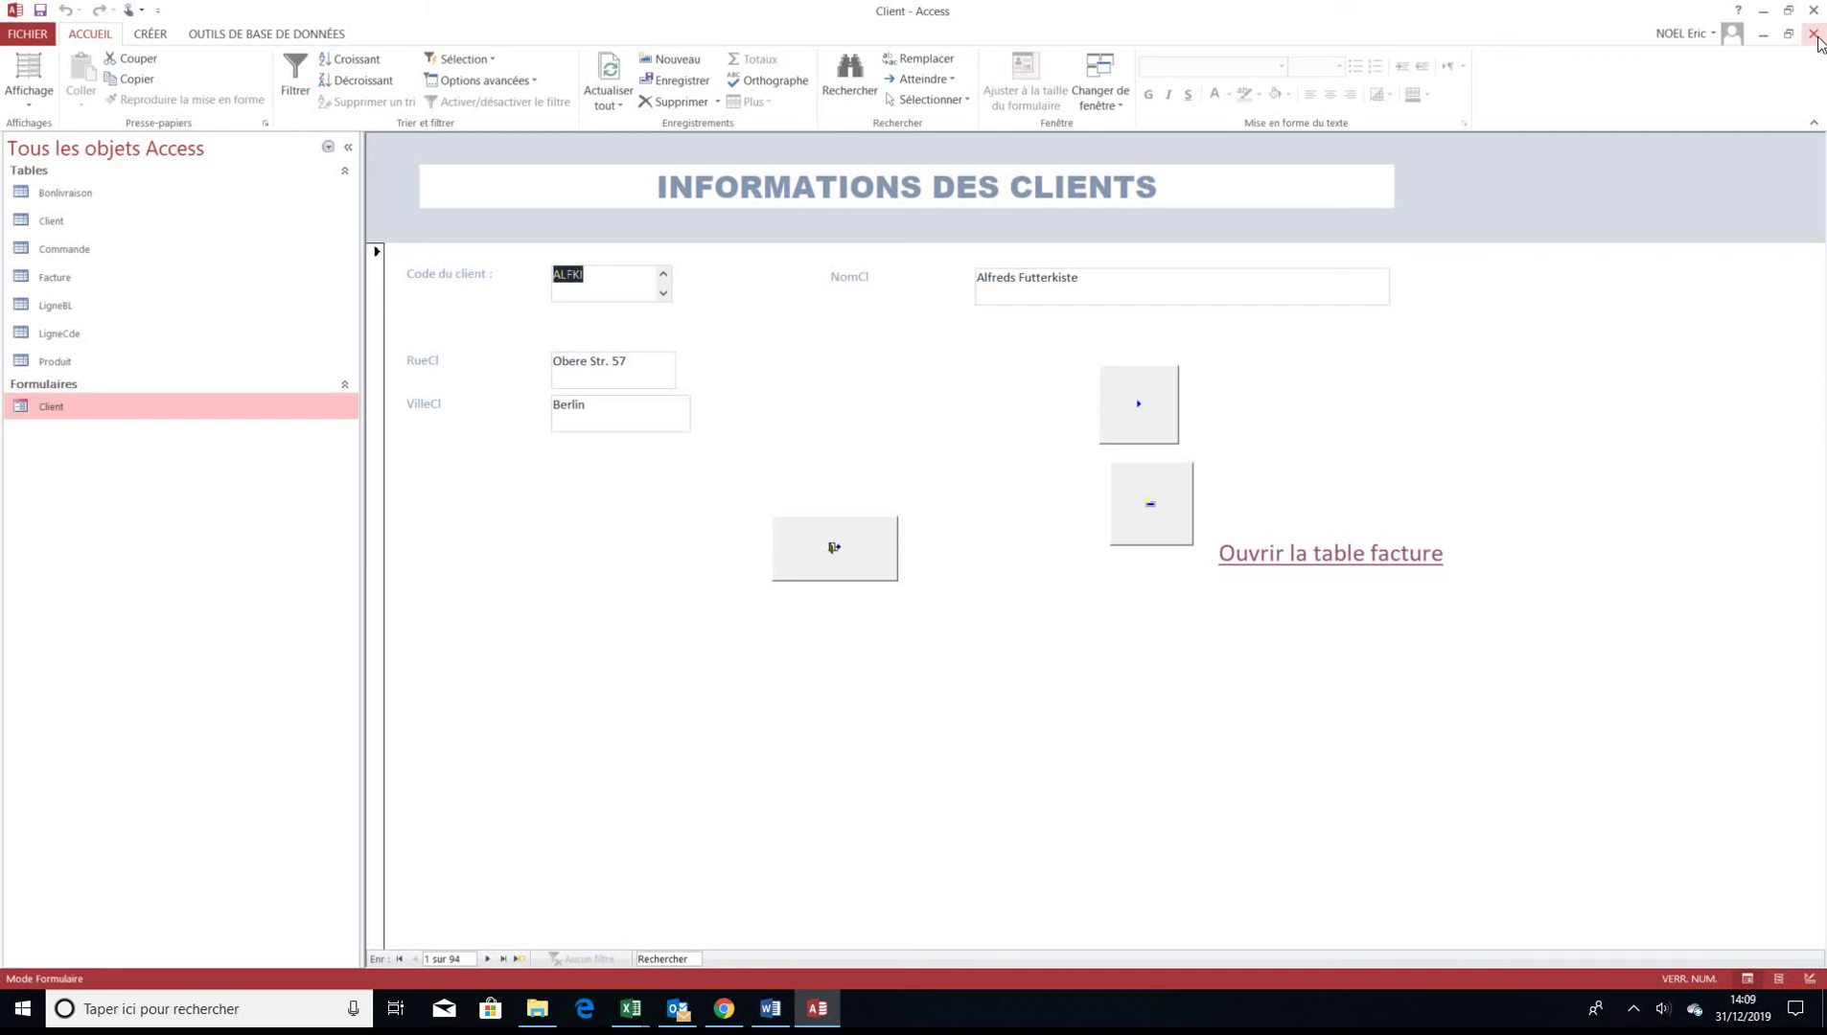
left_click(1634, 1012)
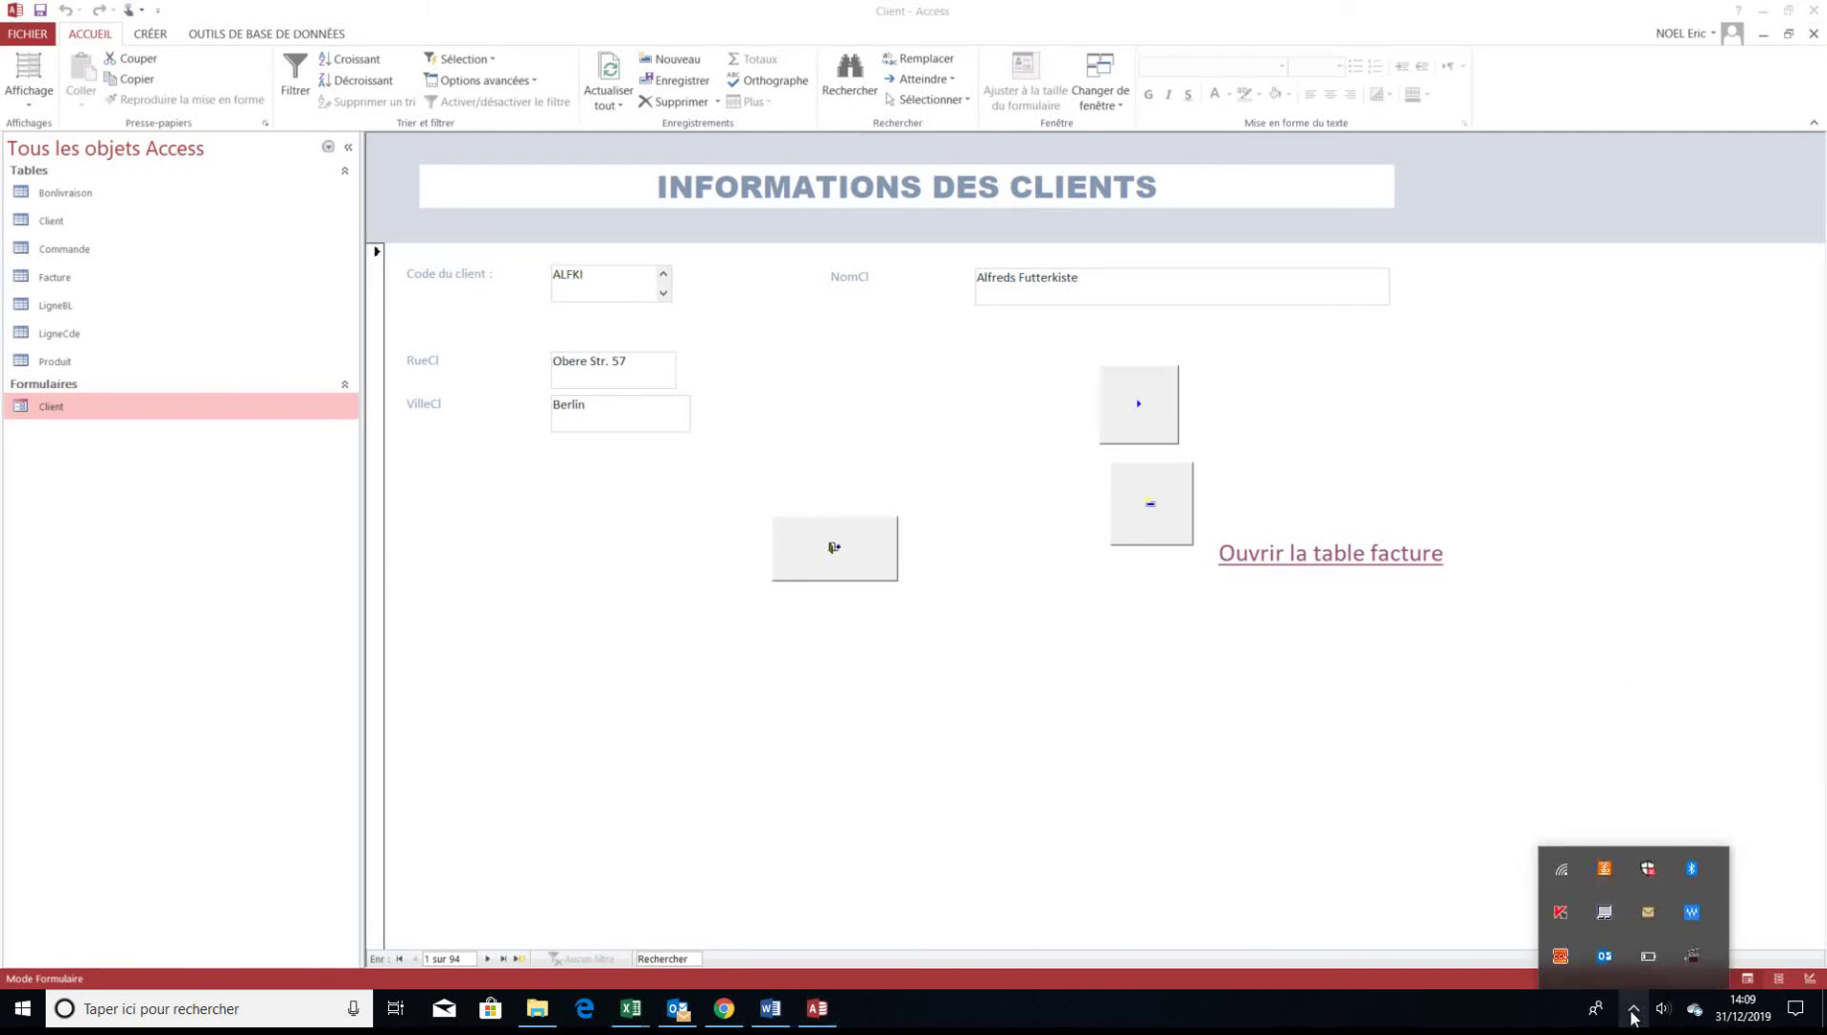